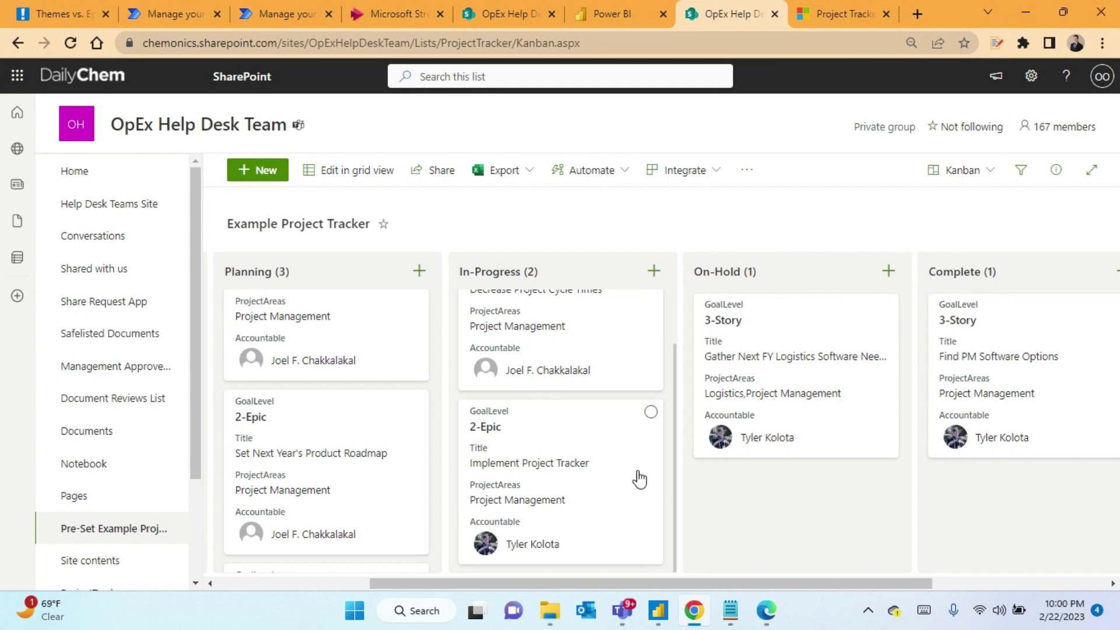
Step: Move the Implement Project Tracker card from In-Progress to Complete and back to In-Progress on the Kanban board
drag(618, 492, 1053, 519)
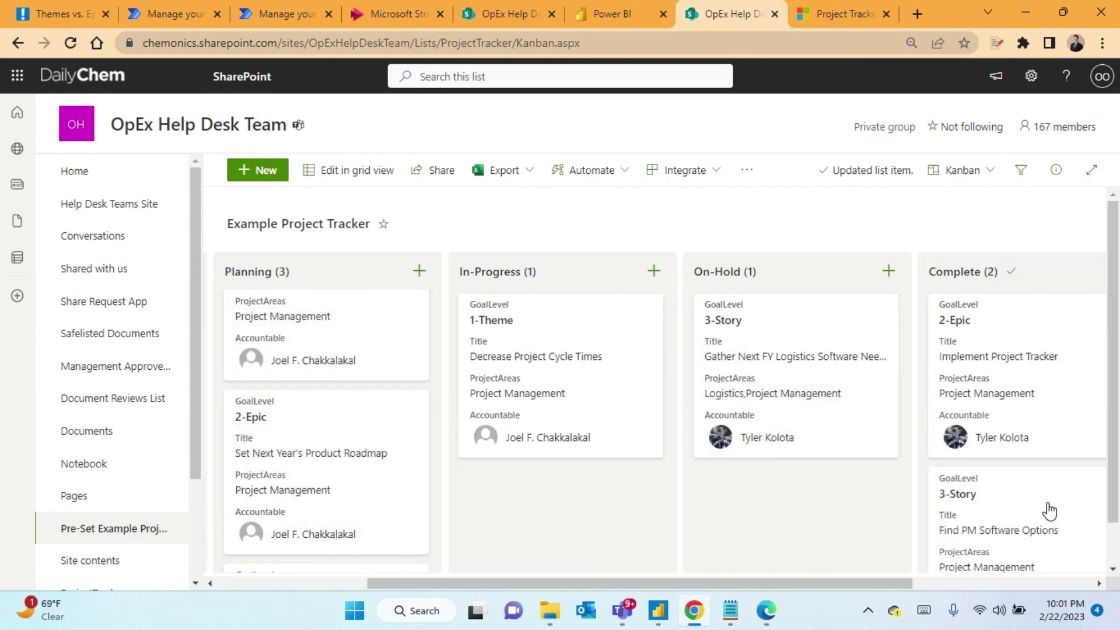
drag(1040, 395, 590, 513)
Step: Open the Implement Project Tracker item and review its dates, deliverable information, assigned people and notes
click(608, 445)
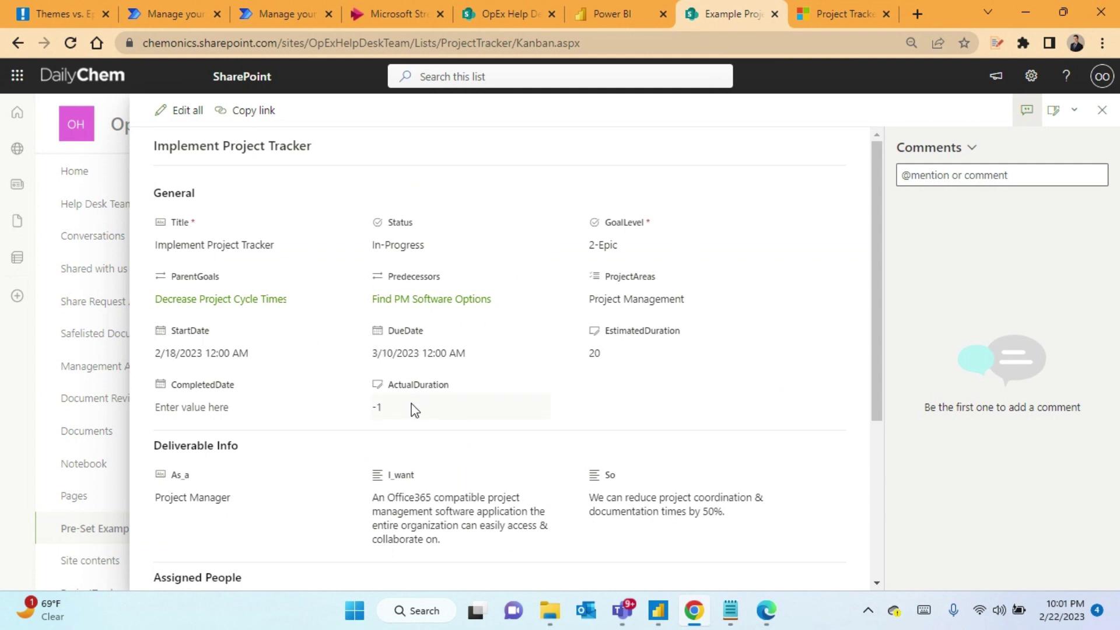
scroll(375, 409, down, 3)
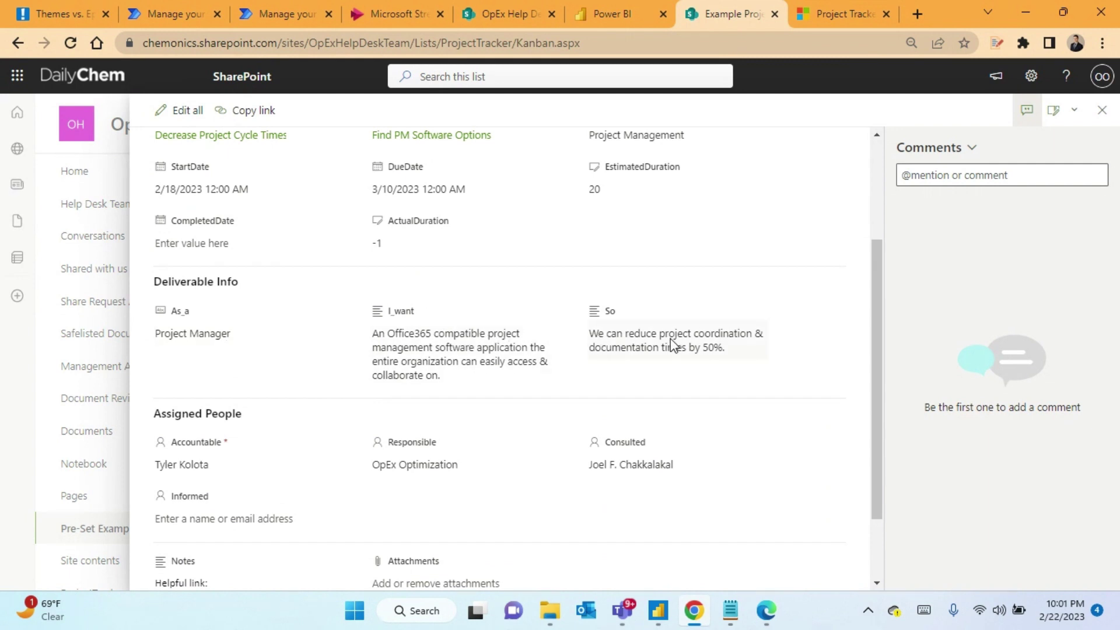
scroll(188, 391, down, 2)
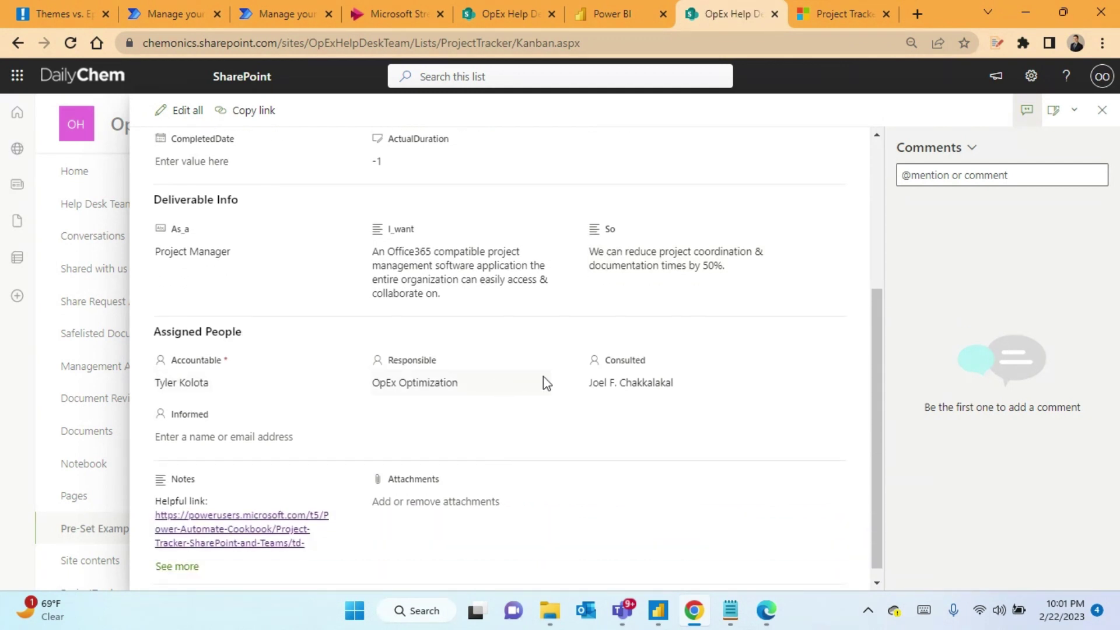
scroll(557, 412, up, 4)
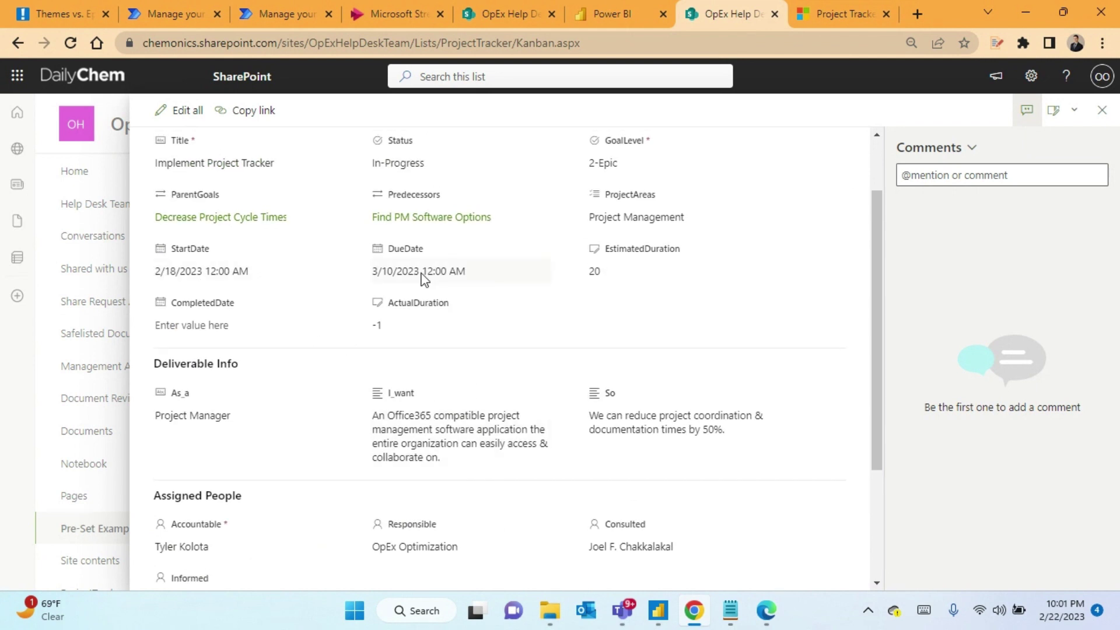
scroll(422, 279, down, 3)
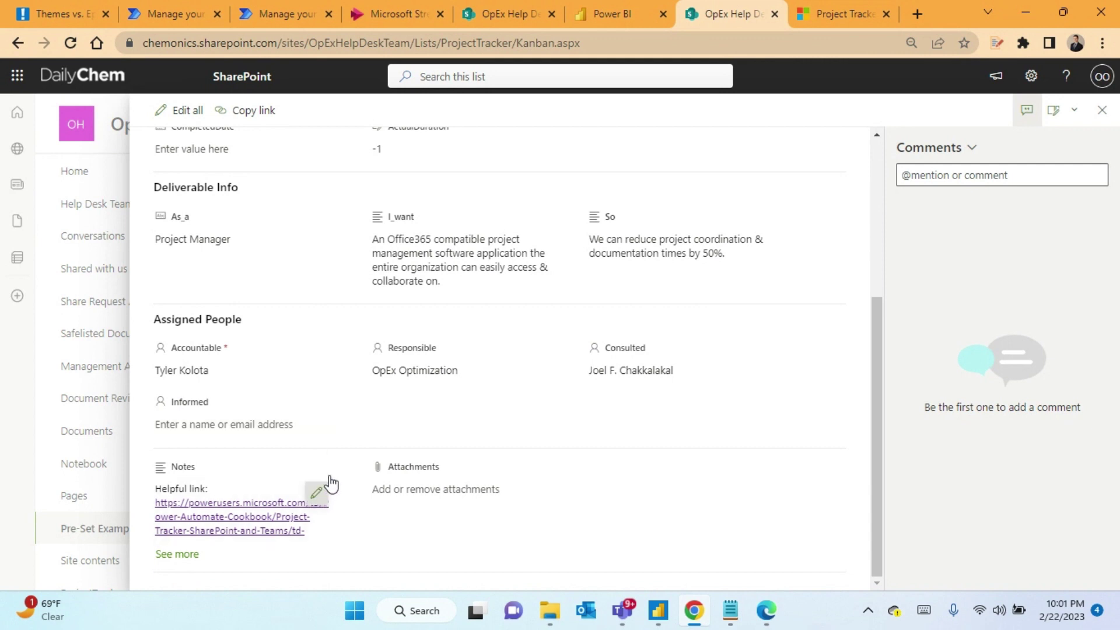
Step: Open the item's Notes in the editor to read the full text, save them and close the item
click(320, 495)
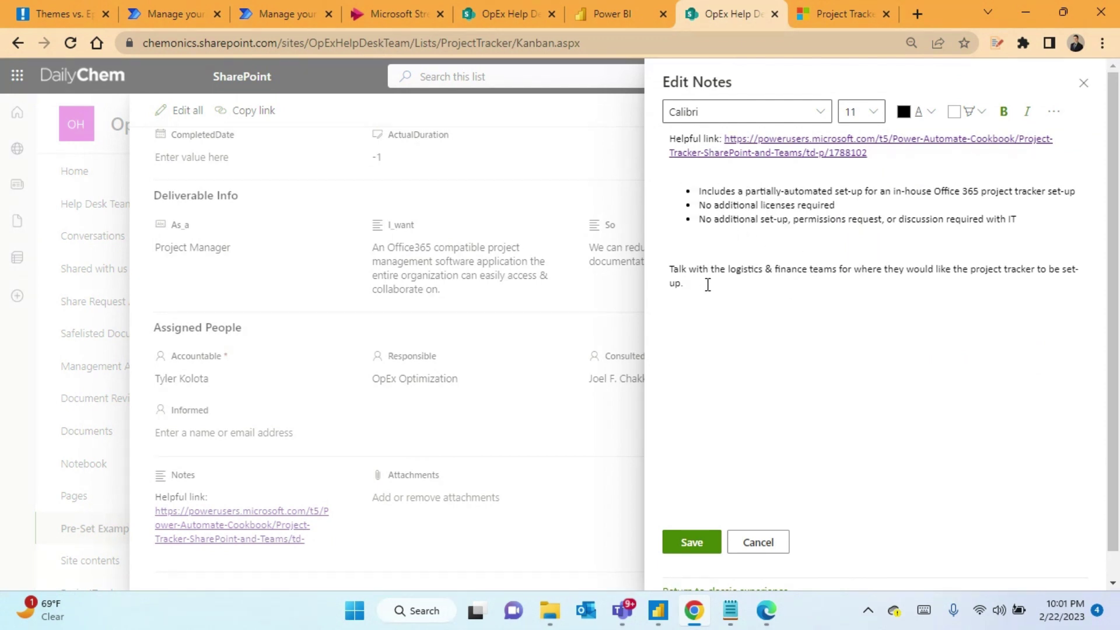
drag(708, 286, 684, 269)
click(745, 188)
click(706, 540)
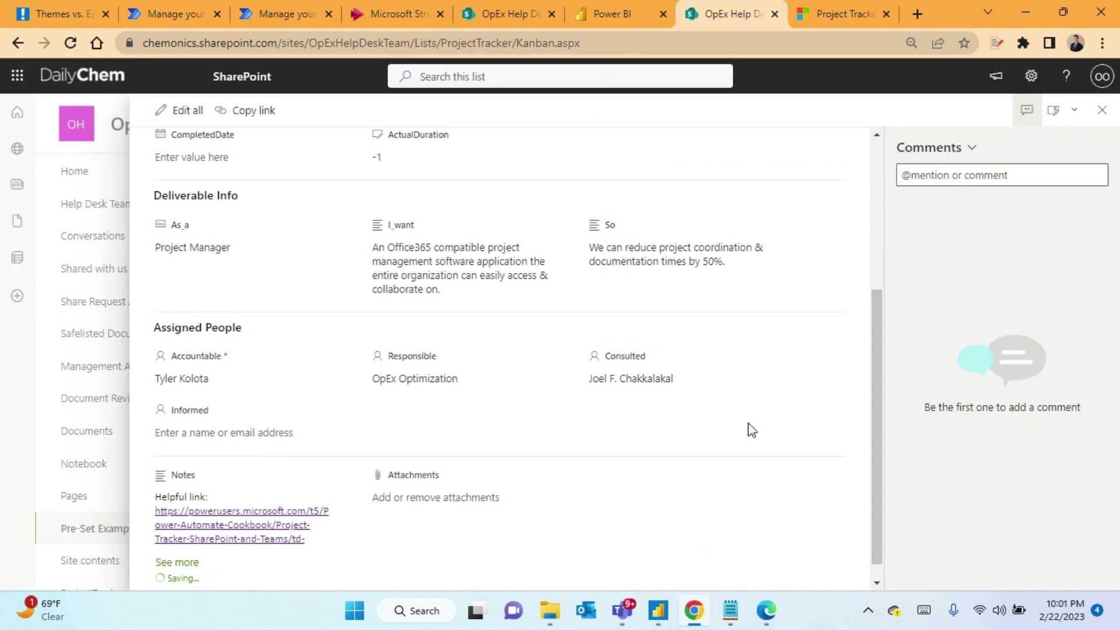
click(1103, 110)
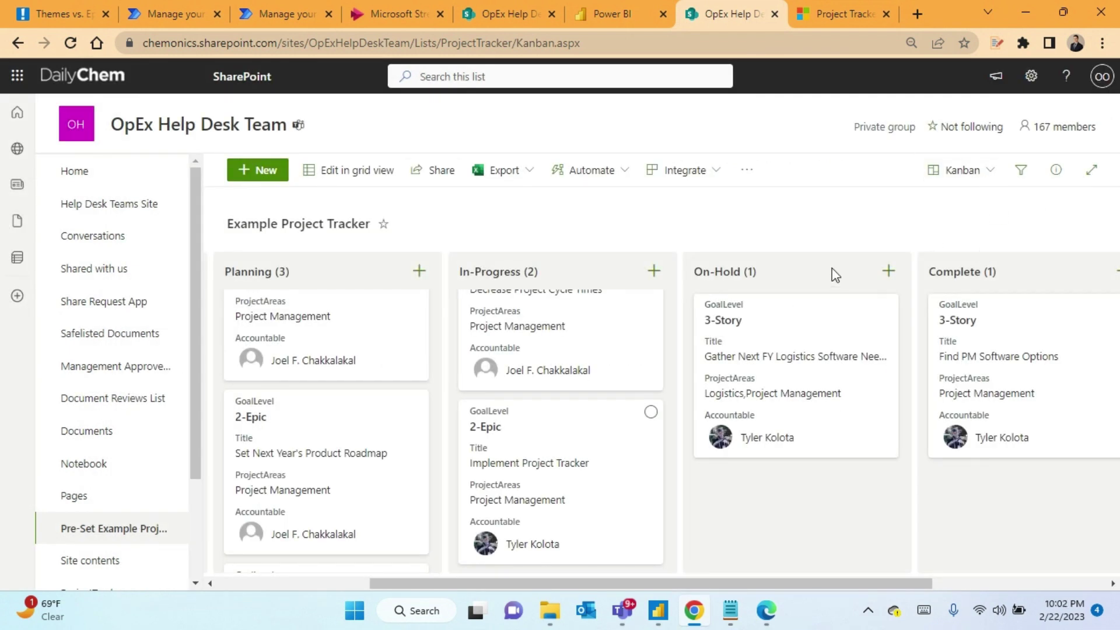
Step: Switch to Microsoft Teams, open the Implement Project Tracker card on the Kanban board, review its fields and close it
click(627, 616)
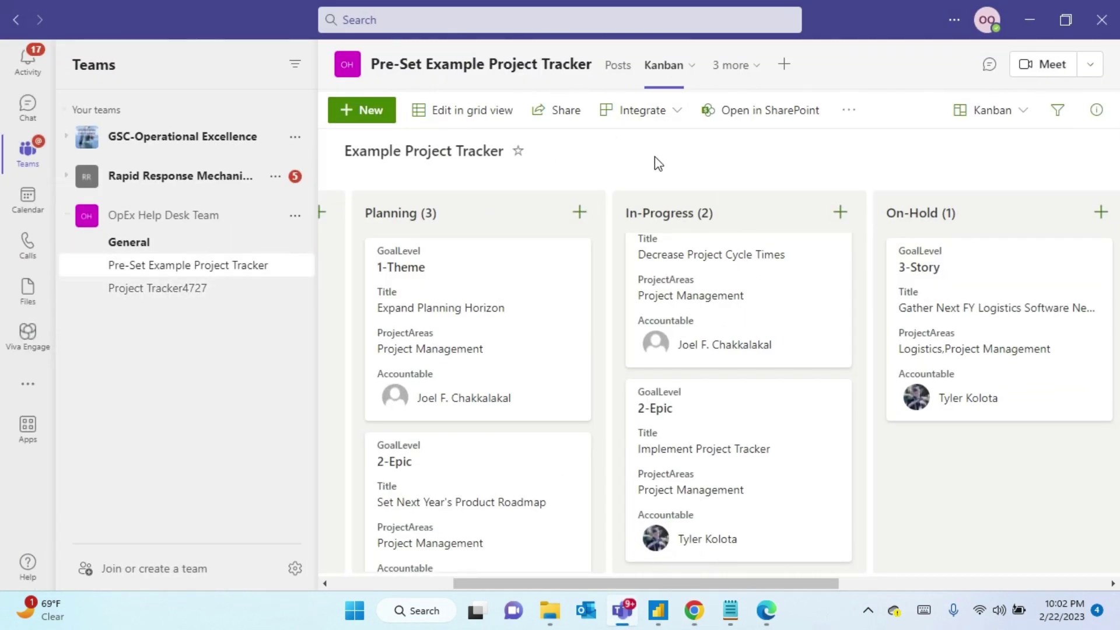
click(799, 464)
scroll(698, 348, down, 10)
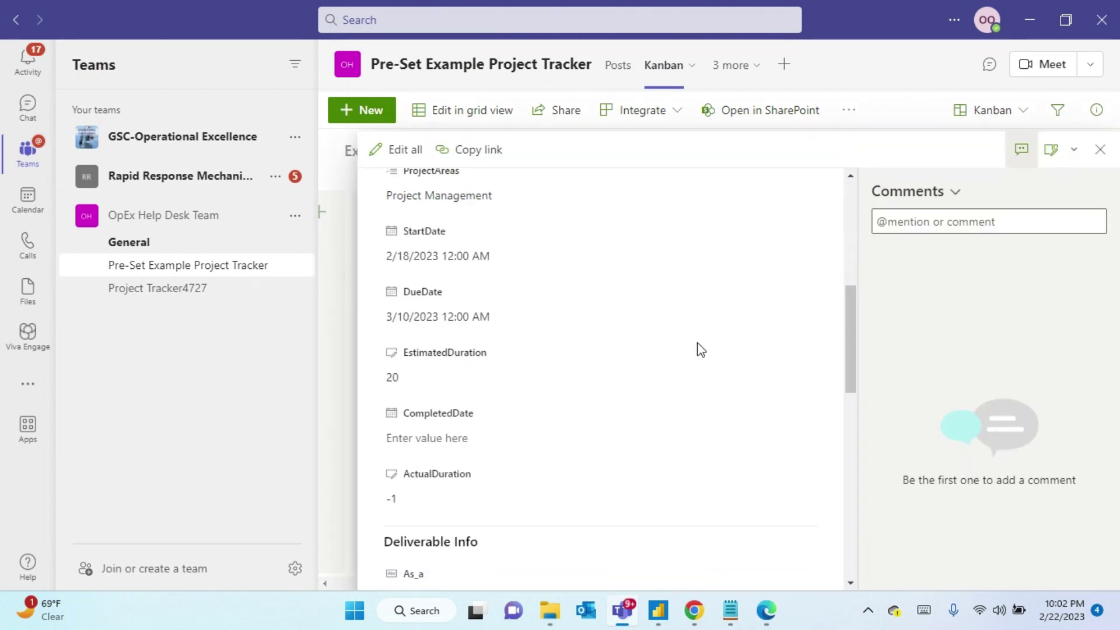
scroll(701, 344, down, 5)
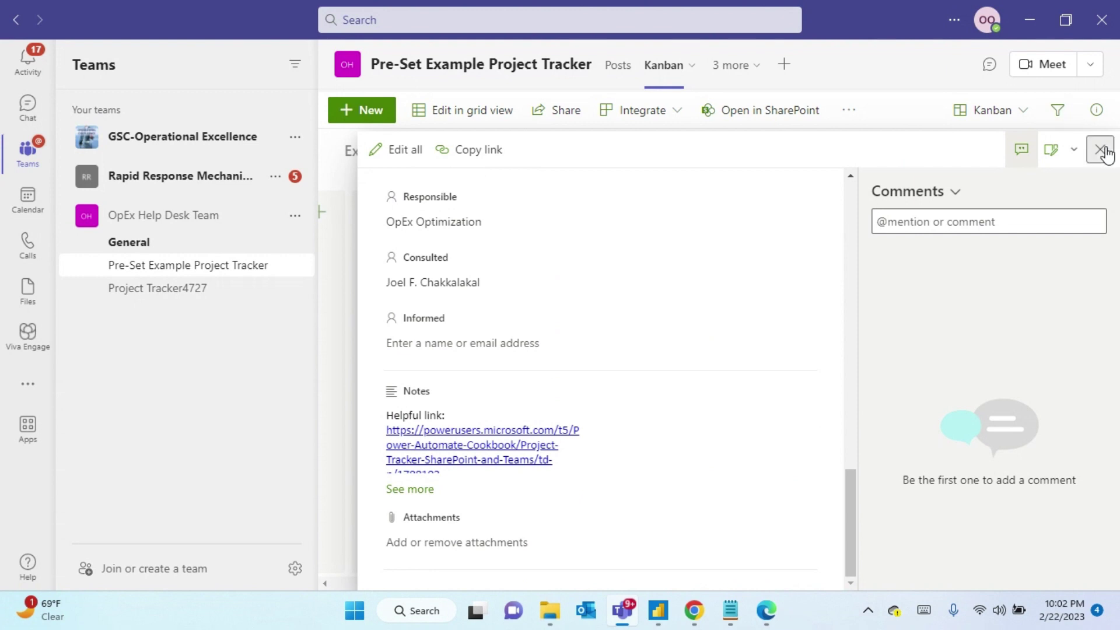
click(1101, 149)
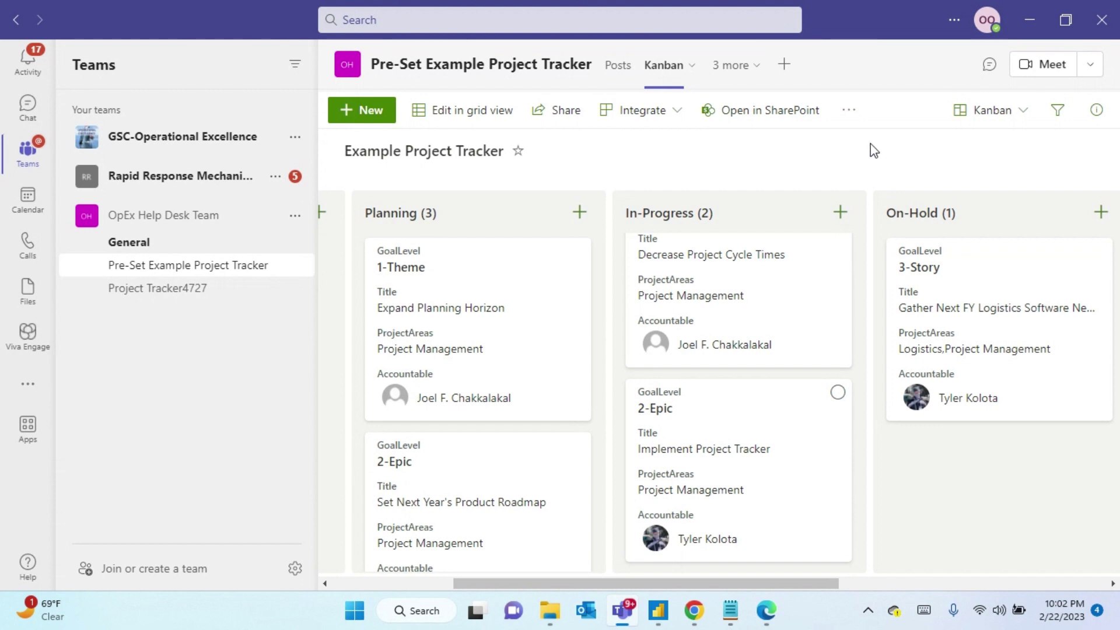
Step: Show the channel's GANTT view with the 2-Epic and 3-Story groups expanded, a wider timeline and the content in focus mode
click(749, 67)
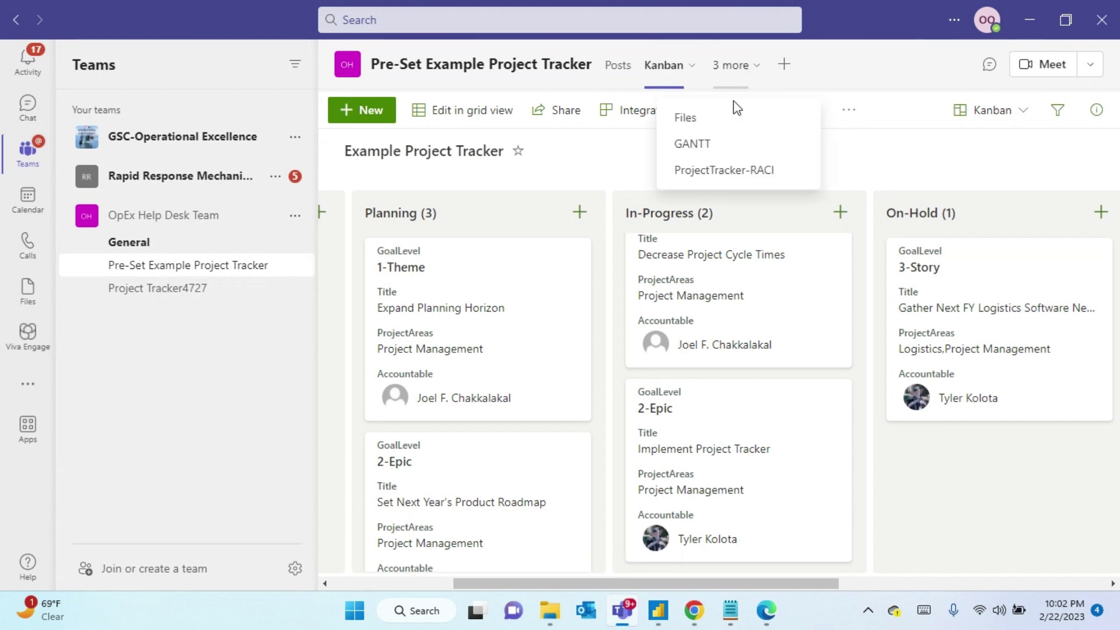
click(705, 147)
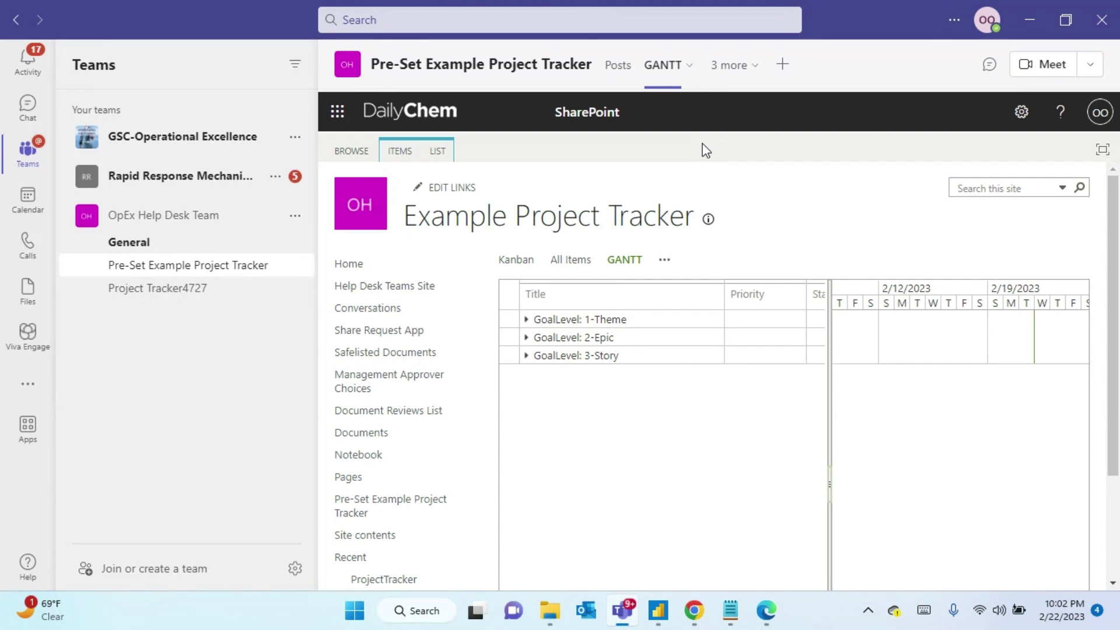
click(526, 337)
click(527, 391)
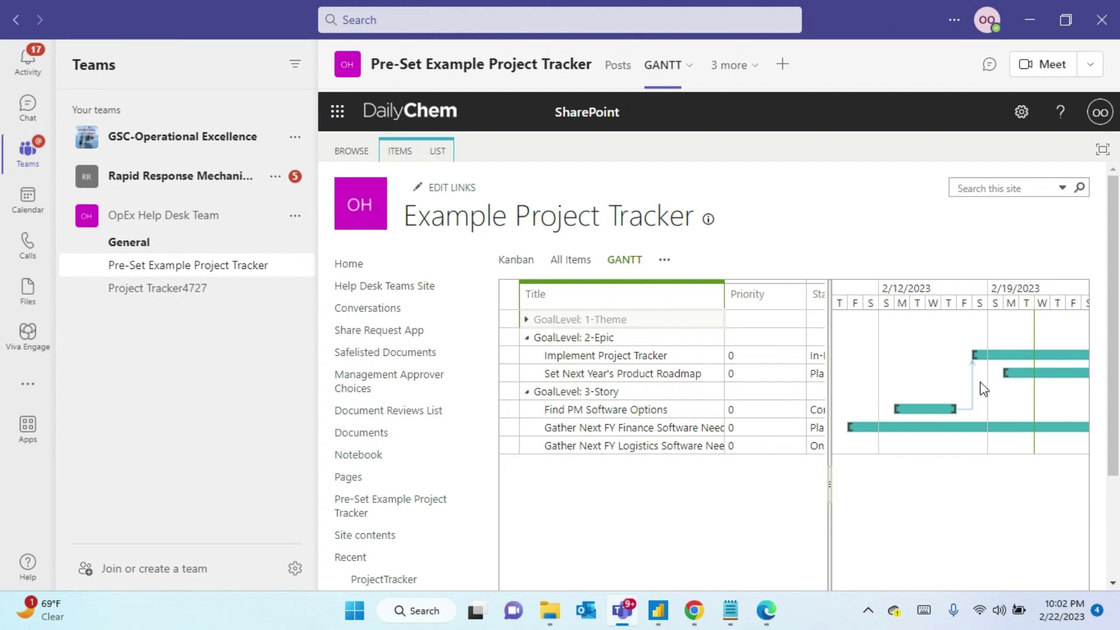
drag(828, 518, 730, 520)
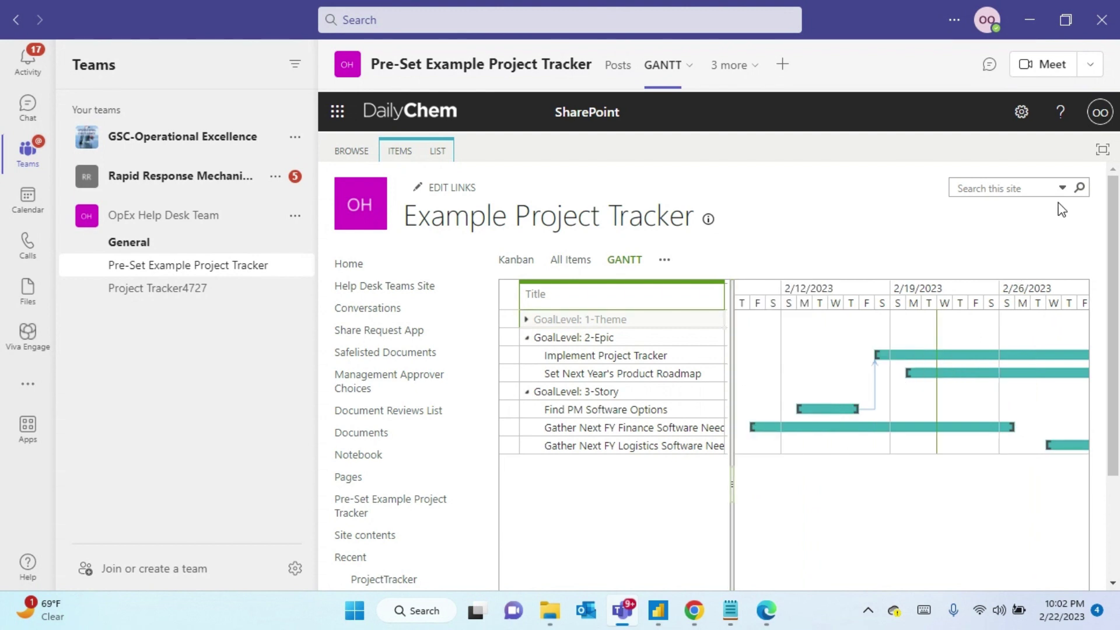
click(1107, 150)
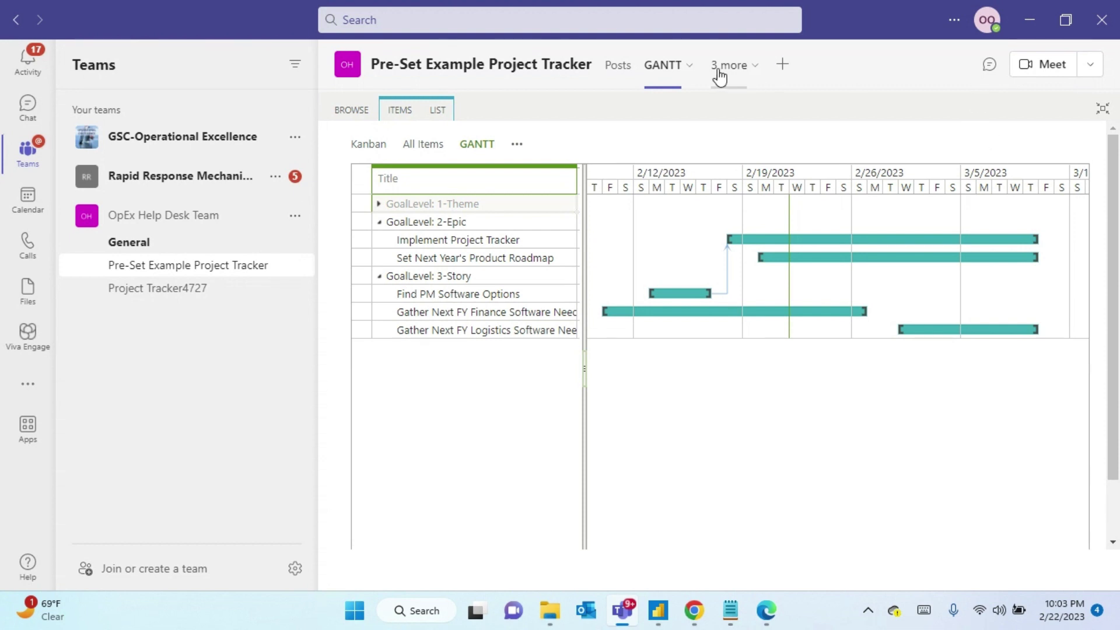
Step: Open the ProjectTracker-RACI report in the channel and inspect the project items making up the Accountable chart's bars
click(742, 69)
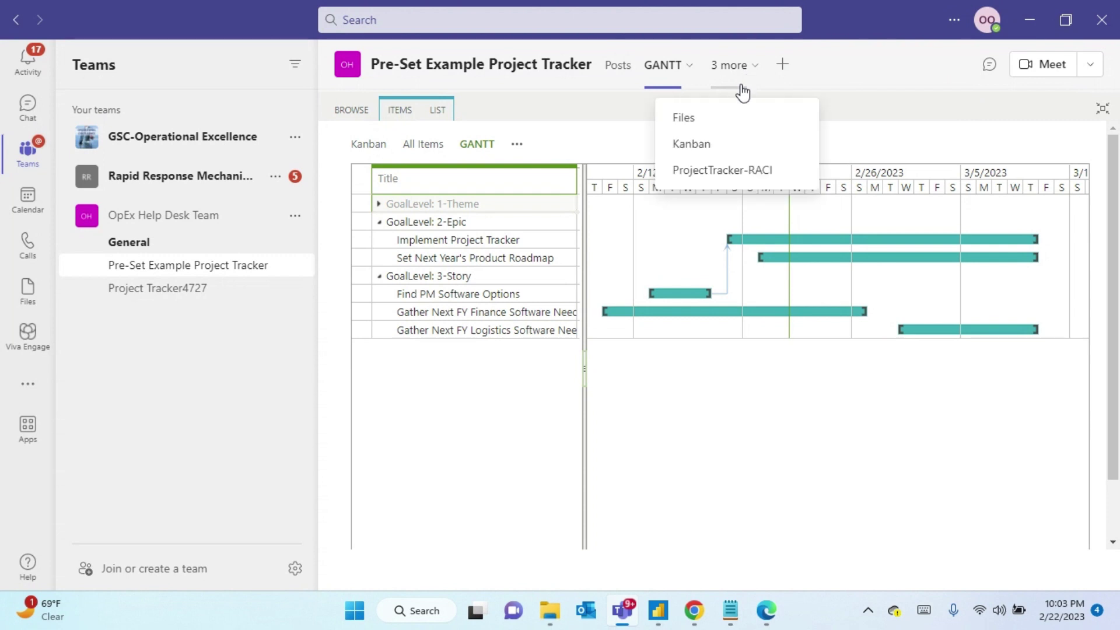
click(727, 175)
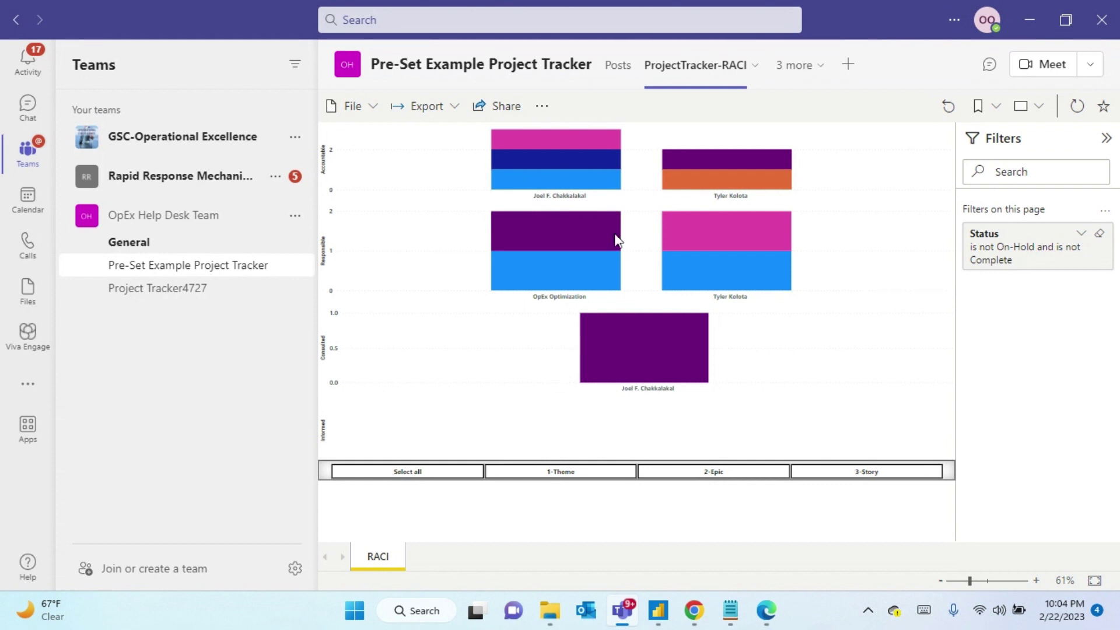
mouse_move(575, 140)
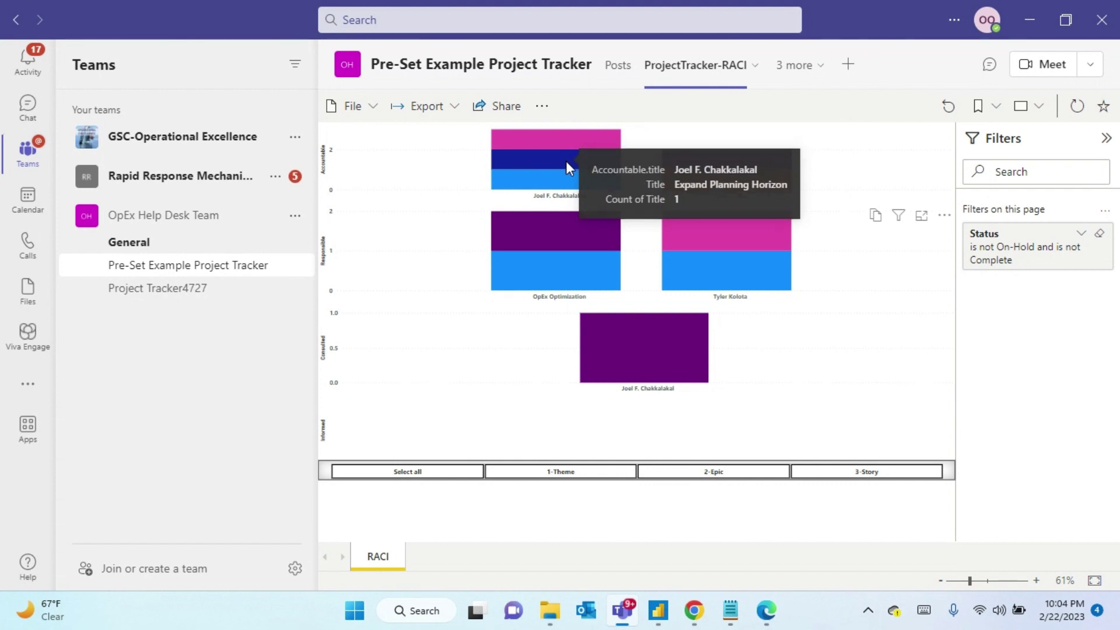
mouse_move(565, 181)
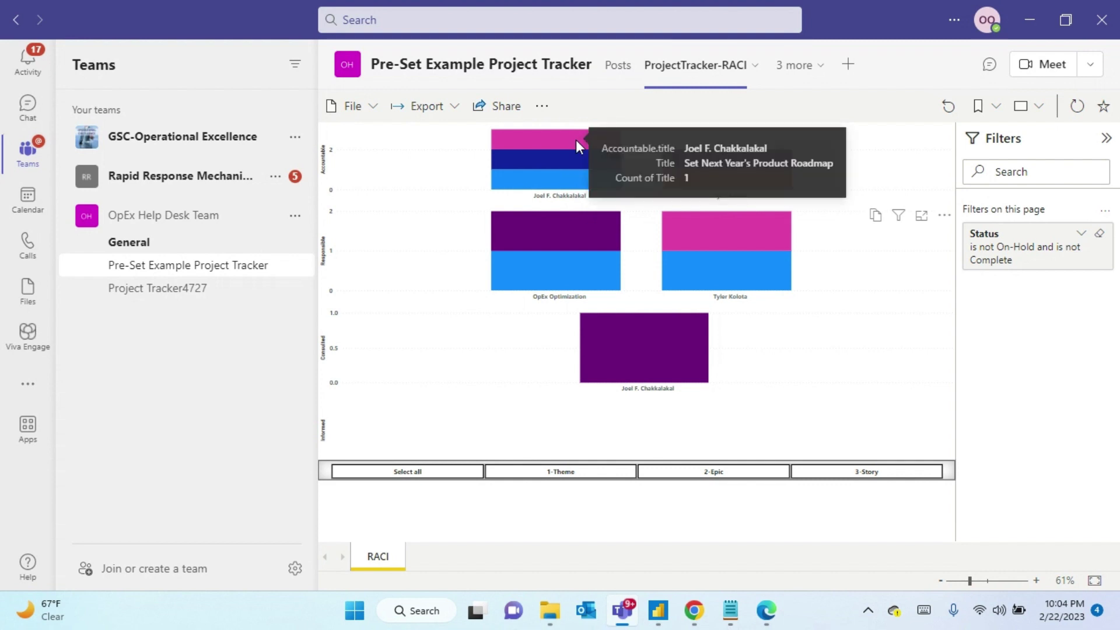
Step: Switch to Chrome, bring up the Power Automate Cookbook post "Project Tracker - SharePoint and Teams", and highlight its title and web address
click(694, 611)
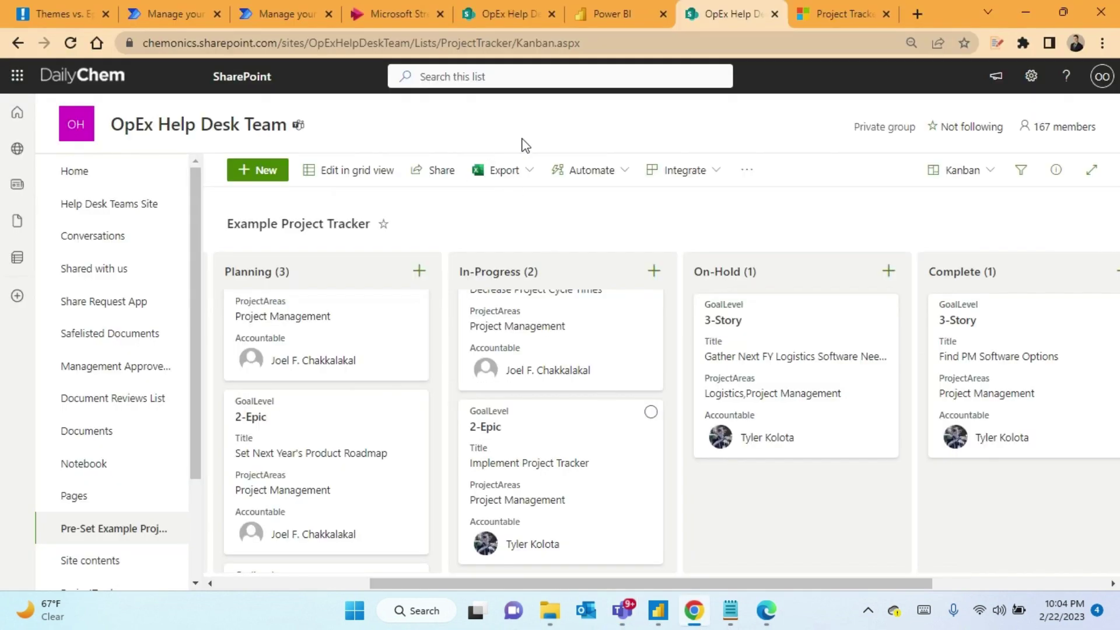
click(817, 13)
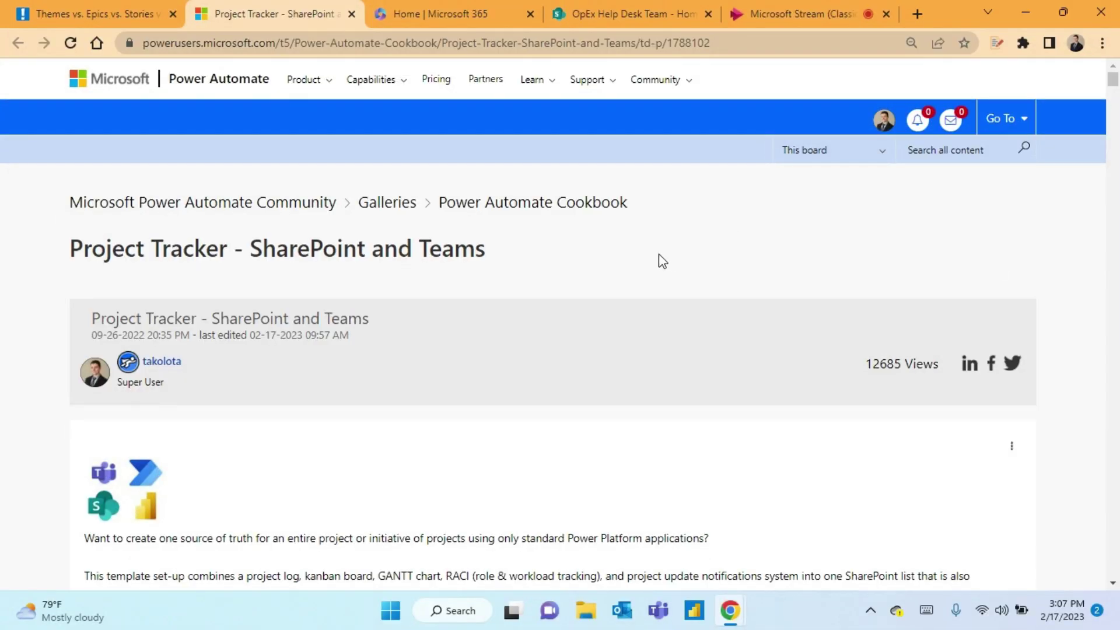
drag(485, 247, 71, 261)
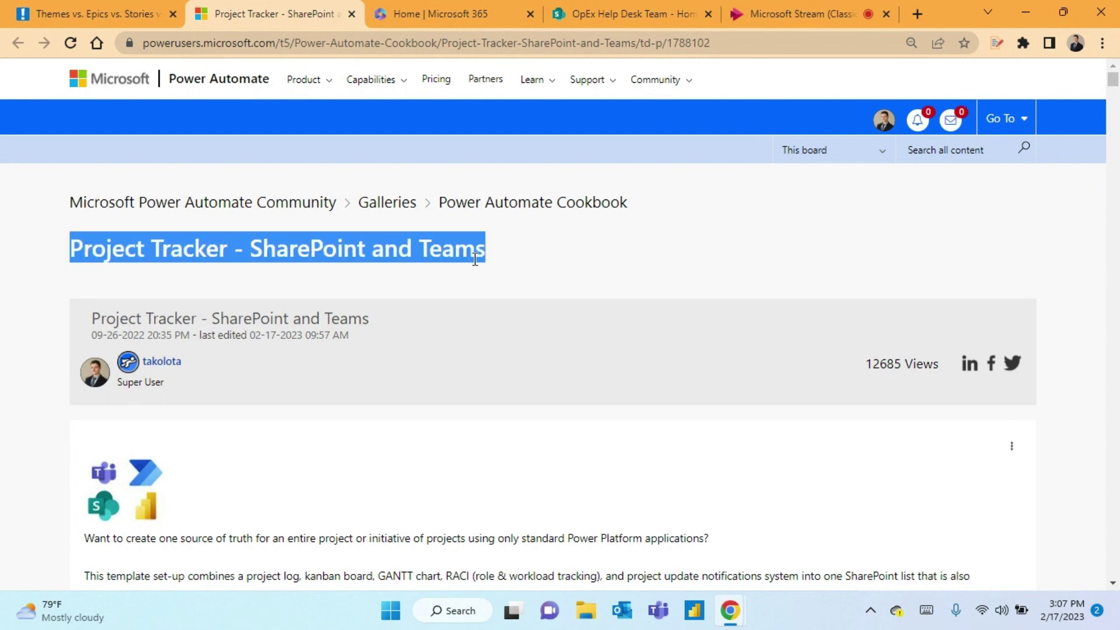
click(728, 45)
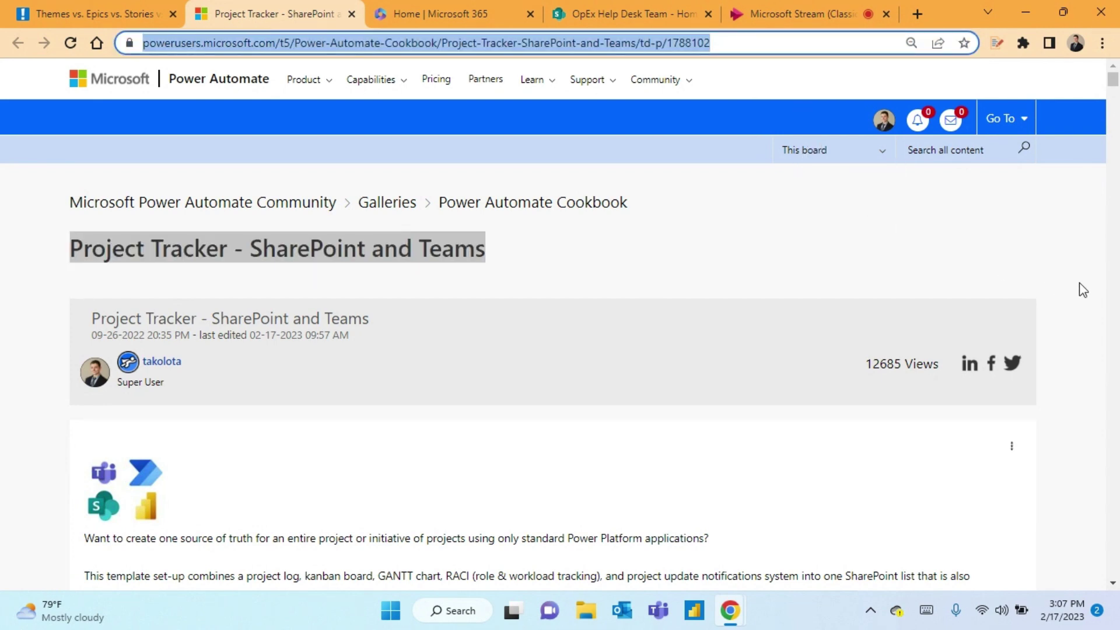
Step: Download the post's attachment Project Tracker Files.zip and save it to the Desktop
scroll(1085, 289, down, 1)
scroll(1087, 287, down, 4)
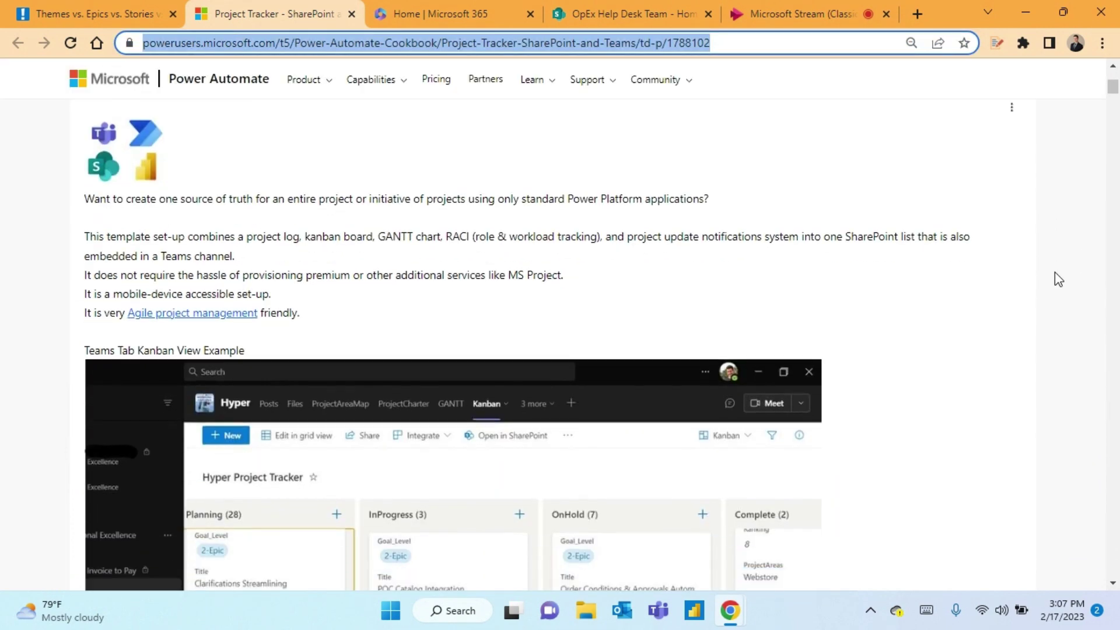
scroll(1038, 273, down, 1)
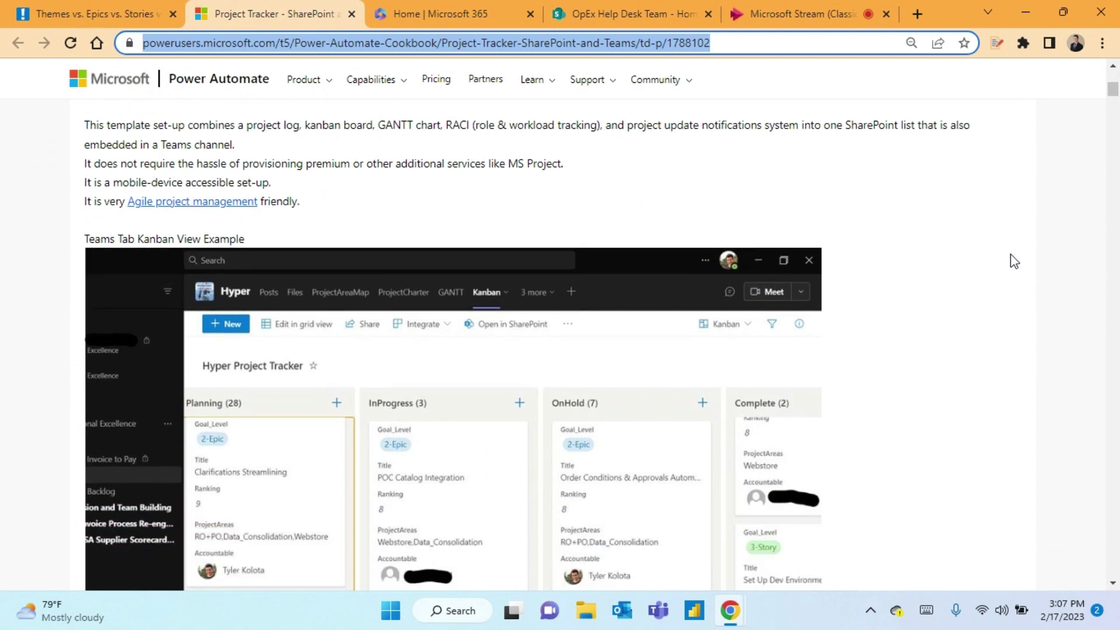
scroll(1013, 264, down, 15)
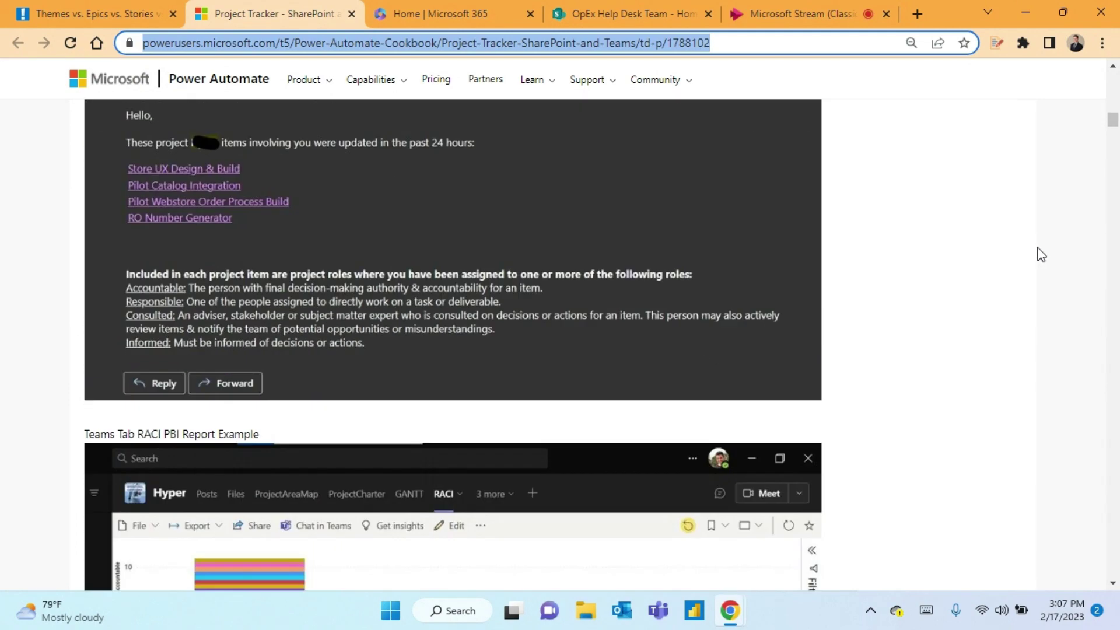
scroll(1042, 255, down, 20)
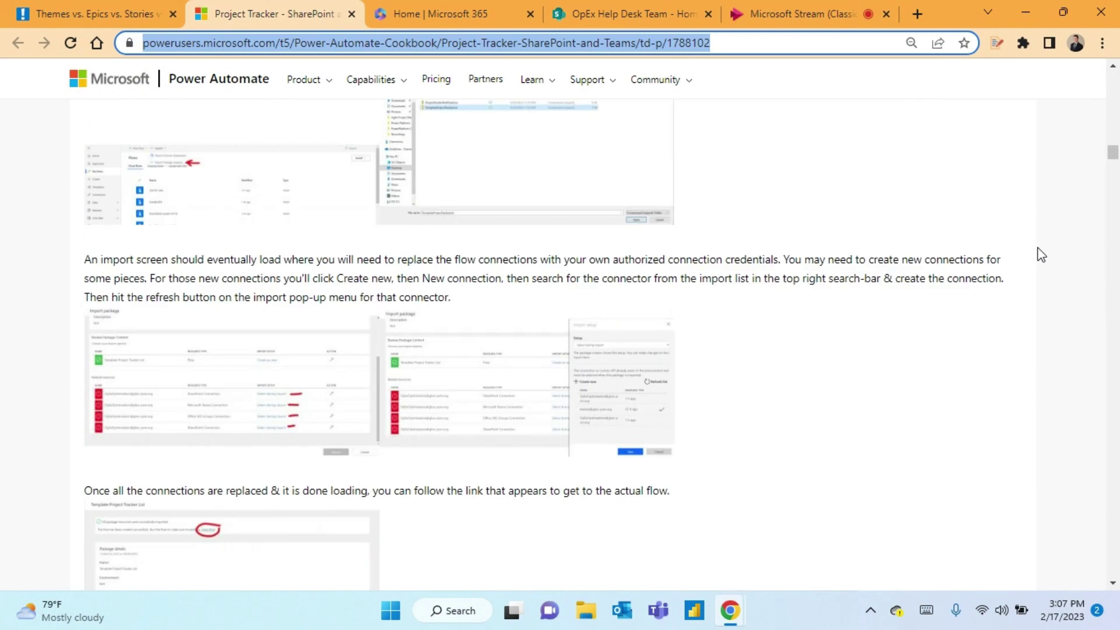
scroll(1041, 255, down, 20)
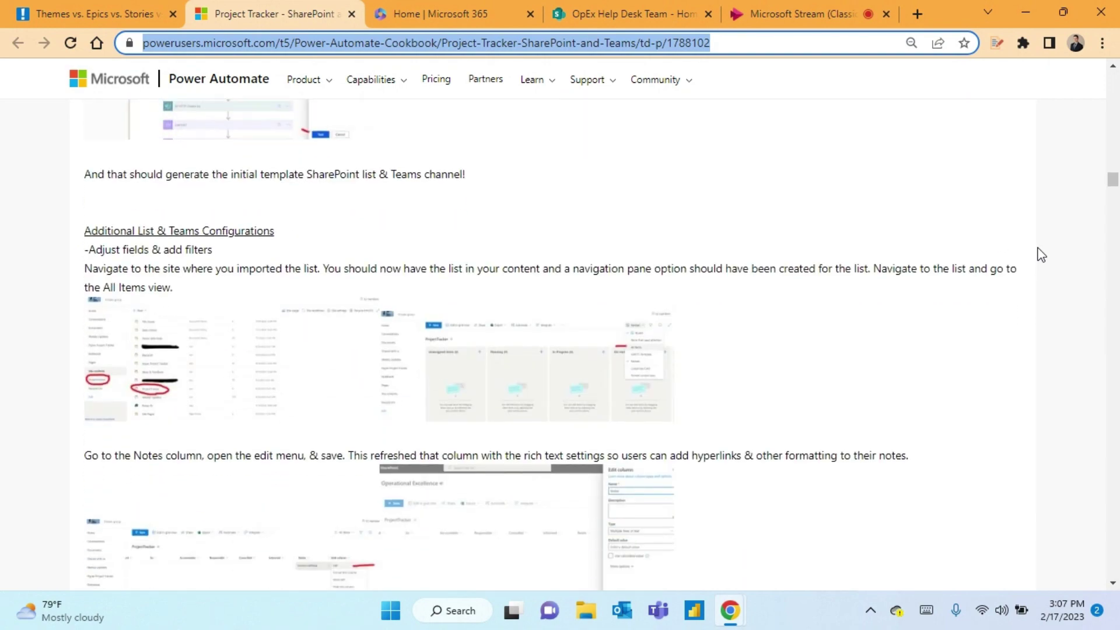
scroll(1050, 245, down, 4)
drag(1113, 201, 1107, 363)
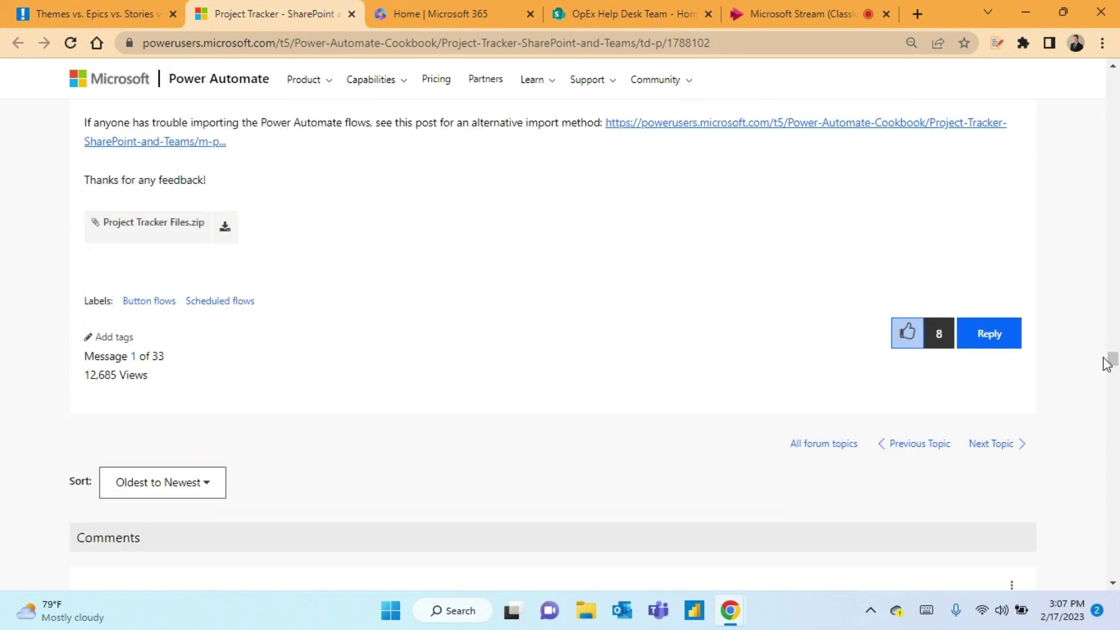
click(225, 231)
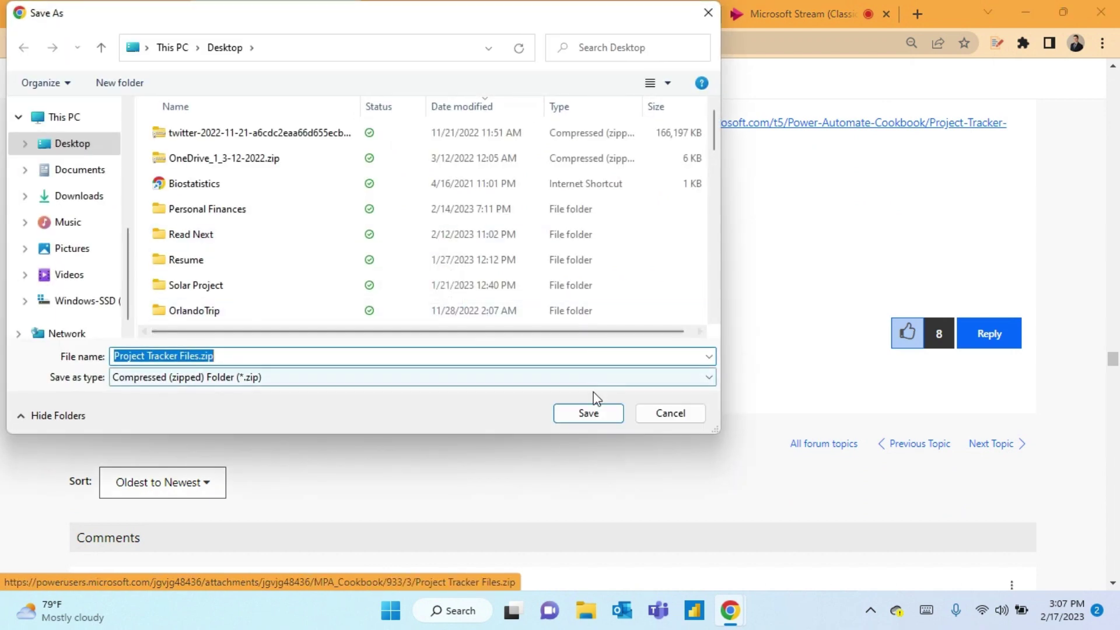
click(588, 414)
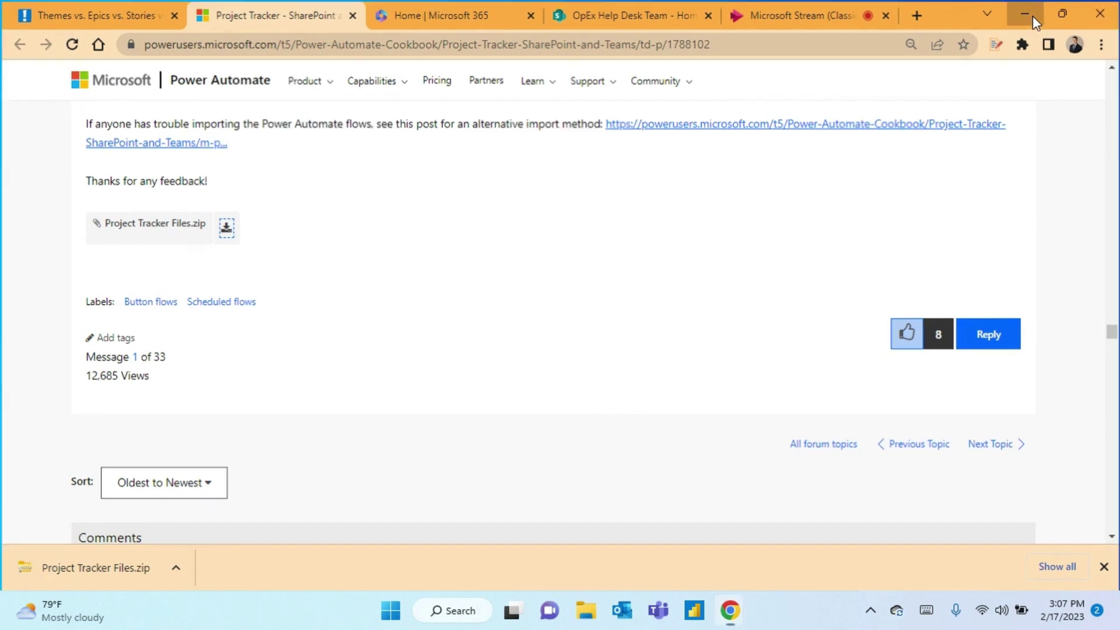
Step: Extract Project Tracker Files.zip on the Desktop to the default Project Tracker Files folder and open the extracted folder
click(1100, 12)
right_click(344, 352)
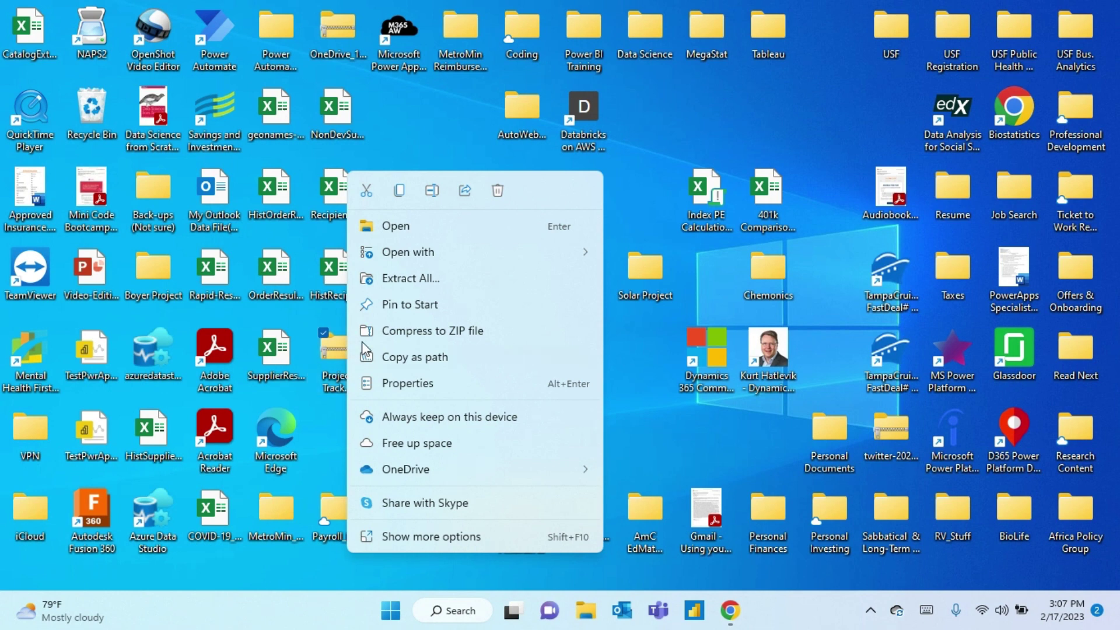
mouse_move(430, 254)
click(414, 275)
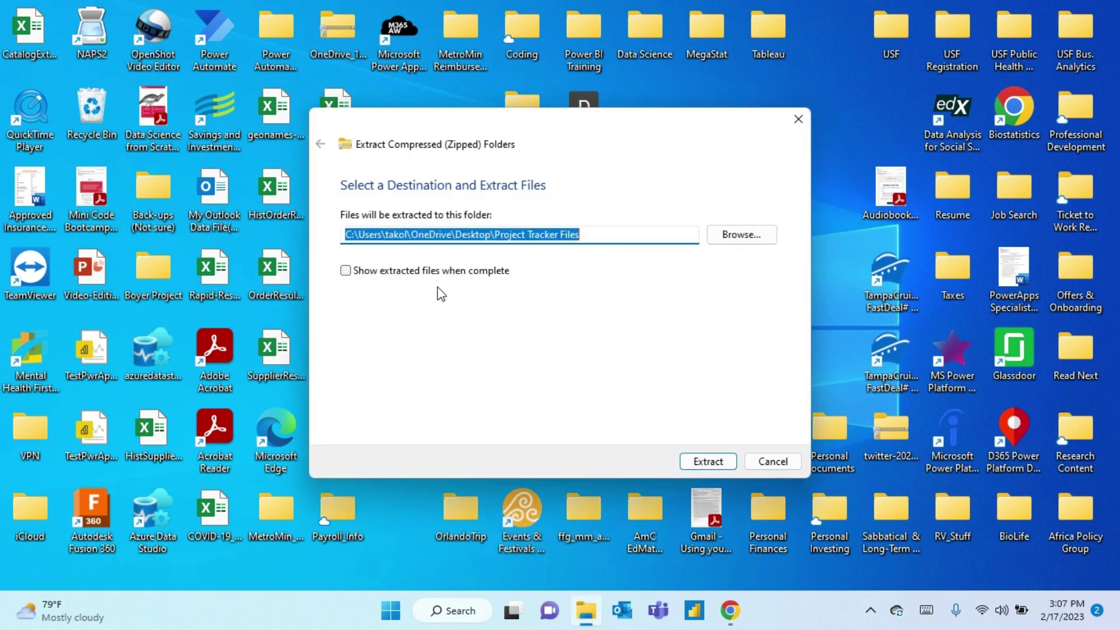
click(709, 464)
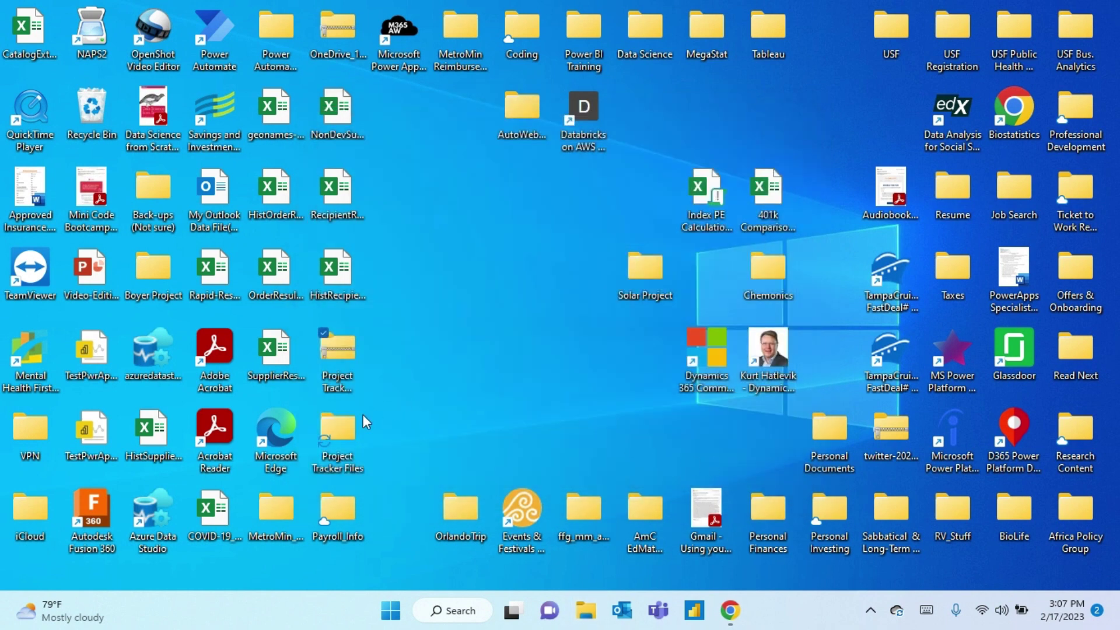
double_click(342, 425)
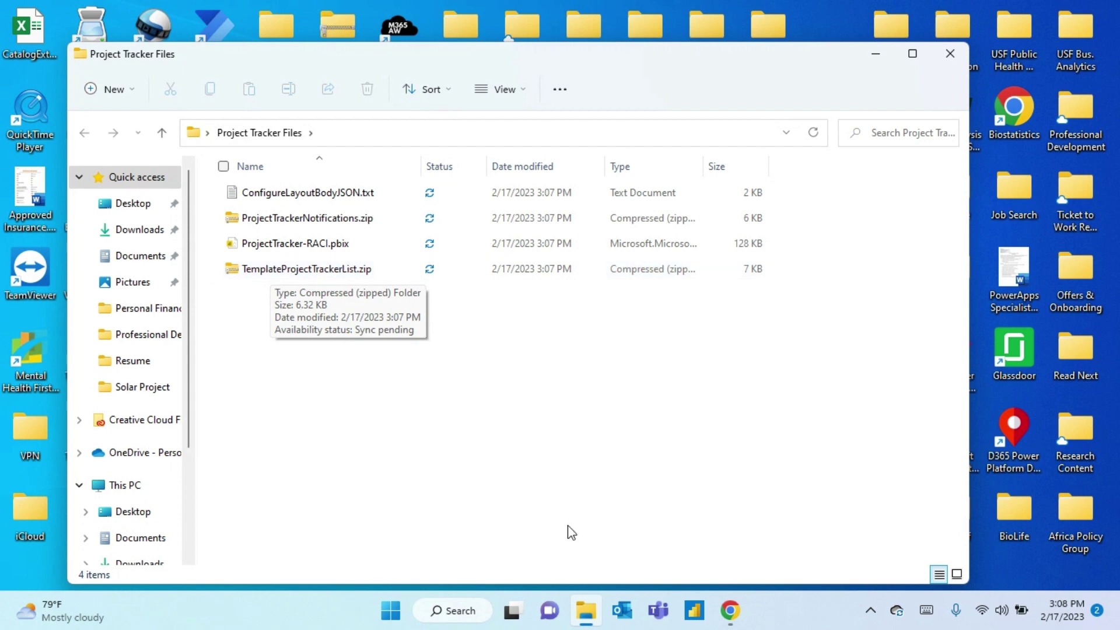
Step: Switch to Chrome, launch Power Automate from the Microsoft 365 home page, and show the My flows list
click(731, 617)
click(642, 525)
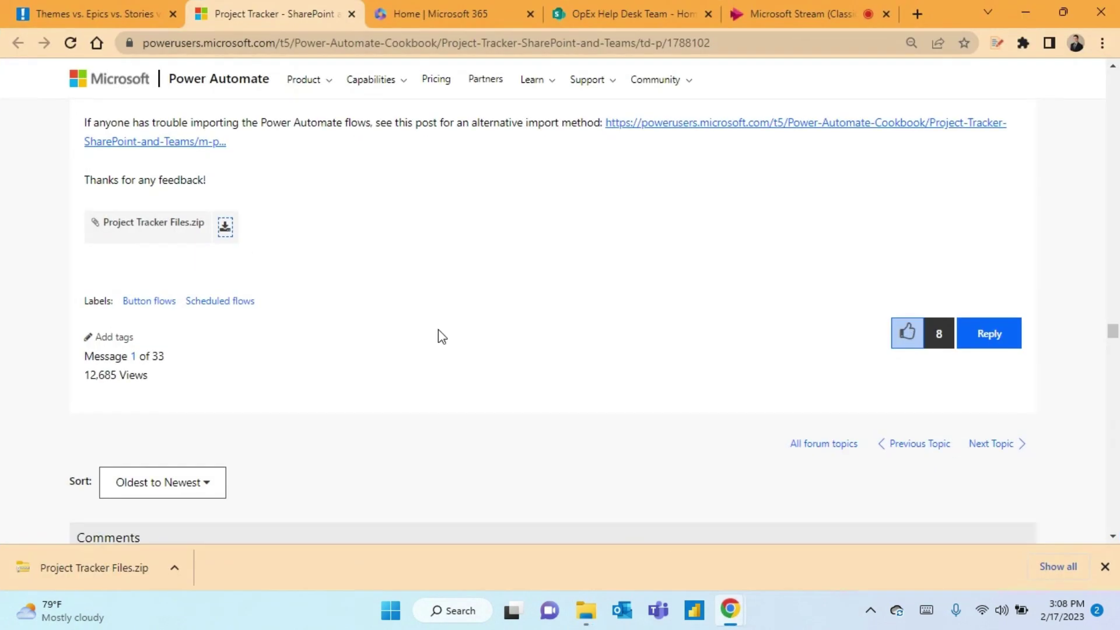
click(470, 15)
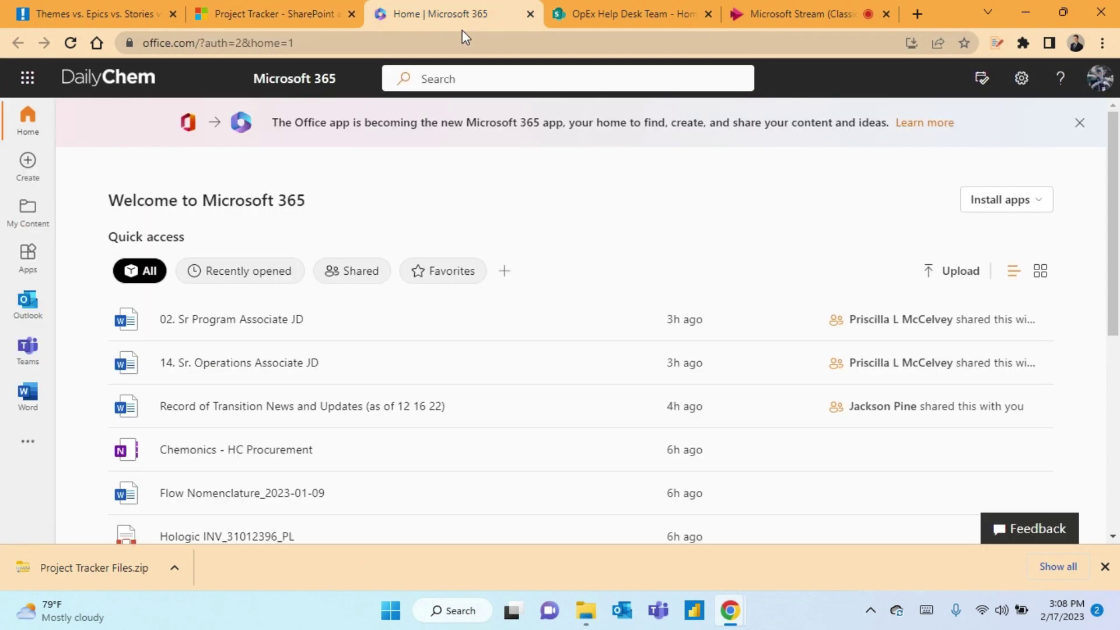
click(27, 79)
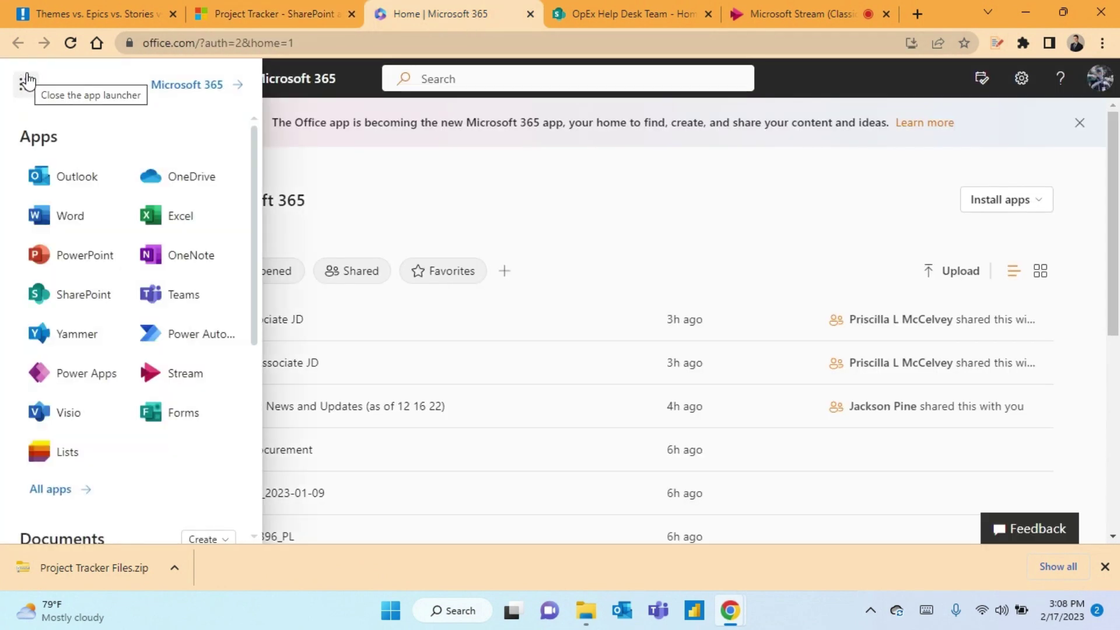
click(213, 343)
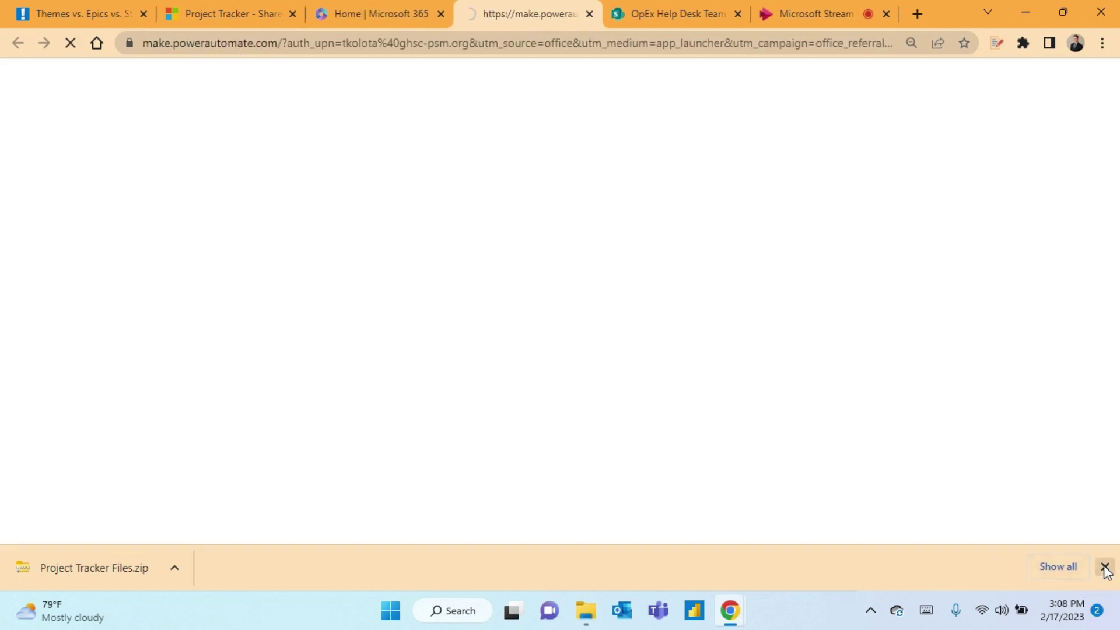
click(1106, 567)
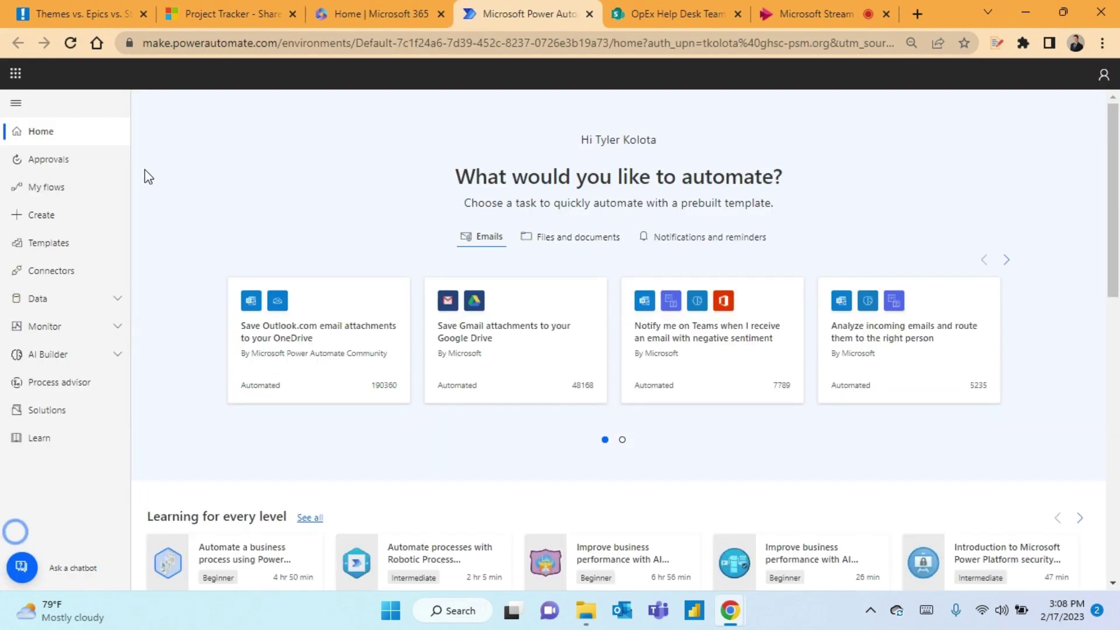
click(43, 187)
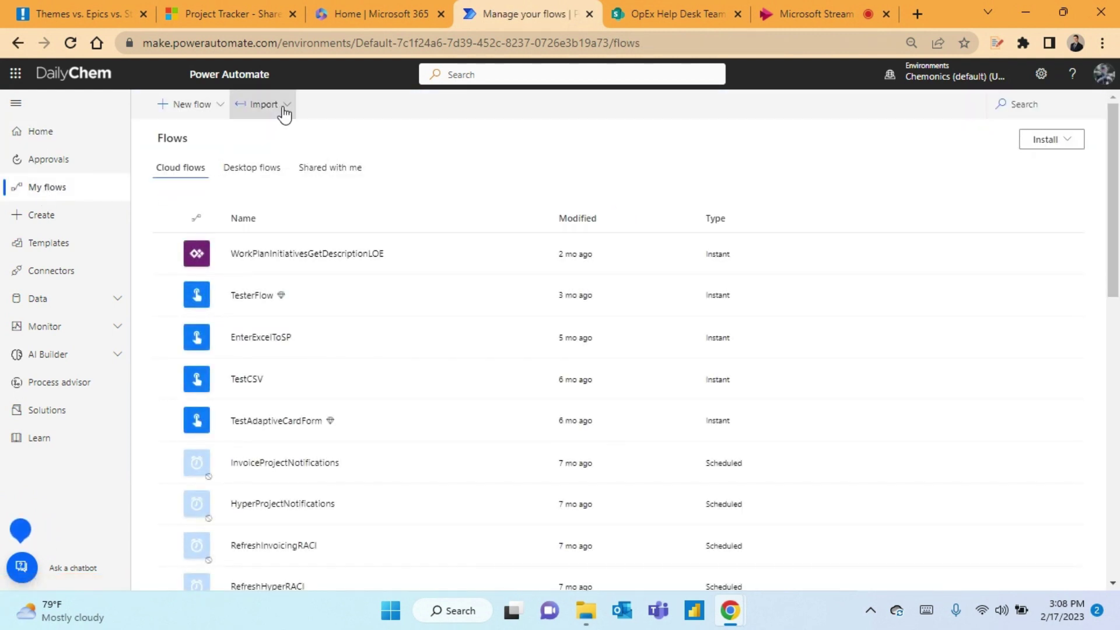
Step: Start a legacy package import and upload TemplateProjectTrackerList.zip from the Desktop's Project Tracker Files folder
click(284, 110)
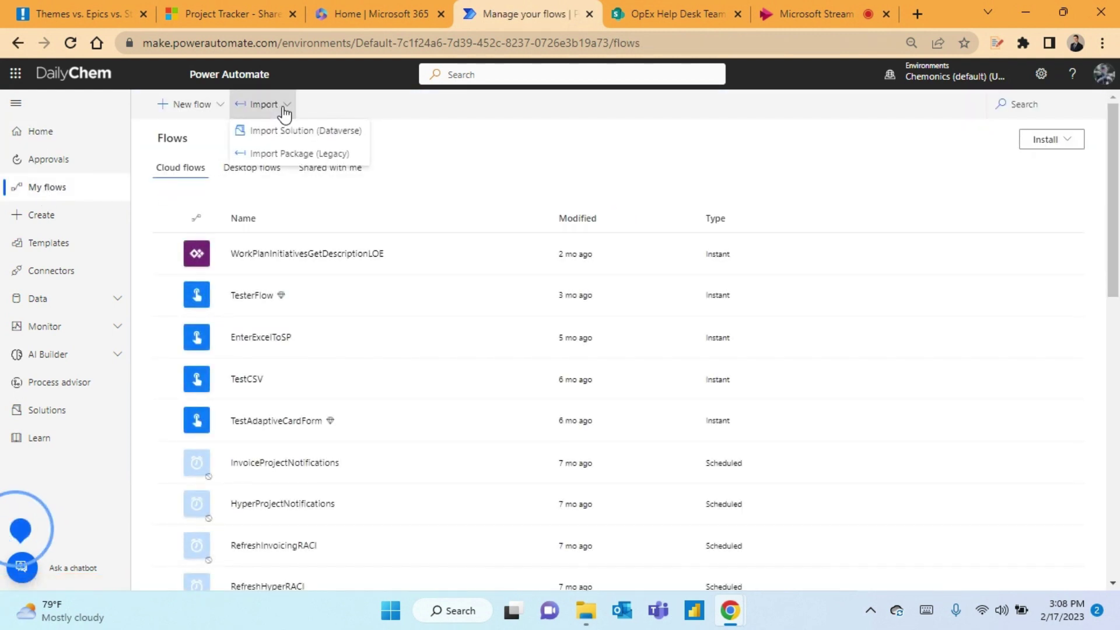
click(286, 155)
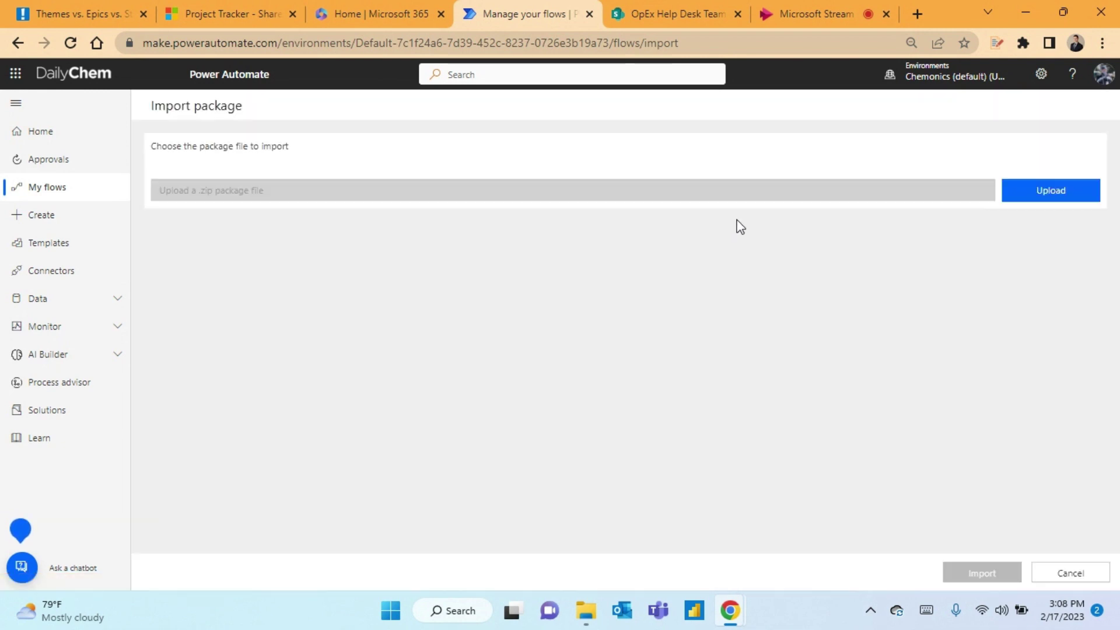
click(1053, 192)
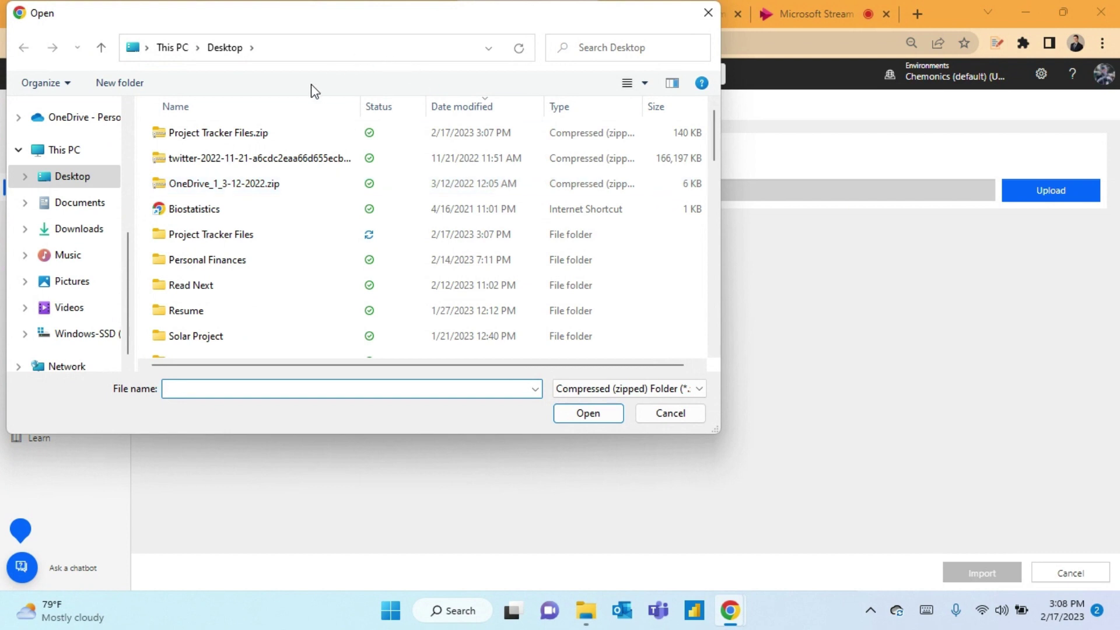
double_click(216, 235)
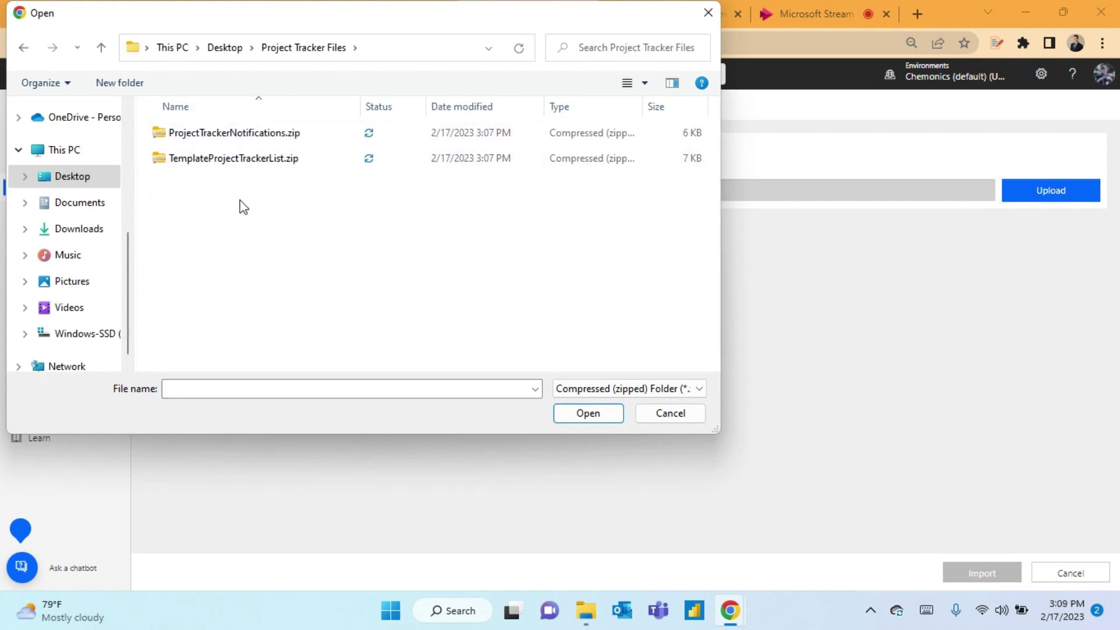
double_click(212, 160)
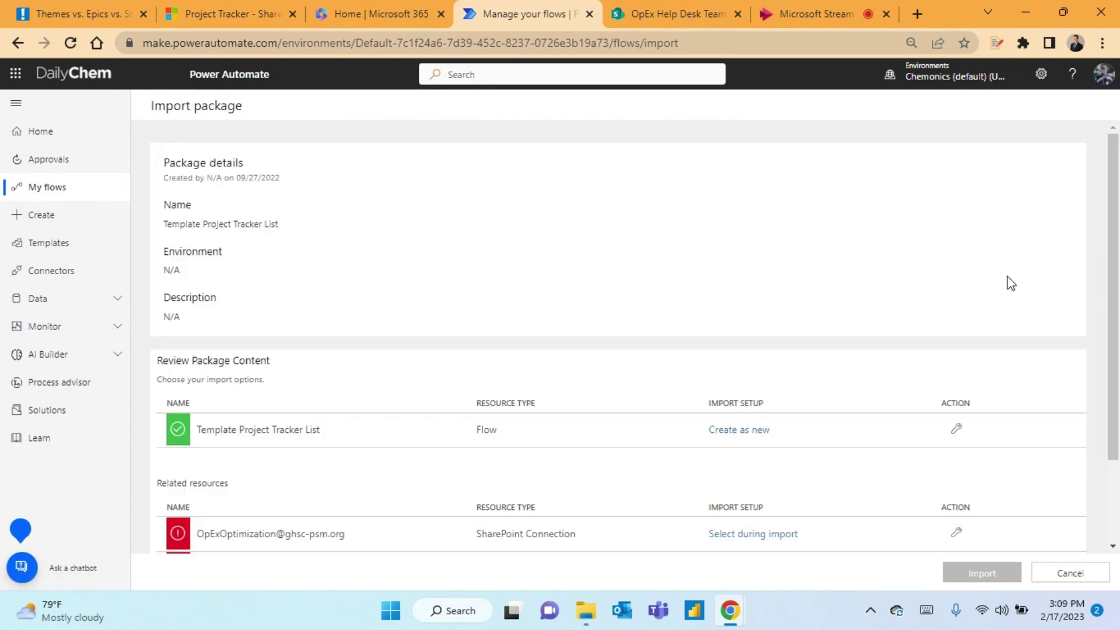
Step: Assign the user's existing account connections to the SharePoint, Office 365 Groups and Microsoft Teams resources, and import the package
scroll(998, 282, down, 2)
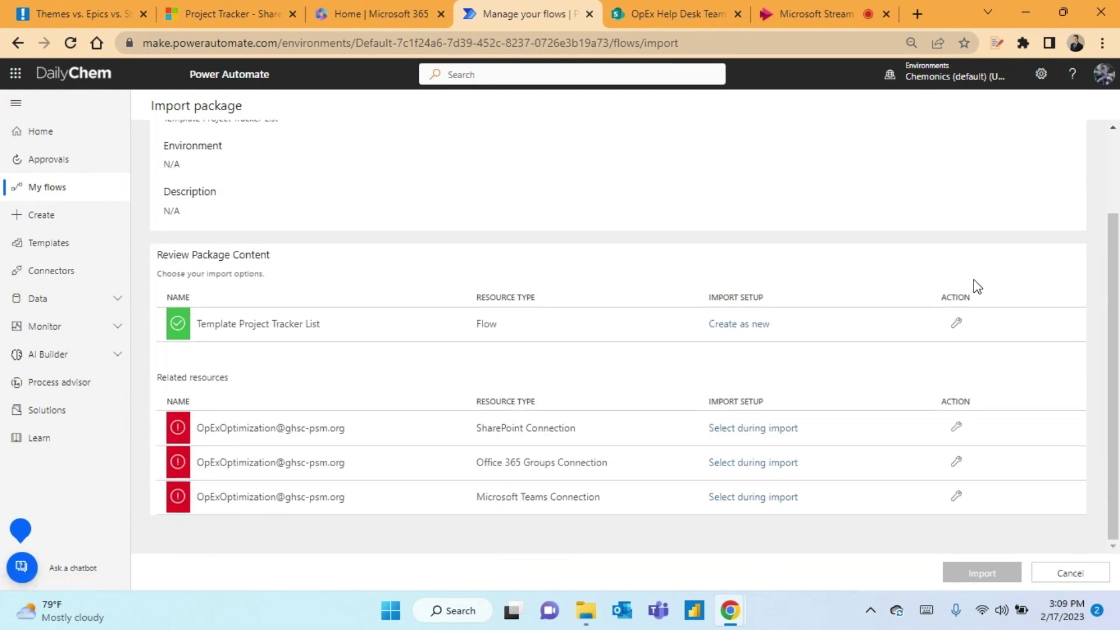
click(758, 435)
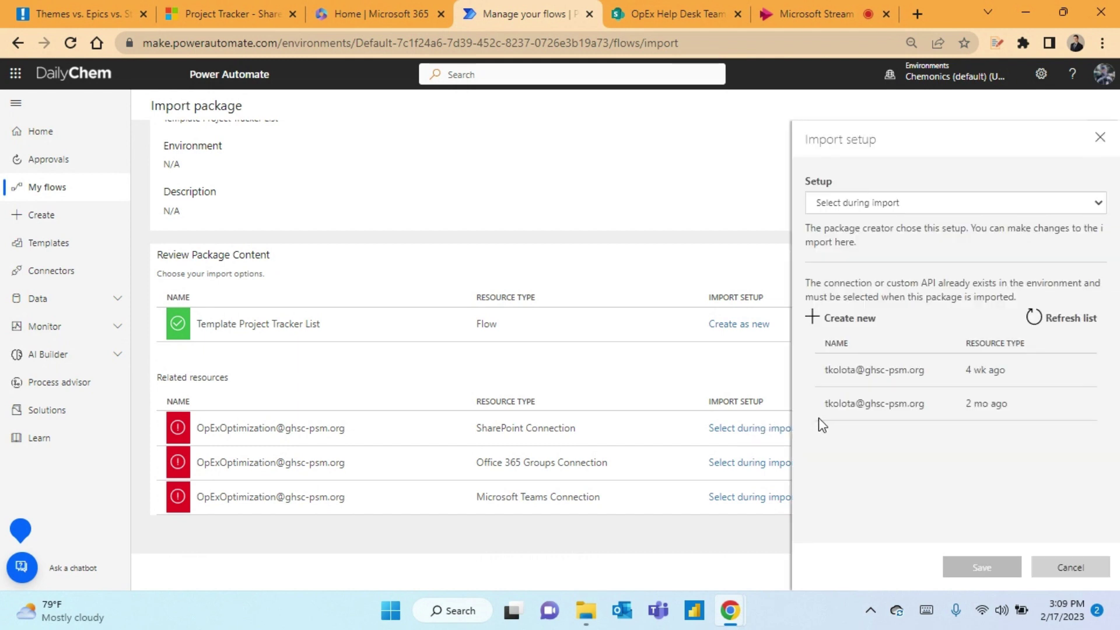
click(912, 379)
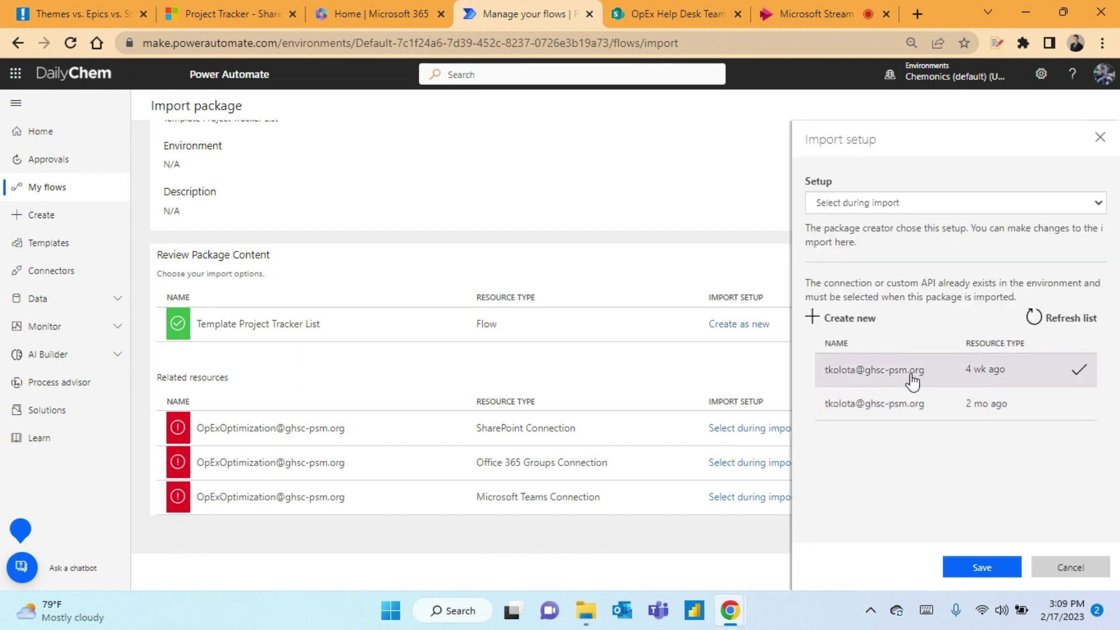
click(982, 568)
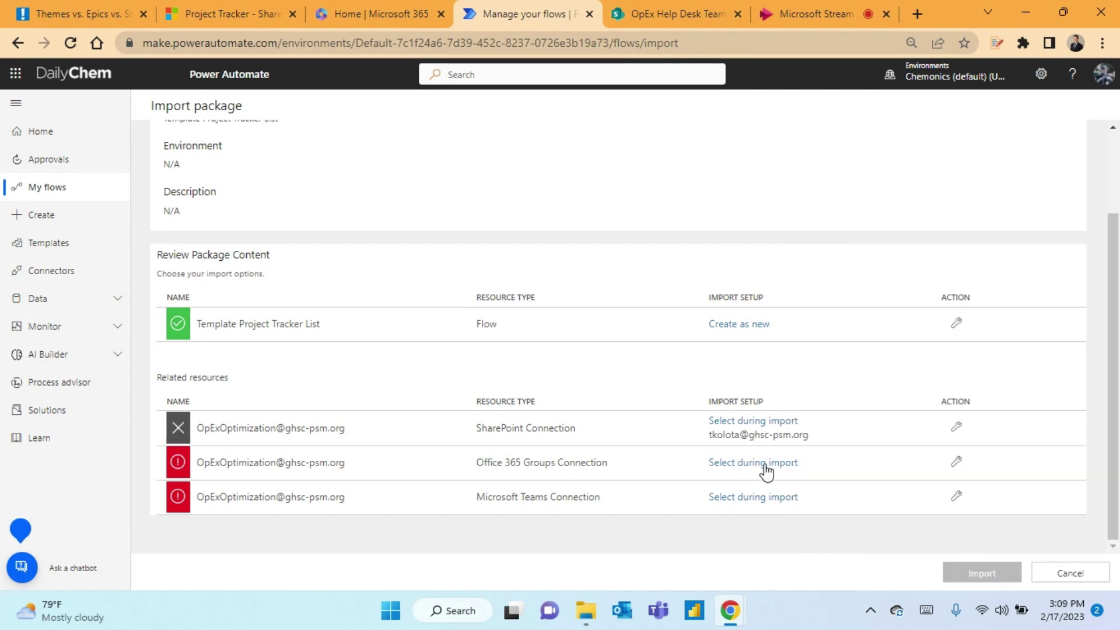
click(763, 464)
click(896, 384)
click(986, 569)
click(769, 500)
click(983, 568)
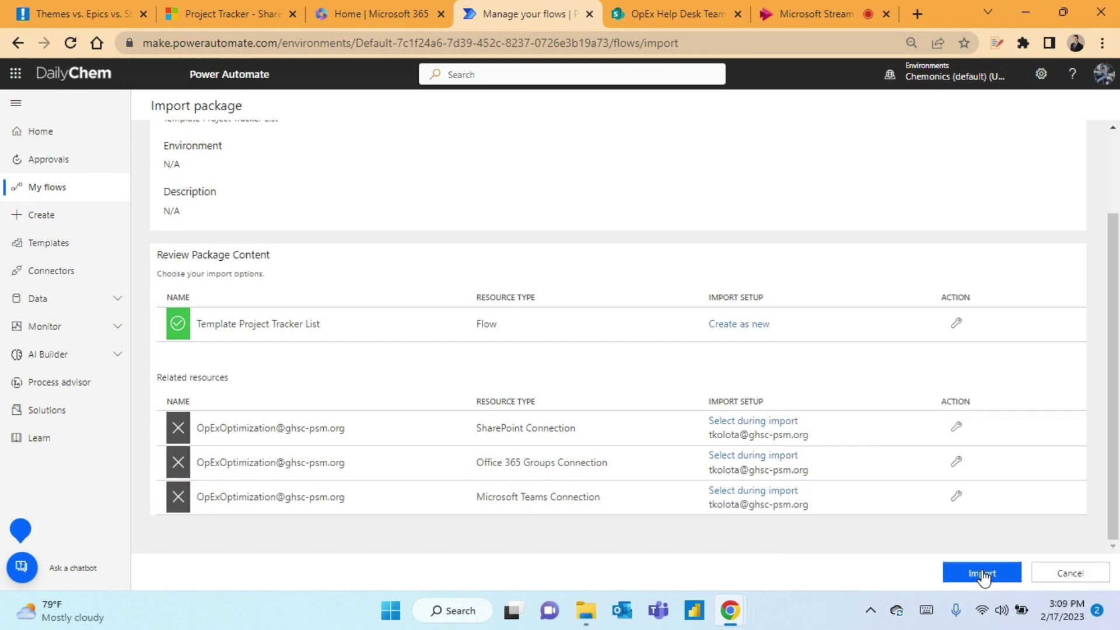
click(985, 575)
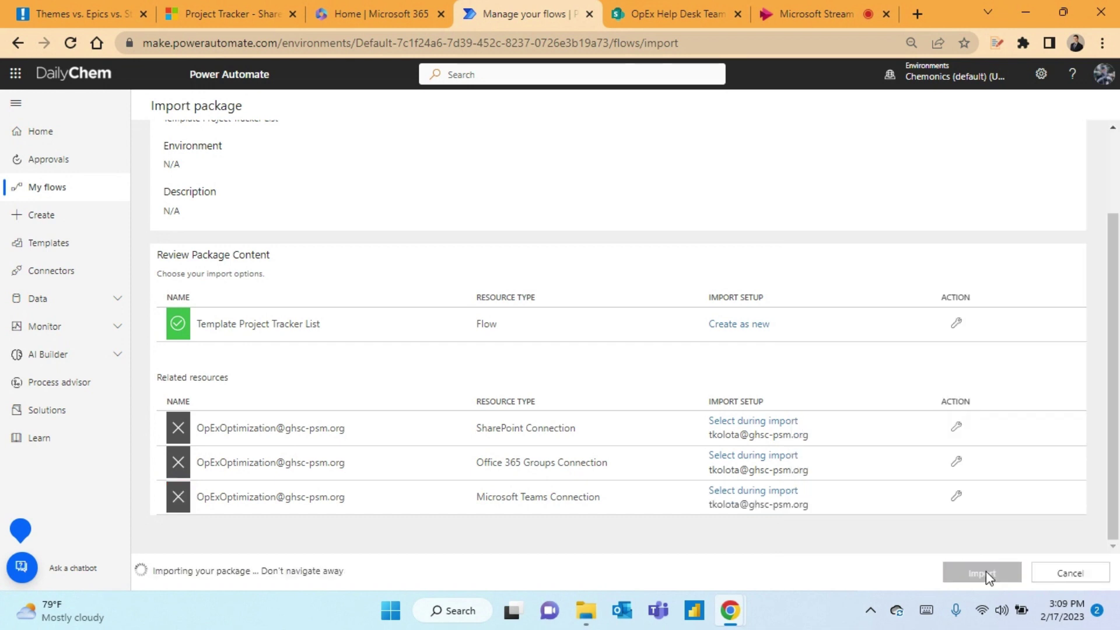
scroll(950, 524, up, 2)
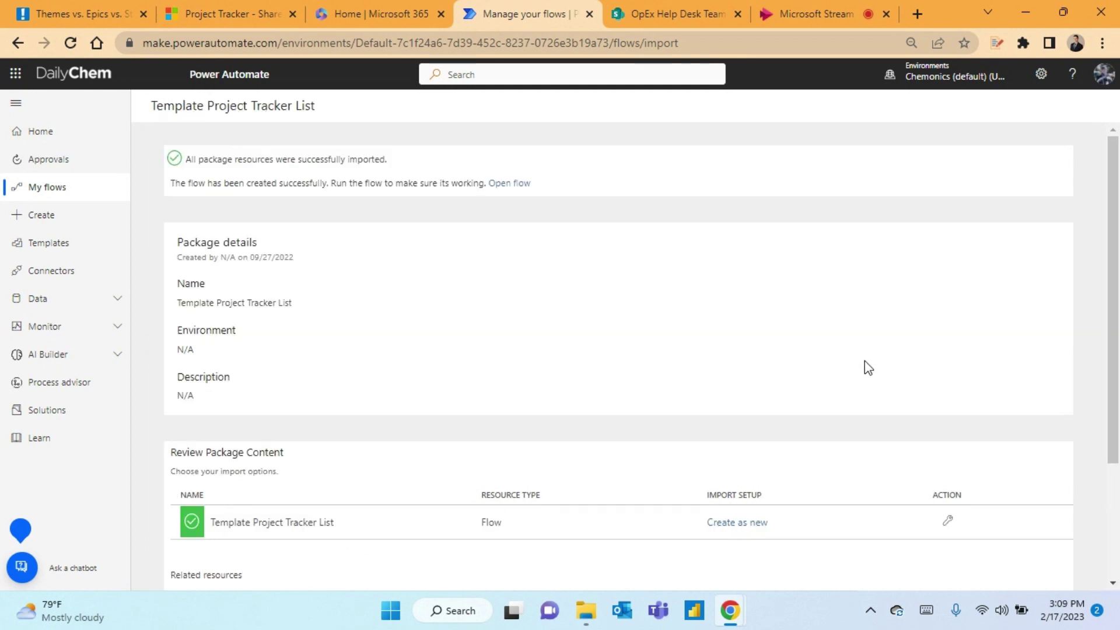
Step: Open the imported flow and expand the Create Project Tracker Template List scope and its Settings action
click(504, 185)
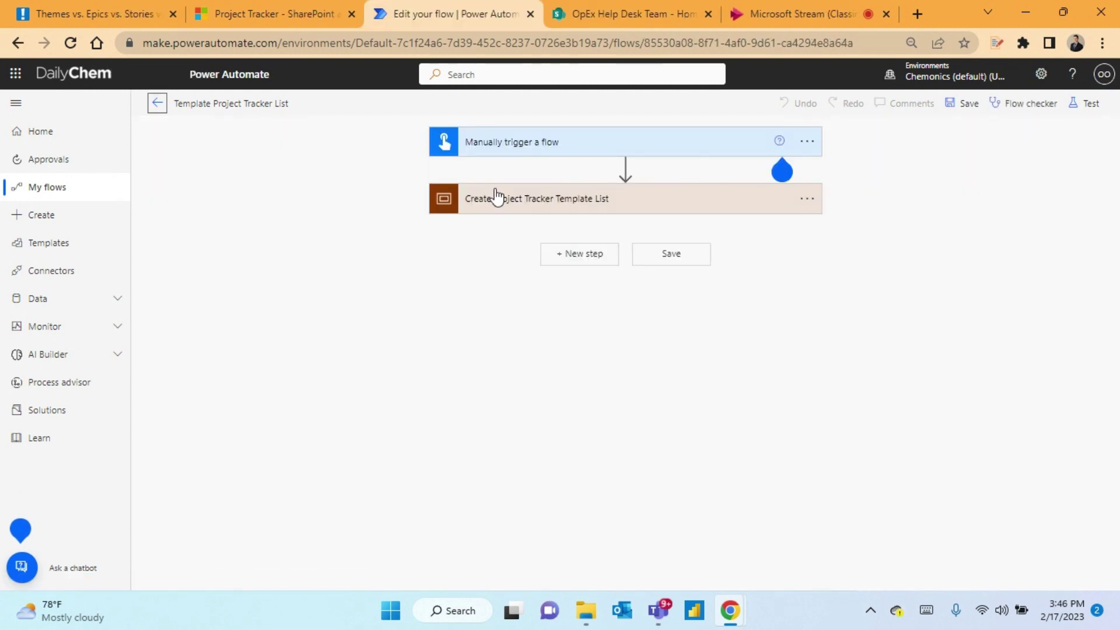
click(652, 201)
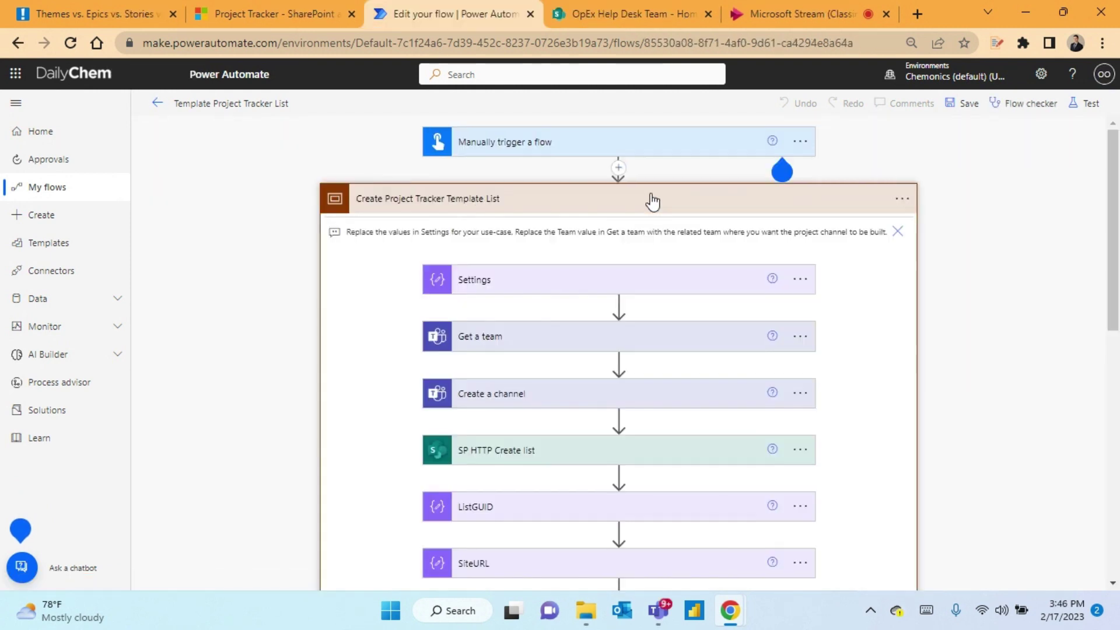
click(547, 283)
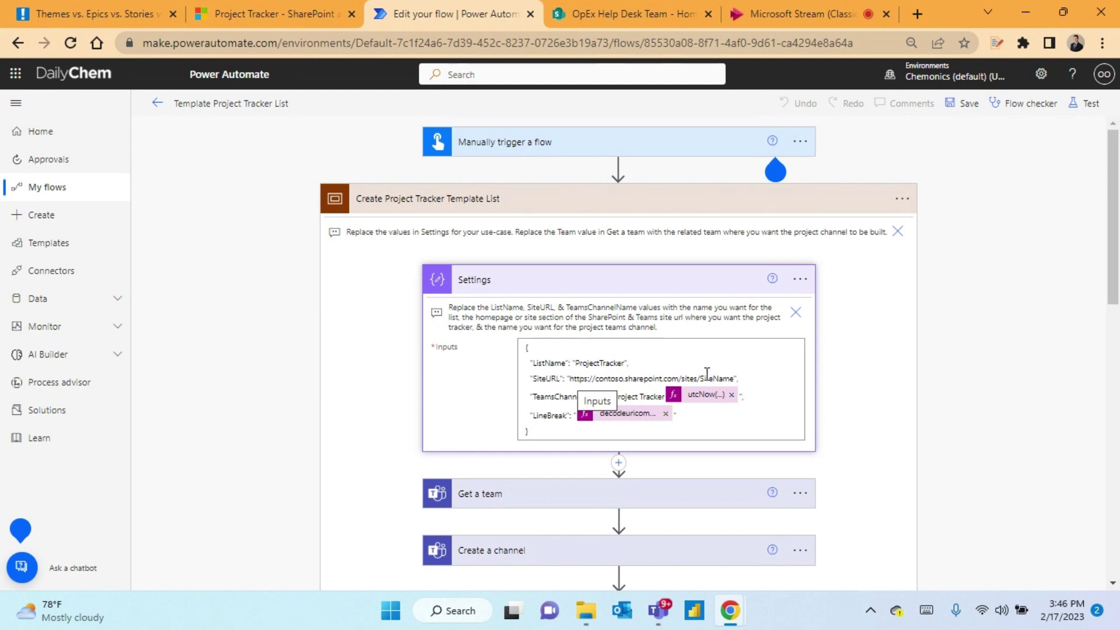
drag(735, 378, 572, 378)
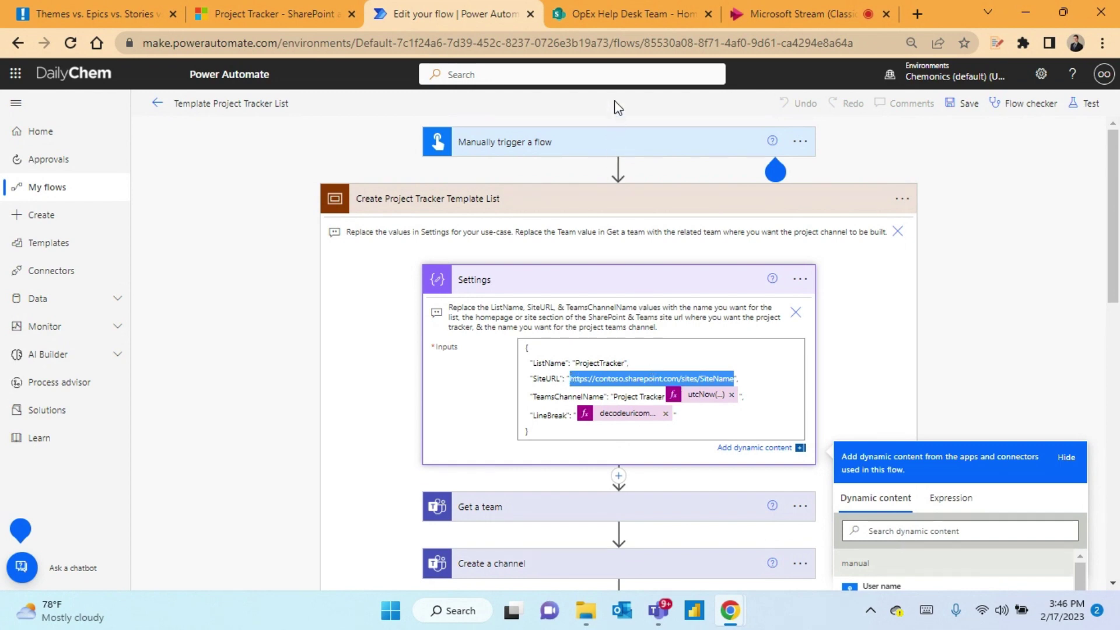
click(601, 17)
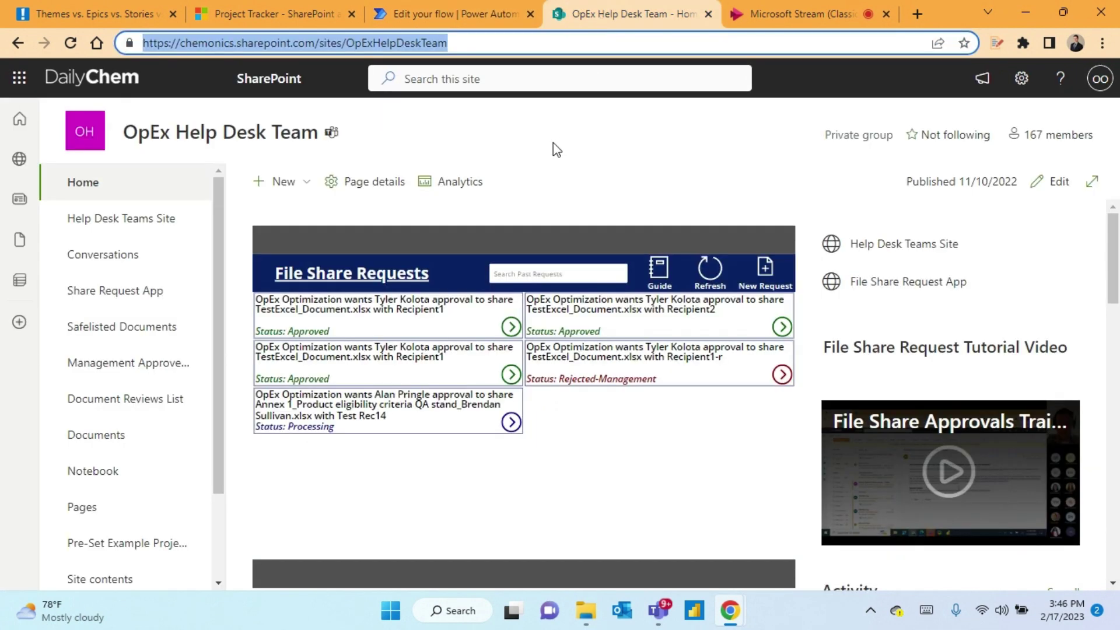
click(465, 40)
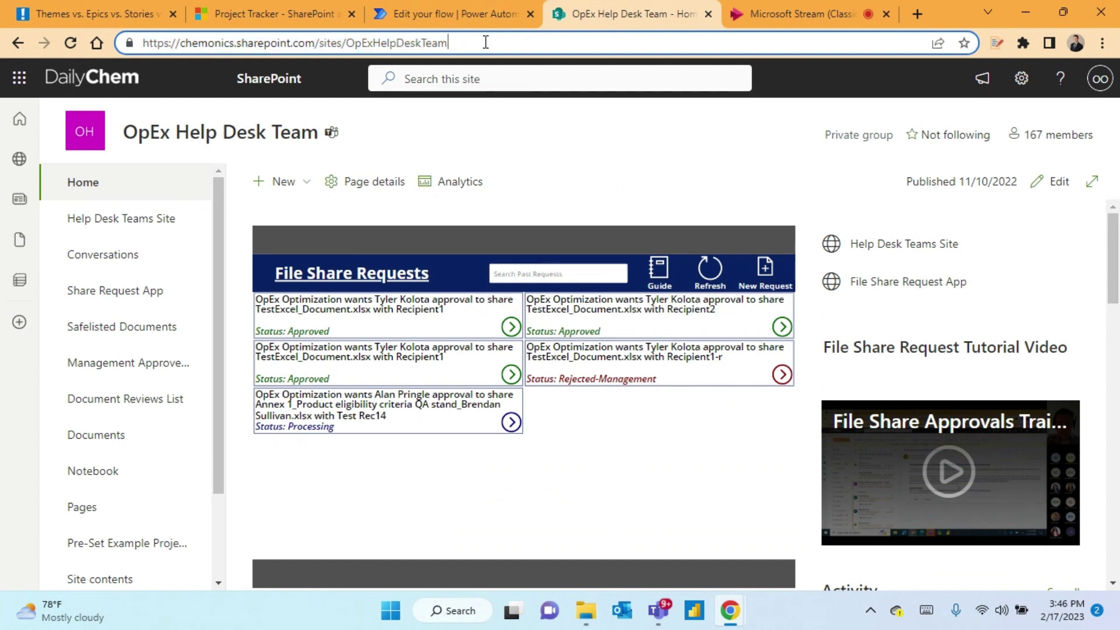
drag(447, 44, 145, 47)
key(ctrl+c)
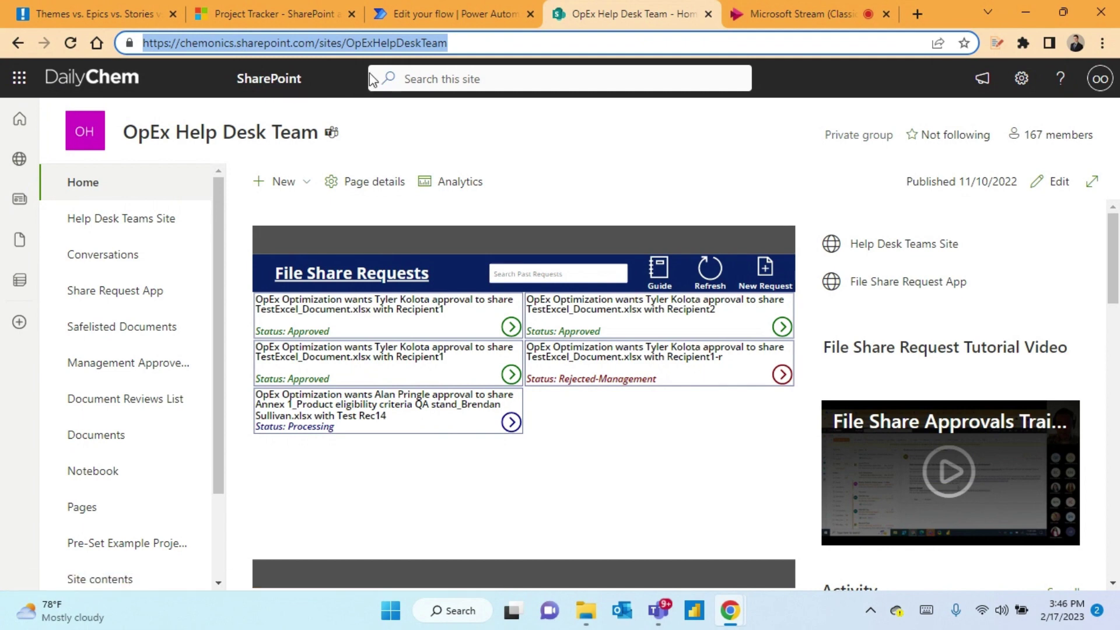
click(430, 12)
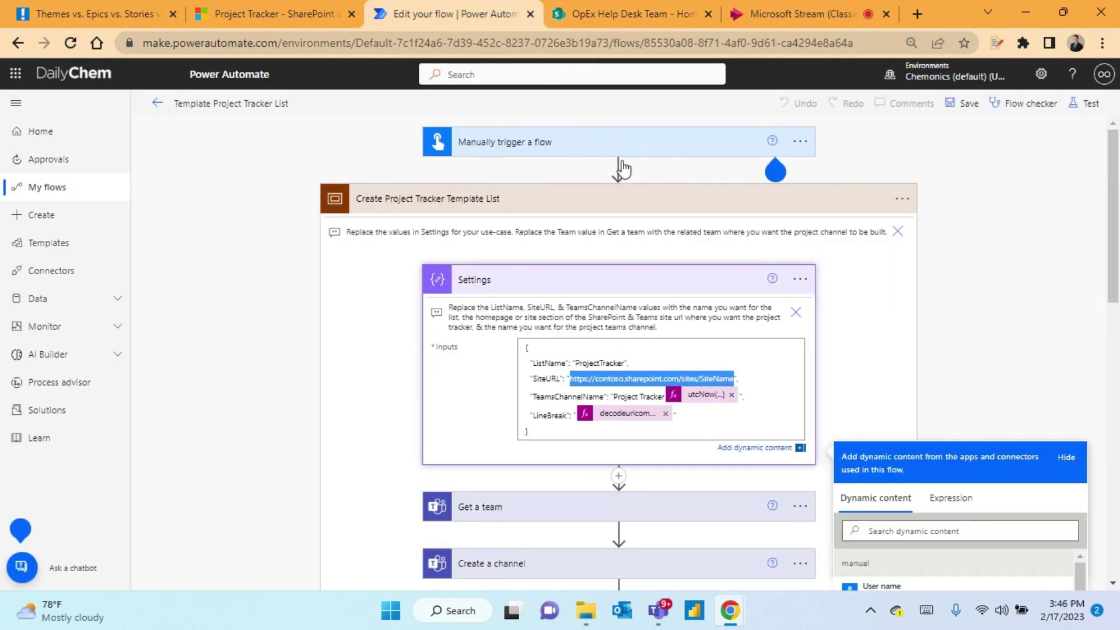
key(ctrl+v)
Step: Set the Team in the Get a team action to OpEx Help Desk Team and save the flow
scroll(490, 485, down, 2)
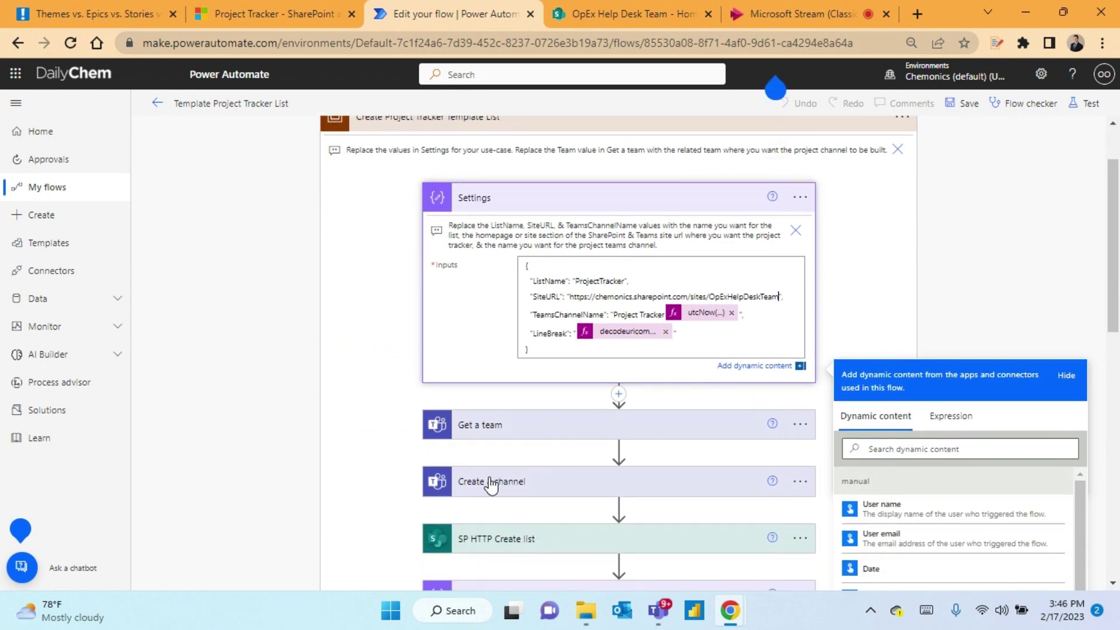
click(522, 431)
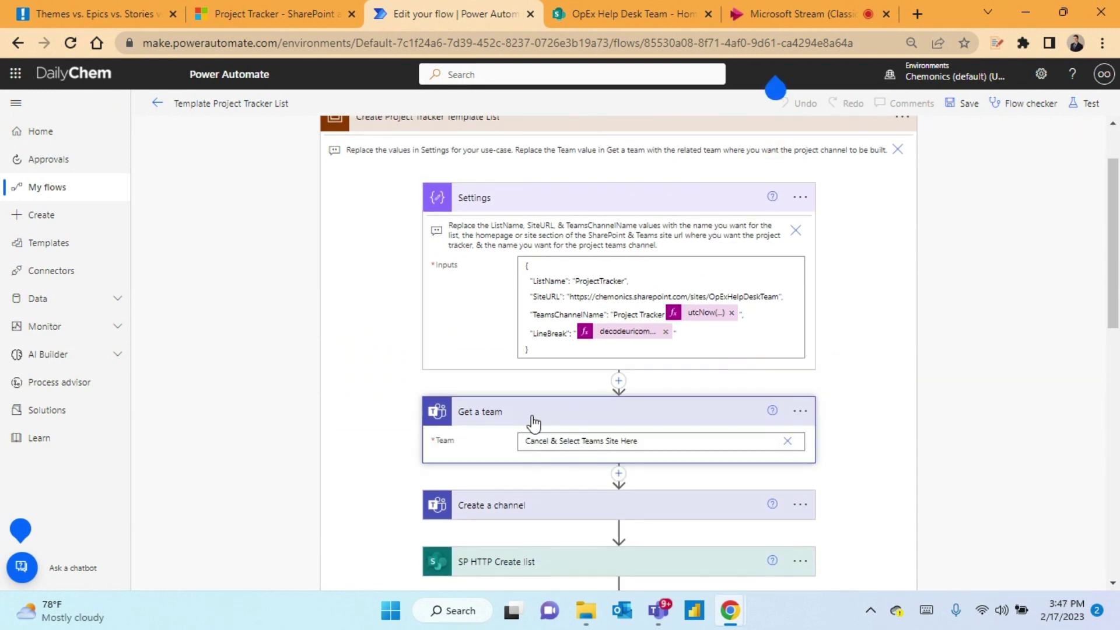
click(788, 441)
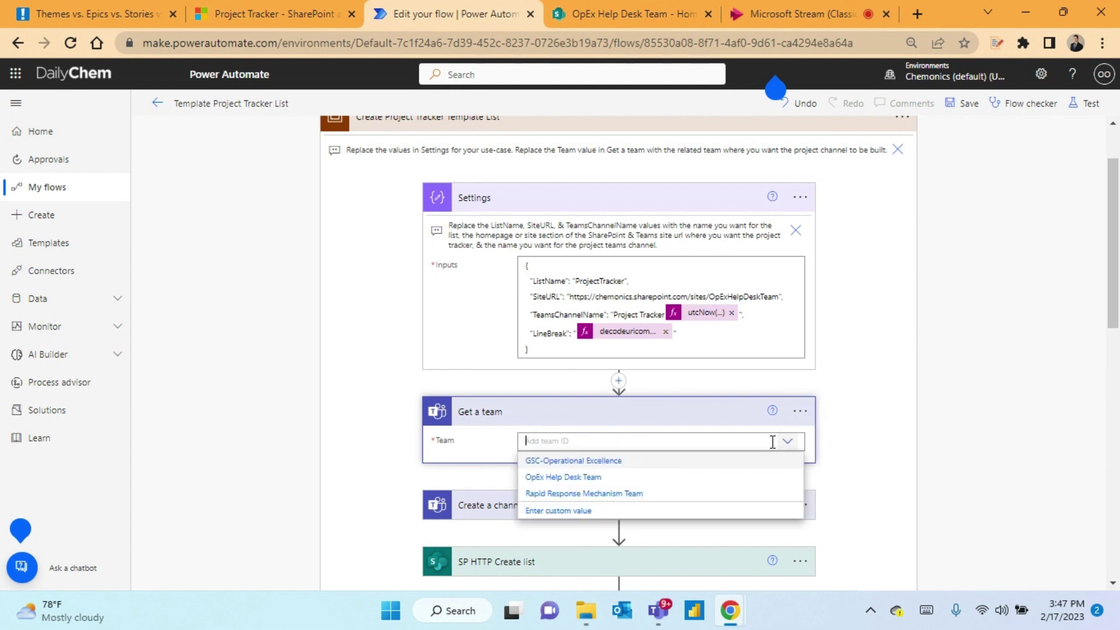
click(579, 484)
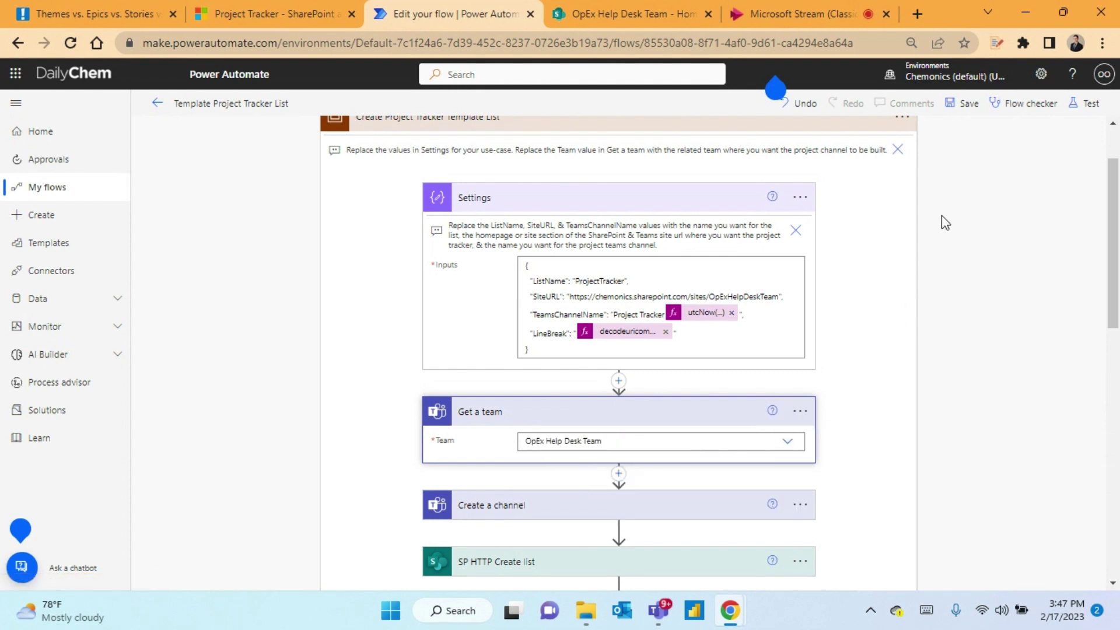
click(964, 105)
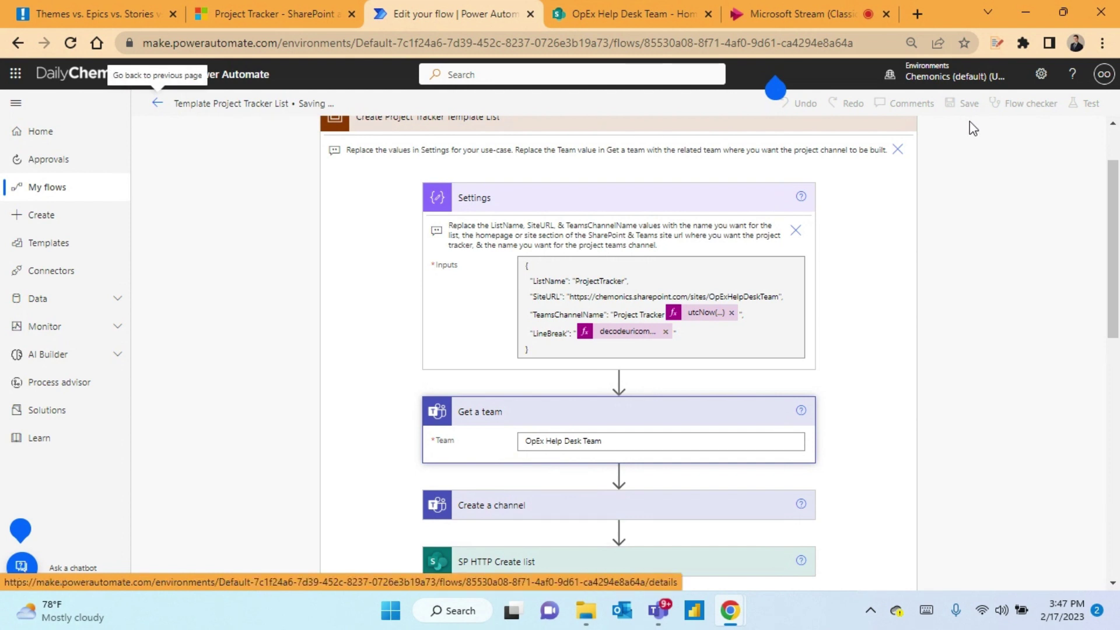
Step: Reopen the Template Project Tracker List flow in the editor, run a manual test, and expand the template list scope to follow its actions
click(157, 103)
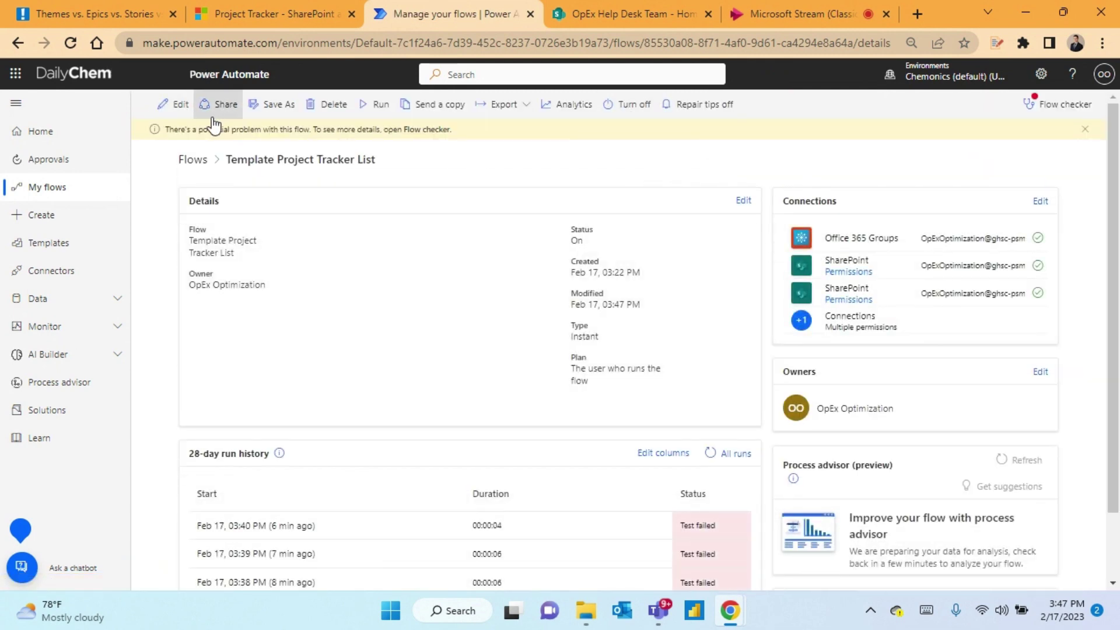
click(176, 105)
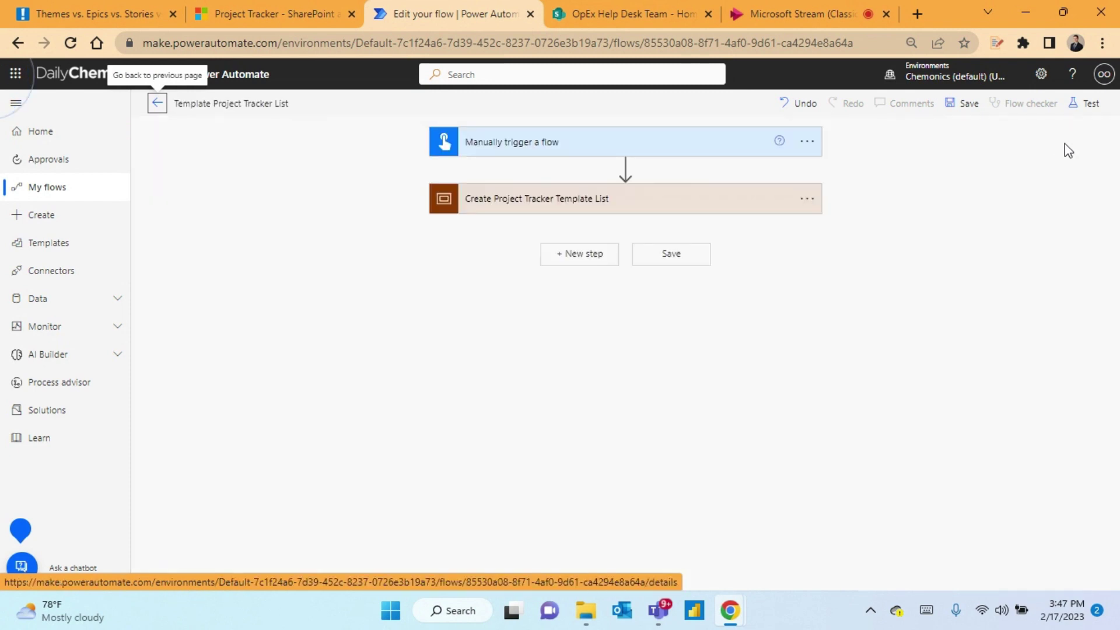
click(1087, 105)
click(916, 136)
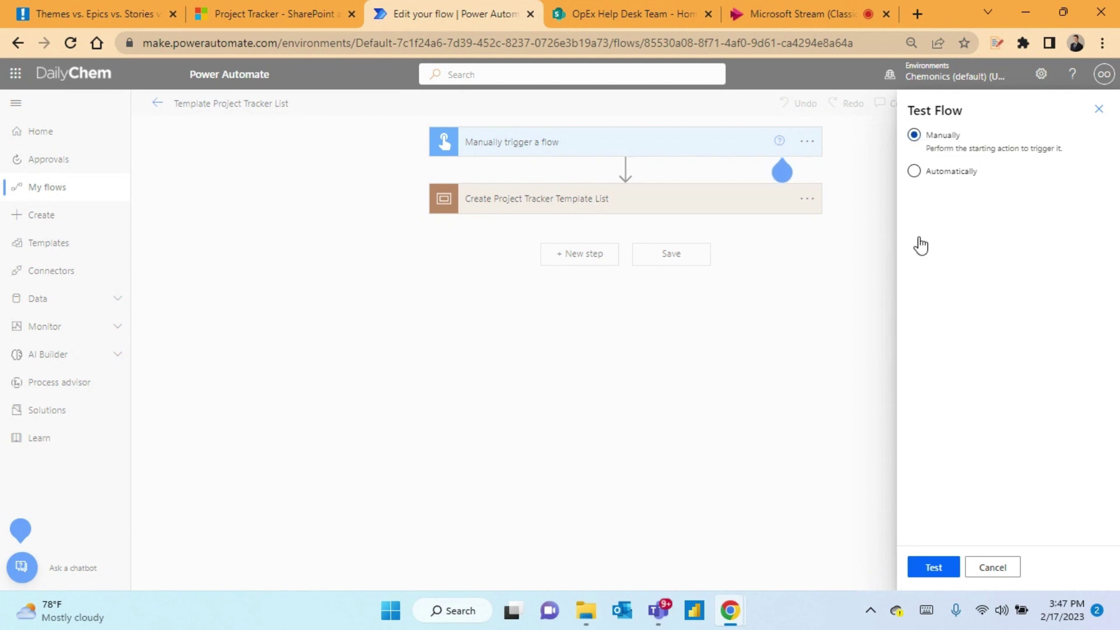
click(930, 576)
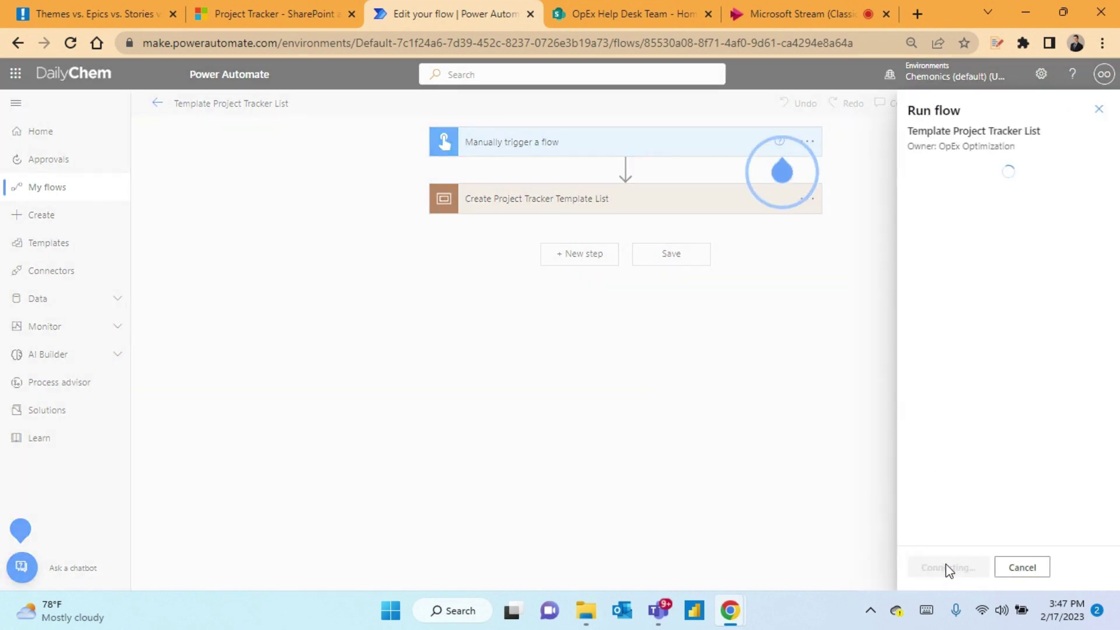
click(950, 569)
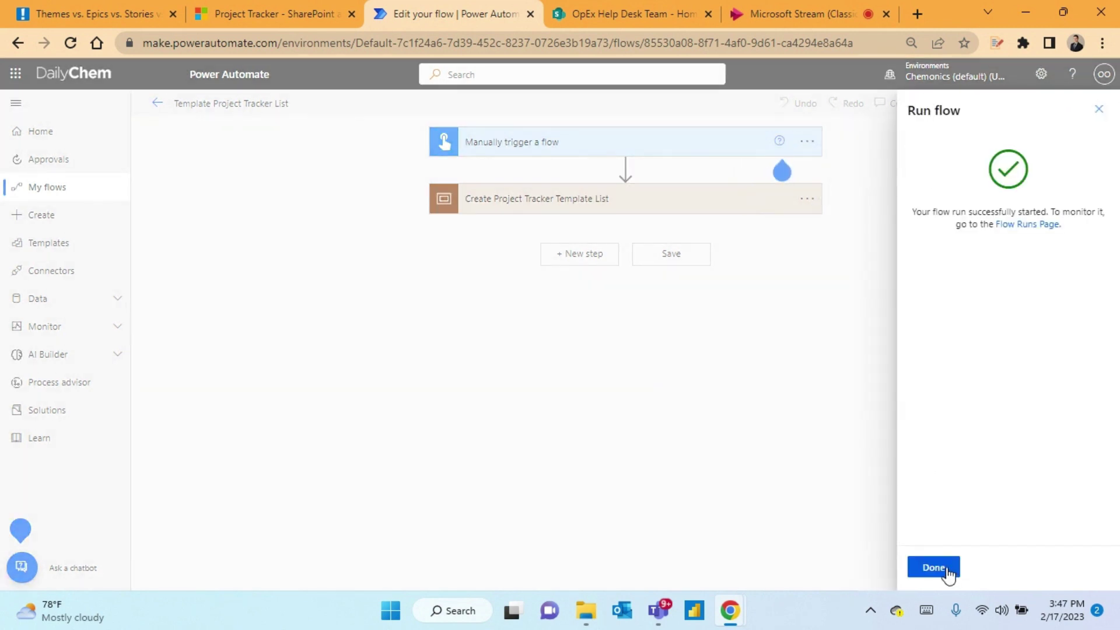
click(949, 570)
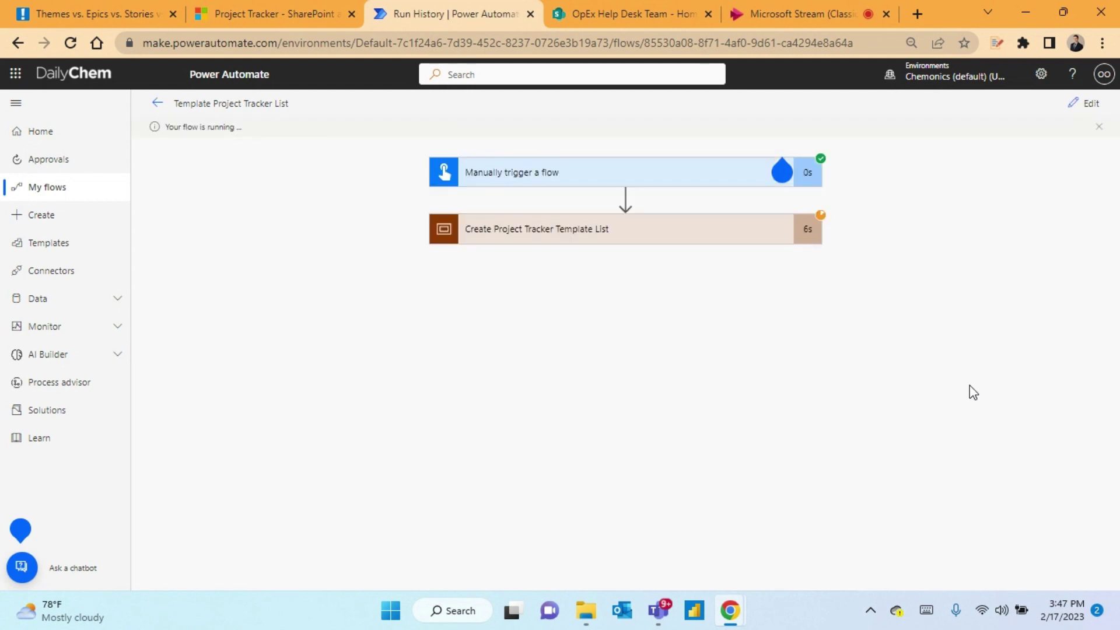
click(724, 239)
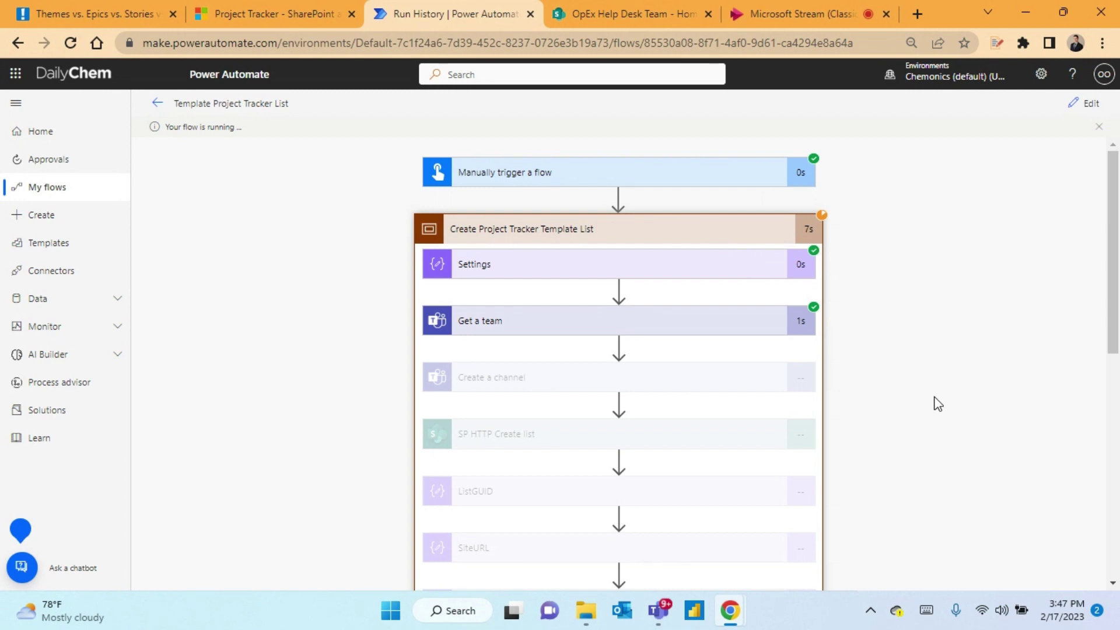
scroll(934, 400, down, 5)
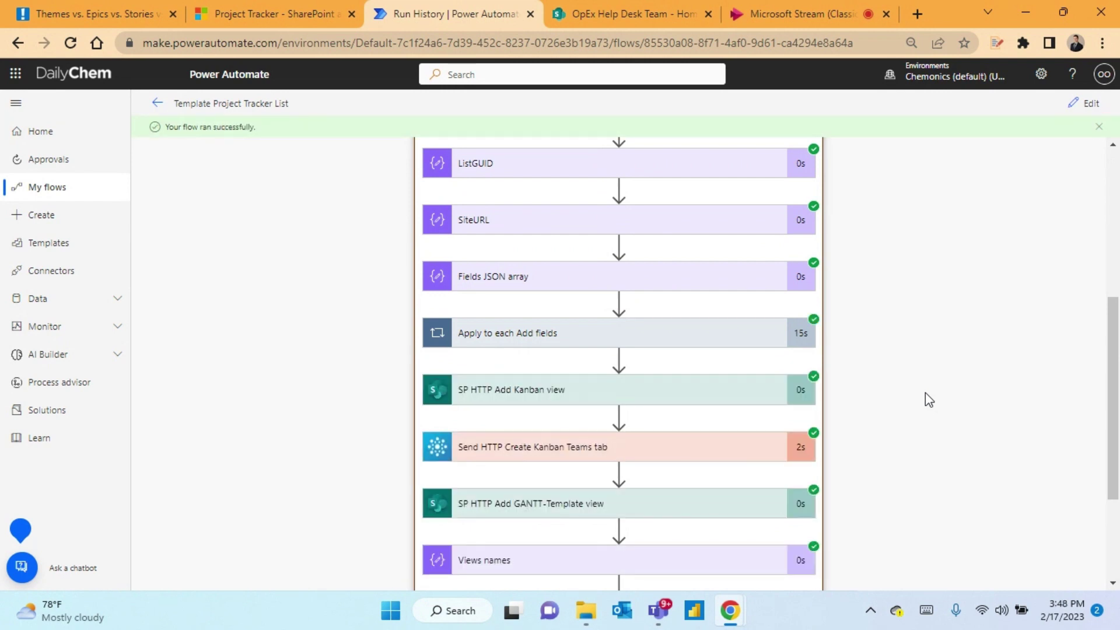
Step: Switch to the OpEx Help Desk Team SharePoint site, reload its home page, and open the ProjectTracker list from the site navigation
click(604, 11)
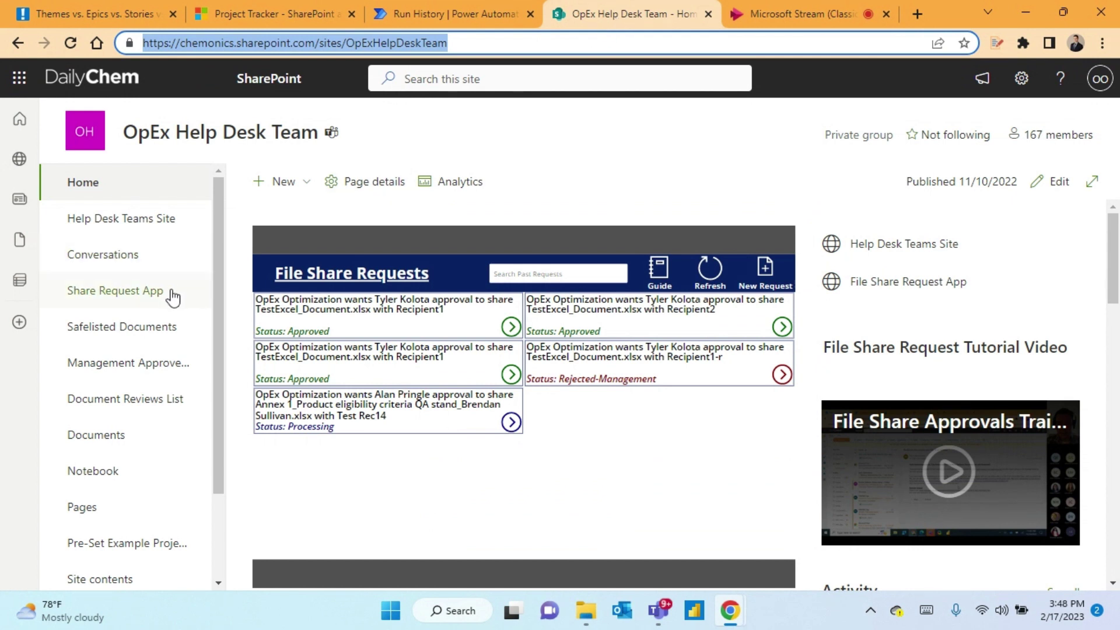
scroll(168, 283, down, 2)
scroll(171, 285, down, 1)
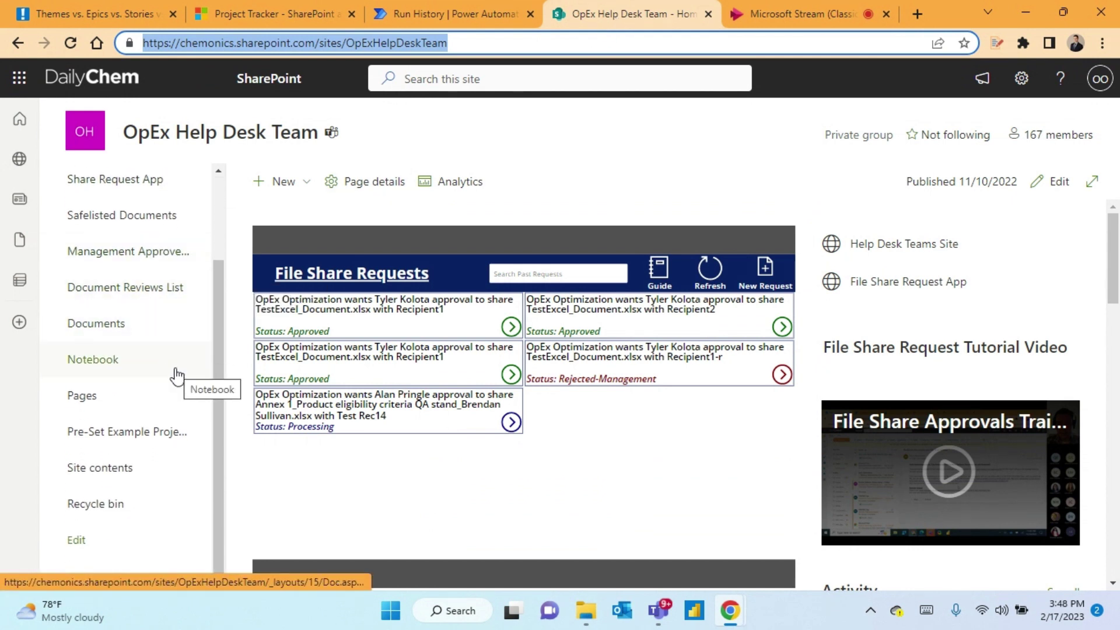
scroll(175, 400, up, 3)
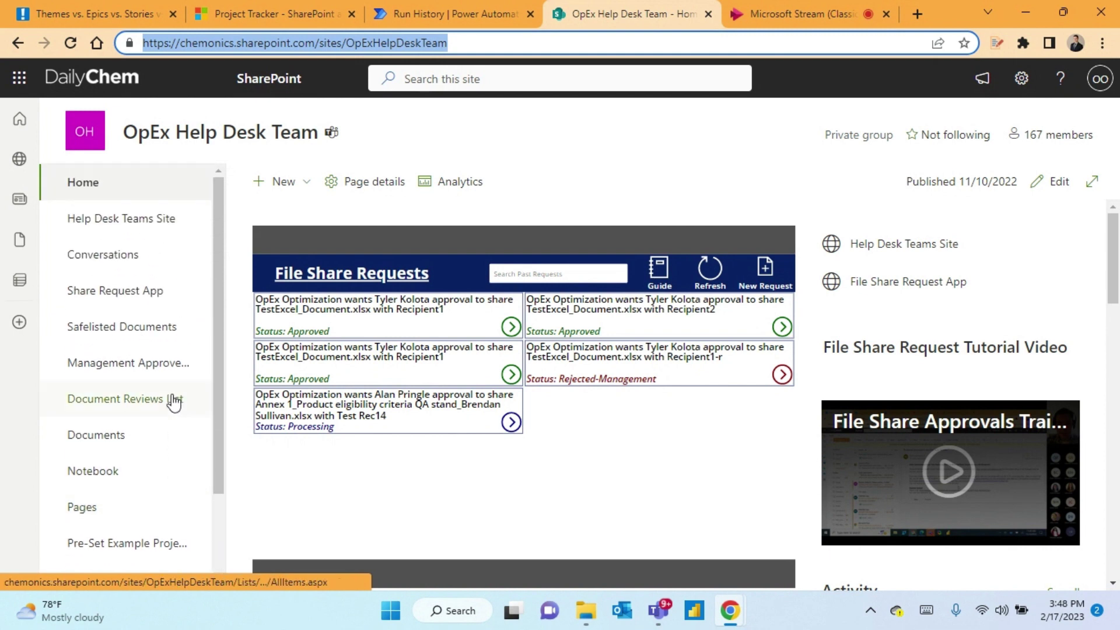
key(Return)
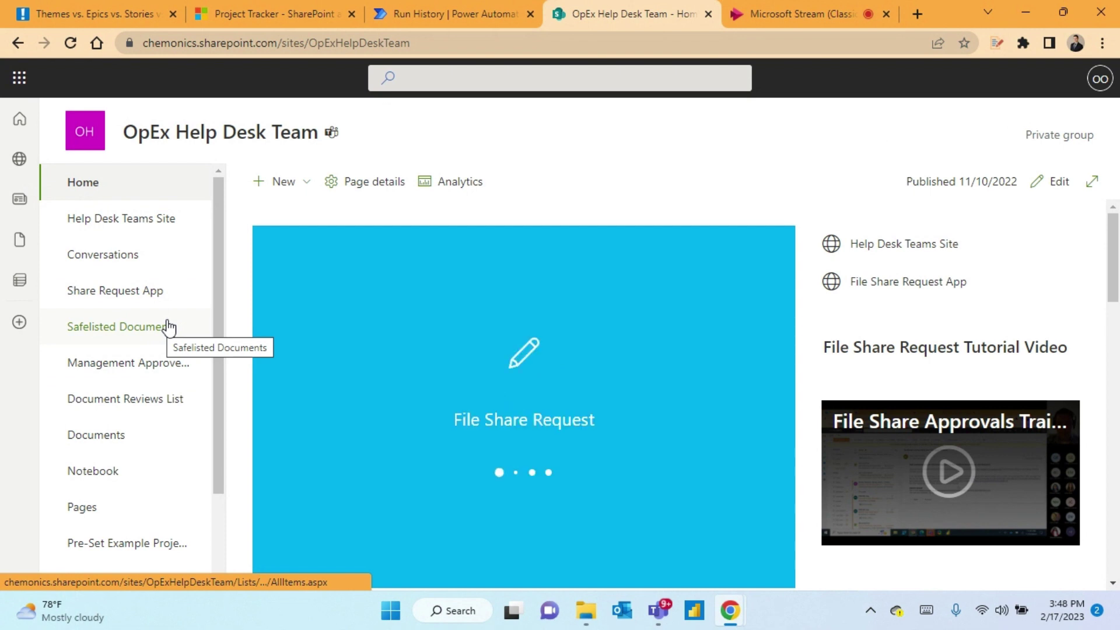
scroll(168, 322, down, 3)
click(108, 469)
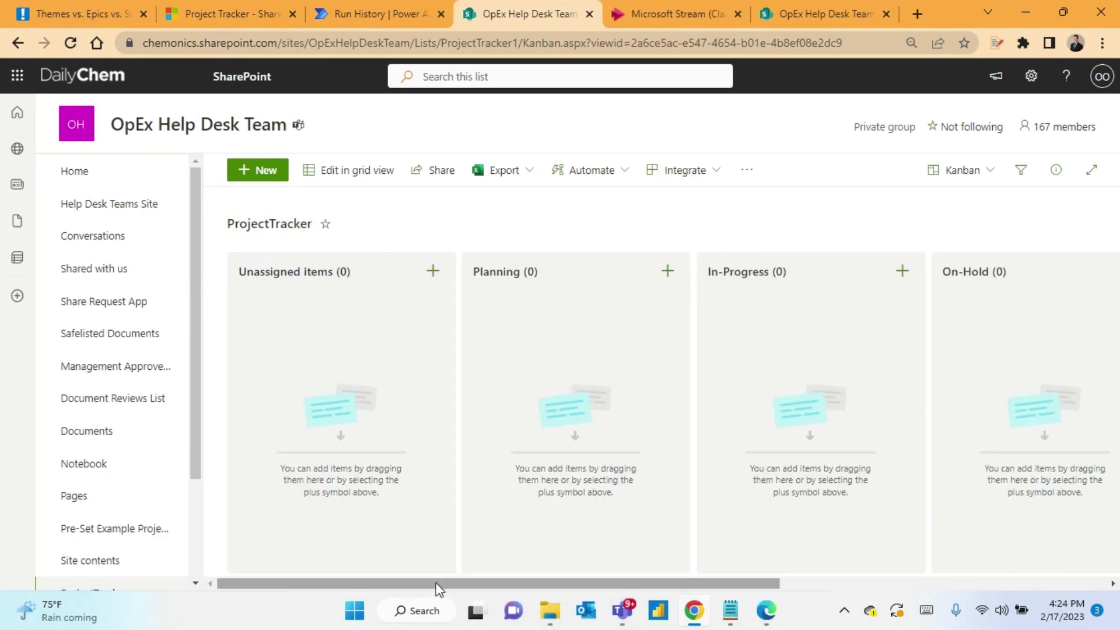
Step: Look across the Kanban board's status columns and switch the ProjectTracker list to the All Items view
drag(438, 585, 509, 585)
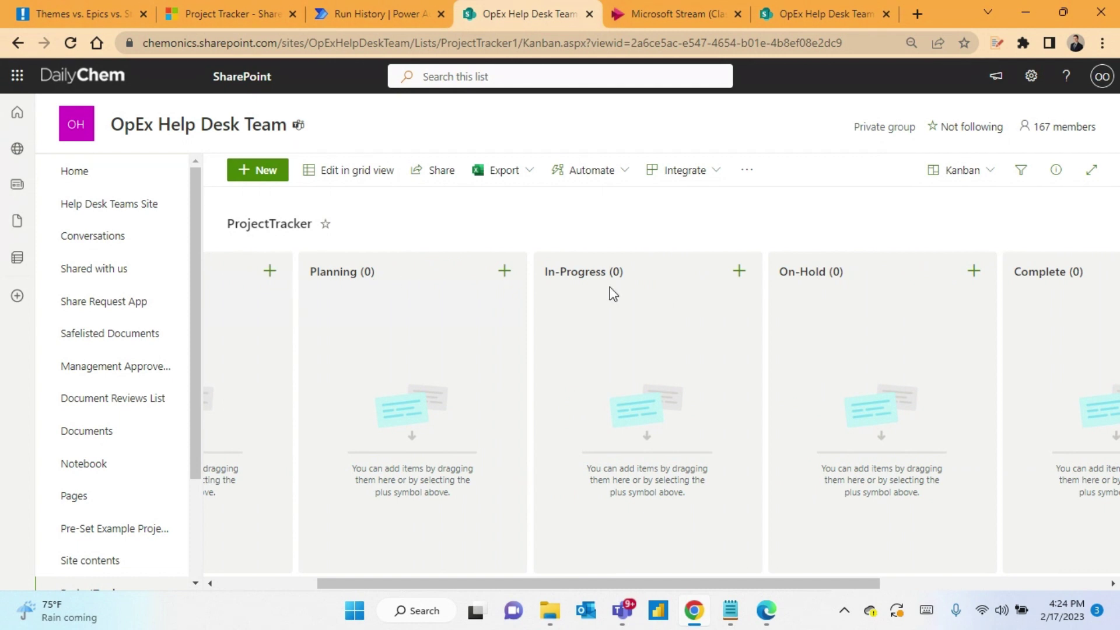
click(983, 175)
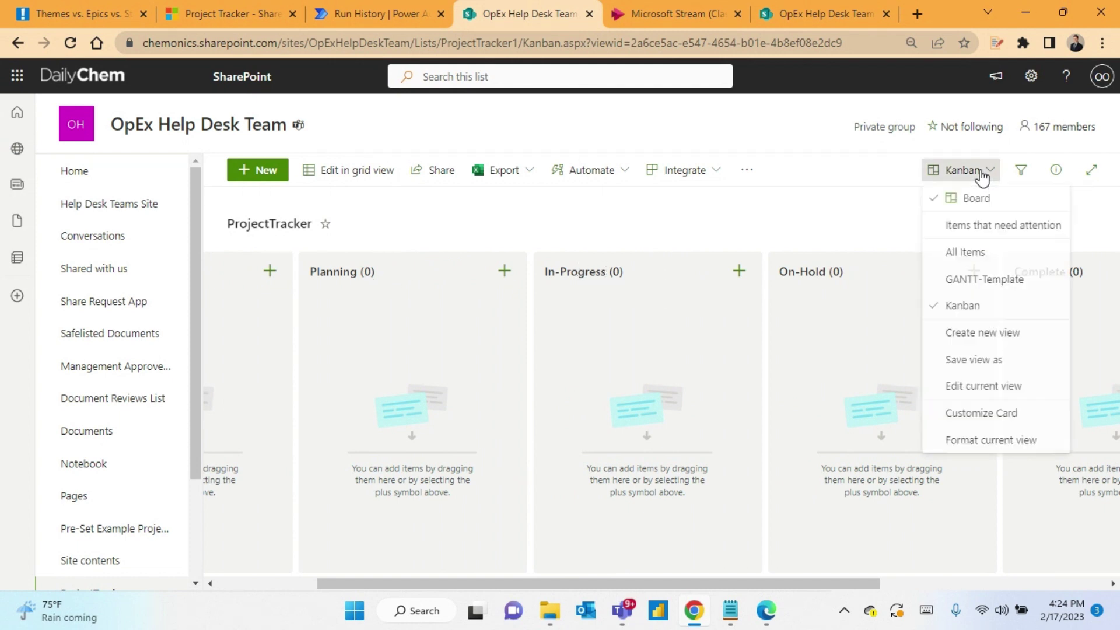
click(972, 260)
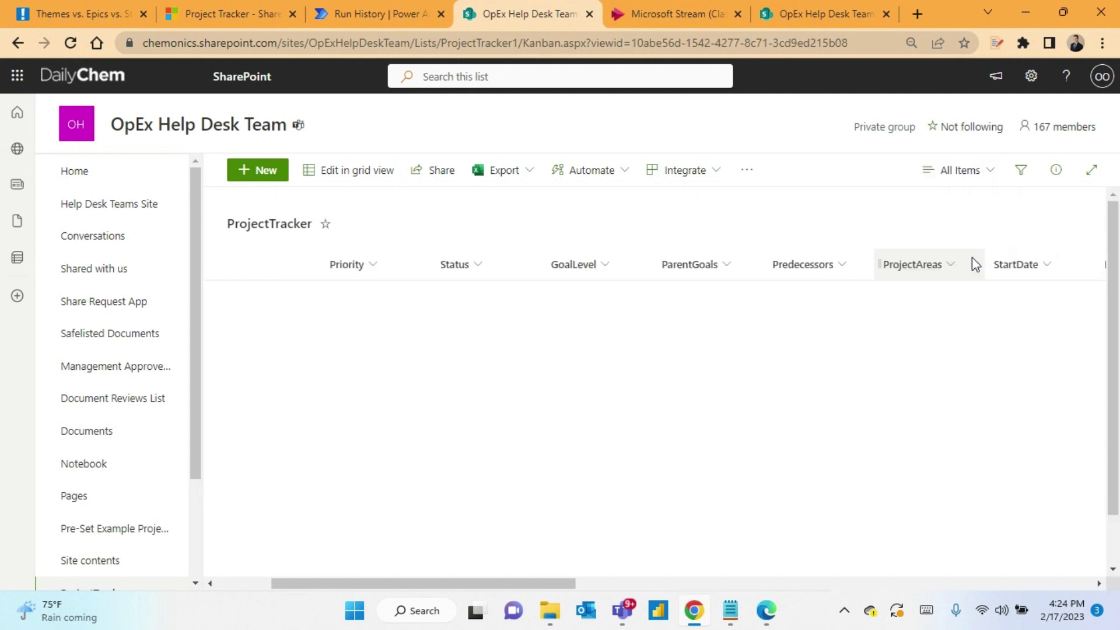
click(978, 166)
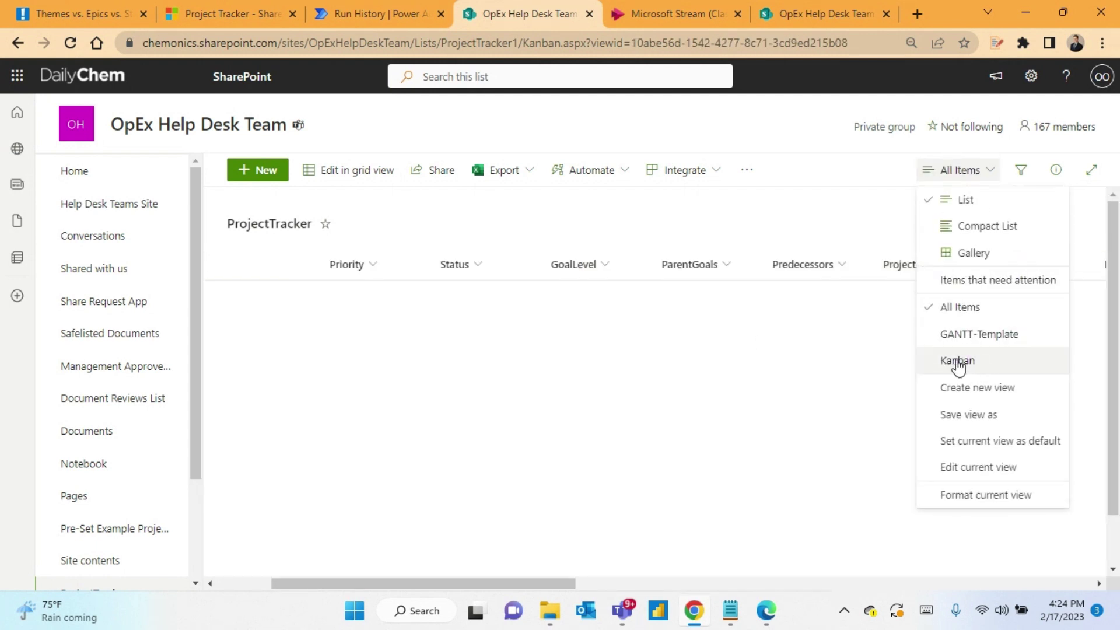
Step: Open the Status column for editing, review its choices including In-Progress, and close it without saving
click(483, 267)
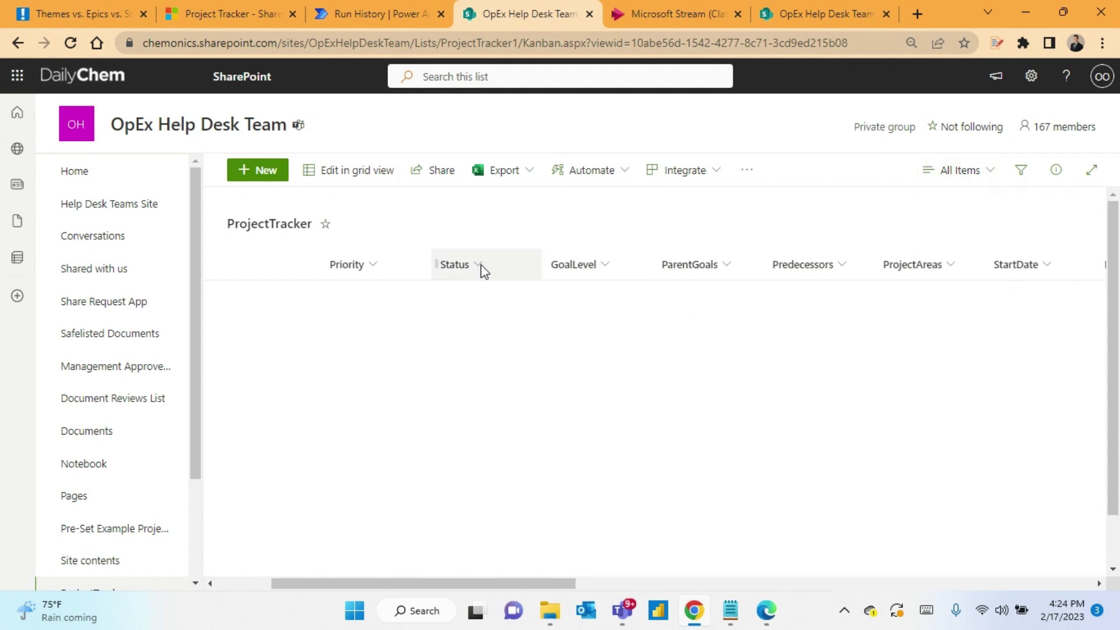
click(481, 274)
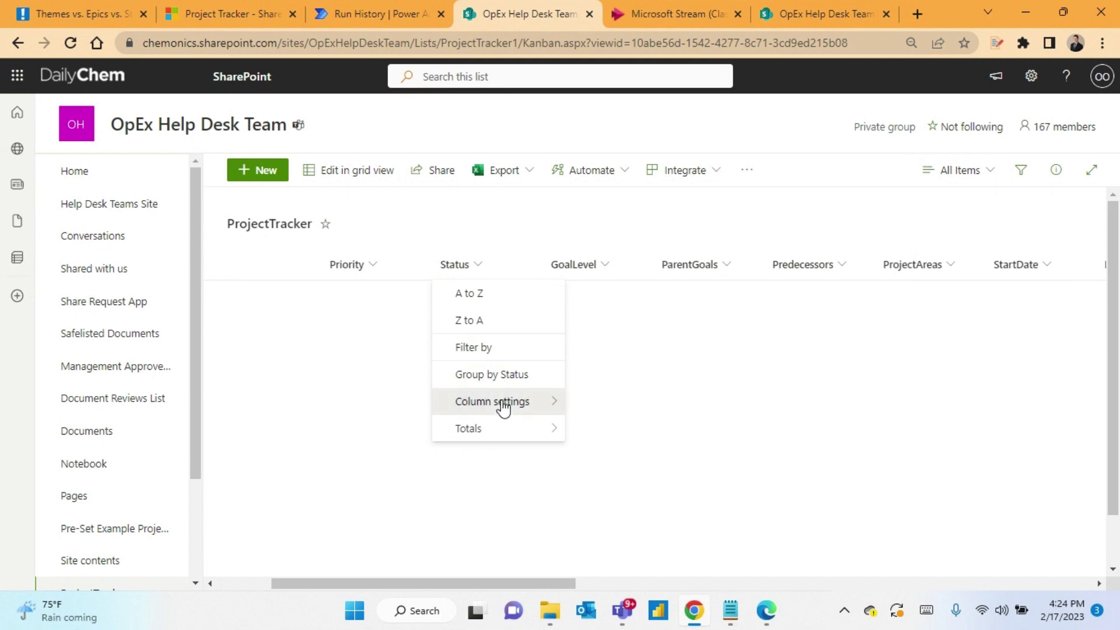
mouse_move(503, 408)
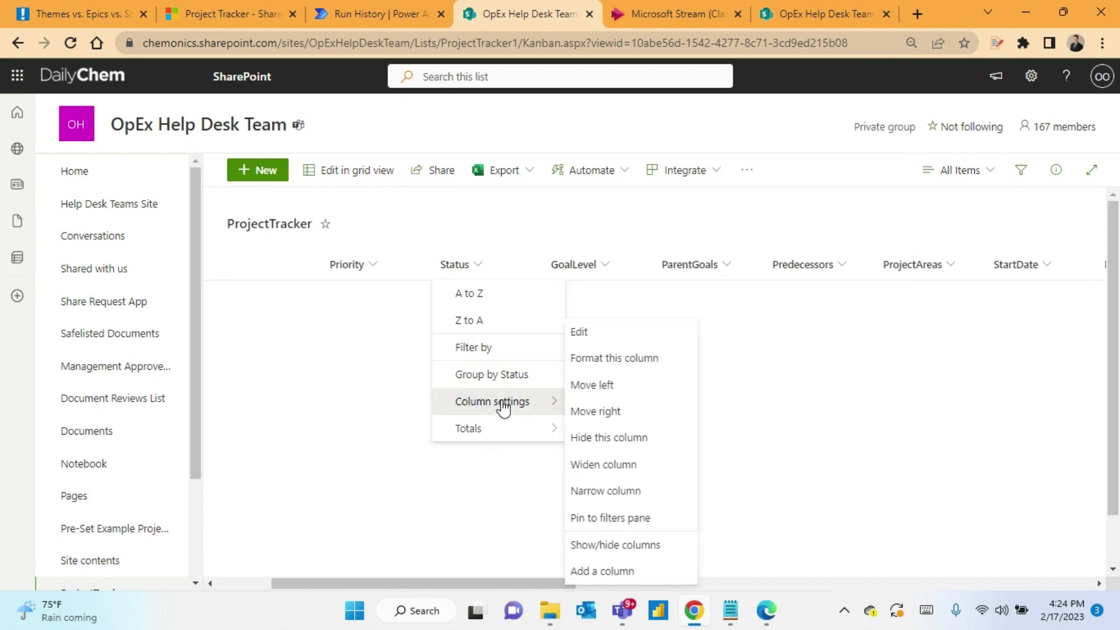
click(607, 330)
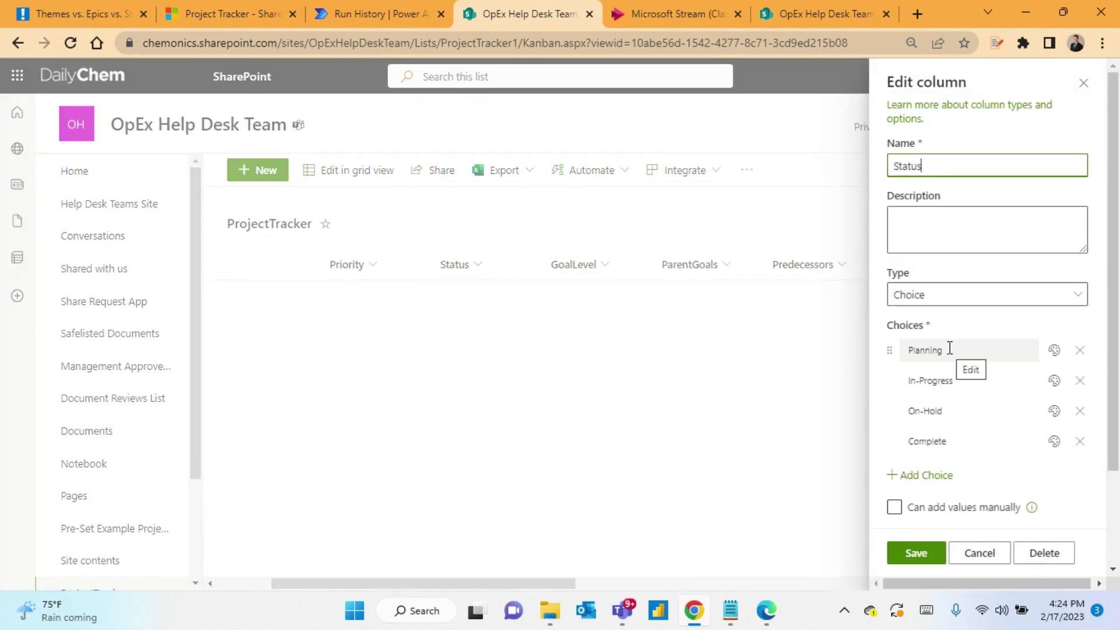
scroll(946, 409, down, 2)
scroll(947, 333, up, 2)
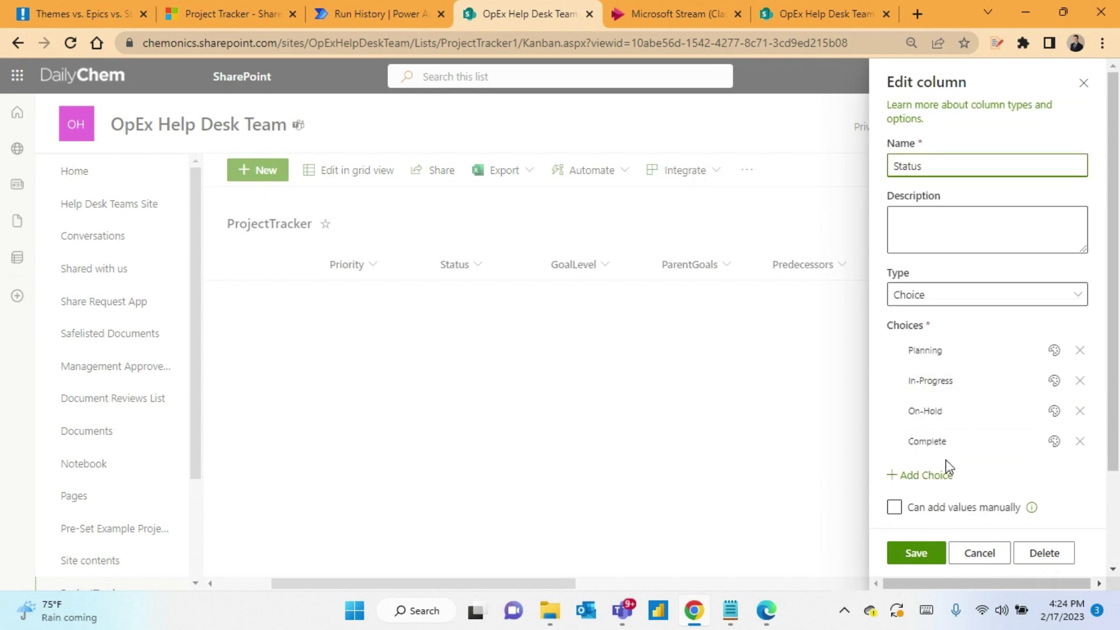
click(922, 381)
click(919, 383)
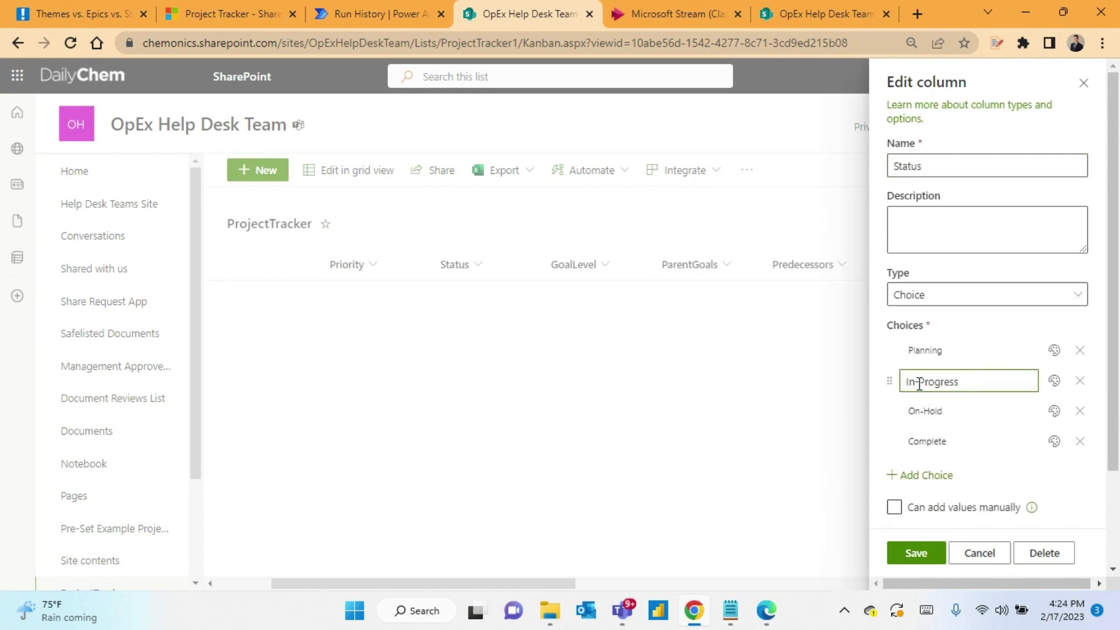
click(981, 554)
Step: Replace the ProjectAreas column's three choices with Logistics, Finance and Project Management, and save the column
drag(496, 586, 611, 593)
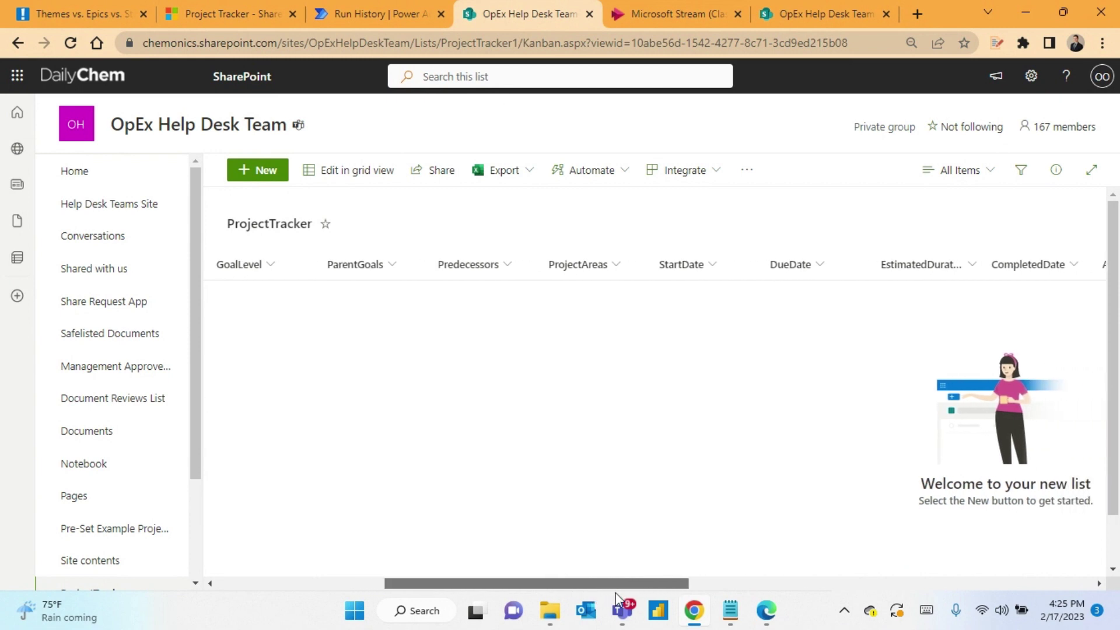
click(564, 275)
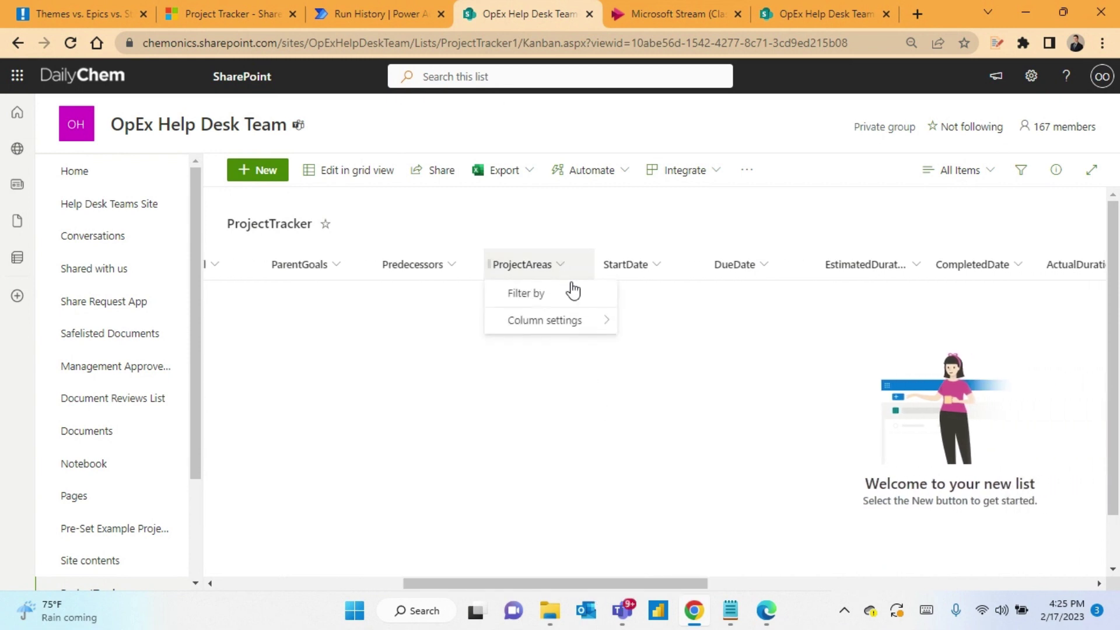
mouse_move(572, 328)
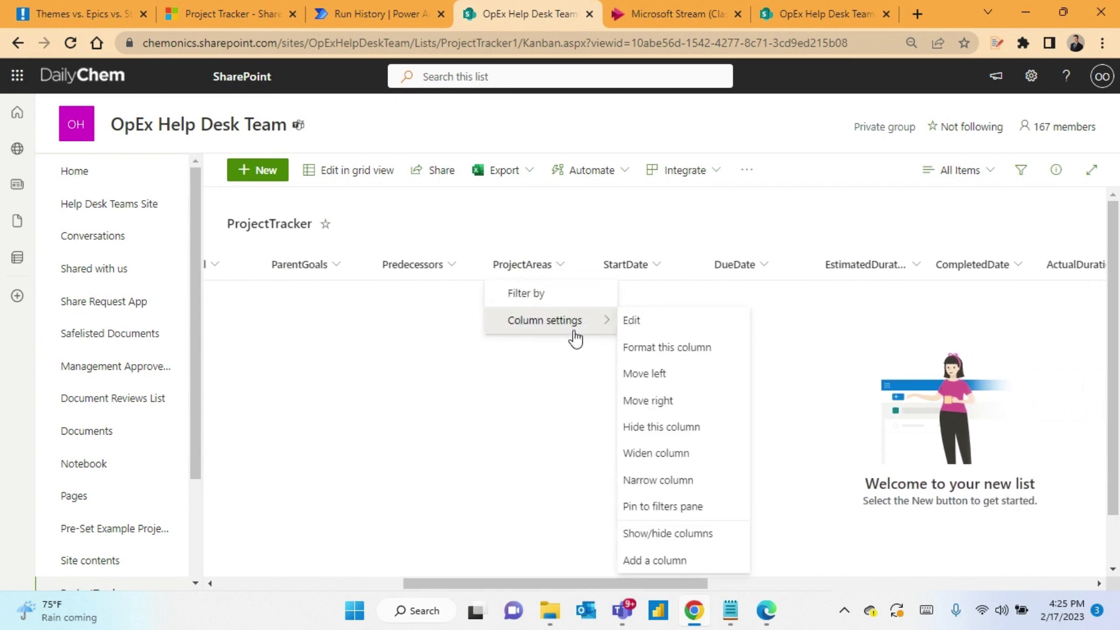
click(648, 328)
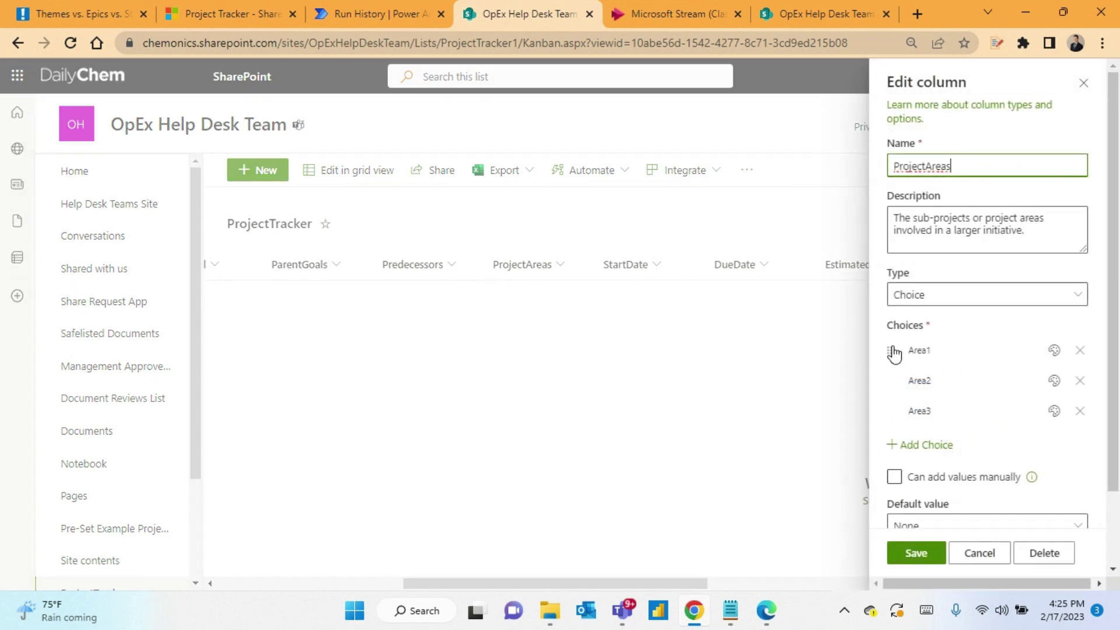
click(966, 353)
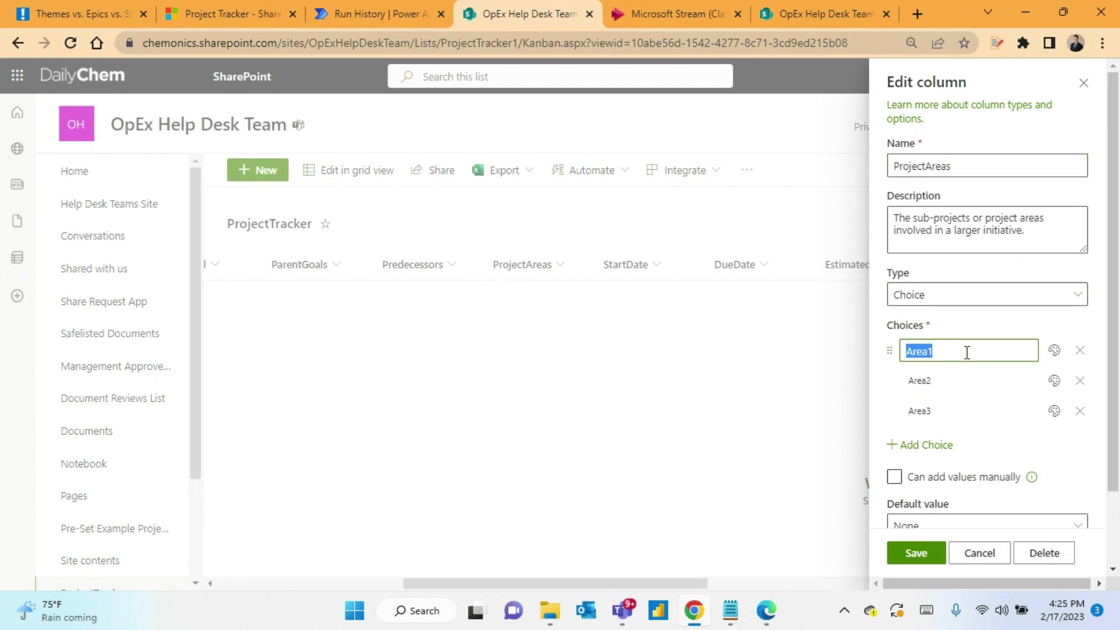
key(BackSpace)
click(941, 381)
text(Finance)
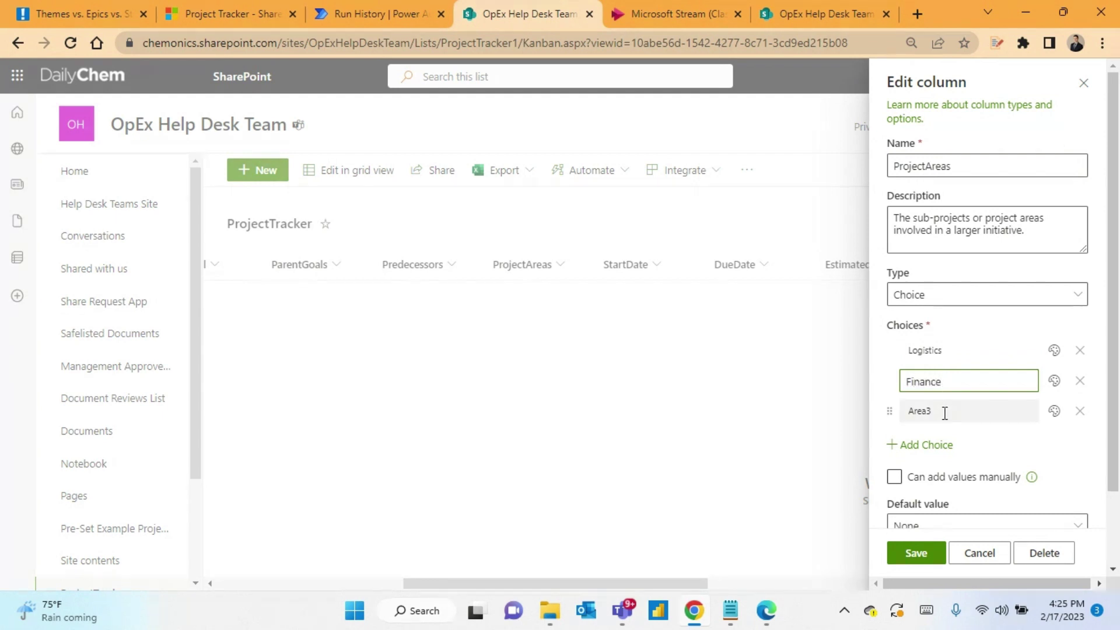
click(943, 410)
text(Project Management)
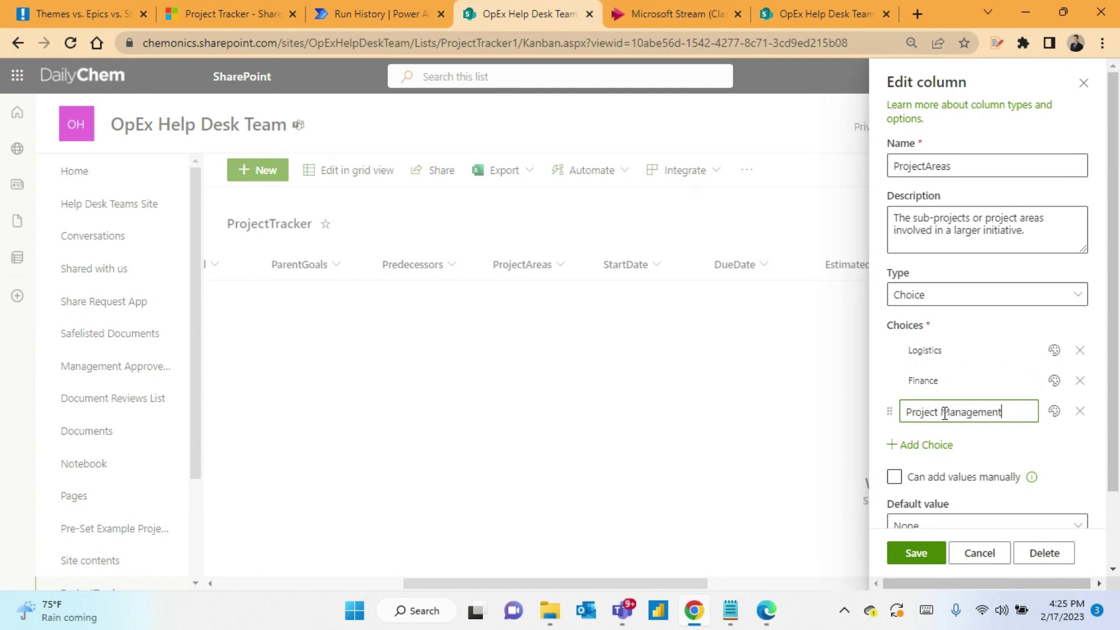
click(1029, 442)
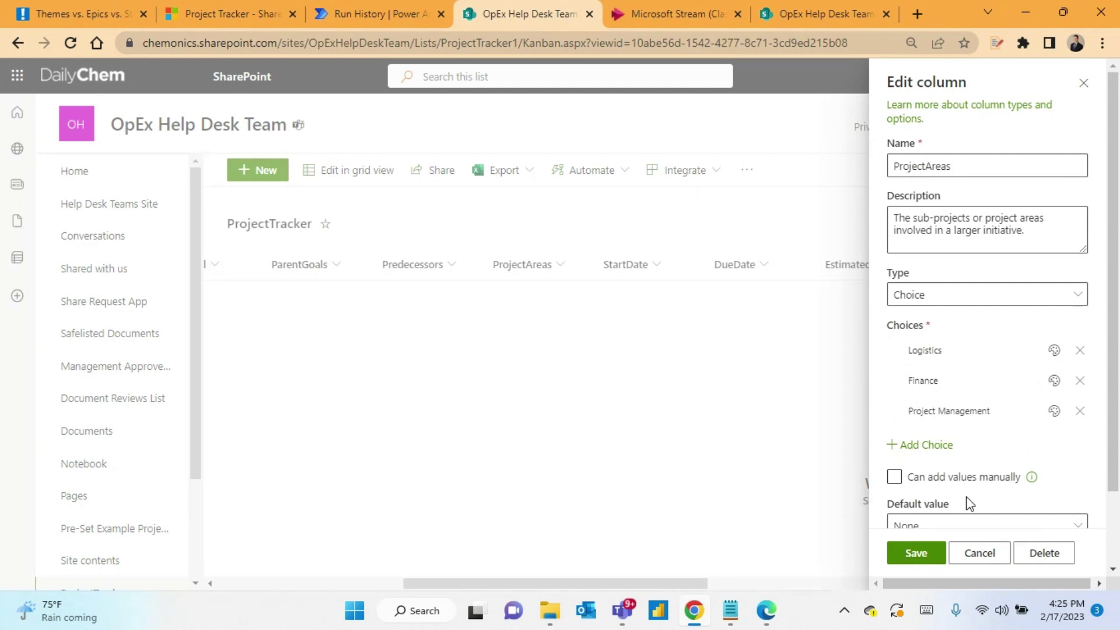
click(917, 555)
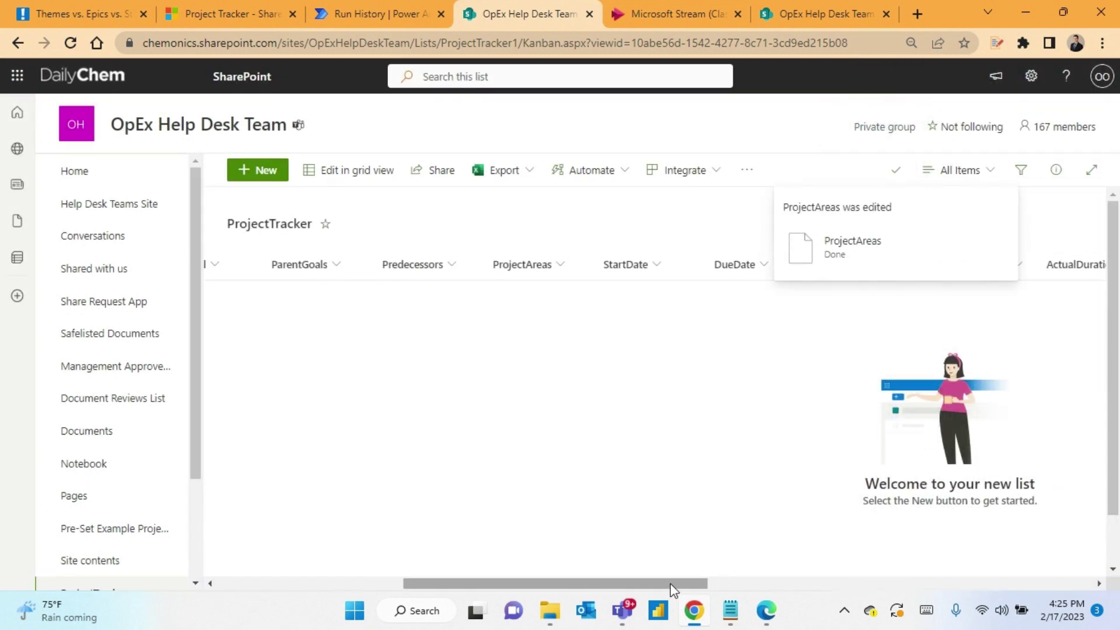
Step: Look across the ProjectTracker list's remaining columns, examine the plain Notes field in a new item form, and cancel the form
drag(669, 582, 726, 584)
drag(800, 591, 1080, 589)
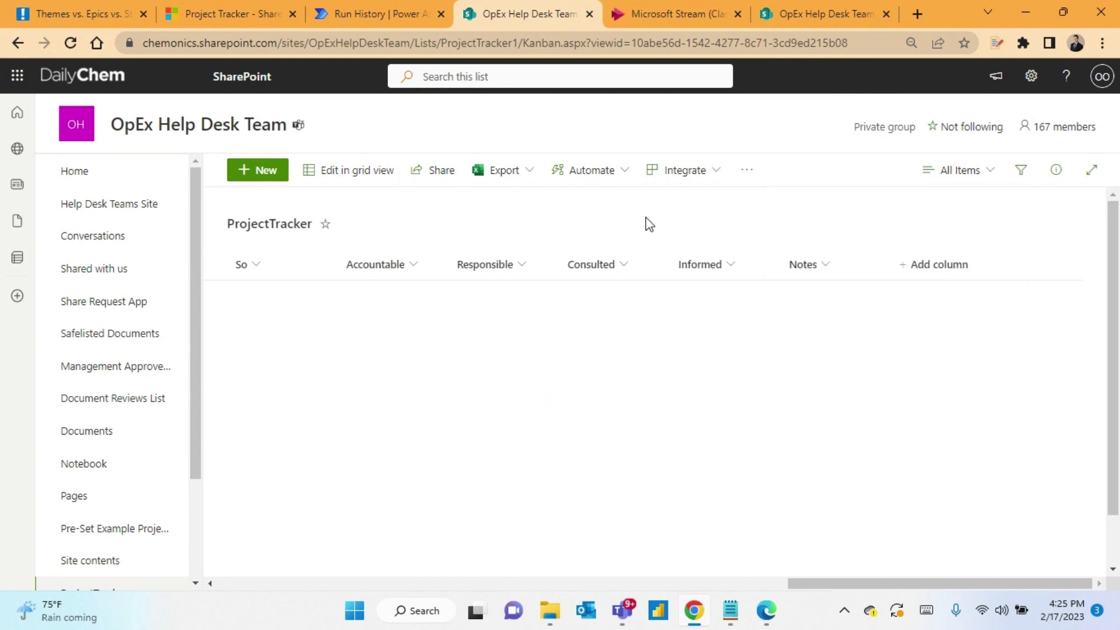
click(252, 174)
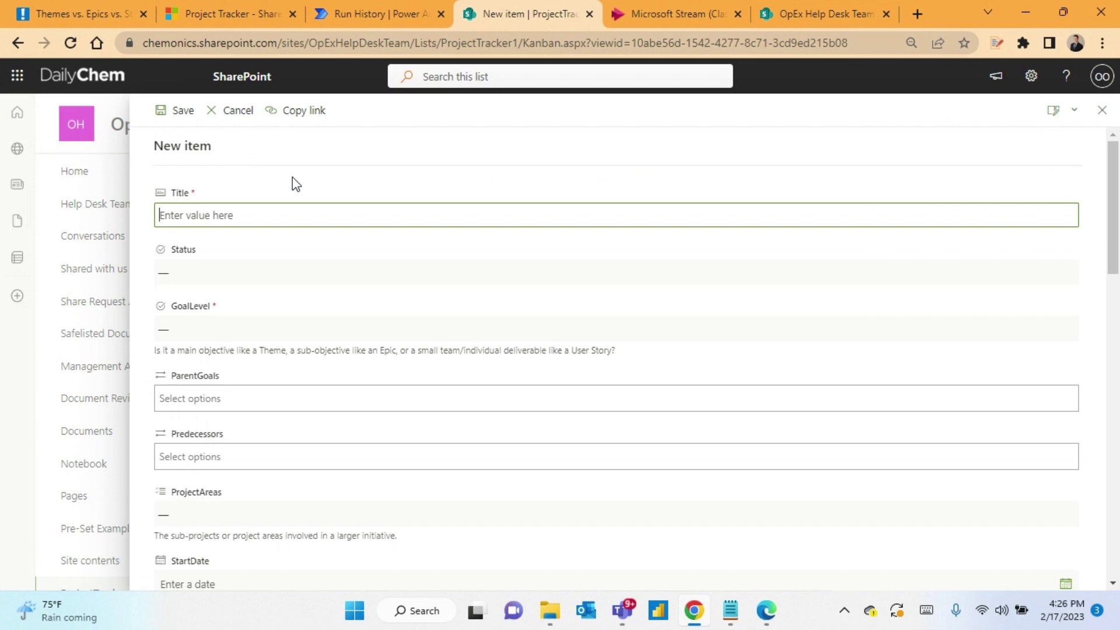
scroll(494, 355, down, 15)
click(222, 404)
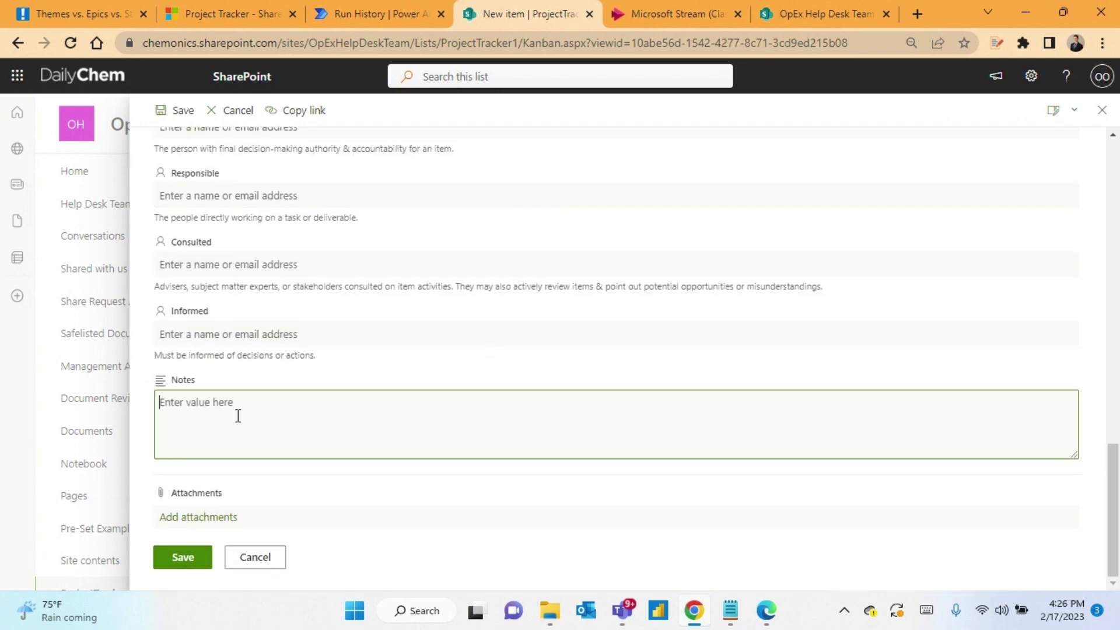
click(256, 559)
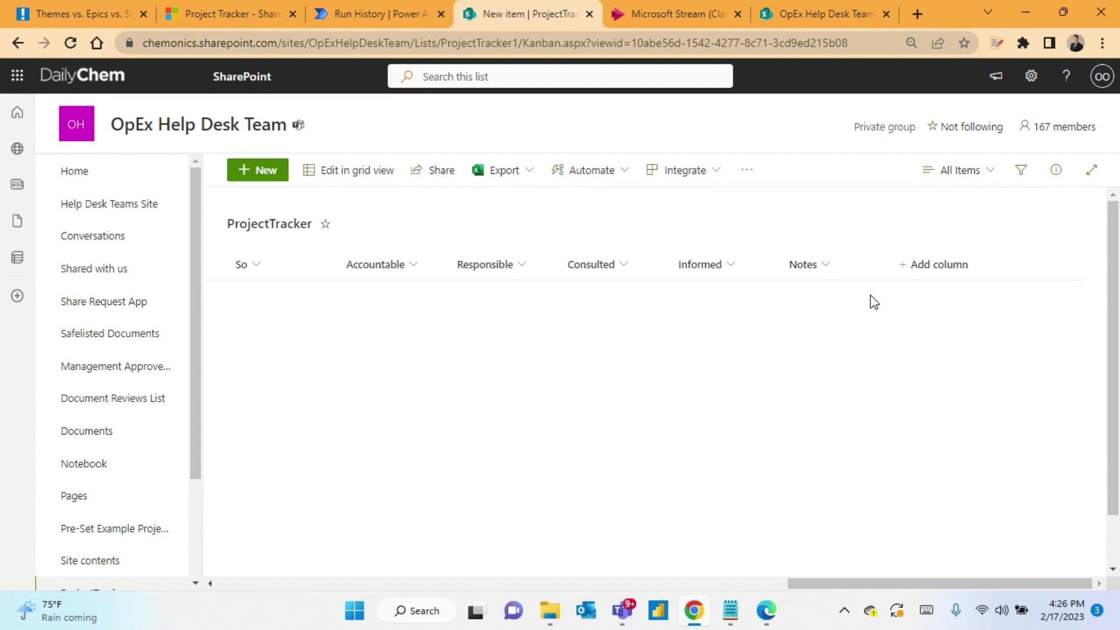
Step: Turn on enhanced rich text for the Notes column and save the column
click(807, 266)
mouse_move(851, 294)
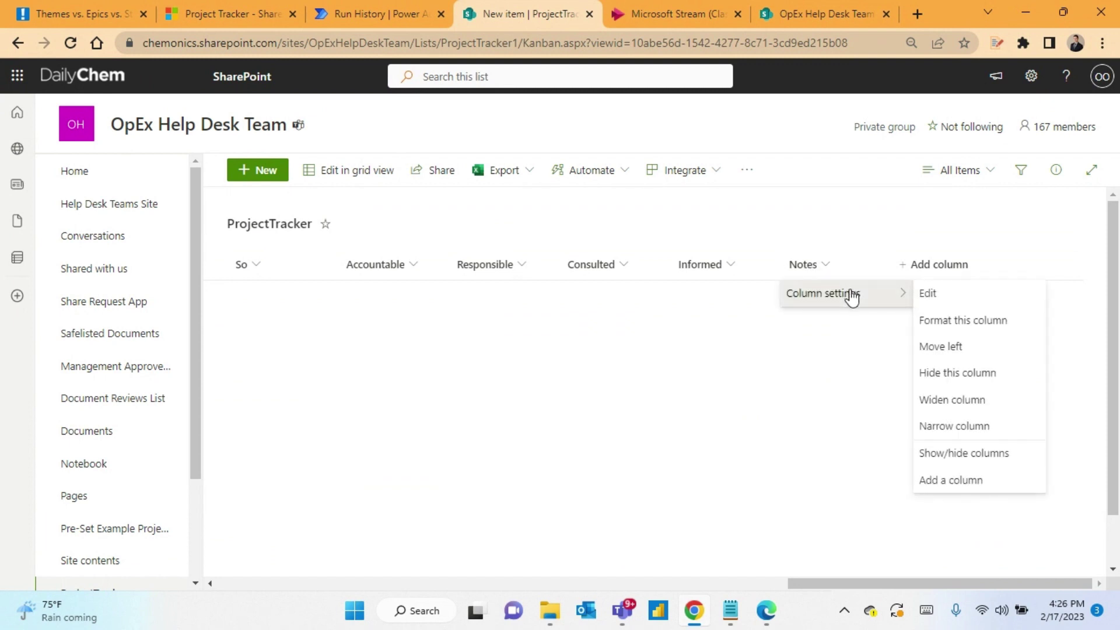
click(937, 293)
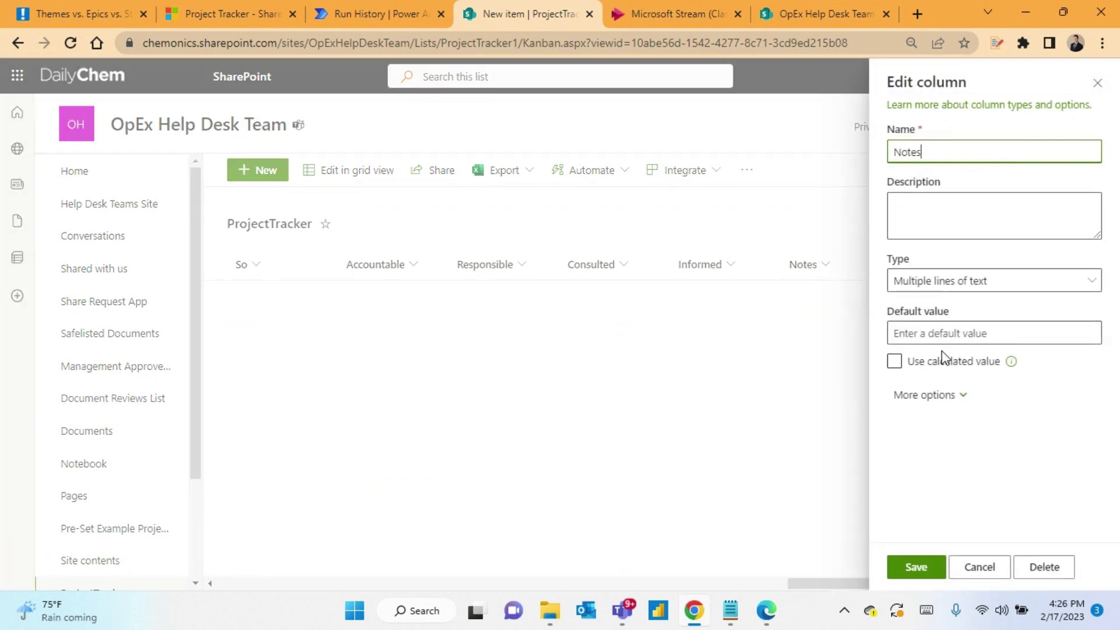
click(951, 394)
scroll(941, 398, down, 1)
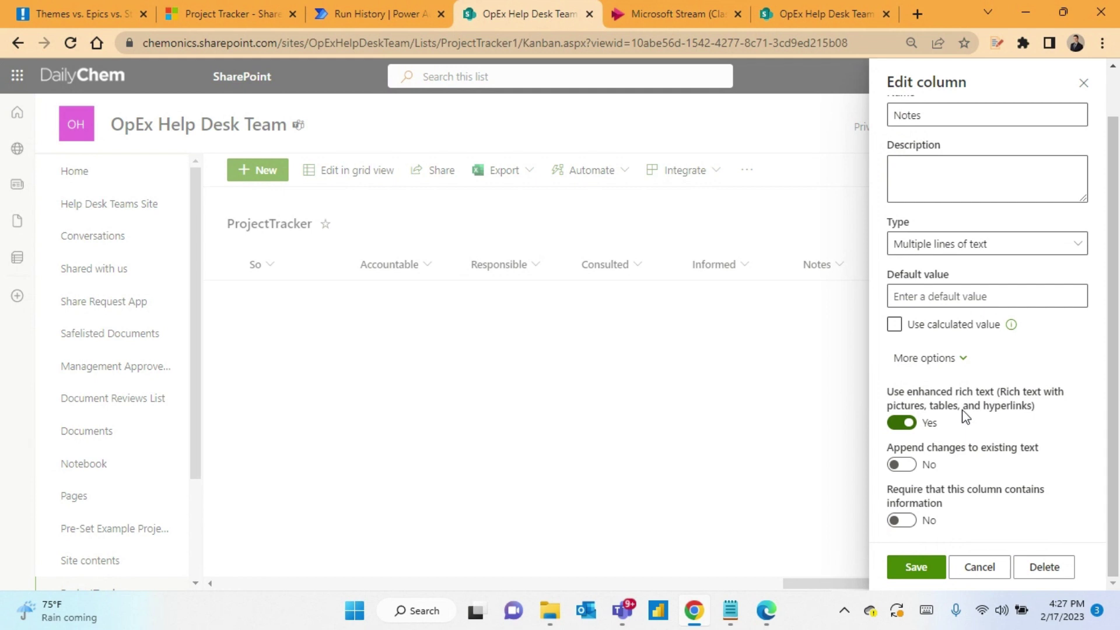
click(914, 574)
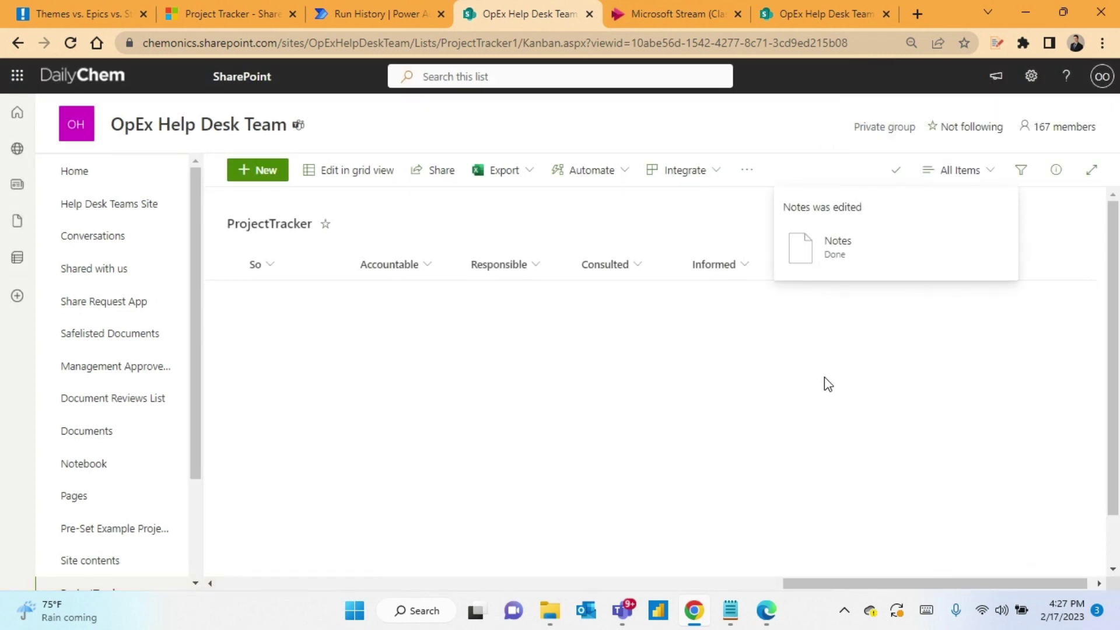
Step: Open a new ProjectTracker item form and bring up the rich text editor for its Notes field
click(264, 173)
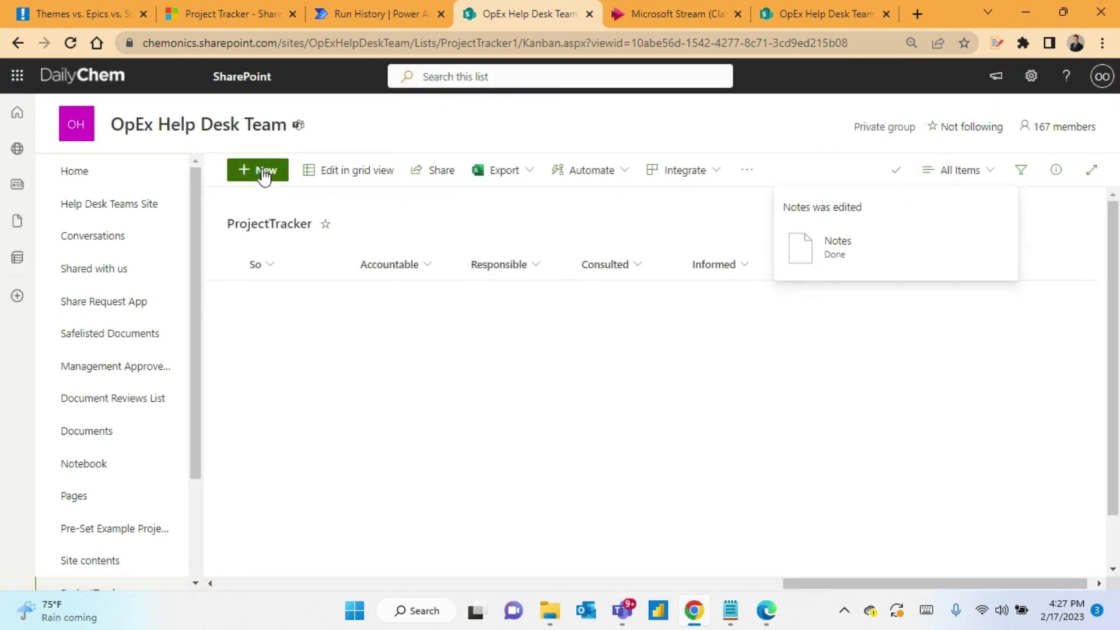
scroll(683, 326, down, 5)
scroll(683, 325, down, 10)
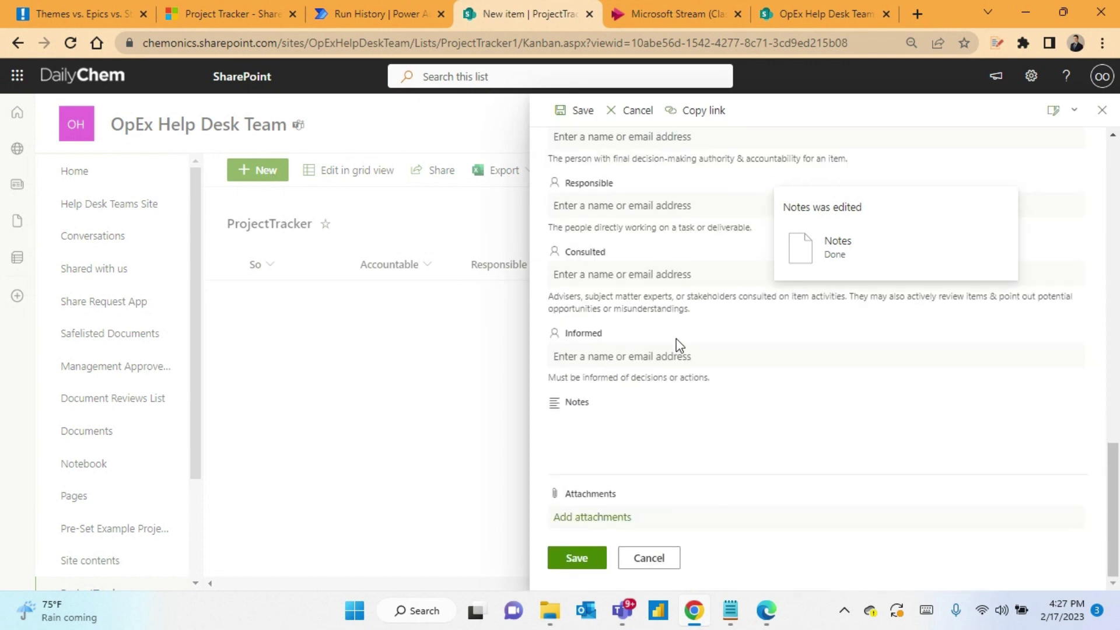
click(1065, 433)
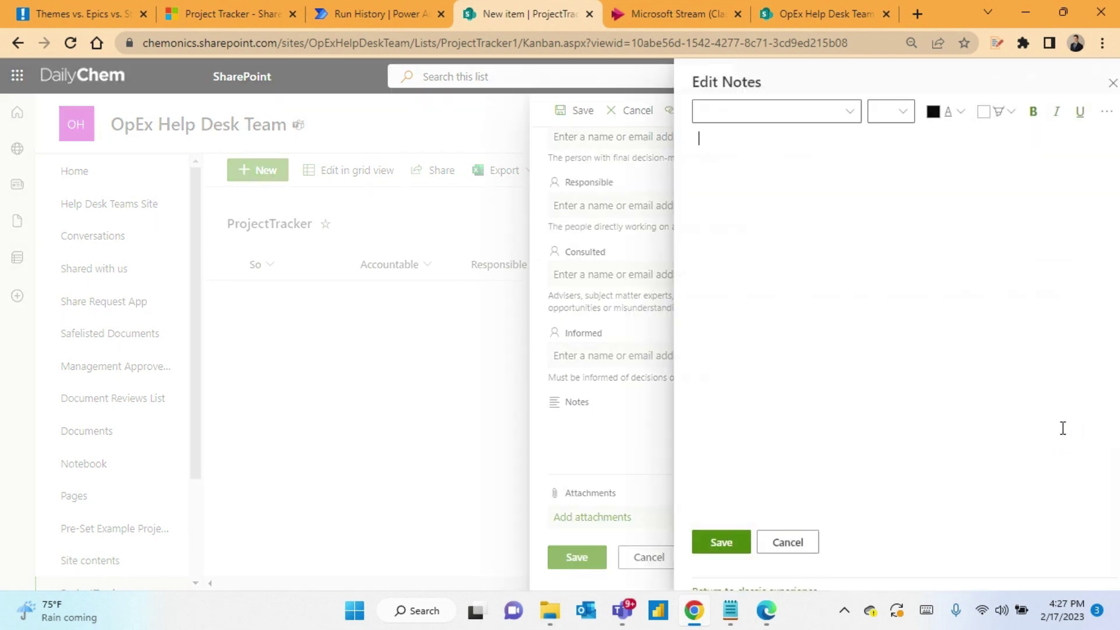
text(www.google.com)
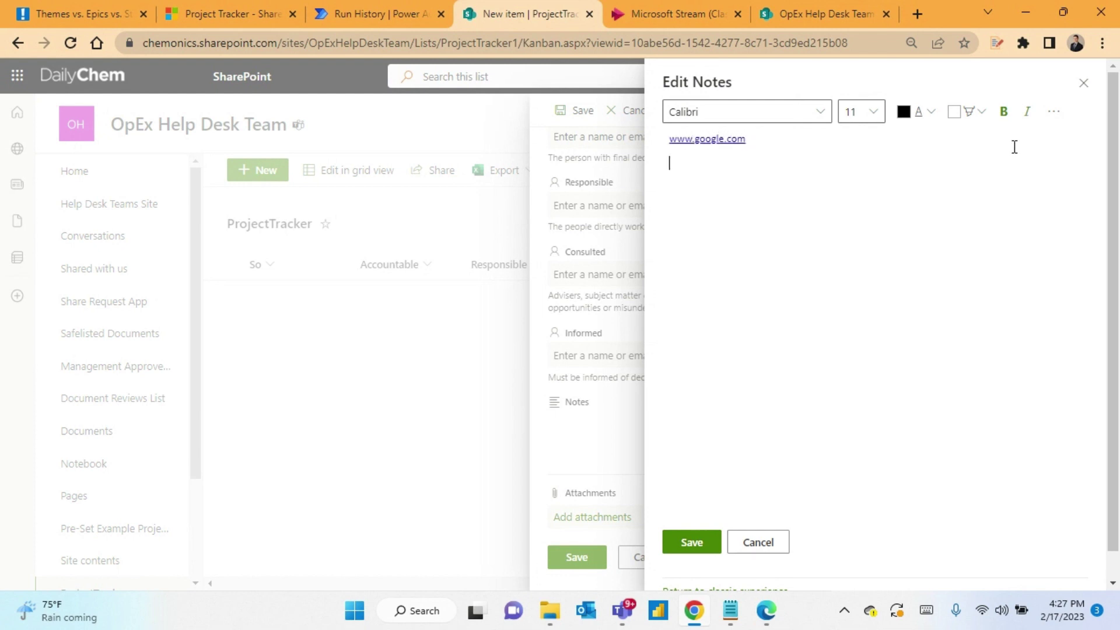
click(1054, 111)
click(1023, 204)
click(1027, 228)
click(759, 552)
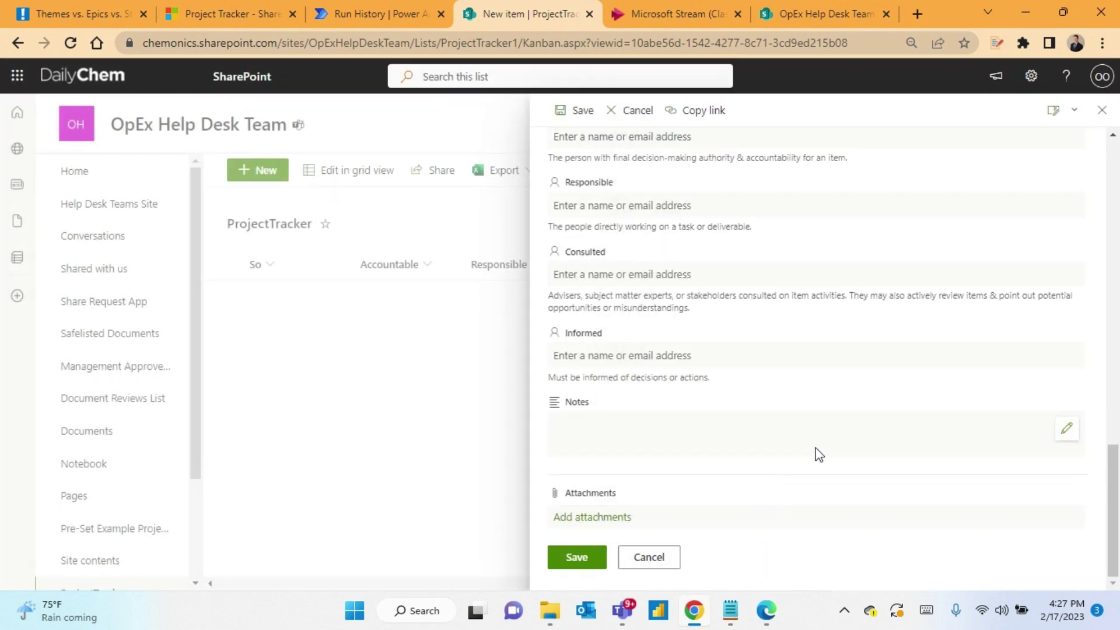
Step: Open the layout configuration of the new item form, set the formatting to apply to the Body, and look over the form's fields
scroll(923, 432, up, 15)
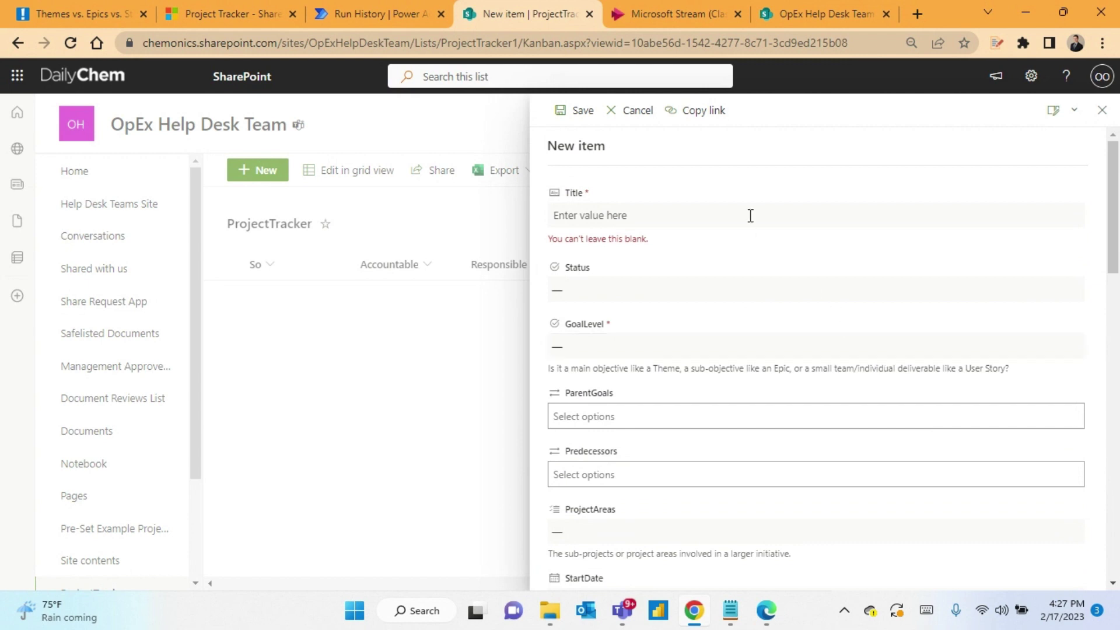
scroll(761, 353, down, 15)
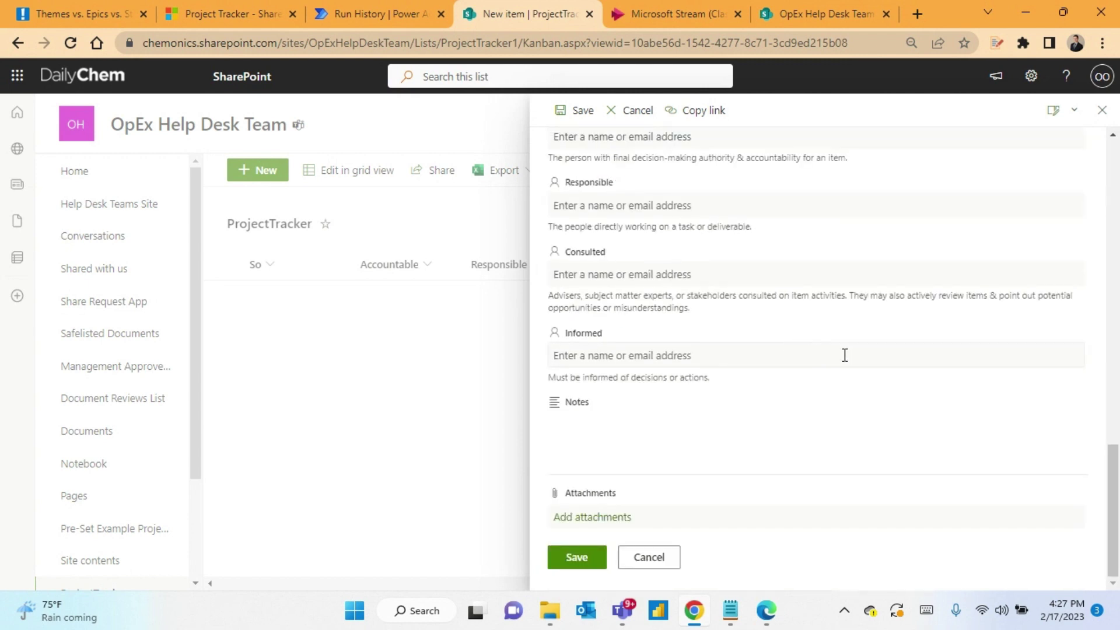
scroll(842, 354, up, 15)
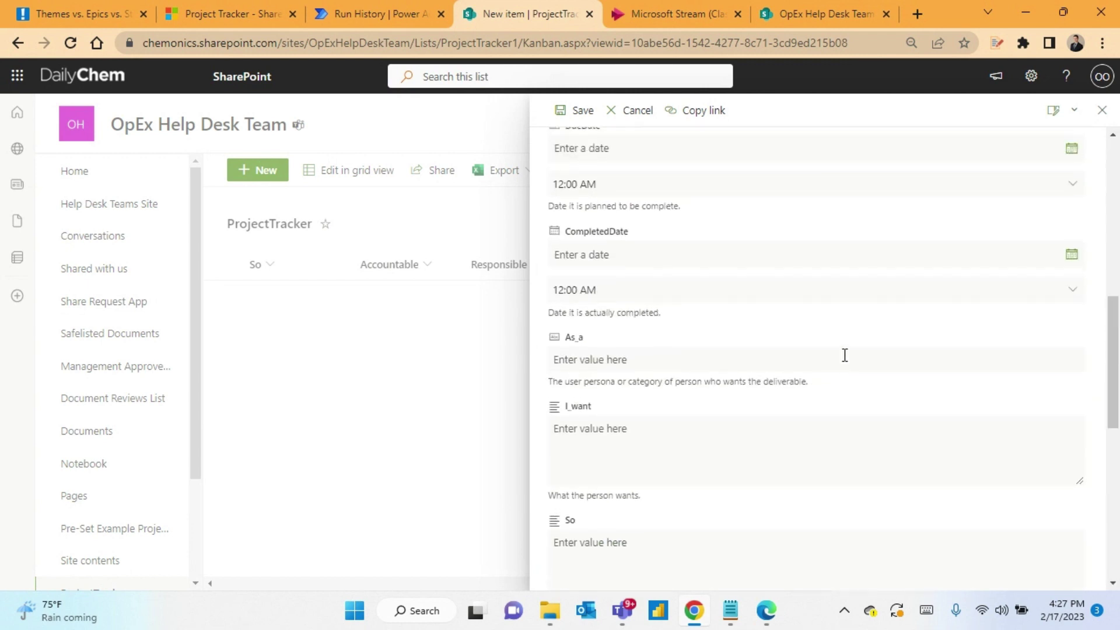
click(1073, 111)
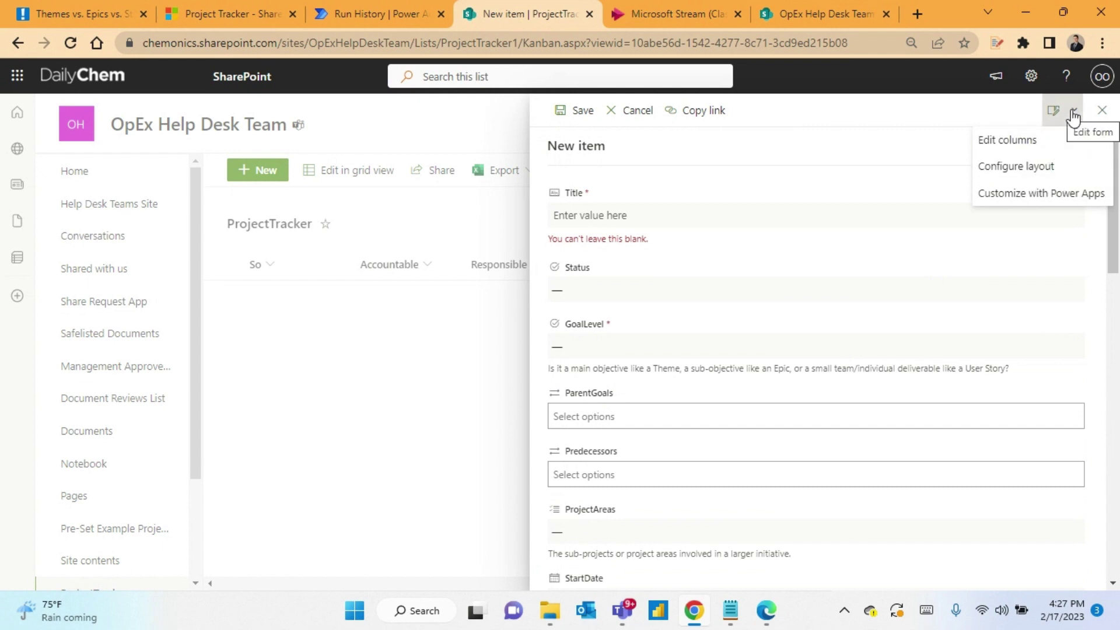
click(1049, 167)
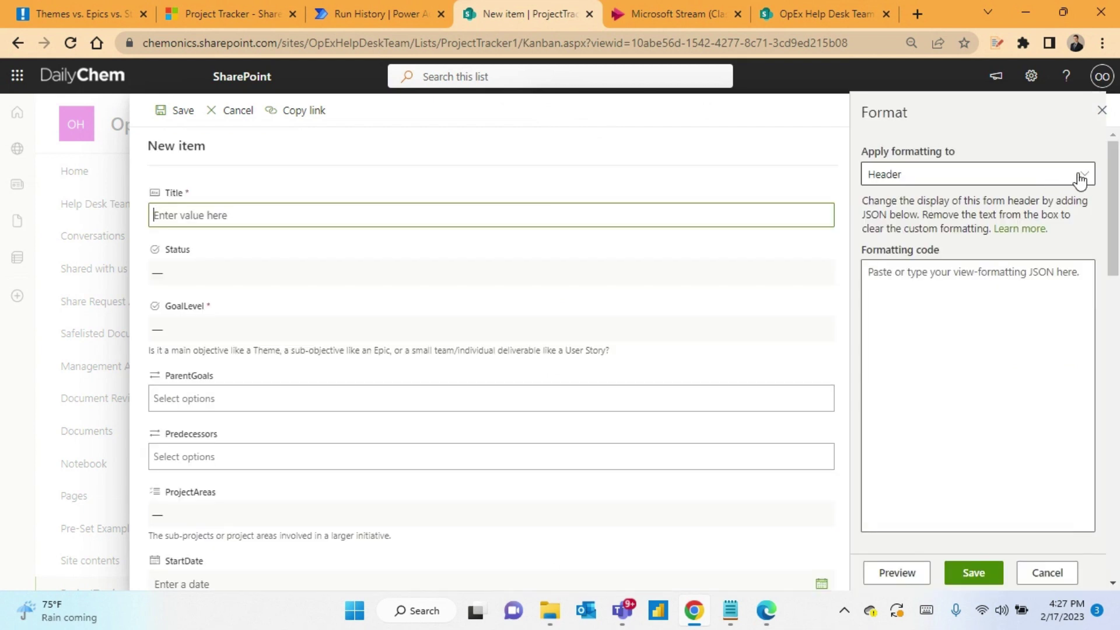
click(1069, 178)
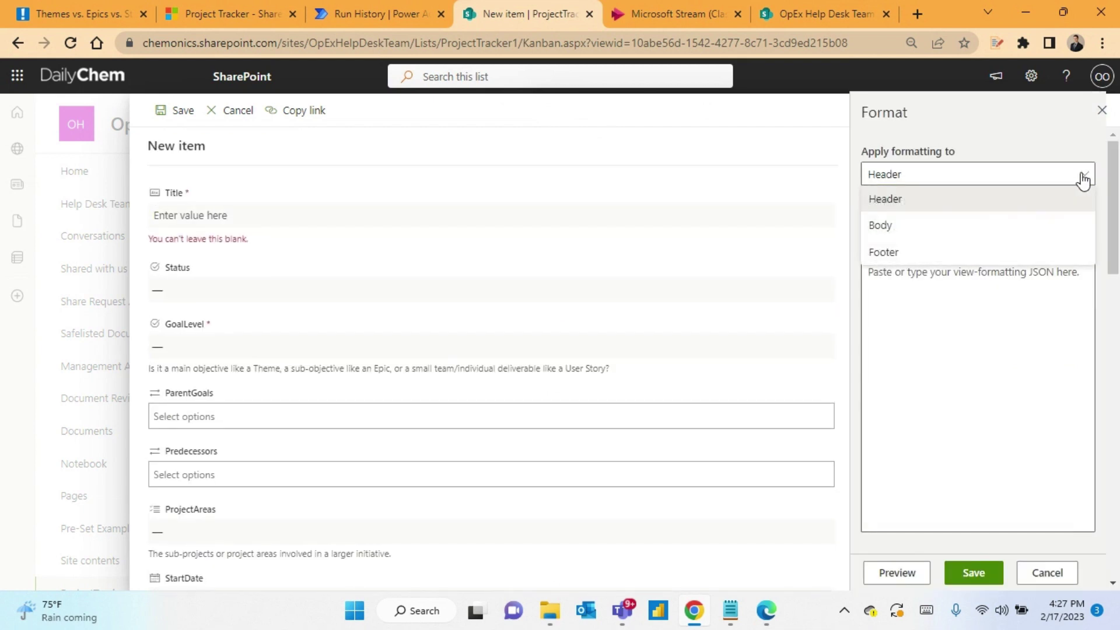
click(963, 230)
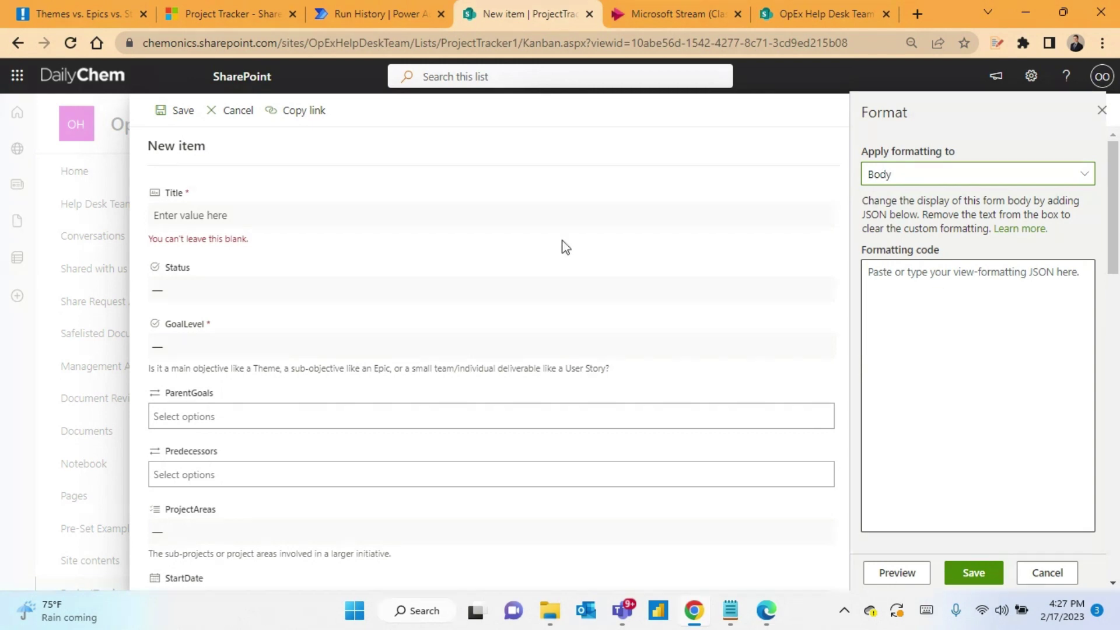
scroll(450, 402, down, 15)
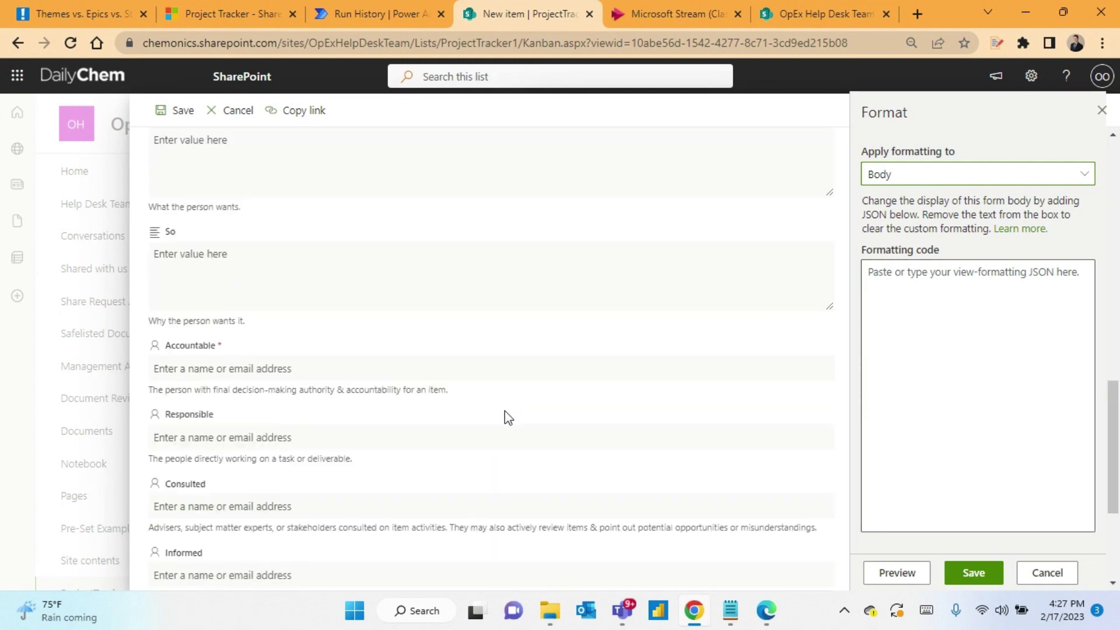
scroll(508, 411, up, 15)
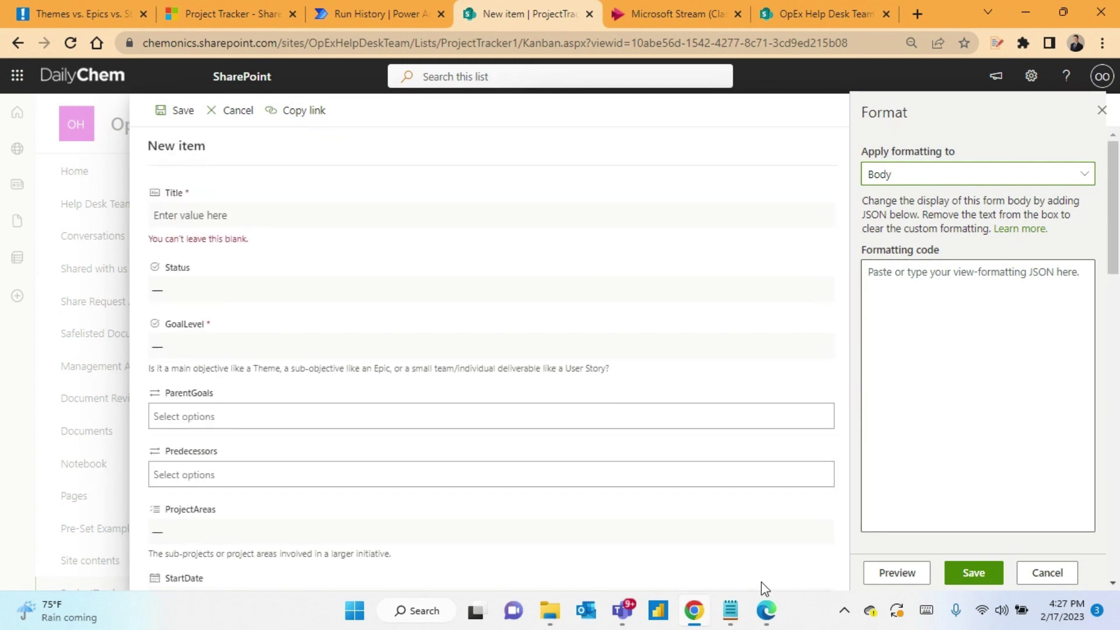
Step: Copy the entire contents of ConfigureLayoutBodyJSON.txt from the Project Tracker Files folder and return to the form's formatting settings
click(550, 611)
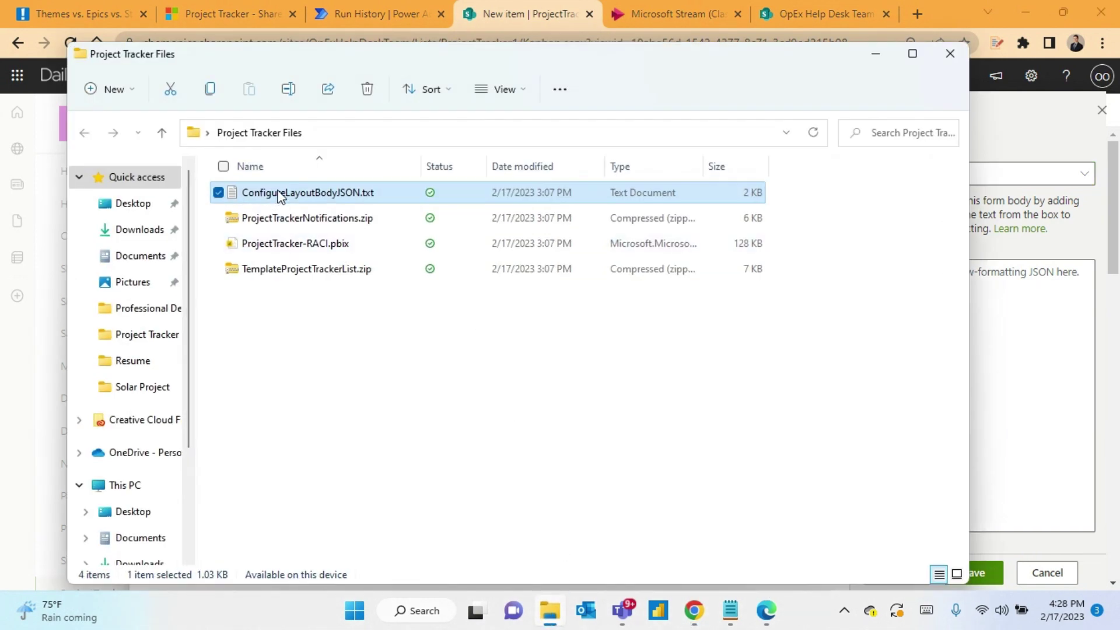
double_click(399, 198)
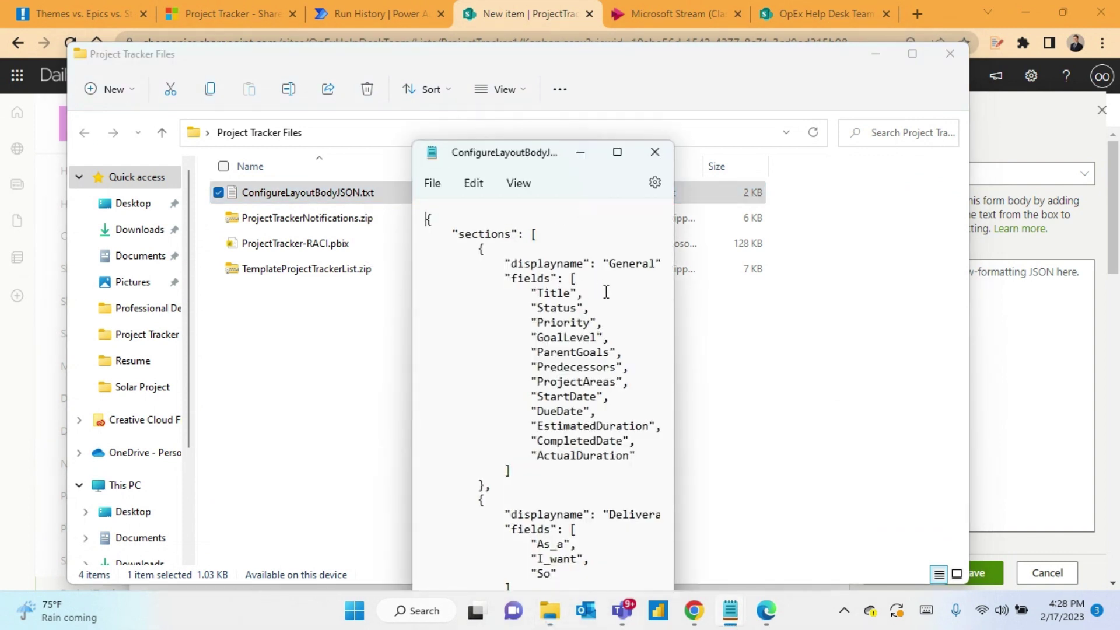
key(ctrl+a)
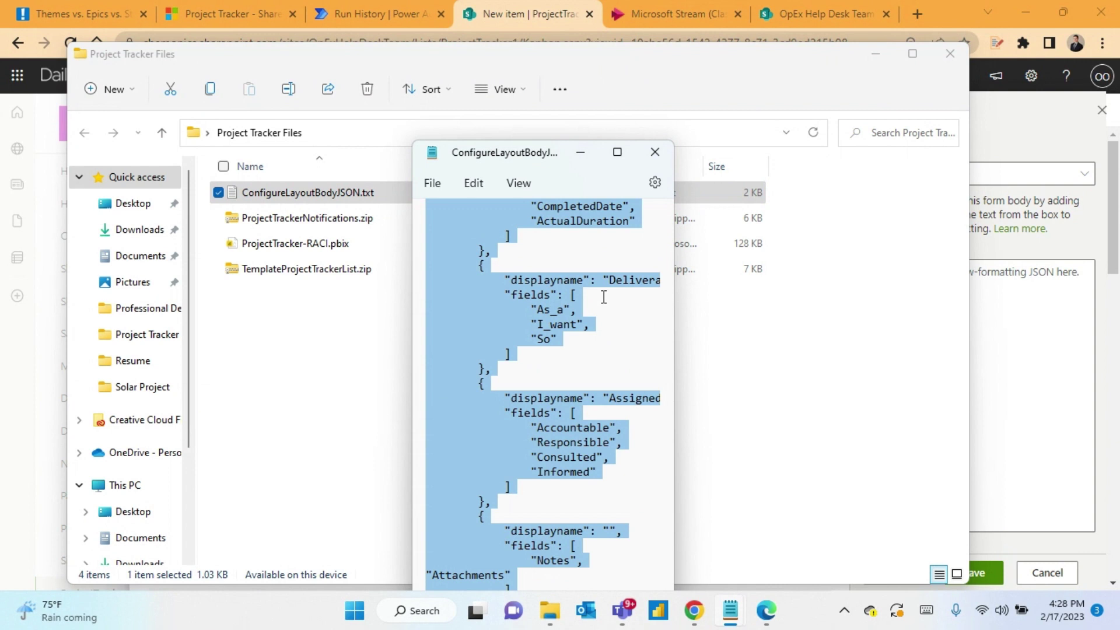
scroll(572, 450, up, 5)
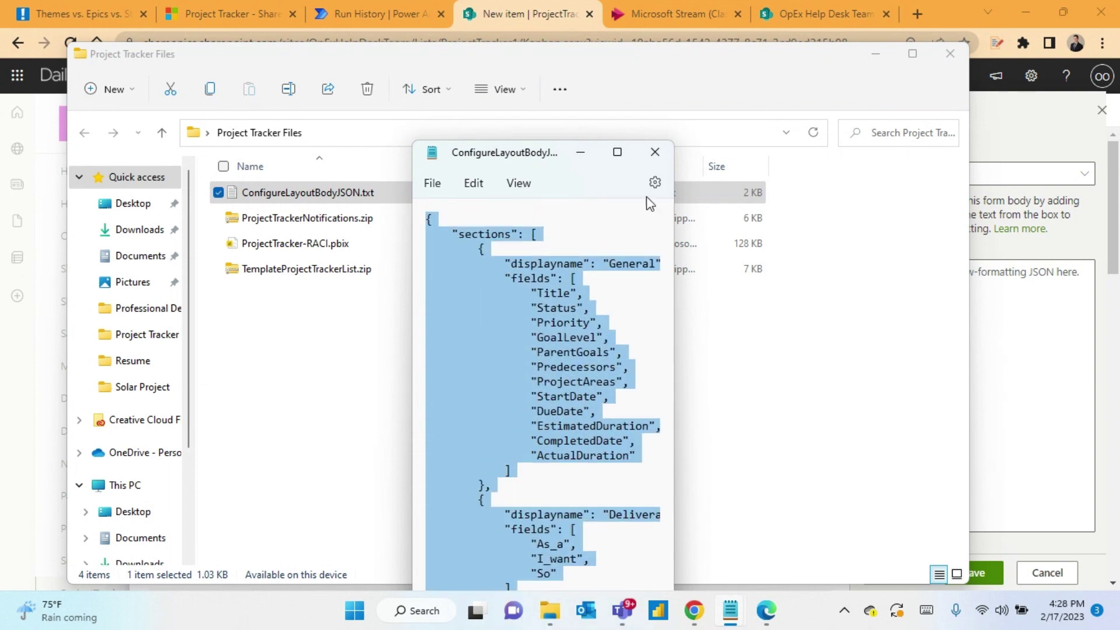
click(580, 153)
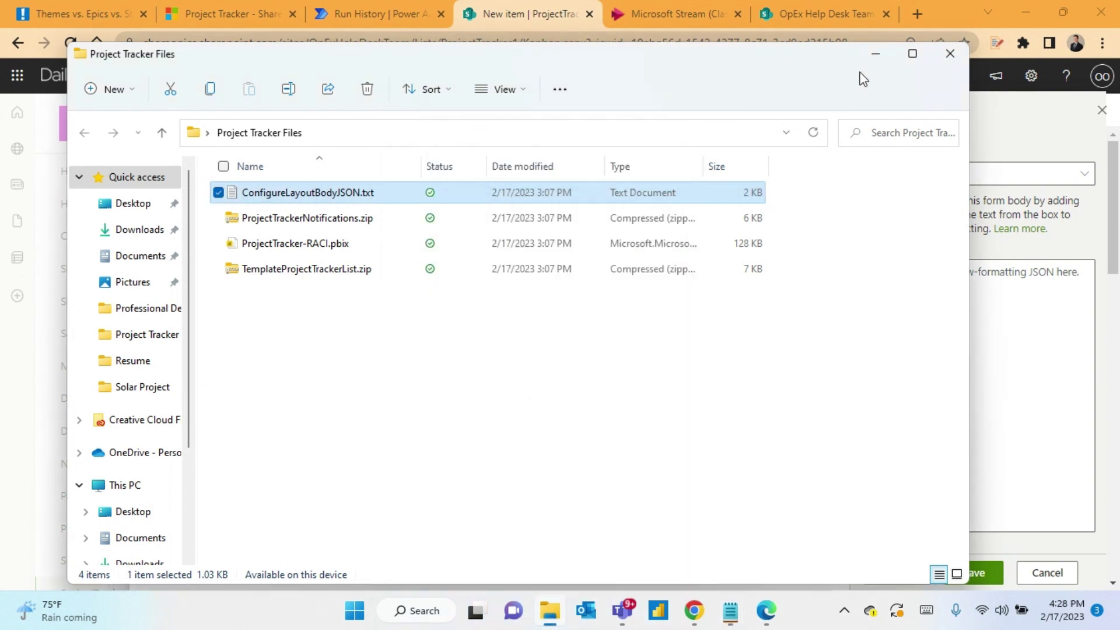
click(875, 54)
Step: Paste the copied layout JSON as the Body formatting code and check its sections from the beginning
click(957, 280)
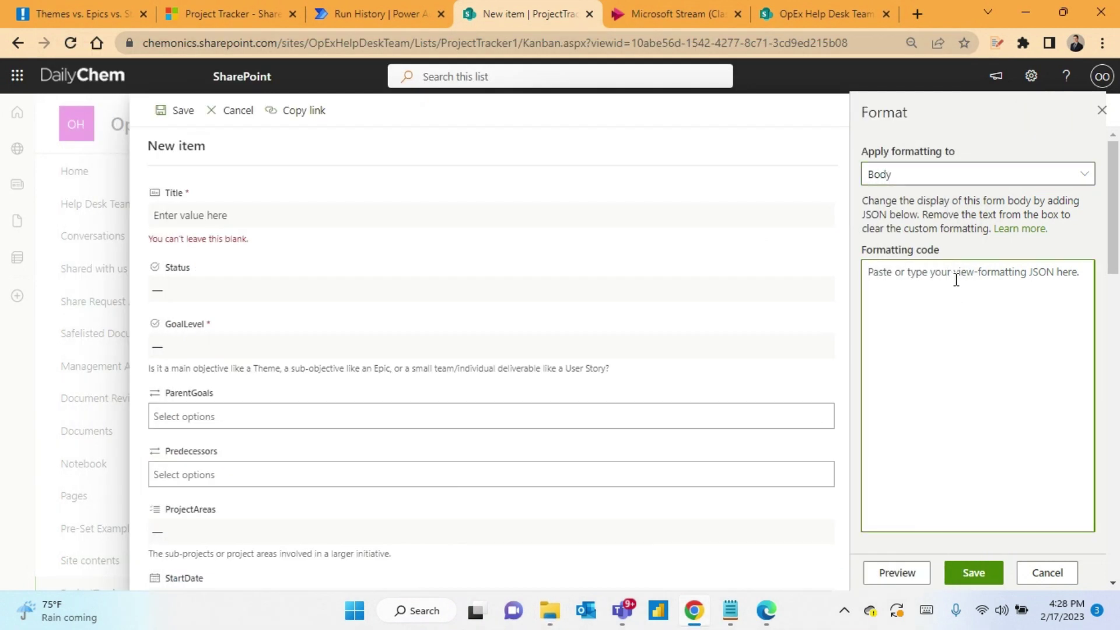
key(ctrl+v)
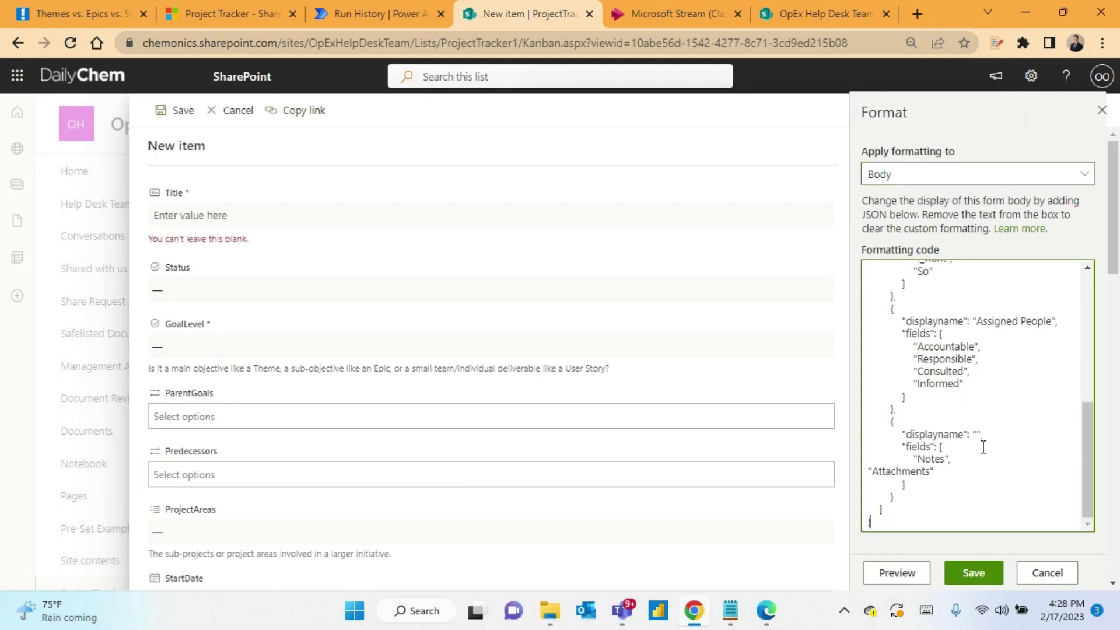
scroll(986, 447, up, 10)
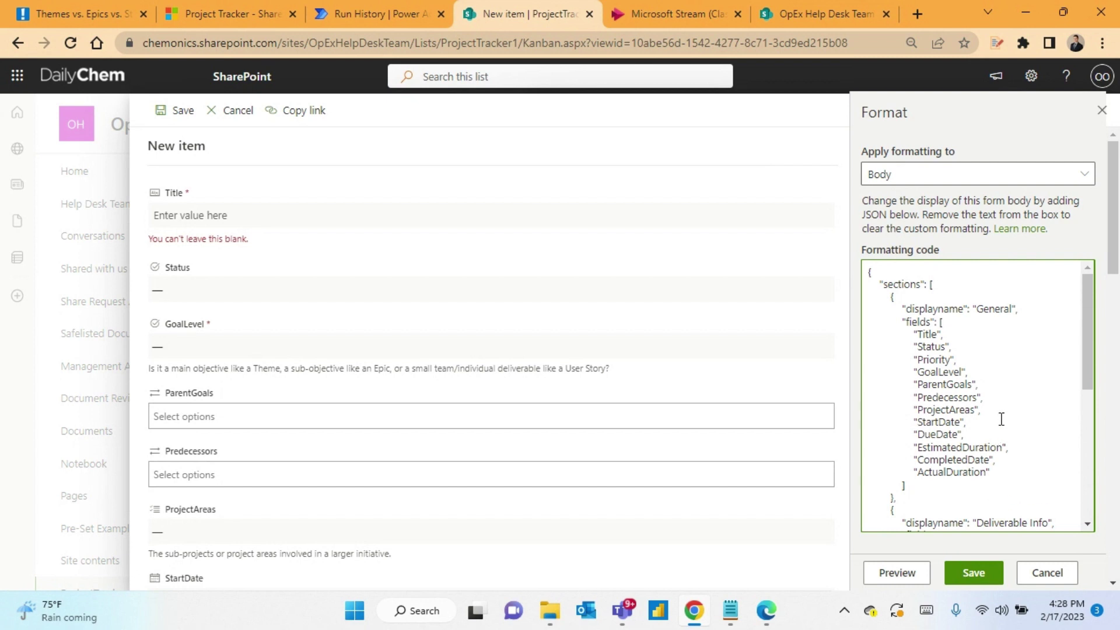
Step: Try adding a "Status2" field entry below "Status" in the General section of the formatting code, and remove it again
click(964, 350)
key(Return)
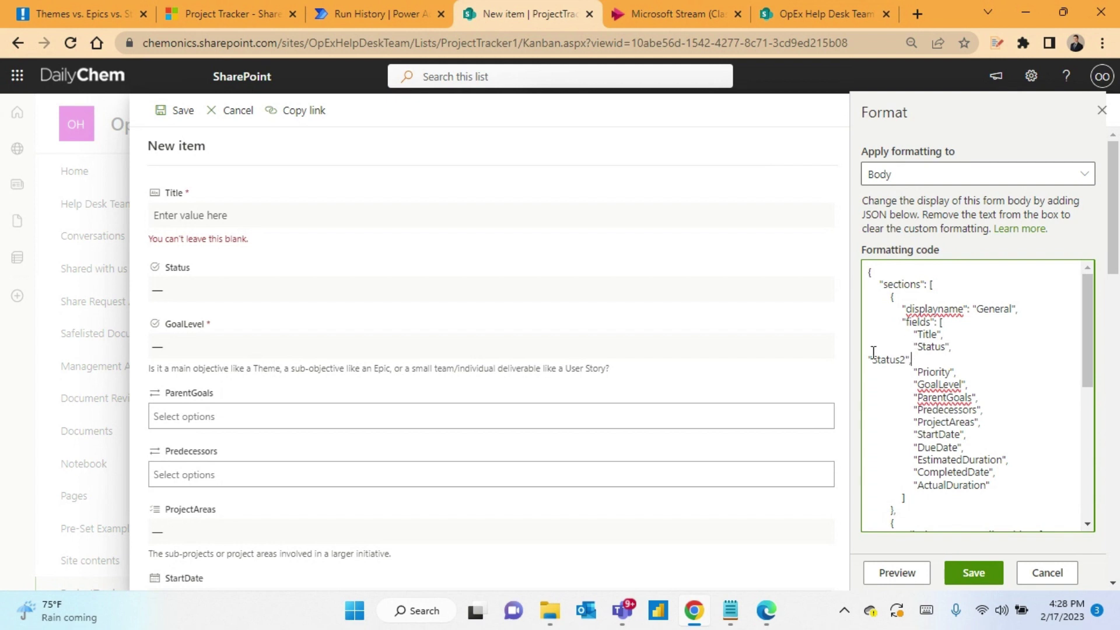
drag(871, 360, 905, 362)
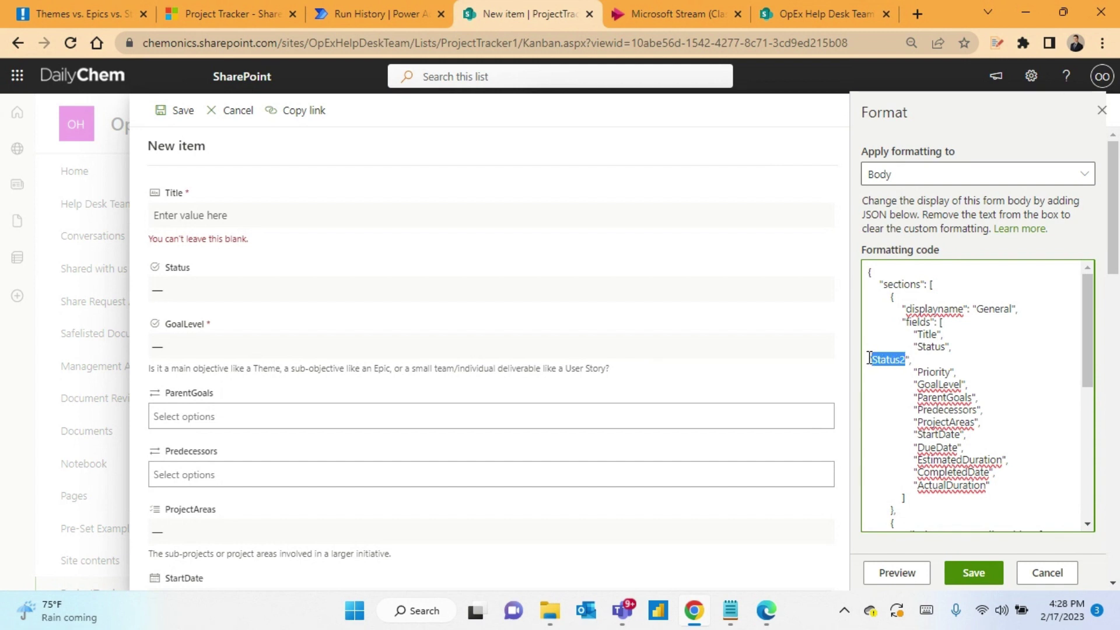
click(916, 361)
text(,)
drag(925, 359, 854, 366)
key(BackSpace)
Step: Save the Body formatting and open a new ProjectTracker item form to review its General and Deliverable Info sections
click(977, 573)
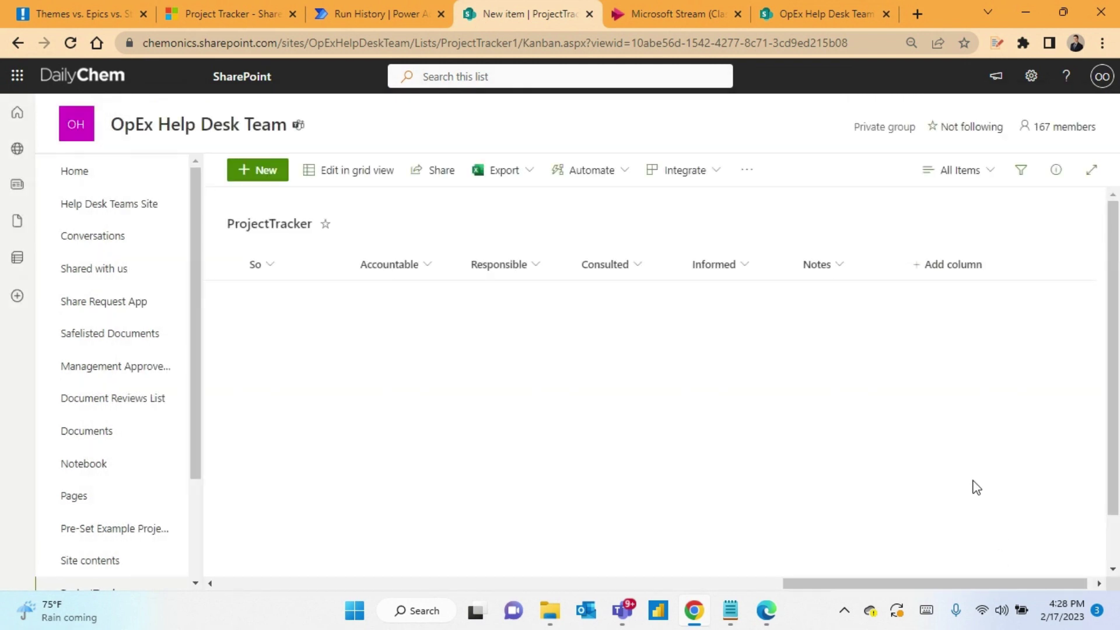
click(258, 170)
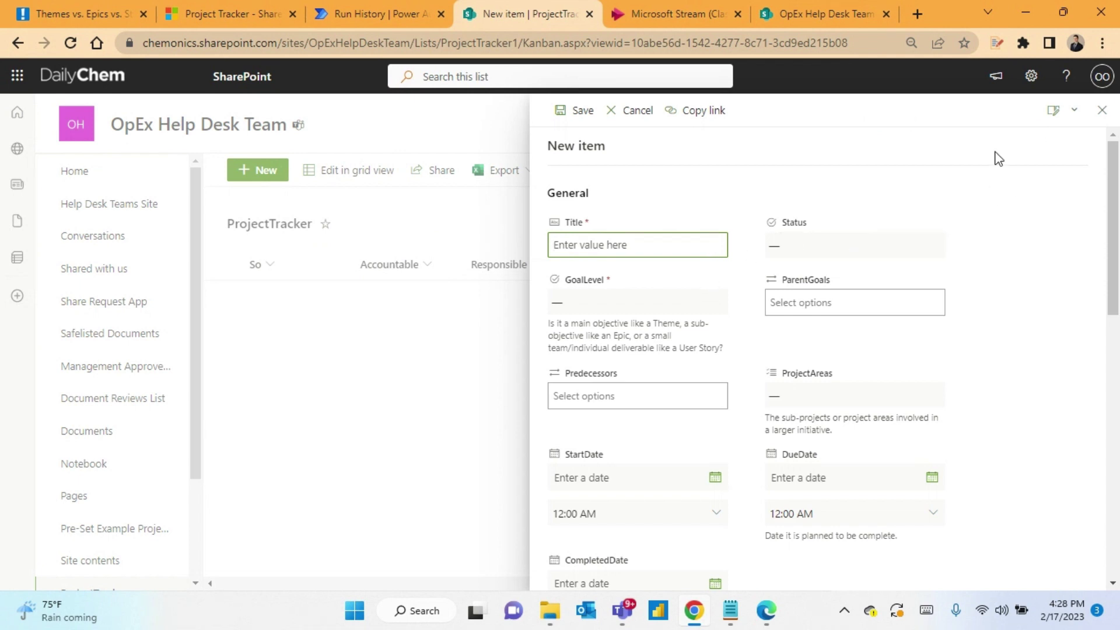
scroll(738, 297, down, 8)
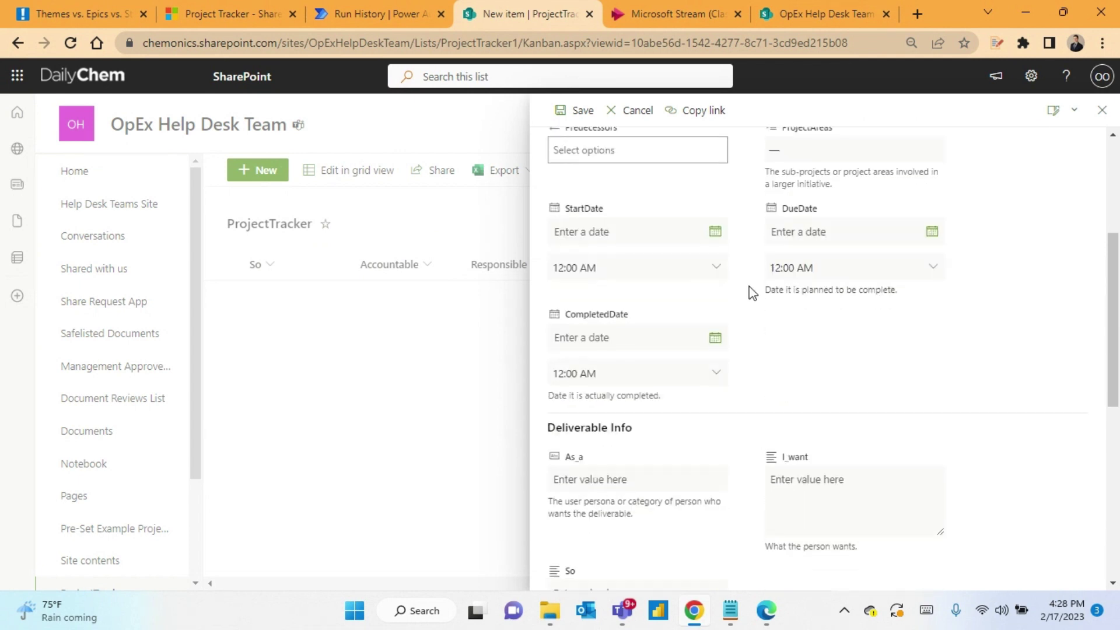
Step: Review the new item form's General, Deliverable Info and Assigned People sections through to Notes and Attachments, and close the form
scroll(738, 274, up, 7)
scroll(726, 275, down, 3)
scroll(727, 305, down, 4)
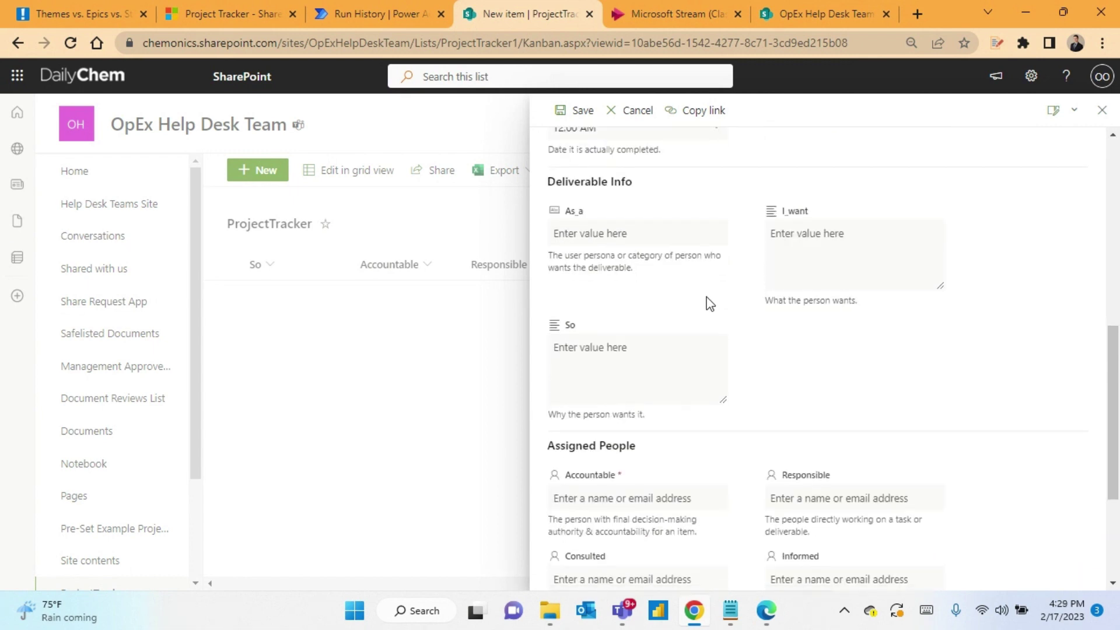
scroll(710, 303, down, 4)
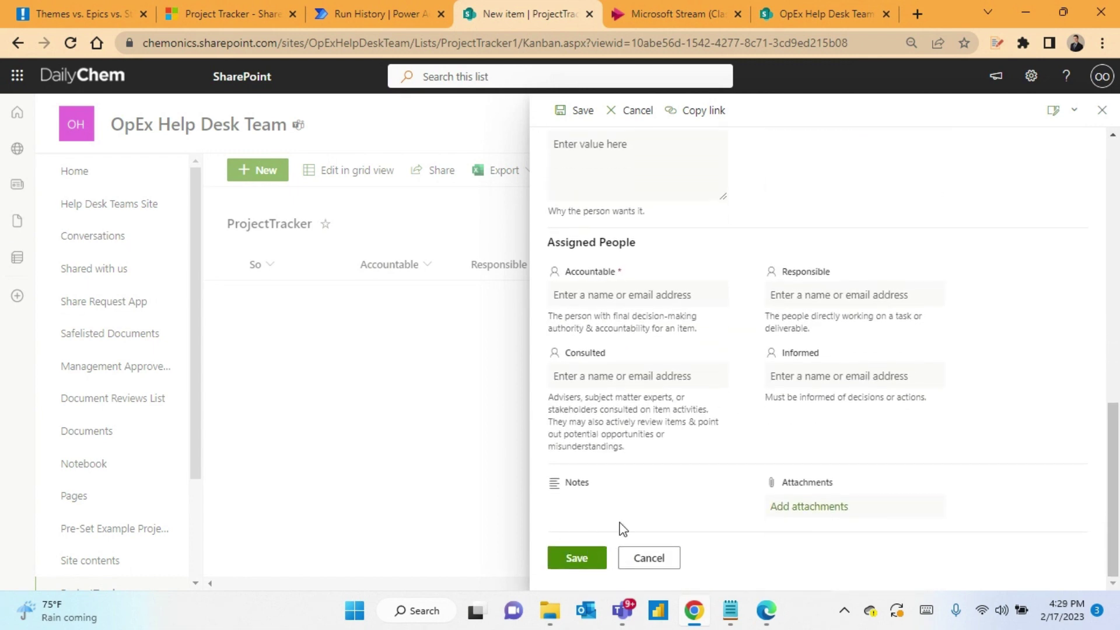
scroll(661, 492, up, 5)
click(1103, 110)
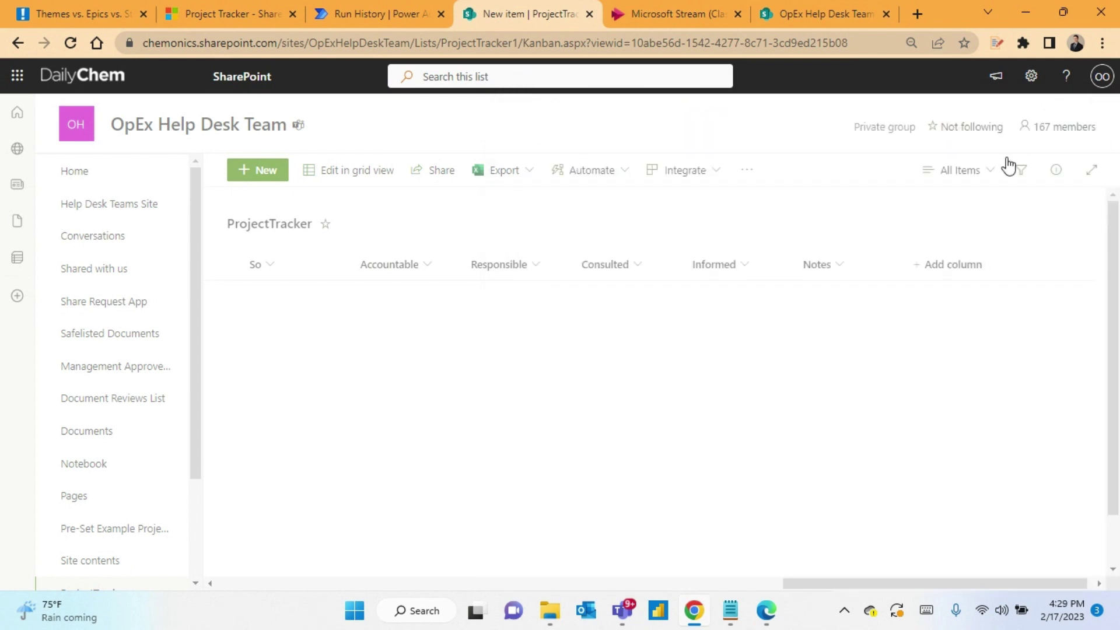
Step: Switch the ProjectTracker list from All Items to the Kanban view and reload the page
click(984, 172)
click(965, 356)
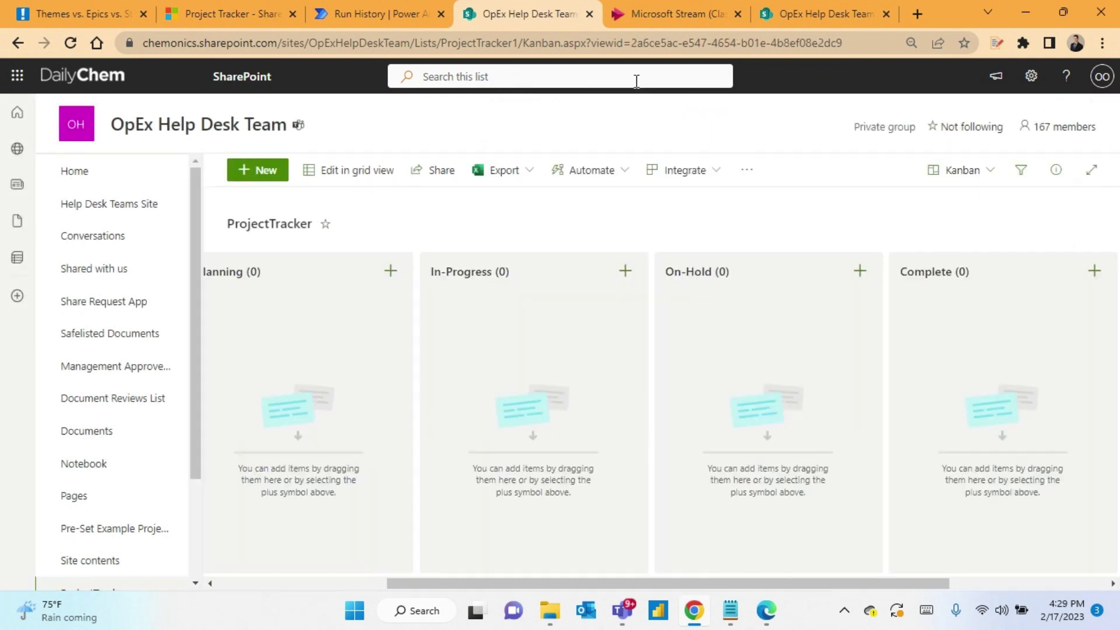
click(611, 39)
key(Return)
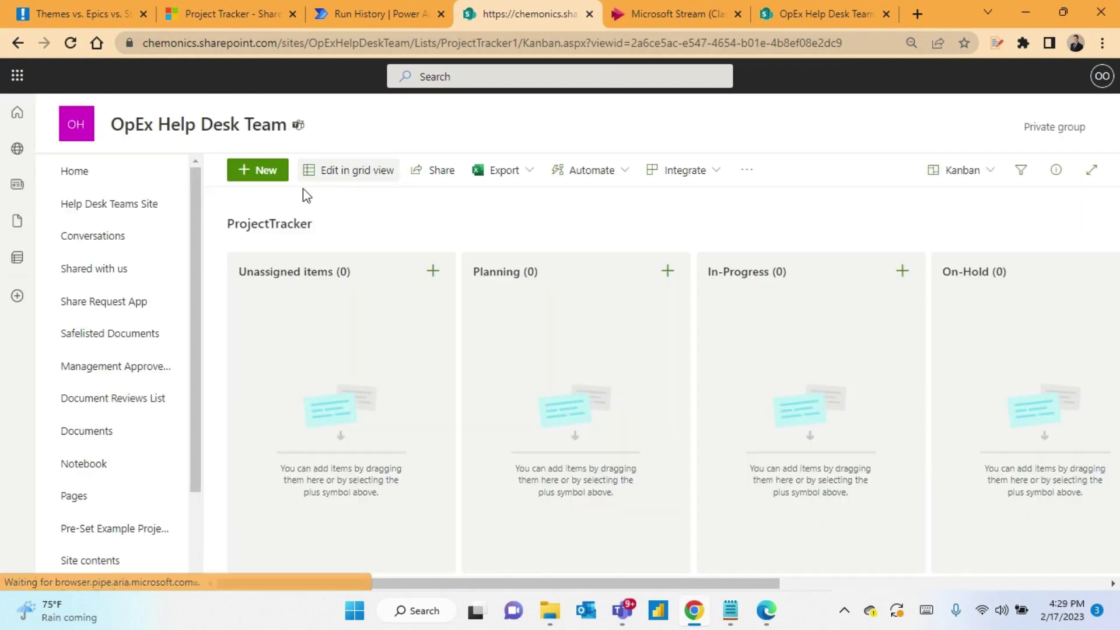
Step: Start a new list item, look over its form, and set Title to "Implement Project Tracker" and Status to Planning
click(262, 170)
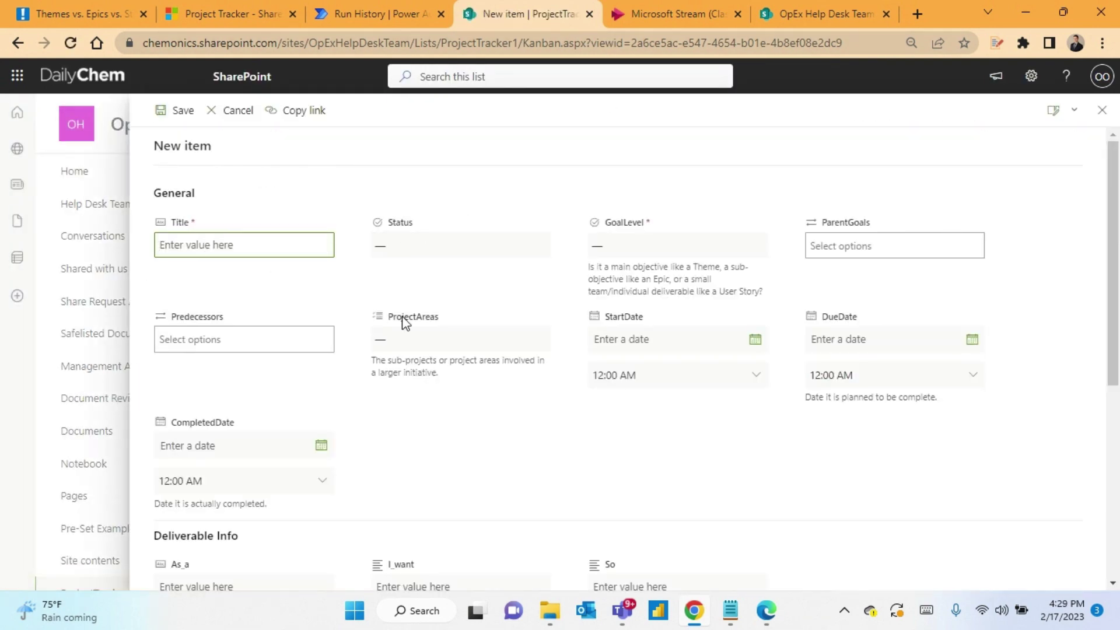
scroll(357, 303, down, 5)
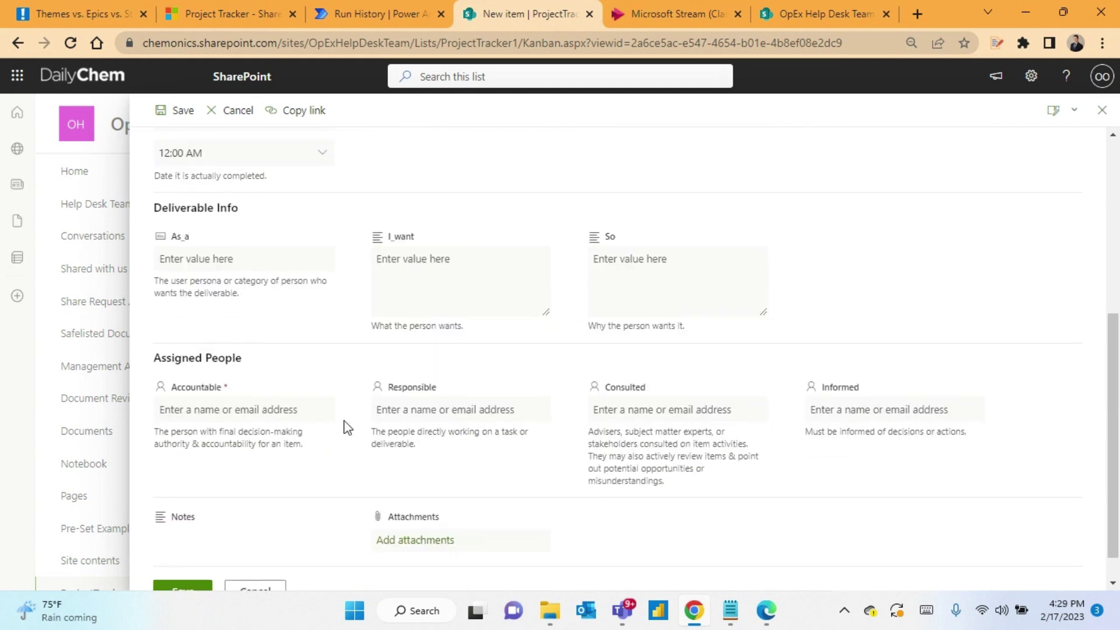
scroll(345, 425, up, 5)
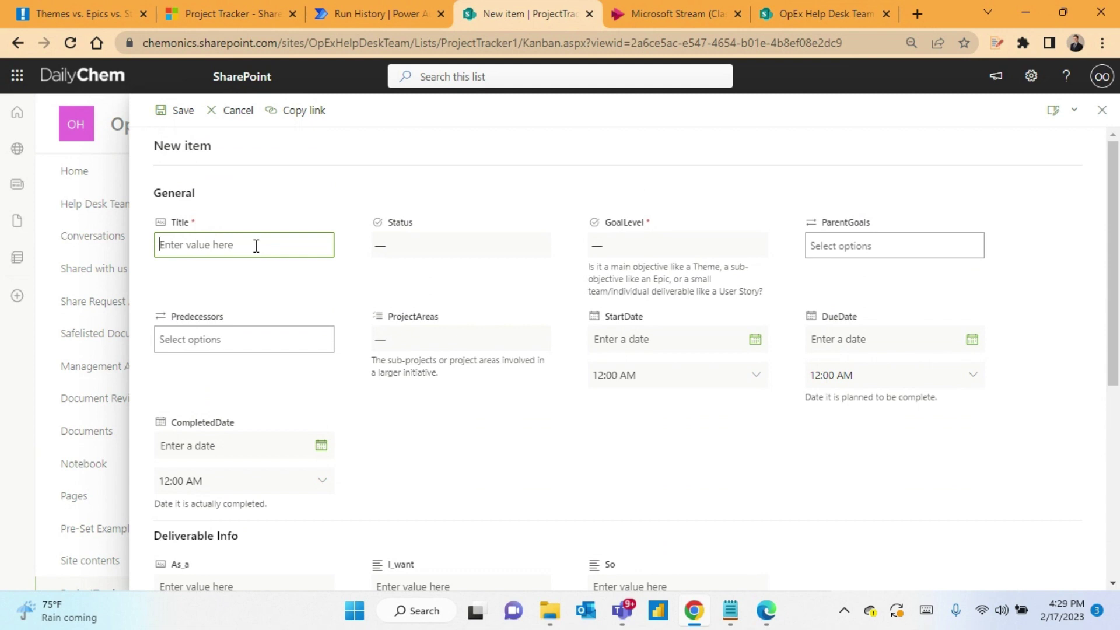
text(Implement Project Tracker)
click(461, 244)
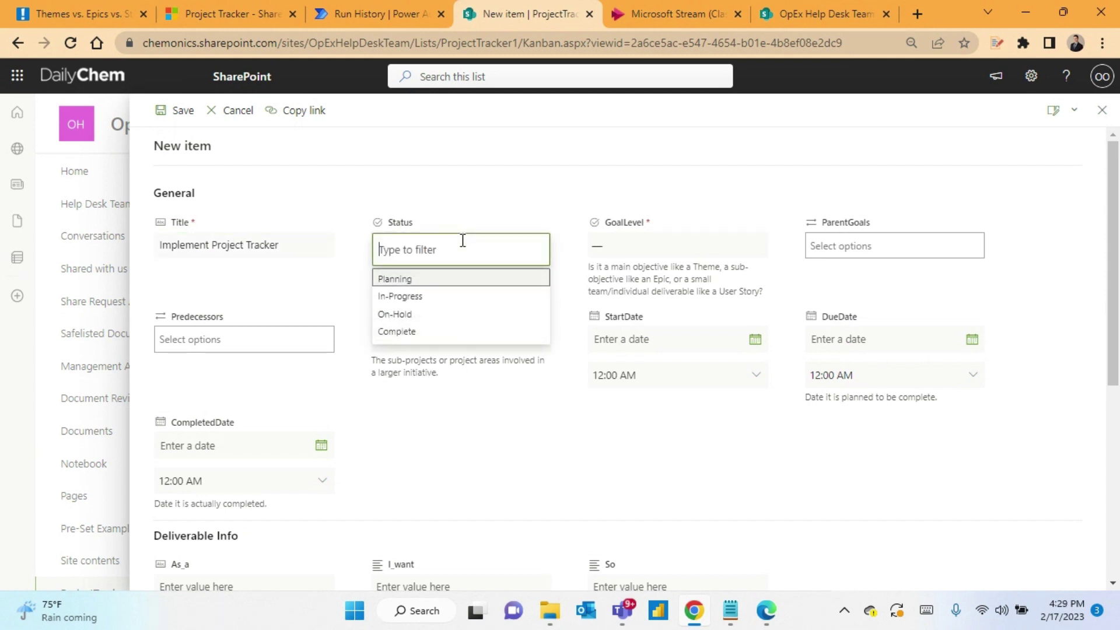
click(411, 280)
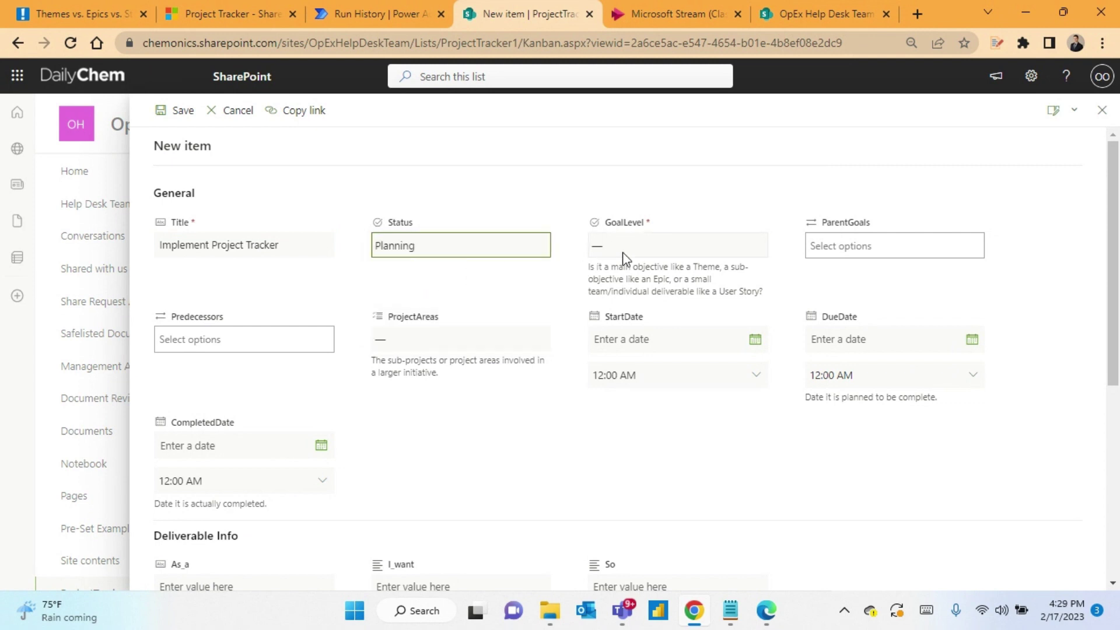
Step: Consult the Aha! page's theme, epic and user story definitions and set the item's GoalLevel to 2-Epic
click(642, 253)
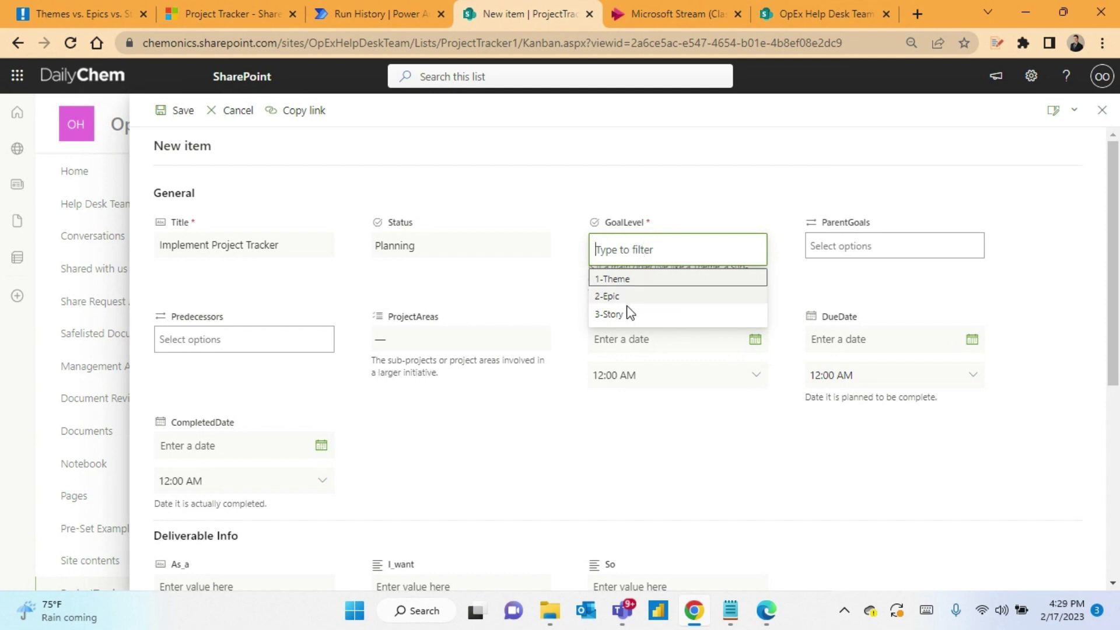
click(76, 7)
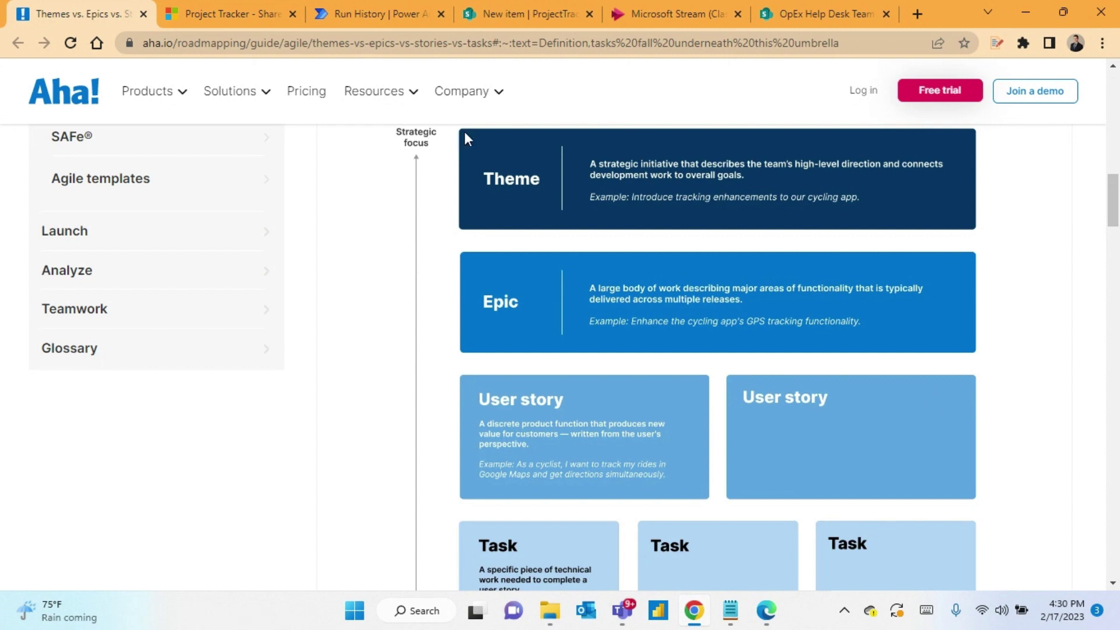
click(528, 14)
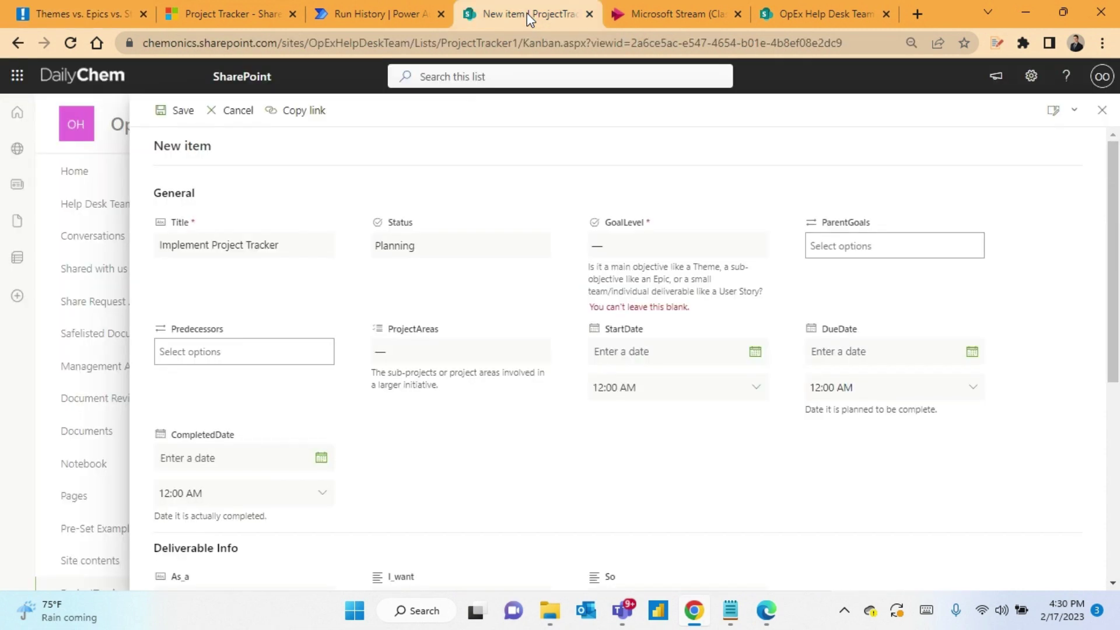
triple_click(284, 244)
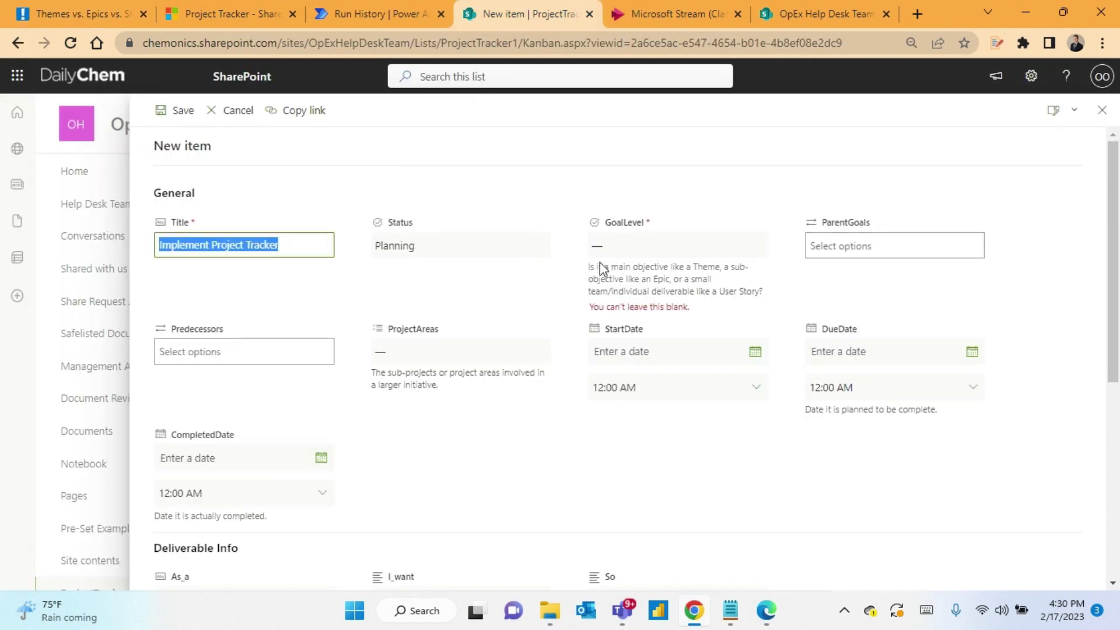
click(671, 244)
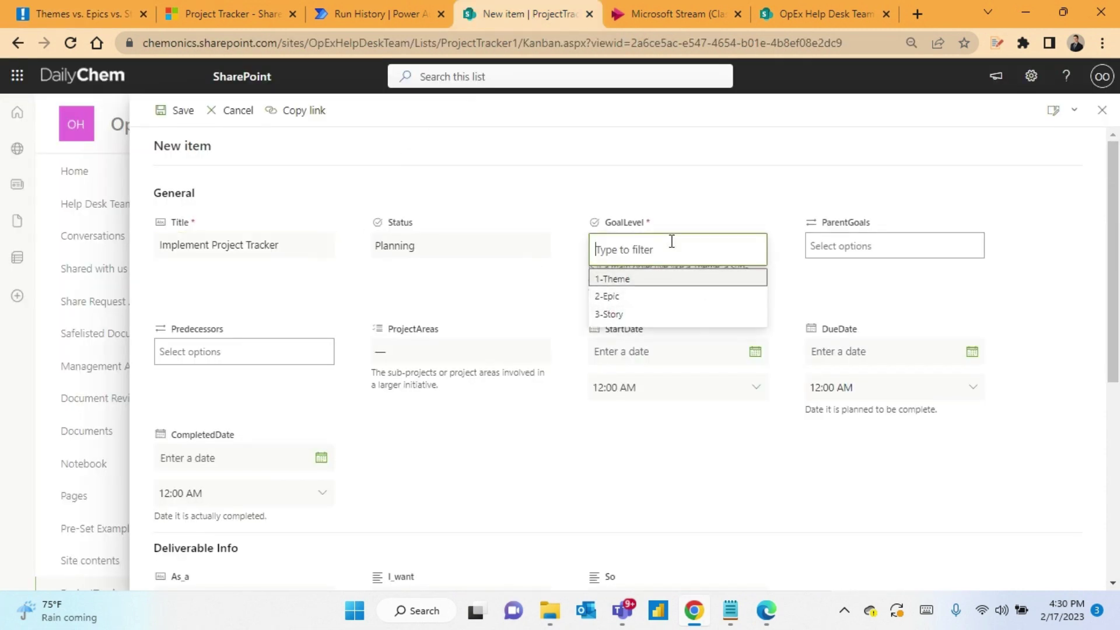
click(619, 298)
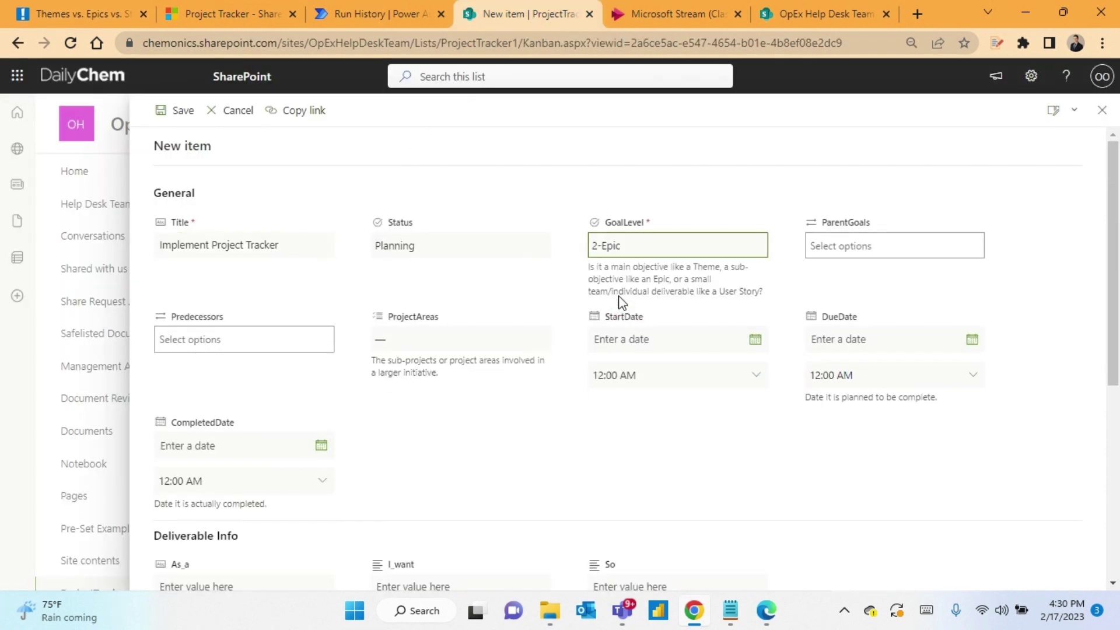
Step: Assign Project Management as the item's ProjectAreas value
click(482, 338)
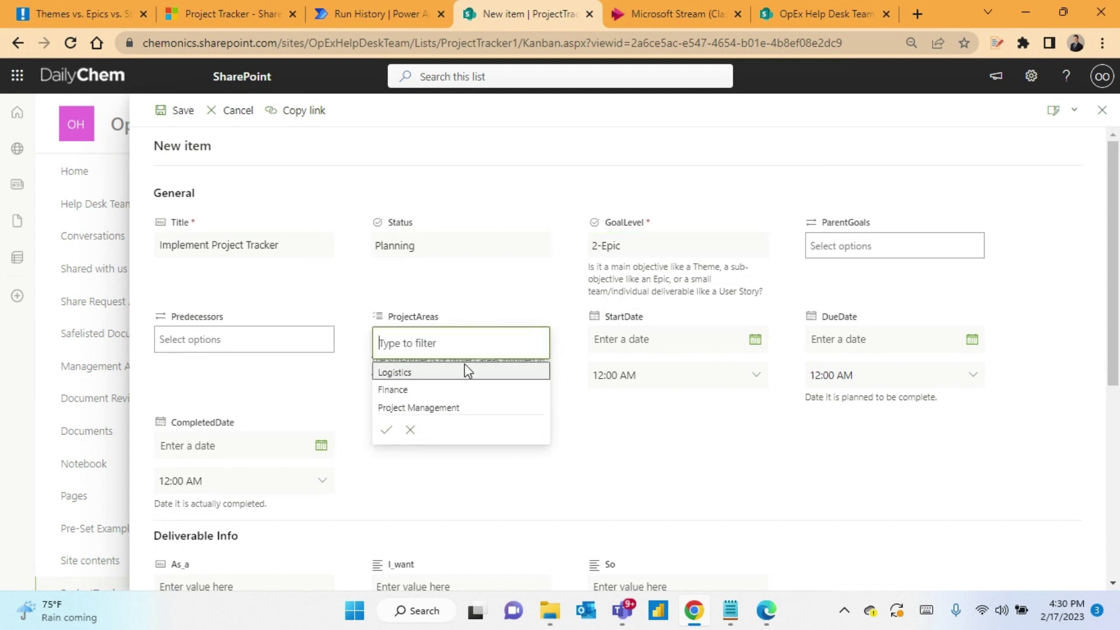
click(447, 410)
click(386, 432)
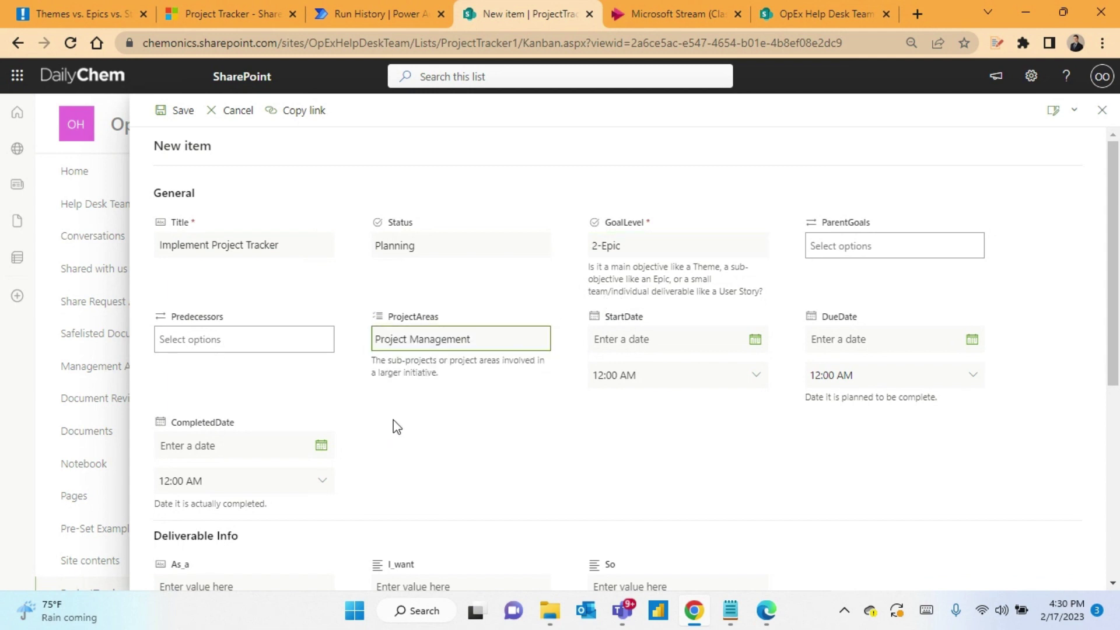
Step: Set the item's StartDate to 2/18/2023 and its DueDate to 3/10/2023
click(756, 341)
click(726, 427)
click(973, 340)
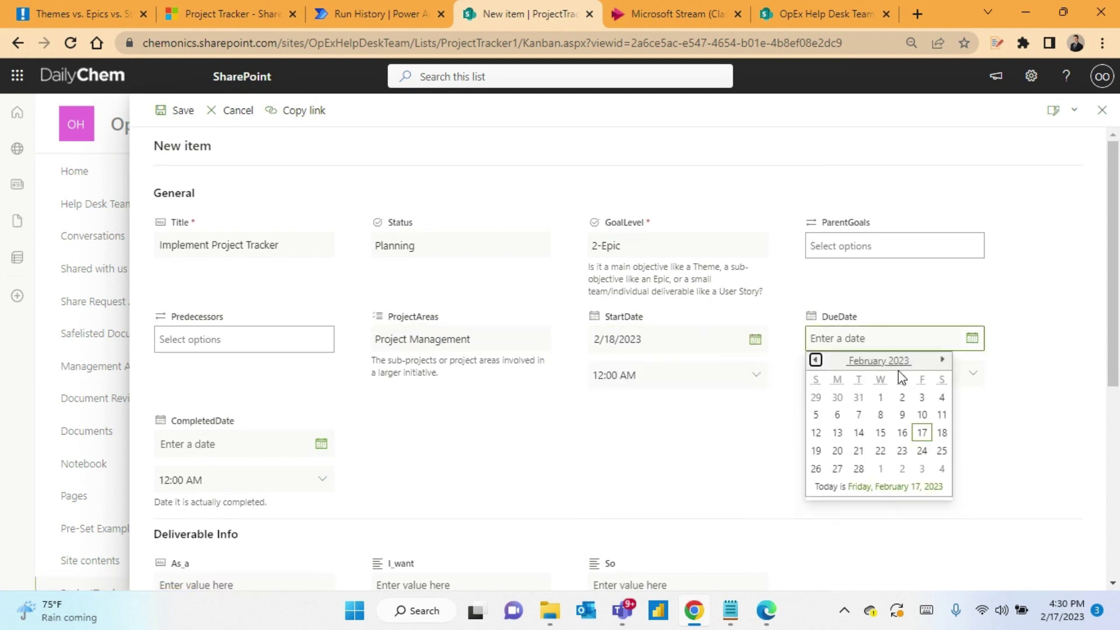
click(943, 360)
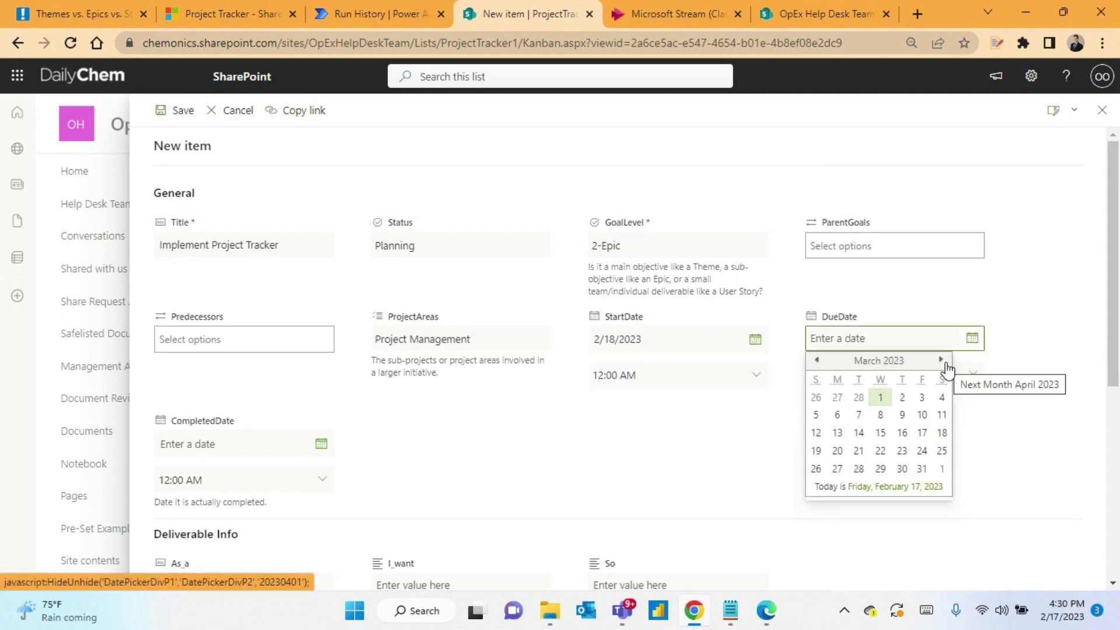
click(923, 417)
Step: Enter "Project Manager" as the As_a persona in the Deliverable Info section
scroll(239, 435, down, 2)
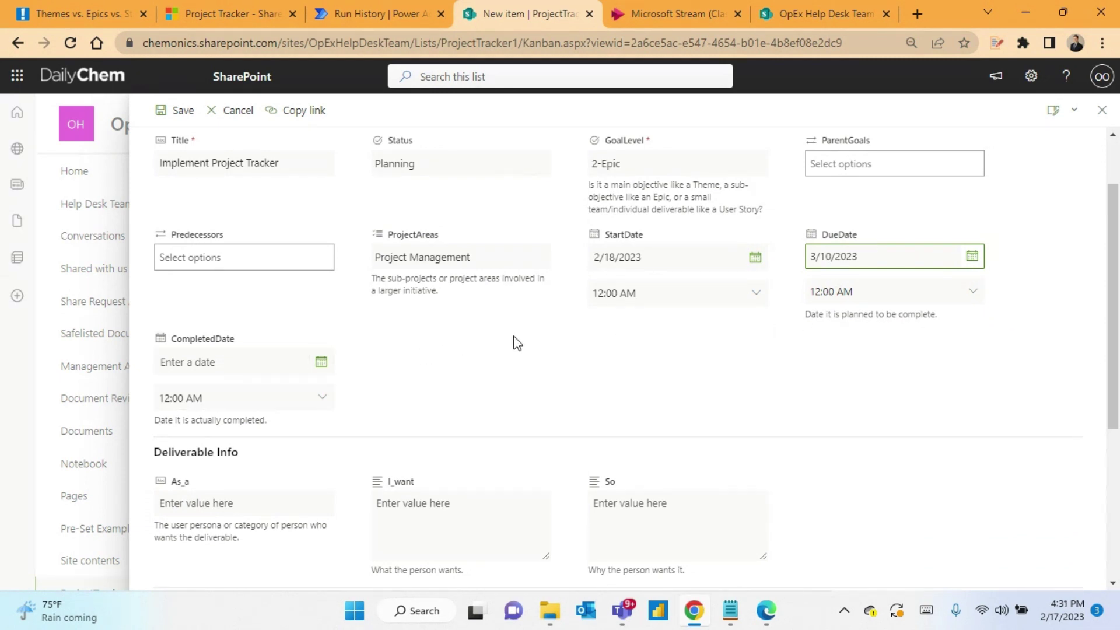
scroll(518, 292, down, 3)
scroll(460, 261, down, 1)
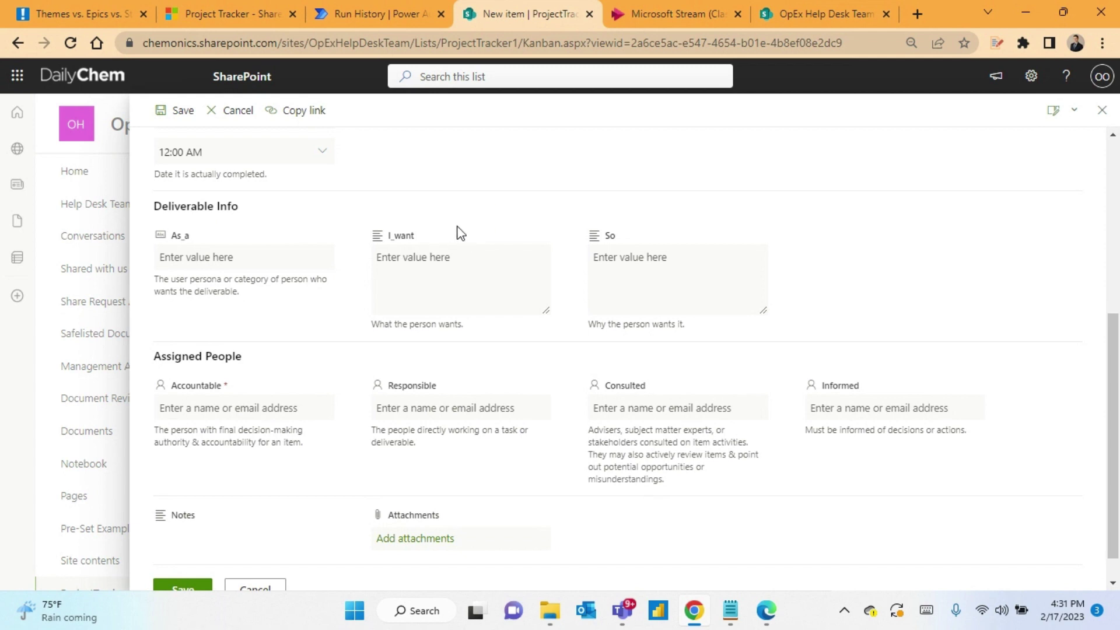
click(258, 258)
text(Project Manager)
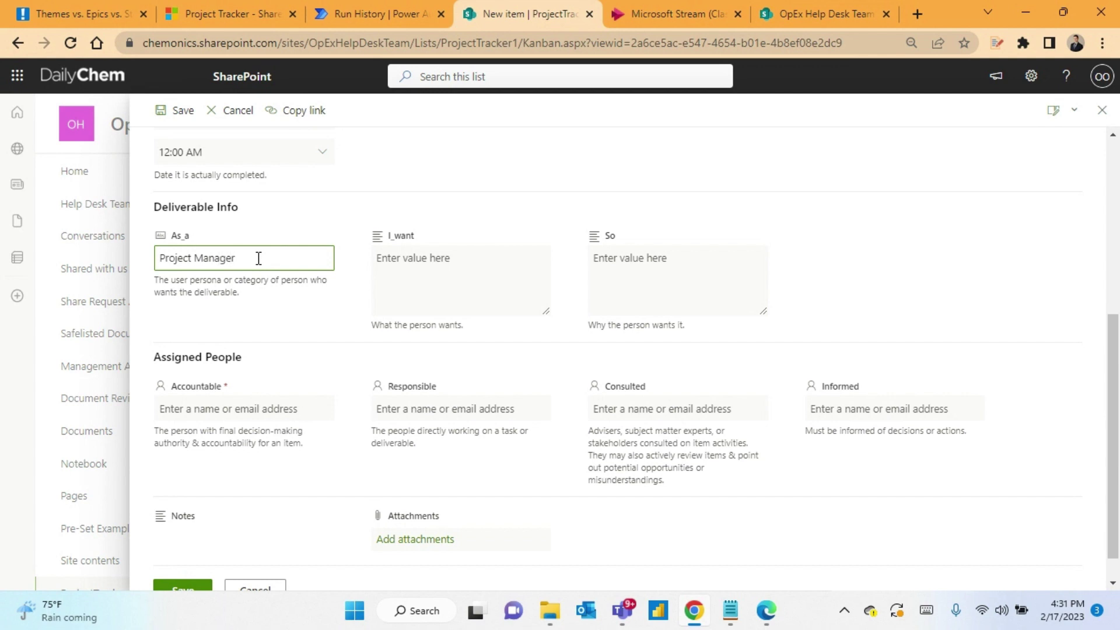
Step: Copy the Notepad sentence starting "An Office365 compatible project management software application" into the item's I_want field
click(436, 275)
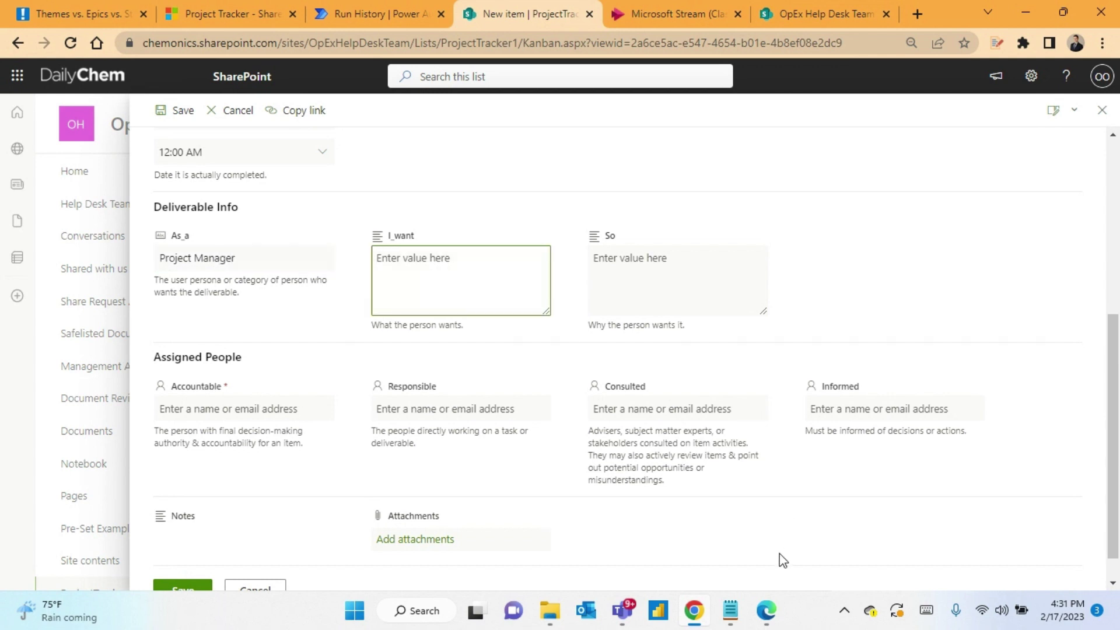
mouse_move(731, 611)
click(712, 527)
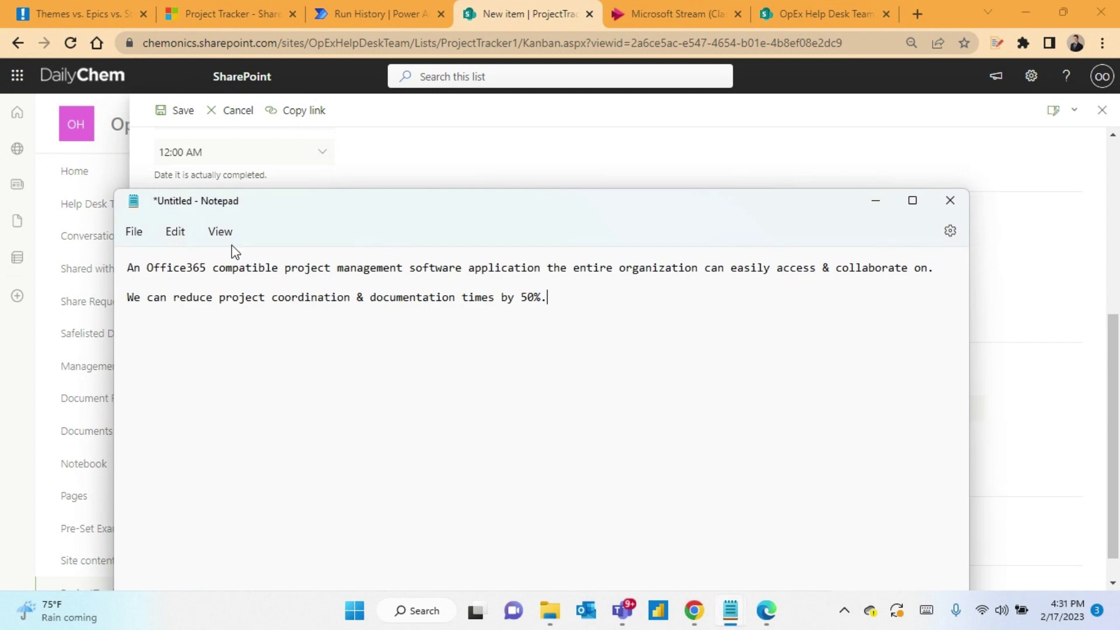
drag(130, 270, 910, 283)
key(ctrl+c)
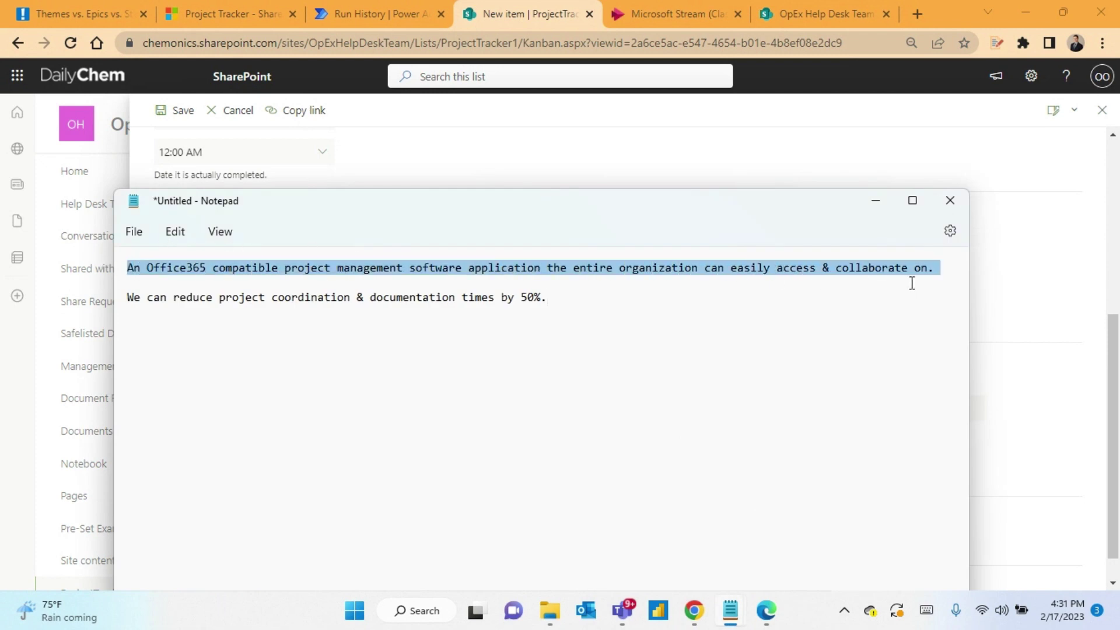
click(875, 201)
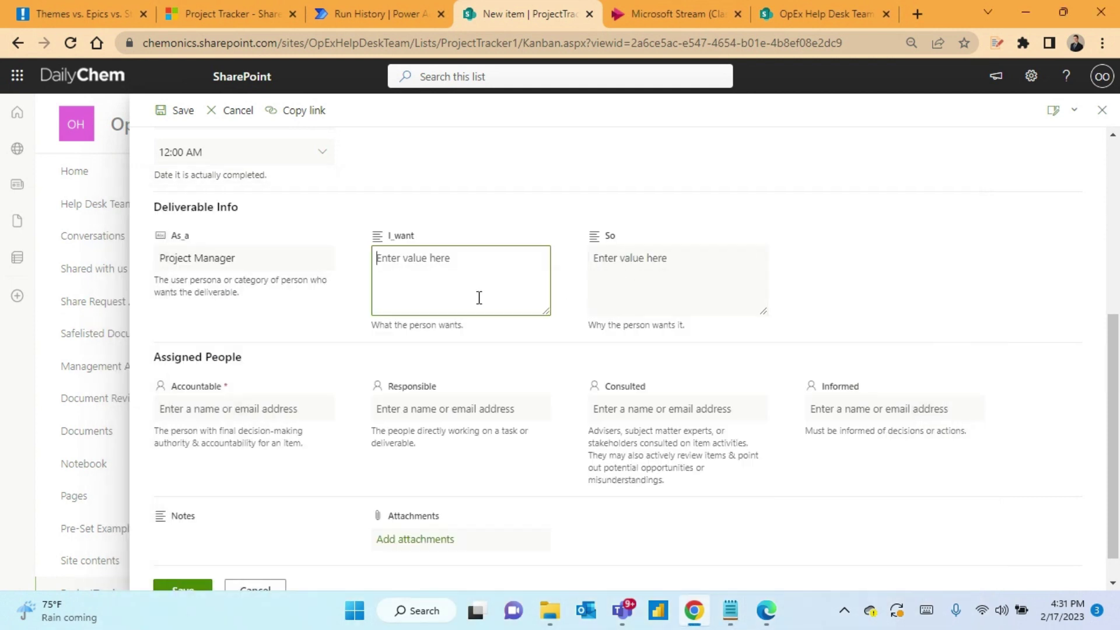
key(ctrl+v)
Step: Copy "We can reduce project coordination & documentation times by 50%." from Notepad into the item's So field
click(667, 514)
drag(575, 298, 95, 306)
key(ctrl+c)
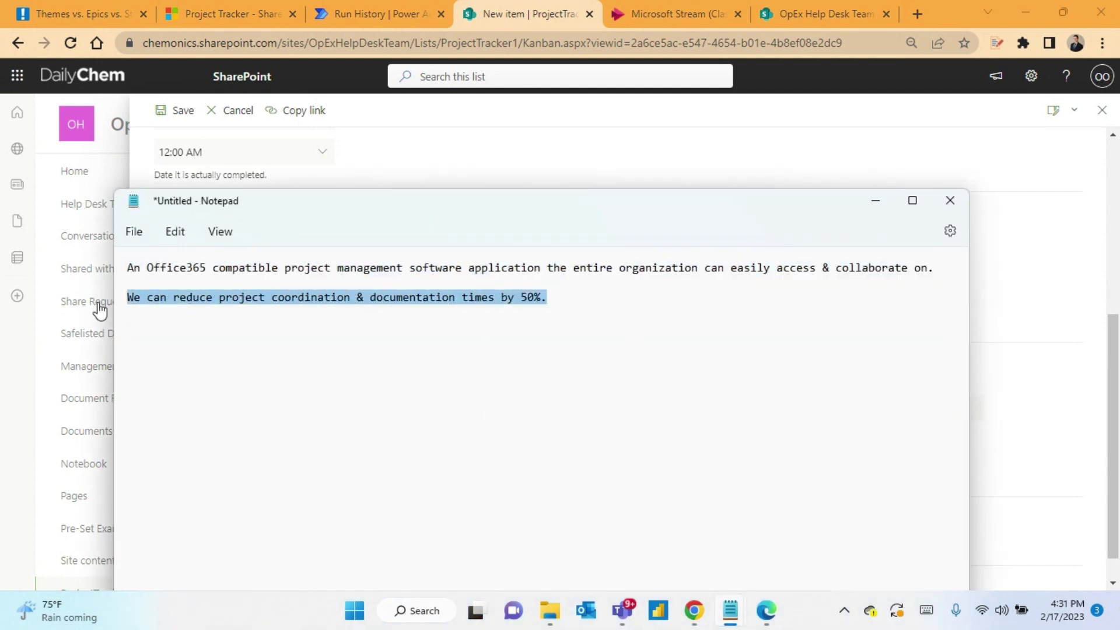
click(876, 202)
click(660, 286)
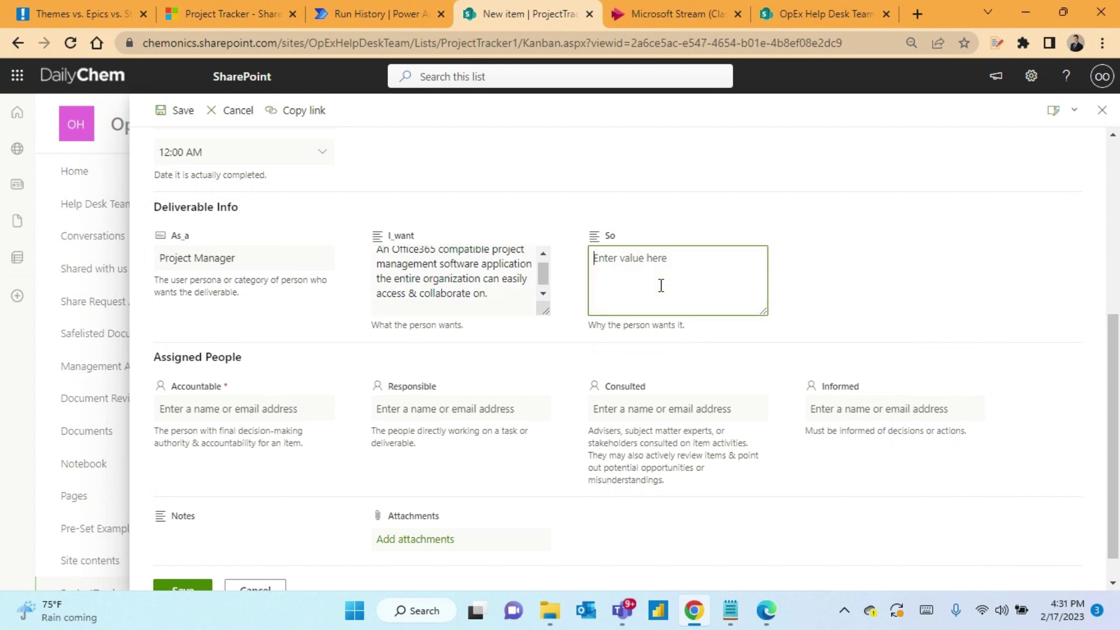
key(ctrl+v)
Step: Search the directory by first name and assign the MS Power Platform Developer as the item's Accountable person
scroll(230, 385, down, 2)
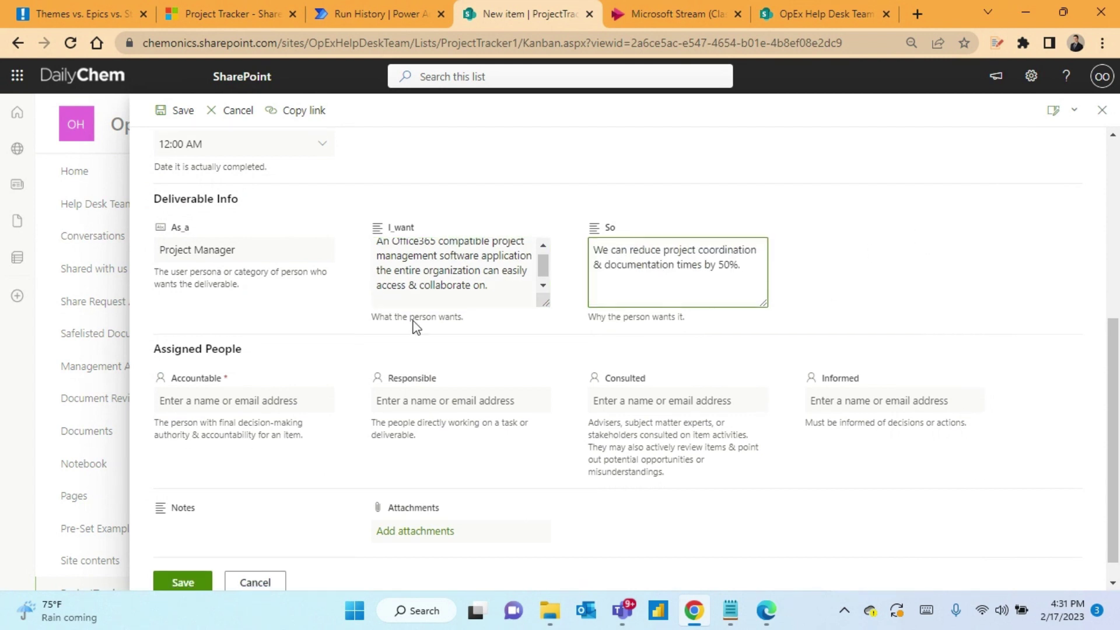
click(274, 371)
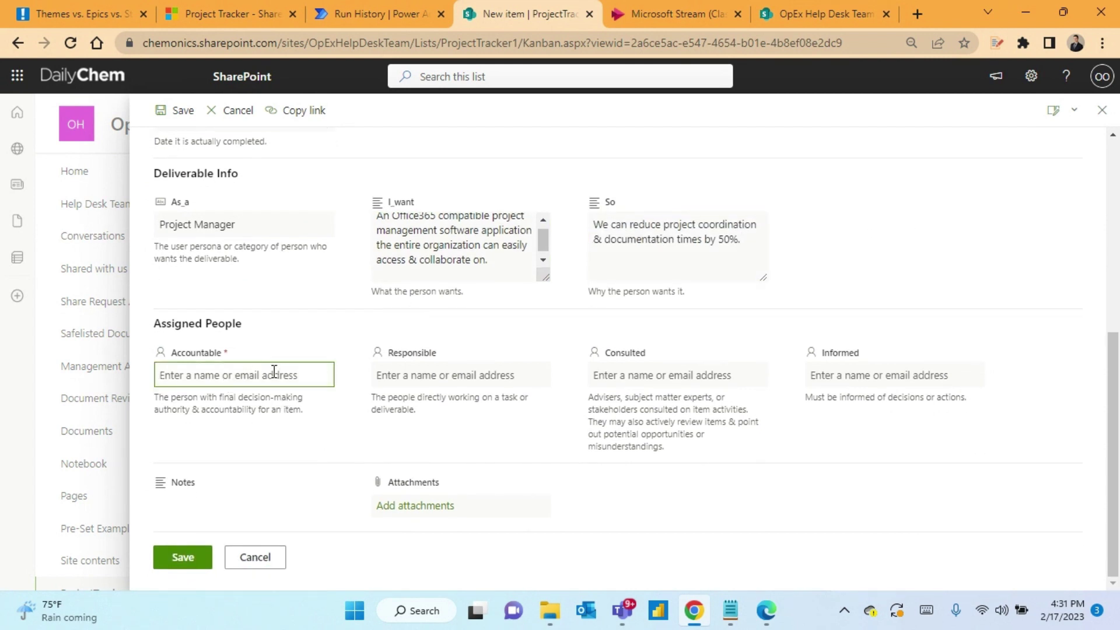
text(joel)
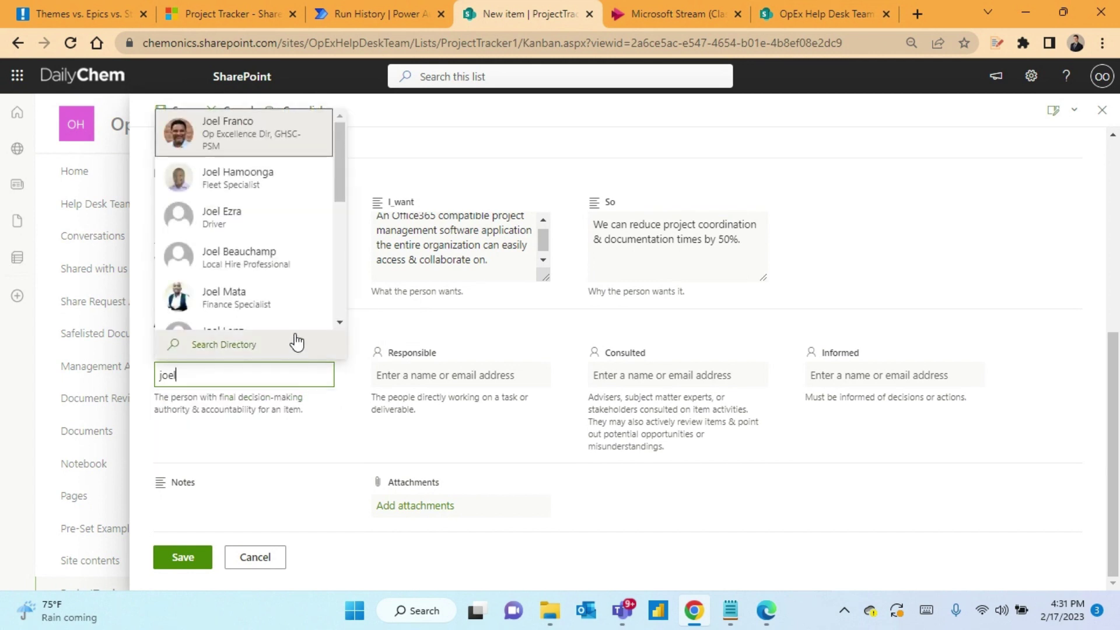
key(BackSpace)
key(BackSpace)
key(BackSpace)
key(BackSpace)
text(tyler)
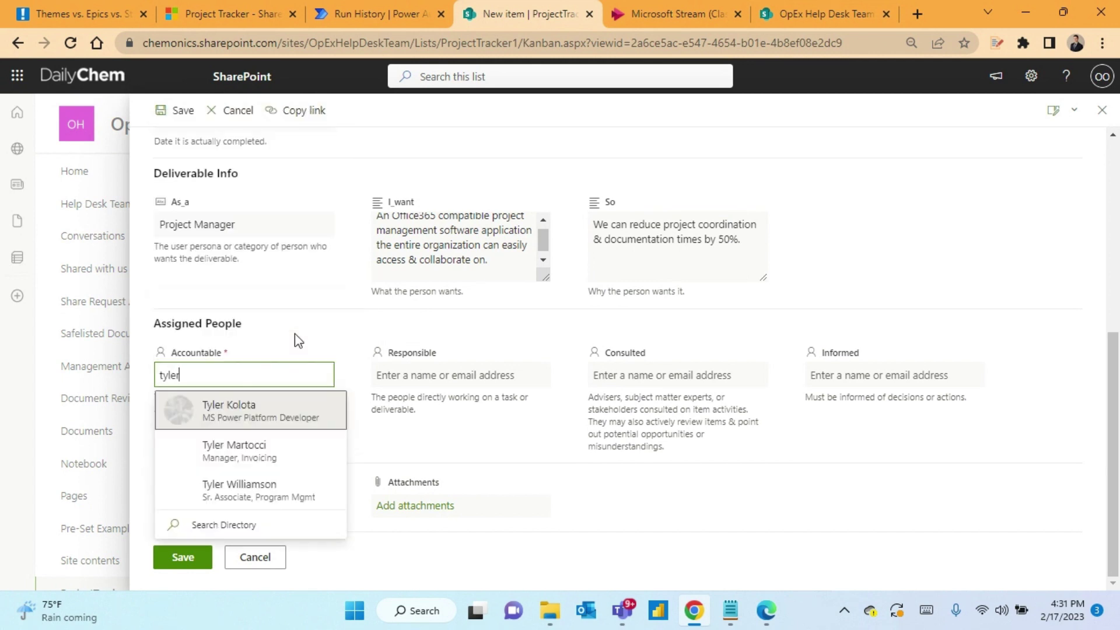
click(233, 405)
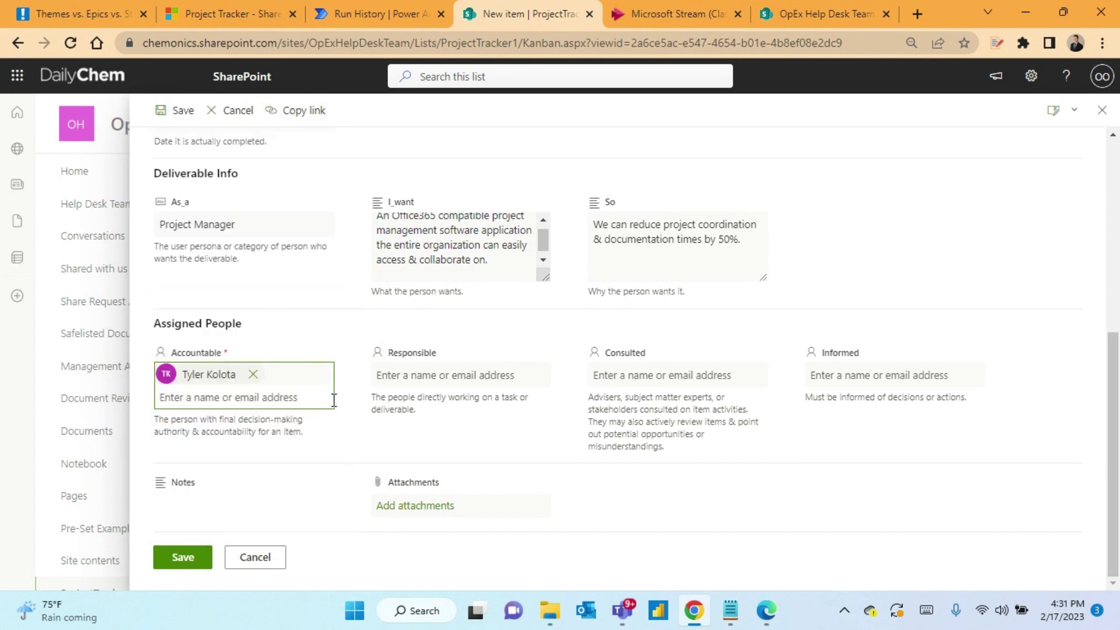
Step: Search the directory by first name and assign the contact listed with an e-mail address as the item's Consulted person
click(660, 377)
text(joerl)
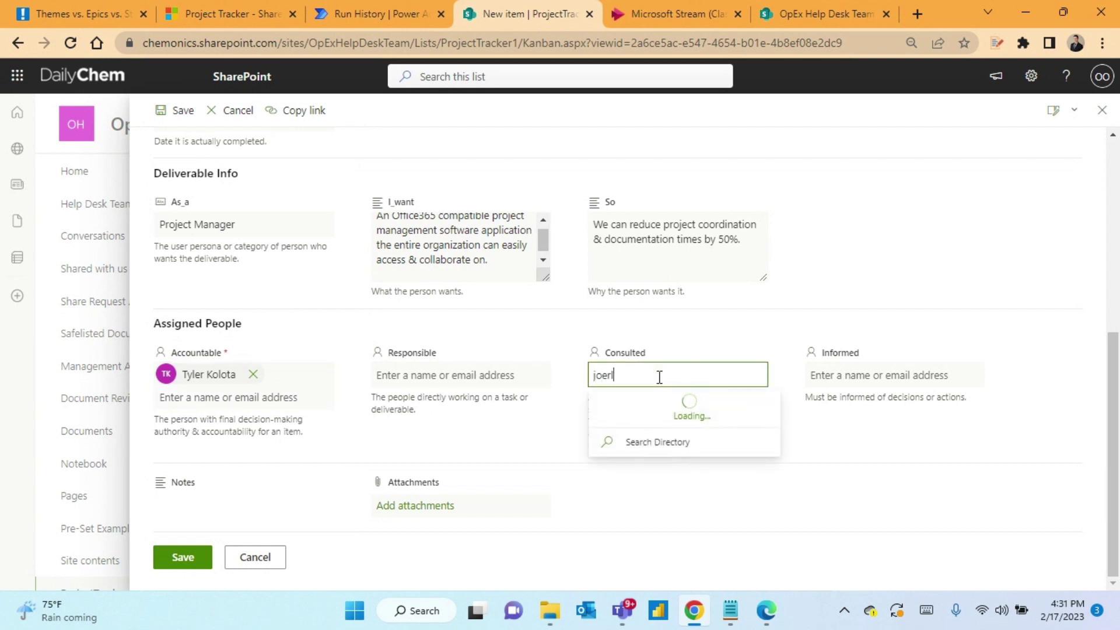
key(BackSpace)
key(BackSpace)
text(l)
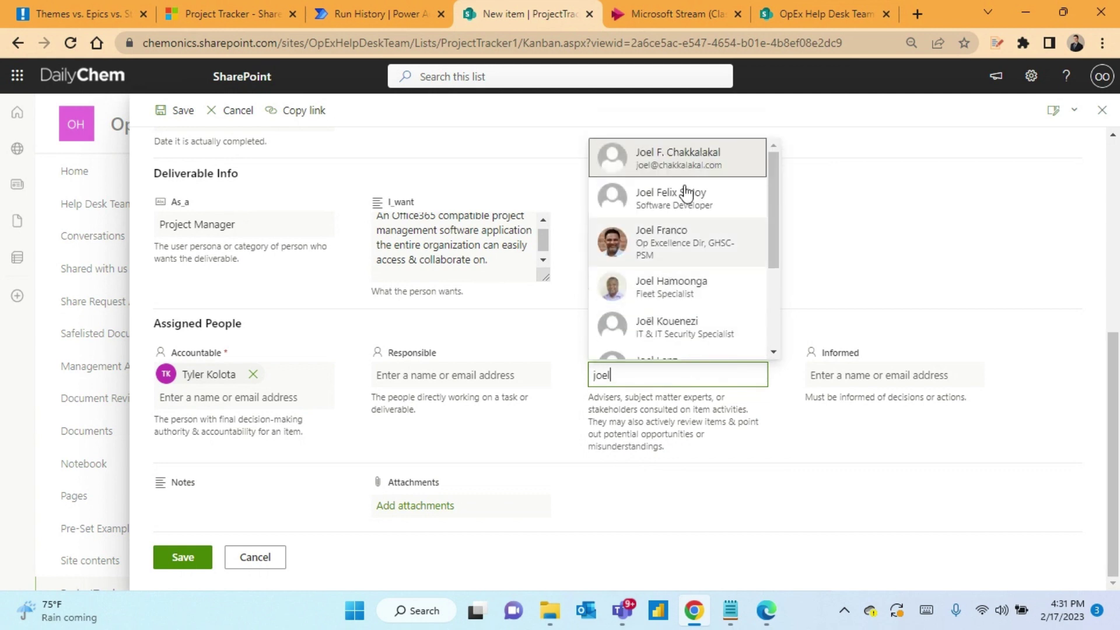
click(683, 168)
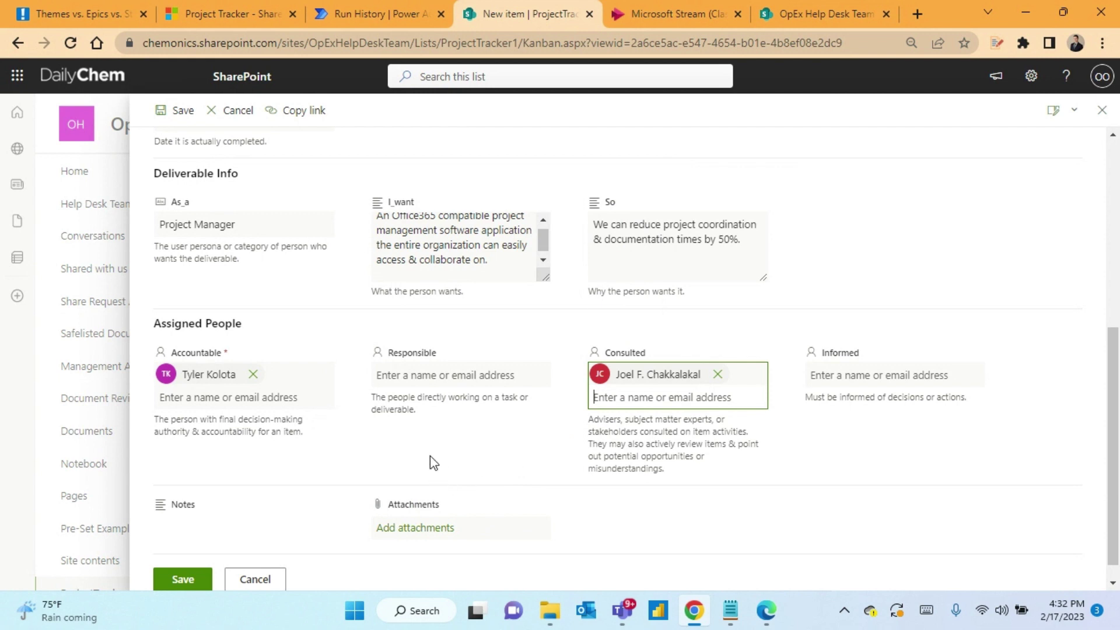
Step: Assign the OpEx Optimization service account as the item's Responsible party and save the new item
scroll(350, 451, down, 1)
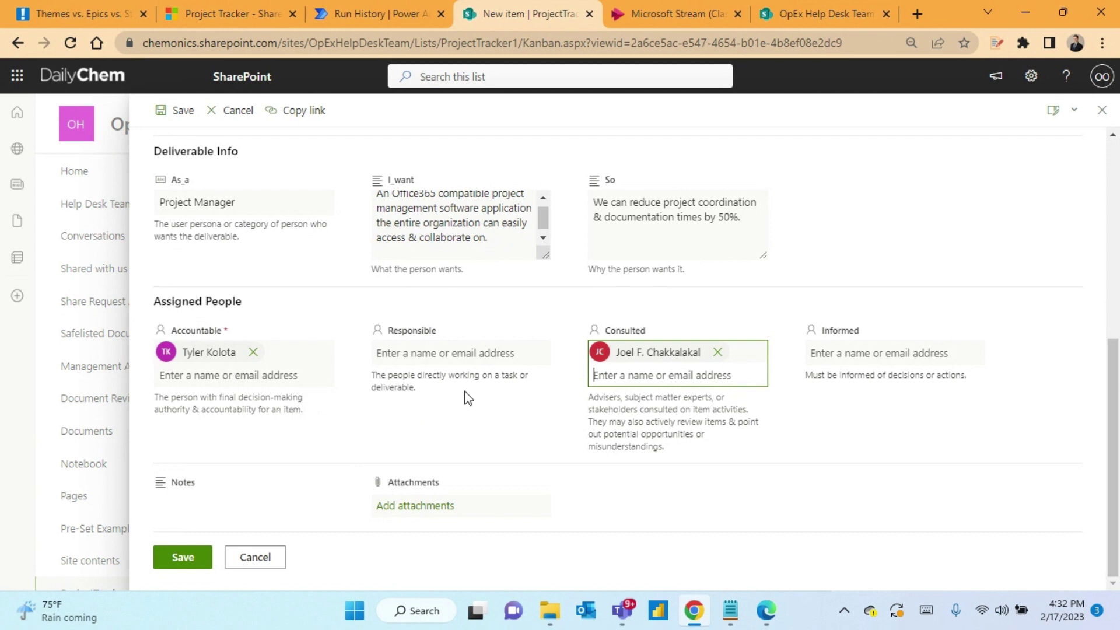
click(464, 352)
text(op)
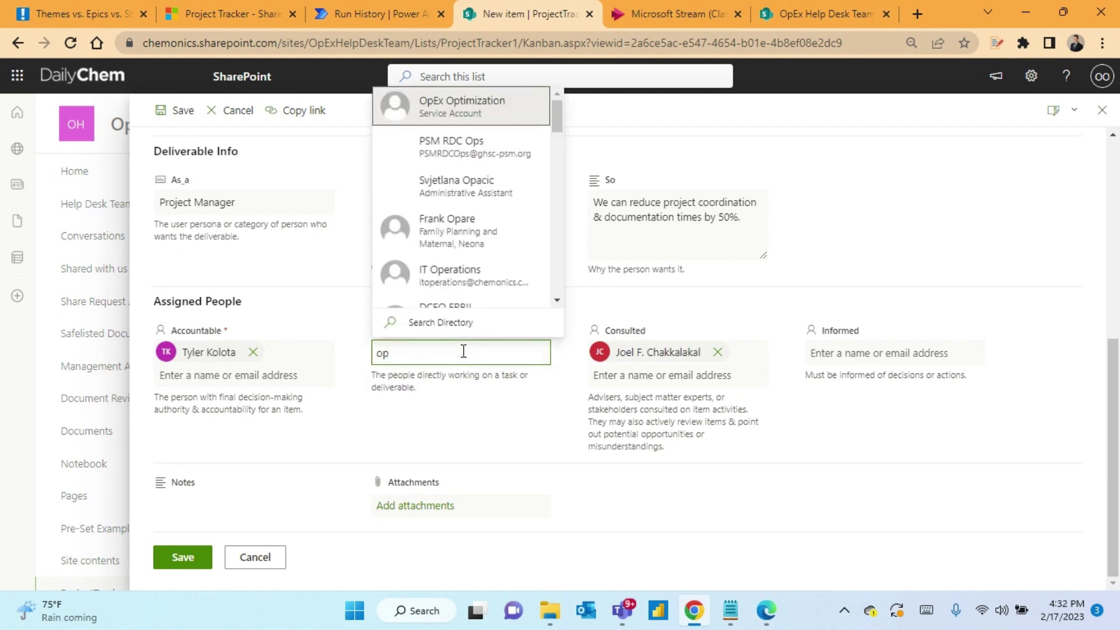
click(487, 105)
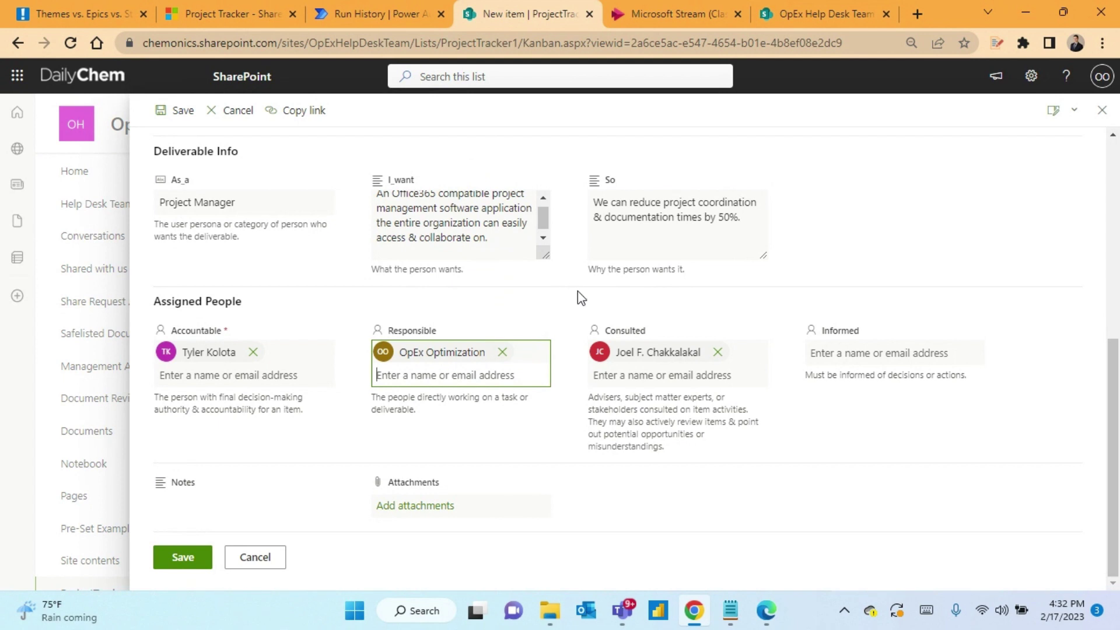
scroll(577, 299, up, 6)
scroll(556, 309, down, 6)
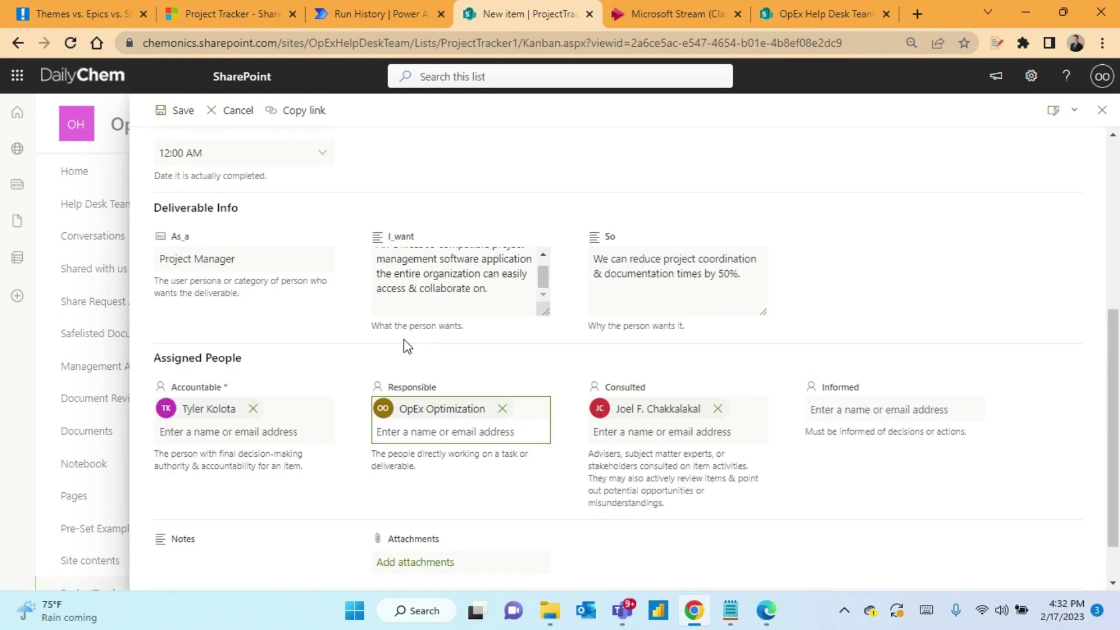
scroll(291, 514, down, 1)
click(183, 558)
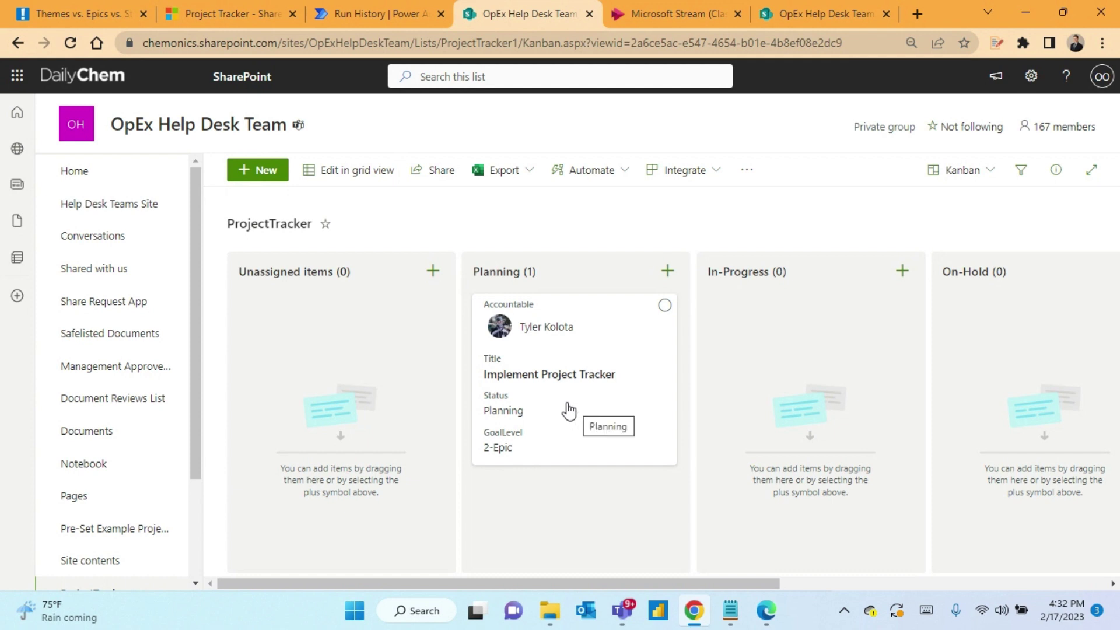
Step: Customize the Kanban card so GoalLevel comes first, followed by Title and Accountable
click(985, 175)
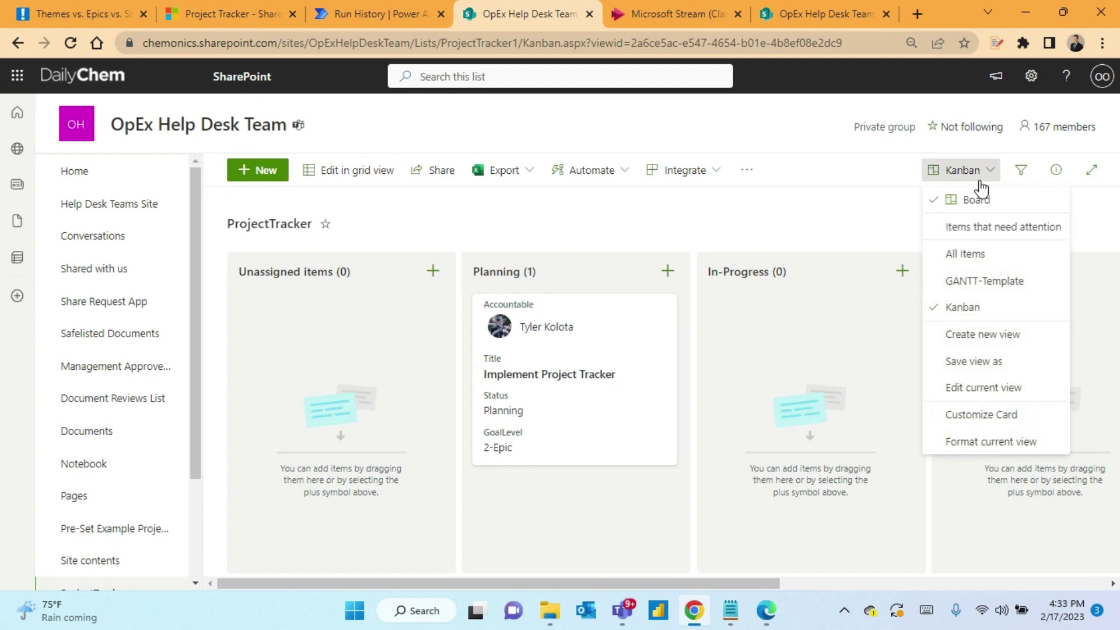
click(1030, 422)
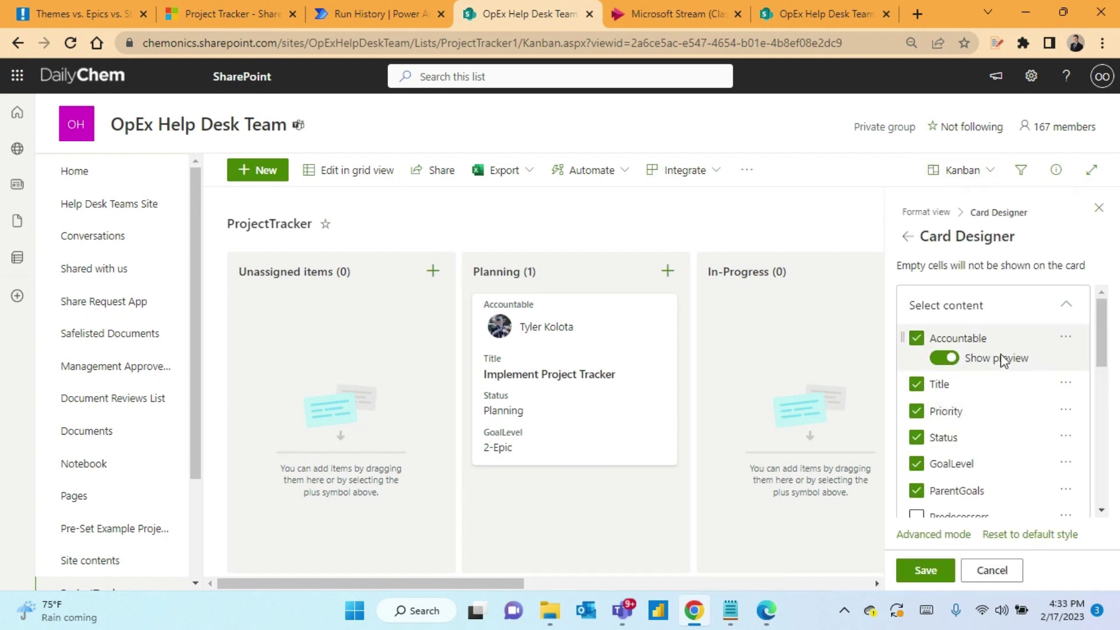
scroll(1006, 374, down, 10)
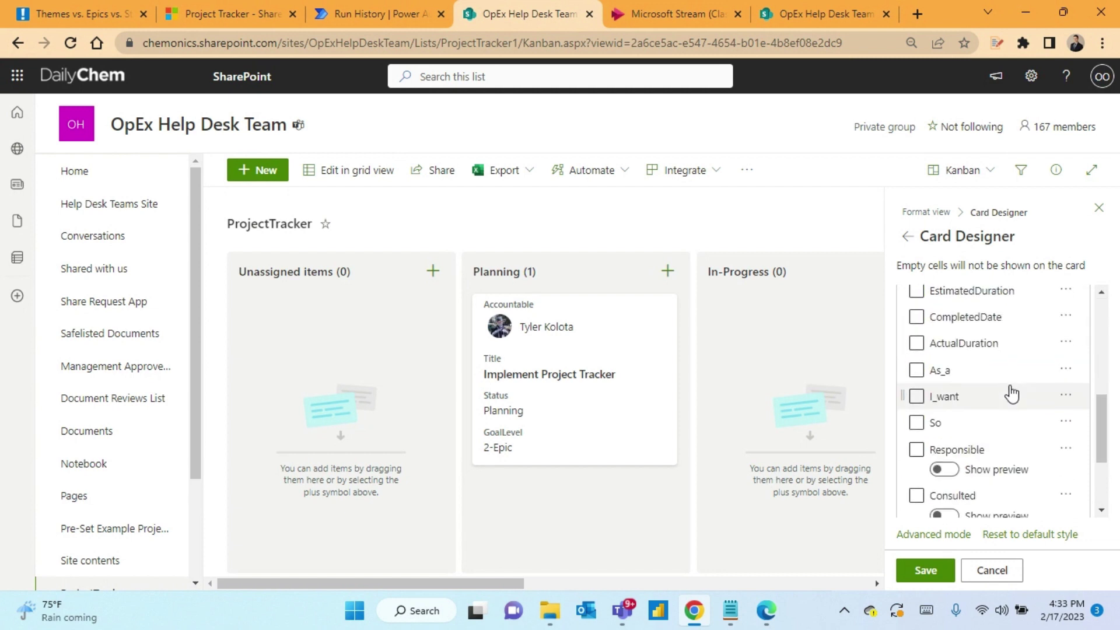
scroll(1013, 395, up, 8)
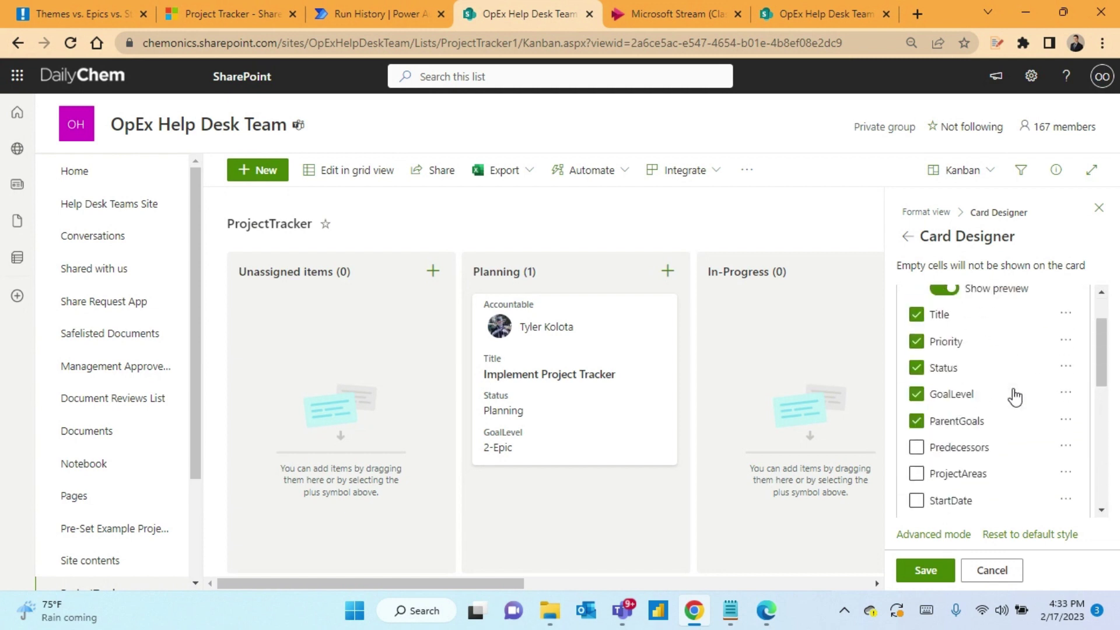
scroll(1014, 397, up, 2)
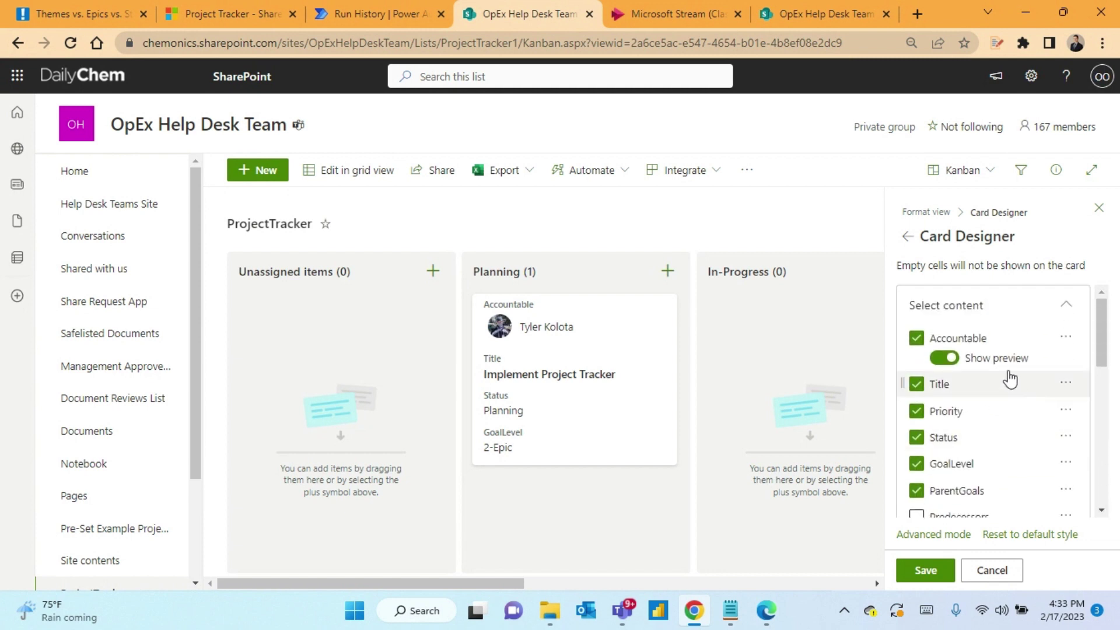
drag(989, 391, 980, 337)
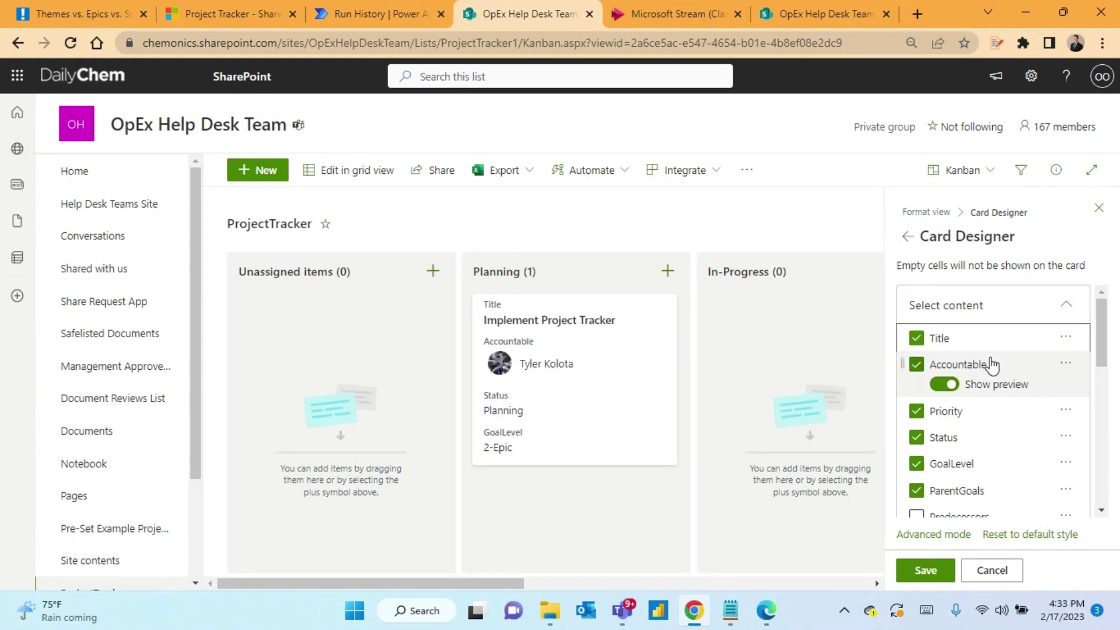
drag(960, 464, 960, 338)
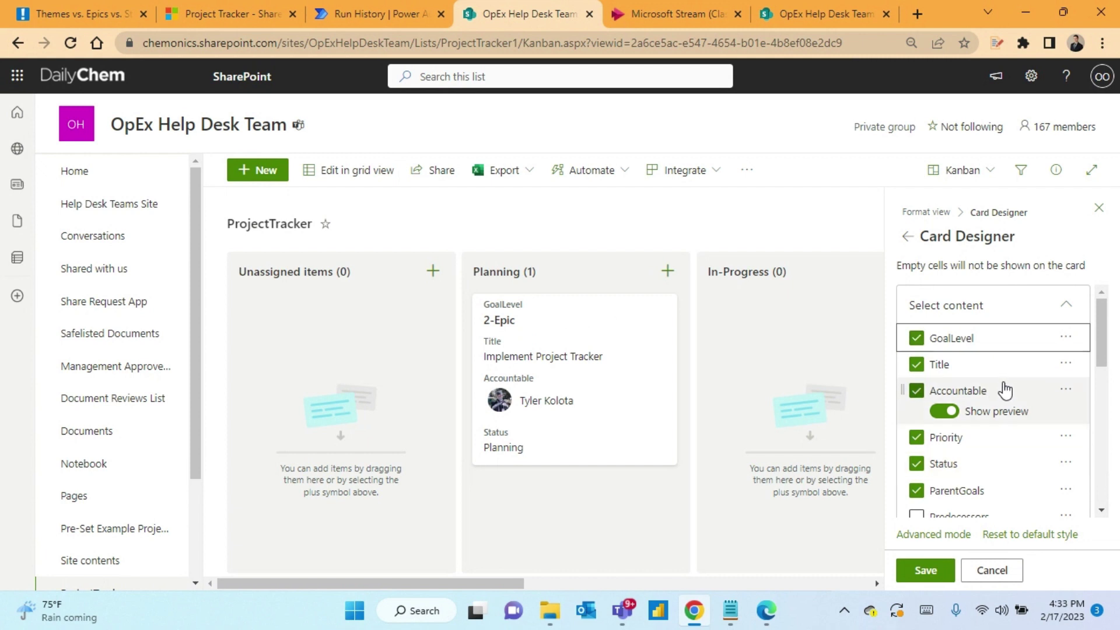
Step: Remove the Status, ParentGoals and Priority fields from the Kanban card
click(916, 465)
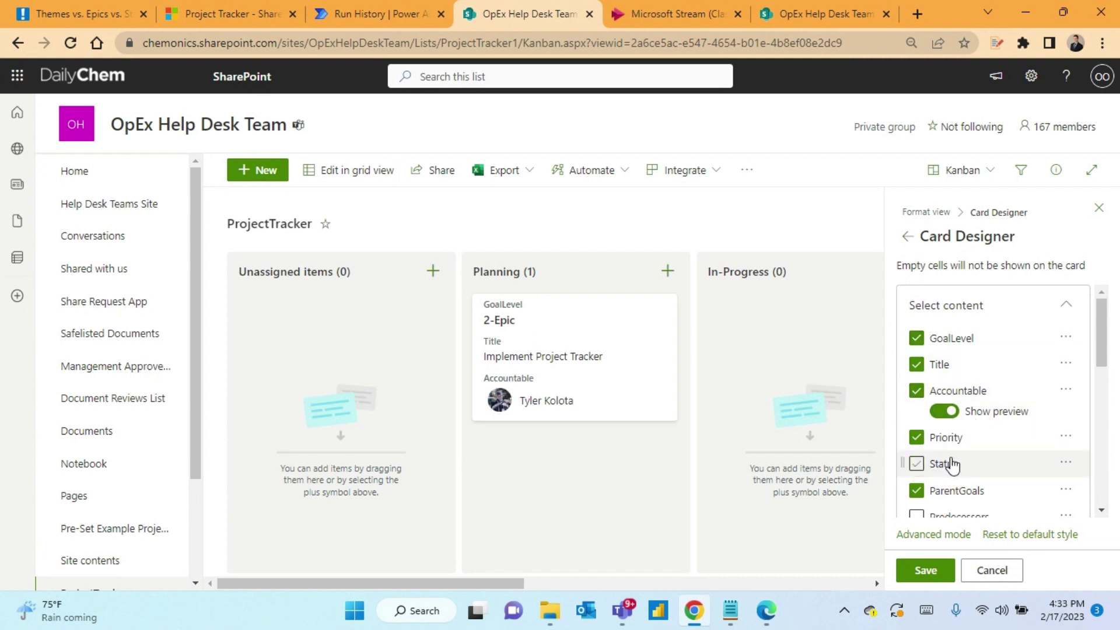
click(917, 491)
click(917, 438)
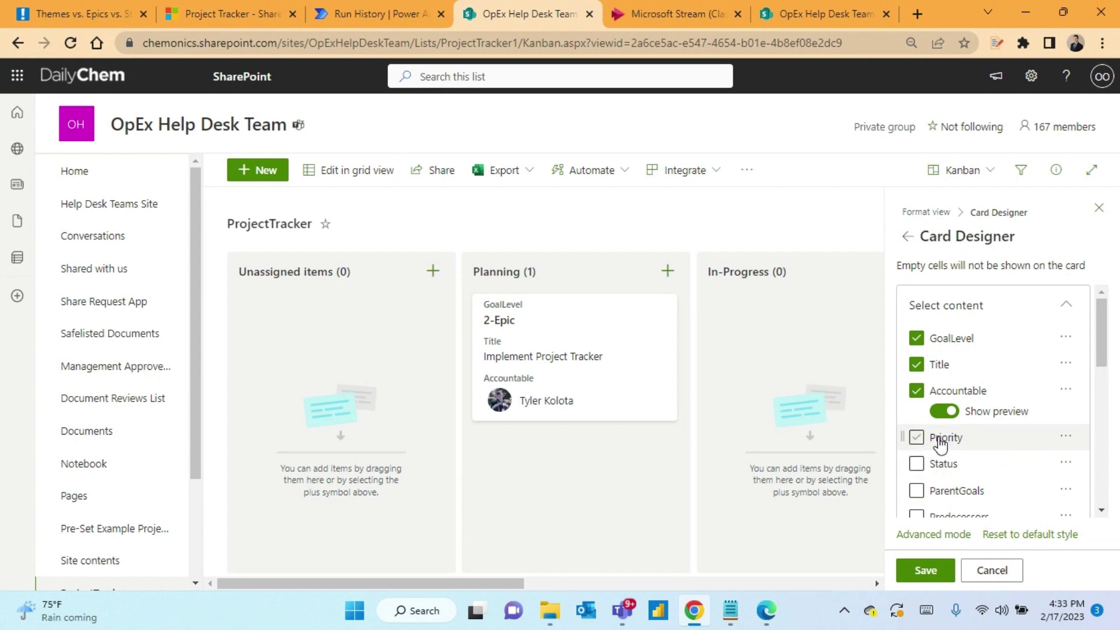
Step: Add ProjectAreas to the Kanban card between Title and Accountable, and save the card design
scroll(940, 445, down, 2)
click(925, 462)
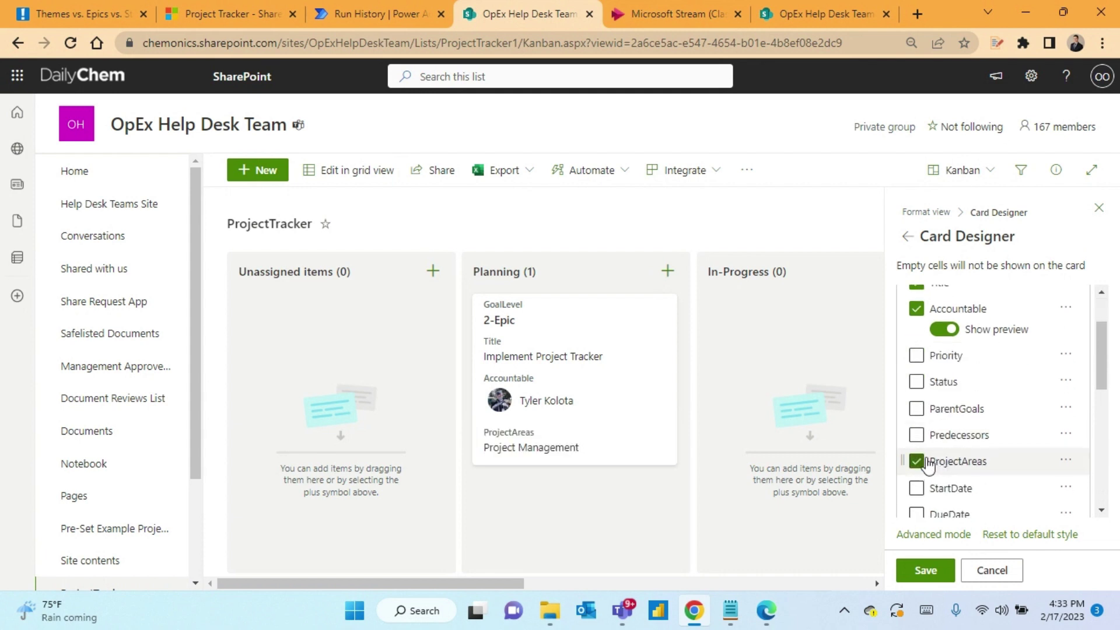
drag(951, 462, 951, 318)
scroll(986, 388, up, 2)
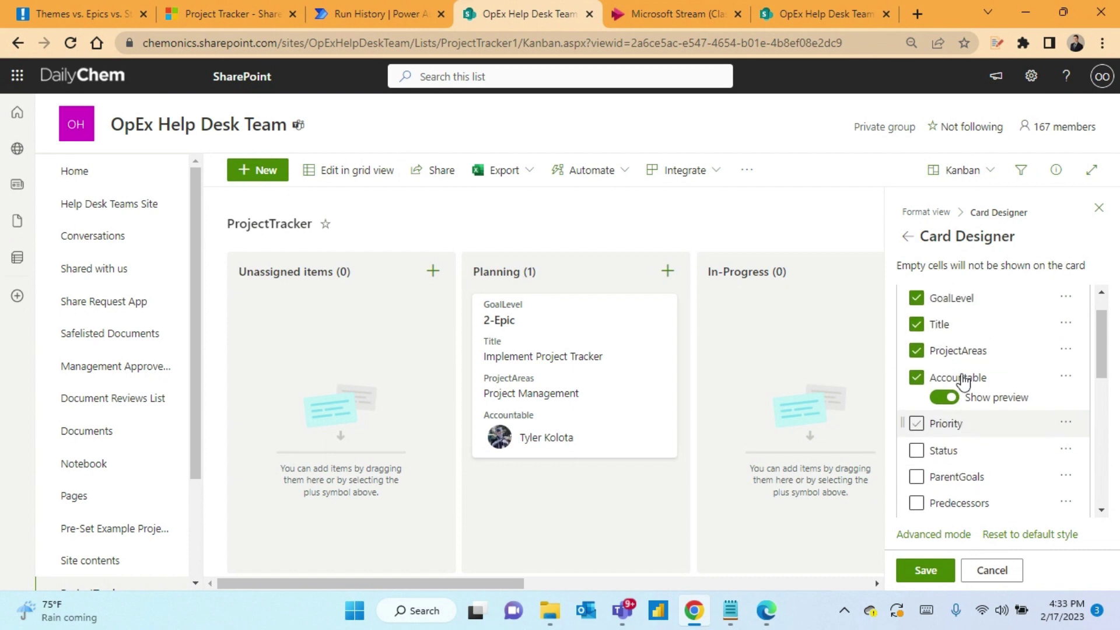
click(927, 571)
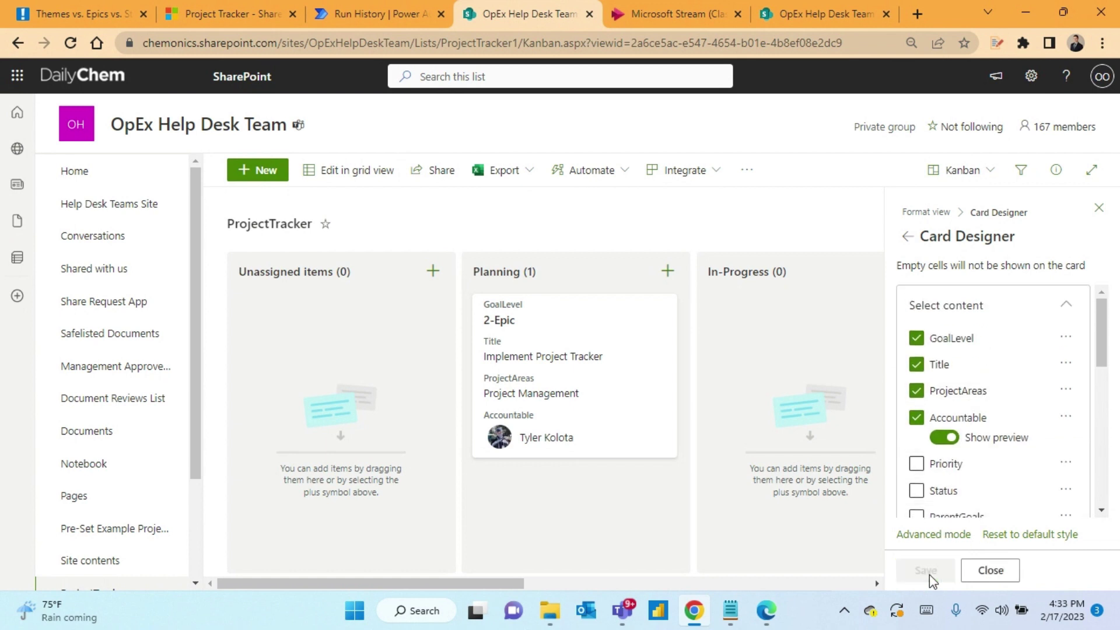
click(994, 577)
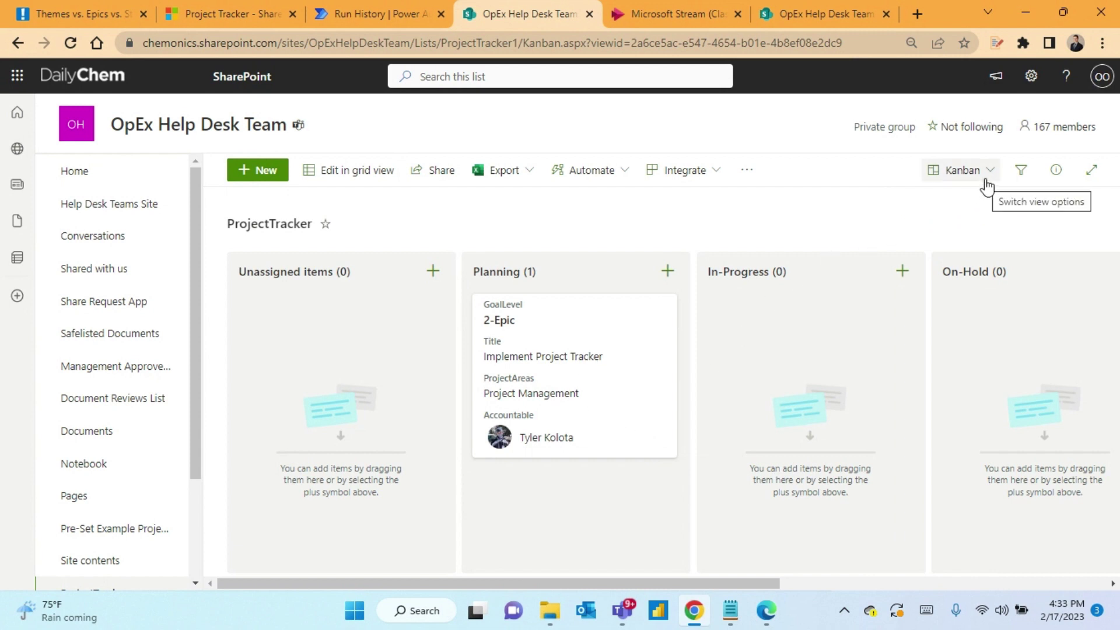
Step: Check which filters the Kanban view offers and switch the ProjectTracker list to the All Items view
click(1022, 170)
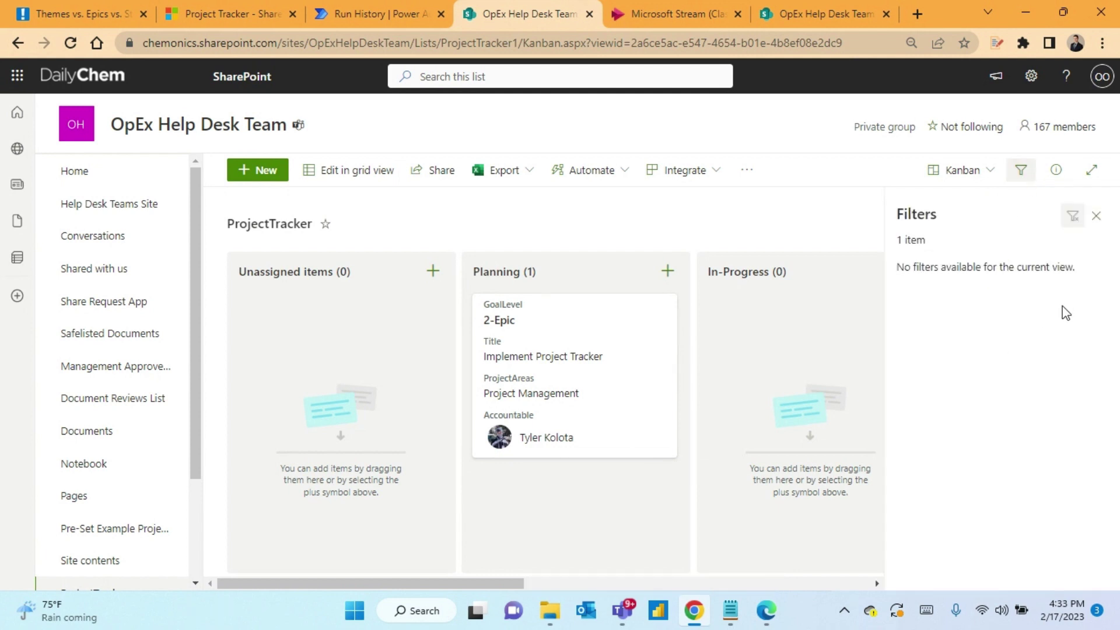
click(1097, 216)
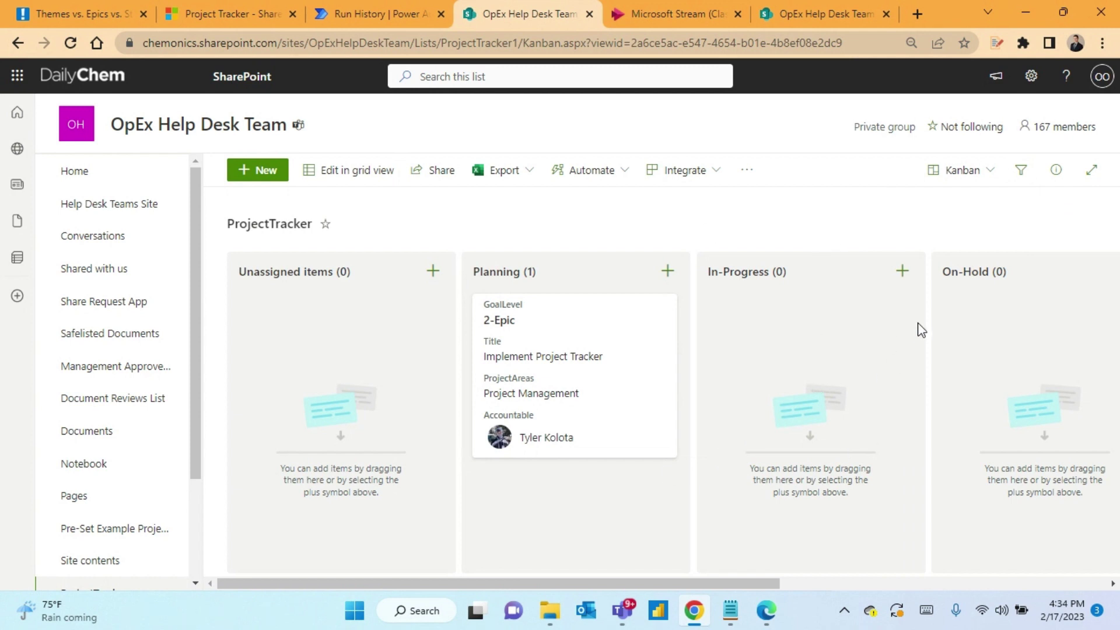
click(988, 174)
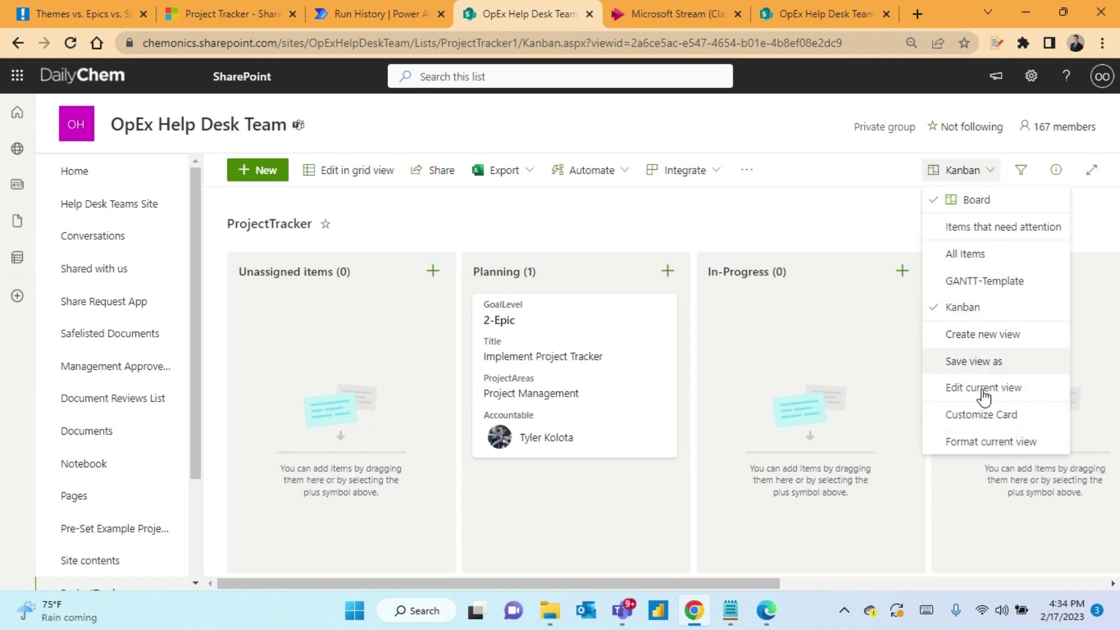
click(985, 257)
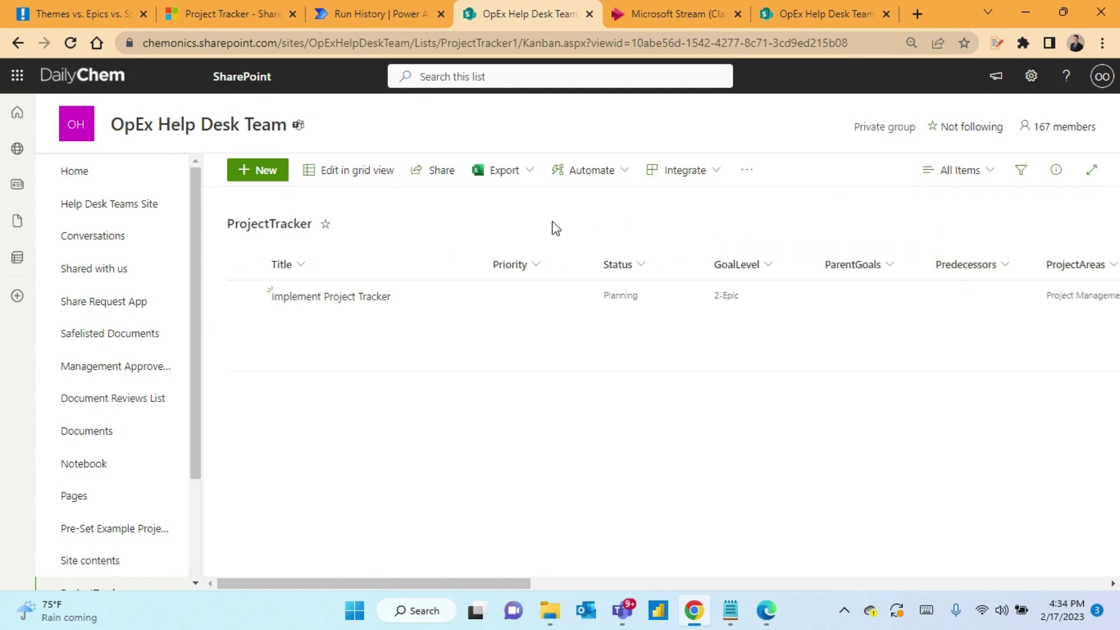
Step: Pin the Status column to the filters pane
drag(431, 584, 480, 588)
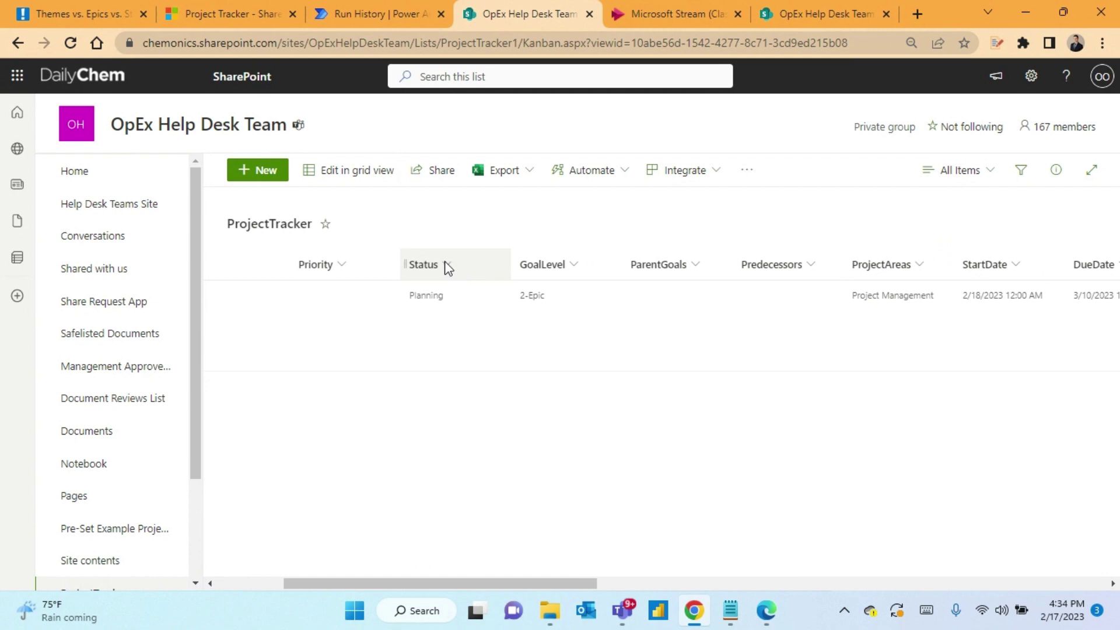
click(446, 266)
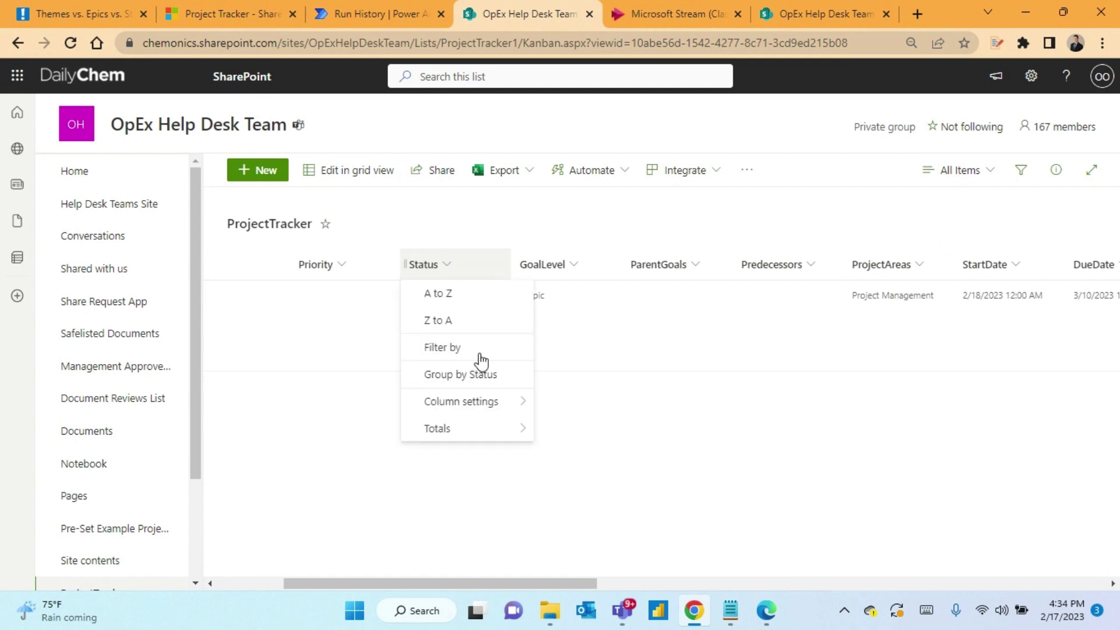
mouse_move(494, 411)
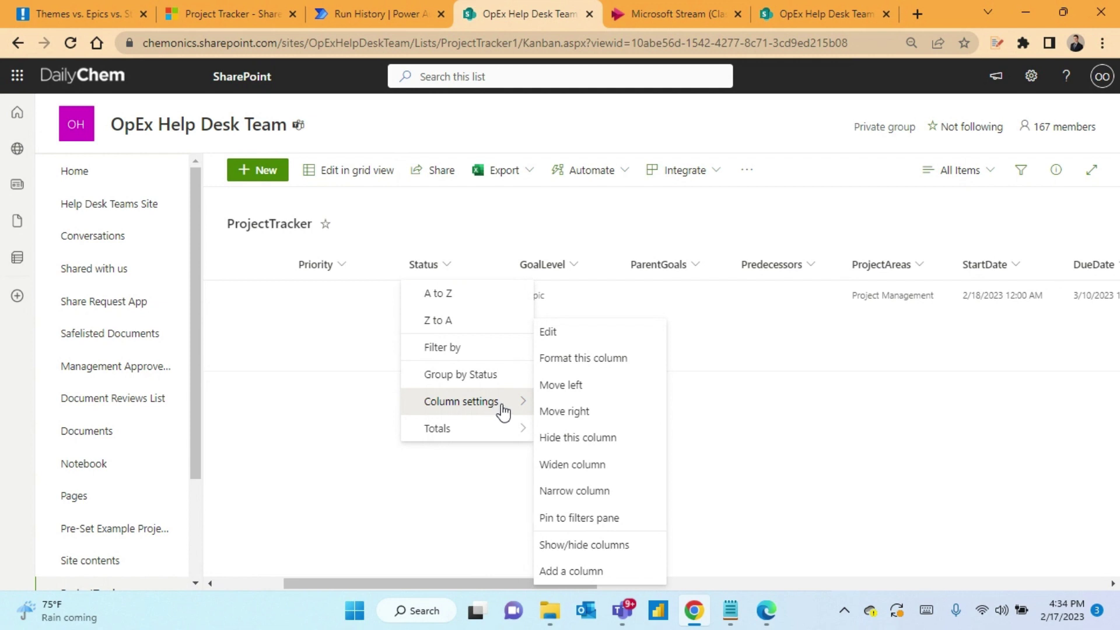
click(616, 520)
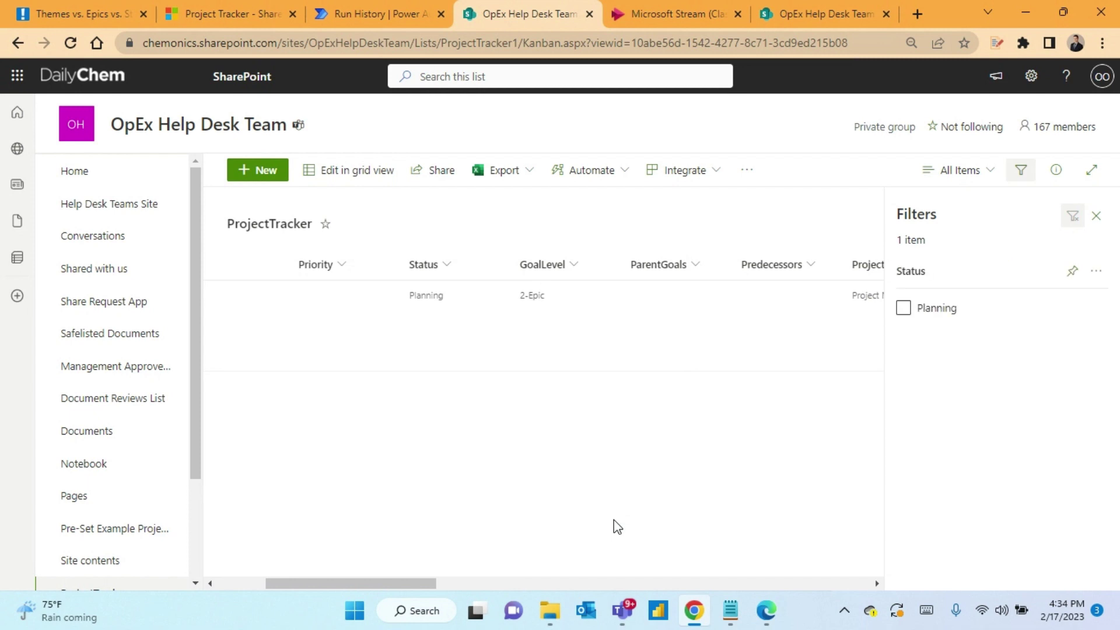
Step: Pin the Accountable and Responsible columns to the filters pane
drag(403, 584, 737, 595)
click(565, 265)
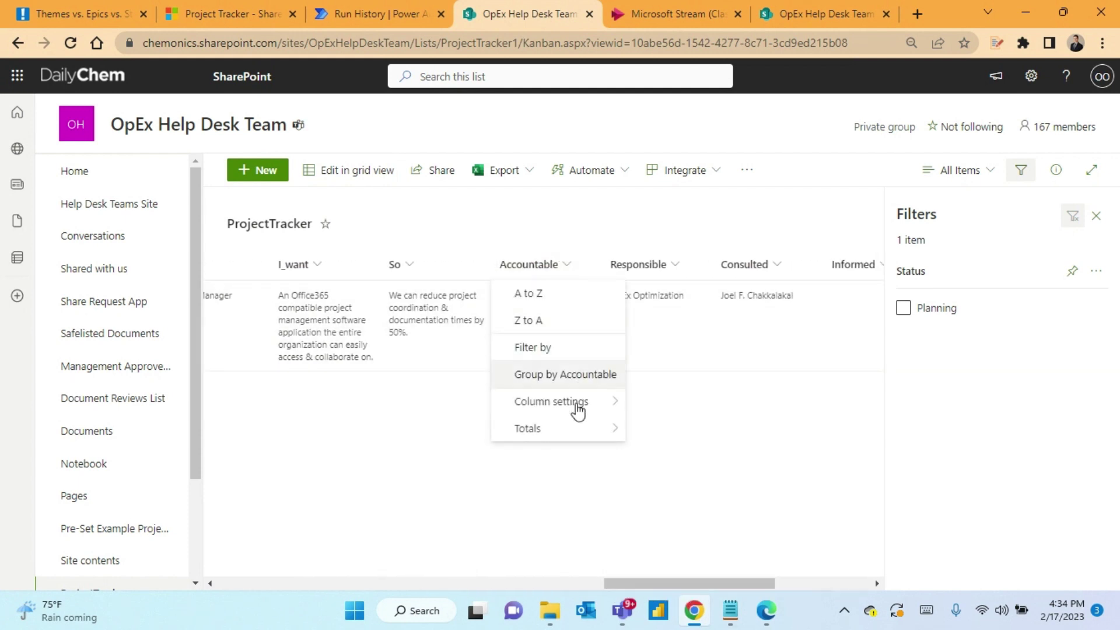
mouse_move(591, 412)
click(681, 519)
click(674, 270)
mouse_move(695, 320)
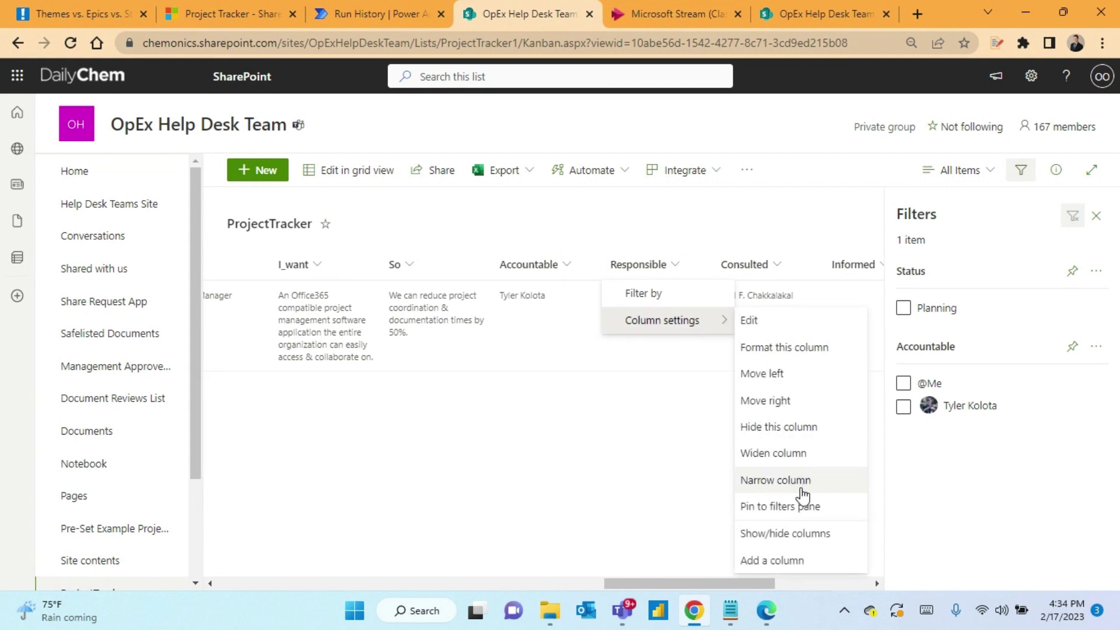
click(793, 508)
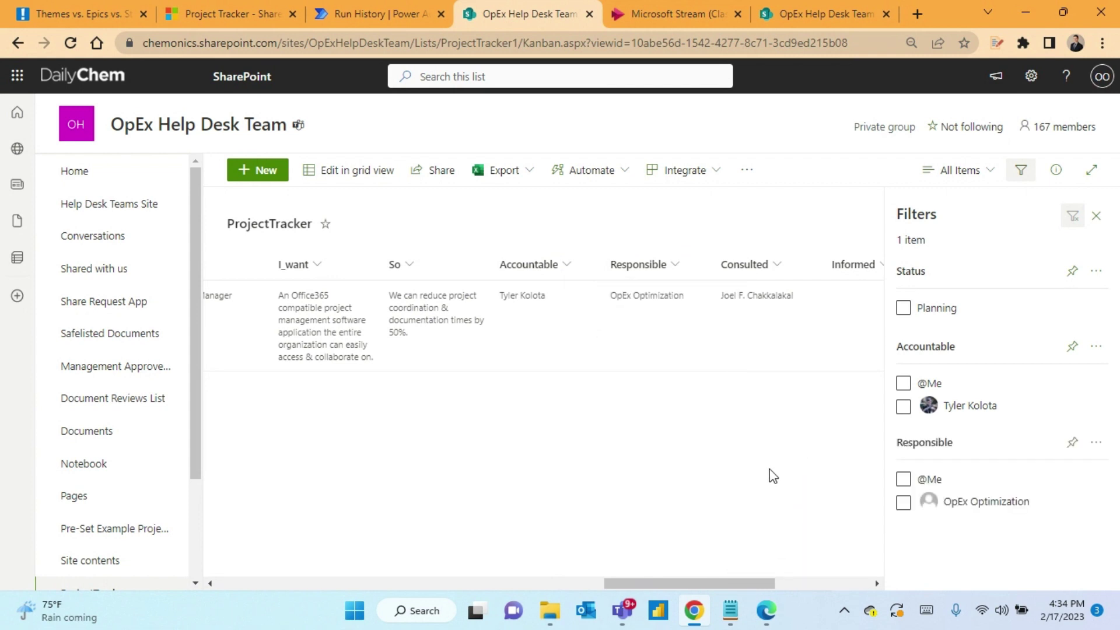
Step: Pin the ParentGoals and GoalLevel columns to the filters pane
drag(655, 582, 374, 587)
click(474, 269)
mouse_move(513, 327)
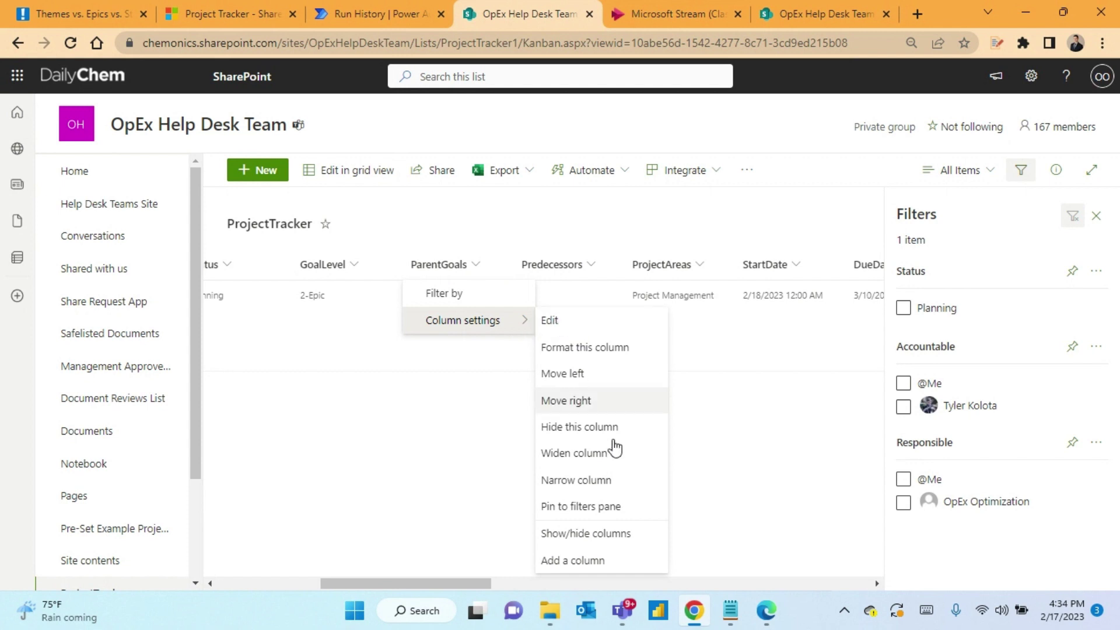
click(591, 507)
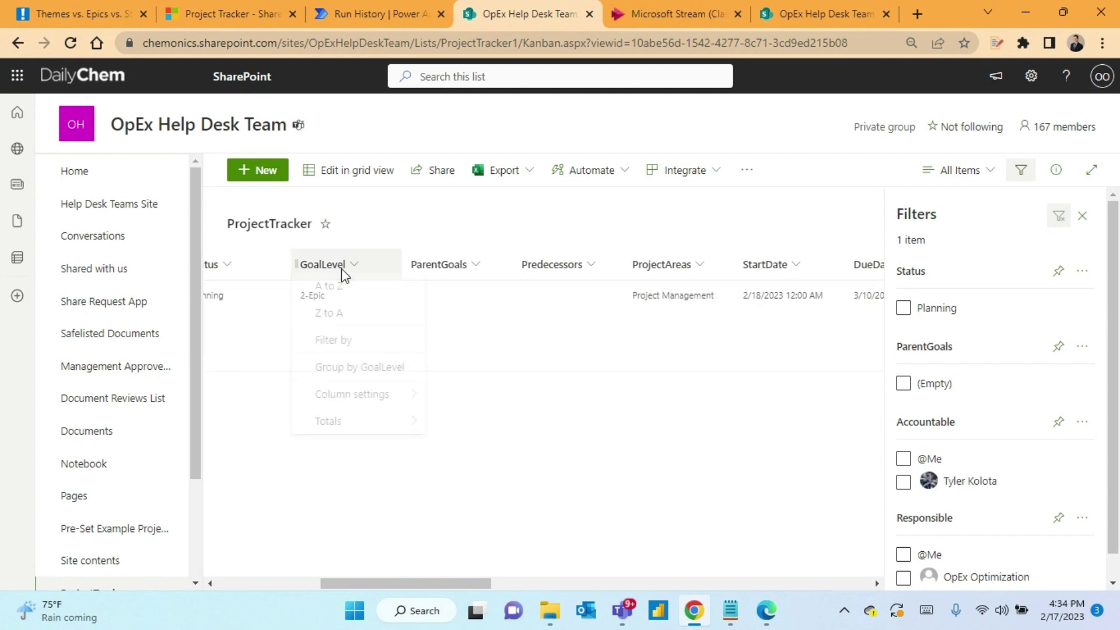
click(341, 267)
mouse_move(392, 409)
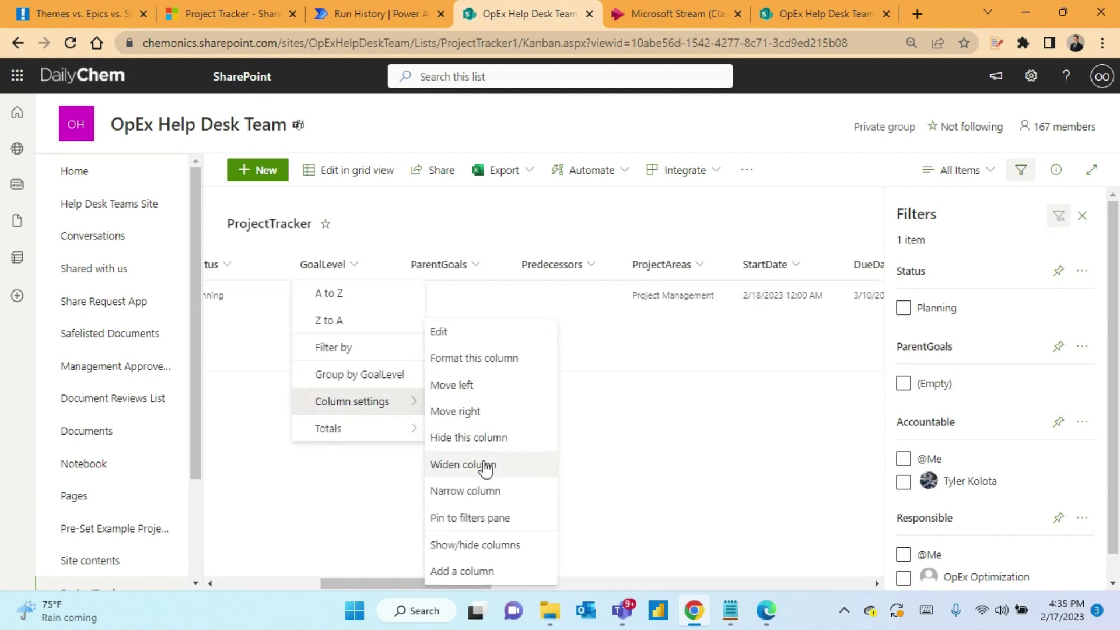
click(482, 522)
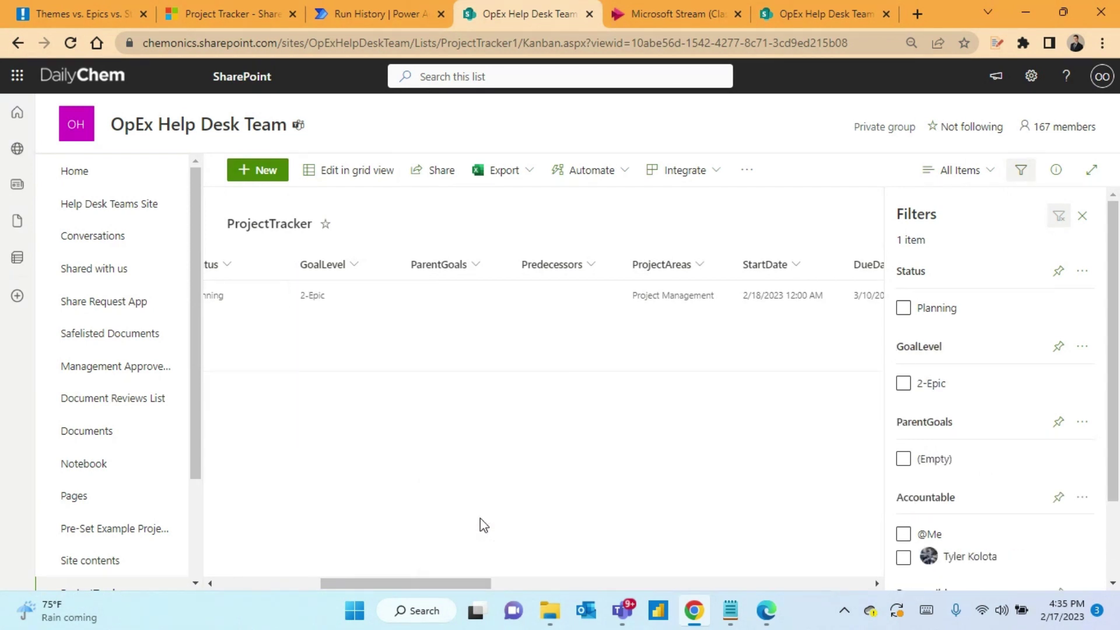
Step: Pin the ProjectAreas column to the filters pane
click(703, 264)
mouse_move(700, 320)
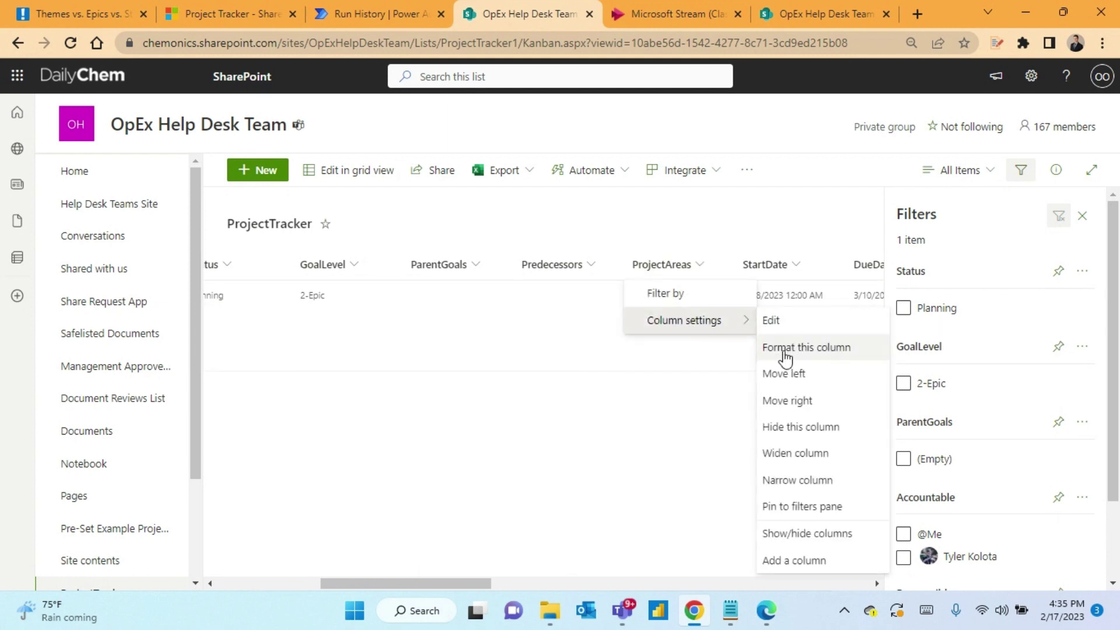
click(804, 524)
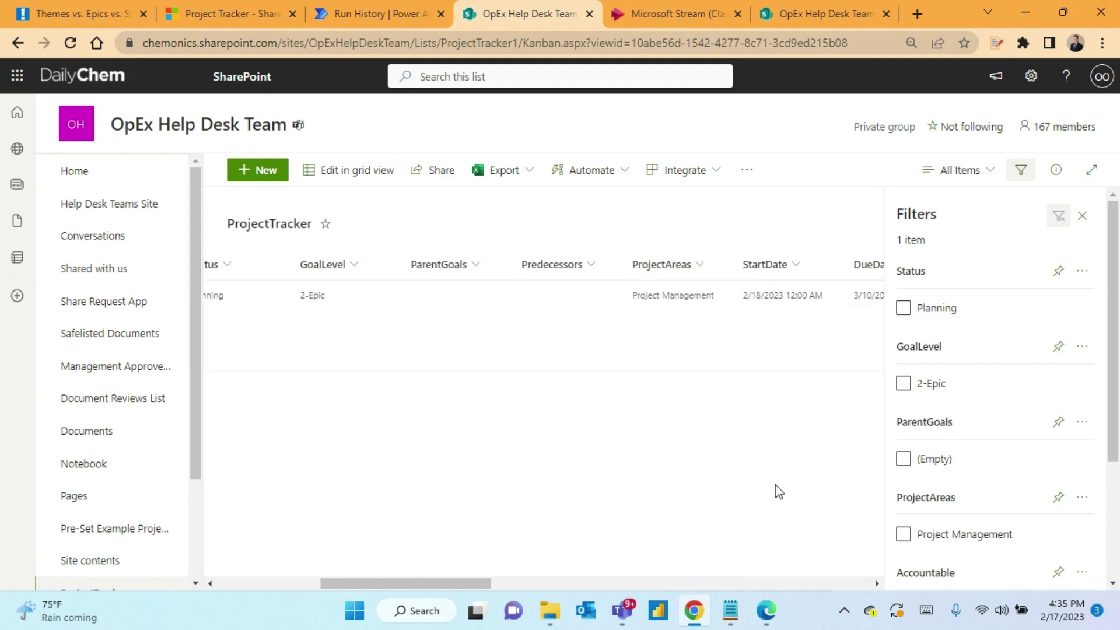
Step: Pin the DueDate column of the ProjectTracker list to the filters pane
drag(445, 583, 562, 586)
click(442, 266)
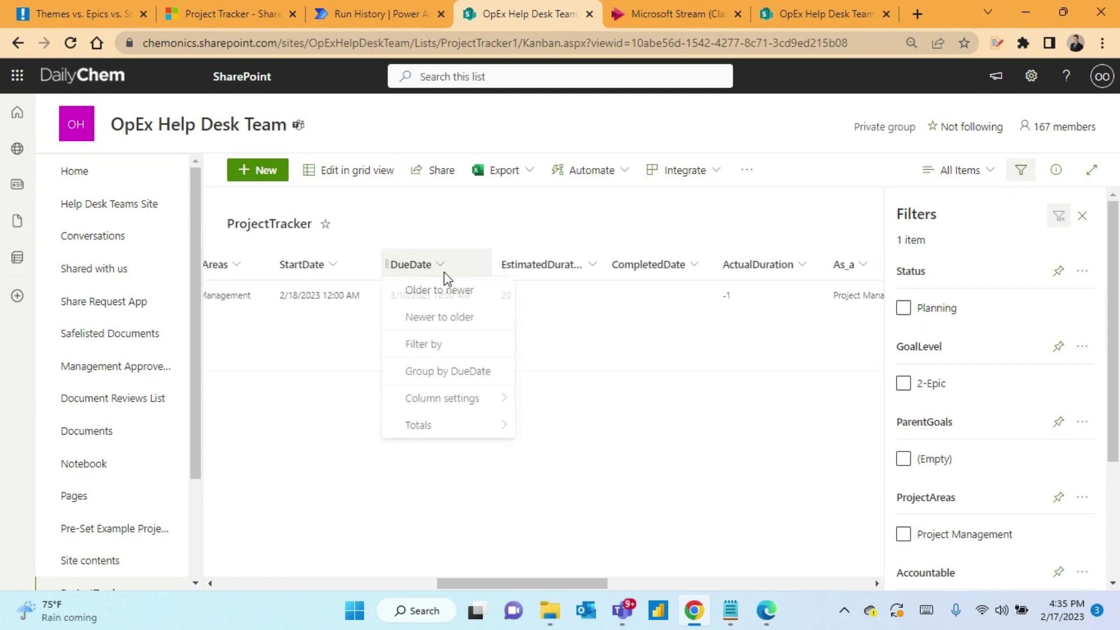
mouse_move(474, 400)
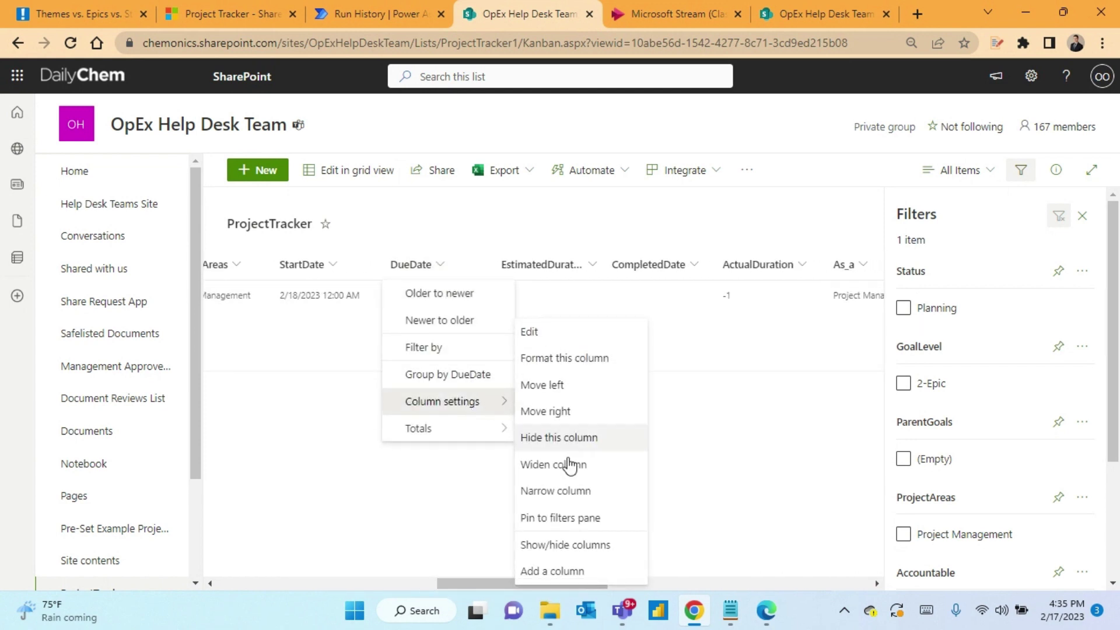
click(576, 518)
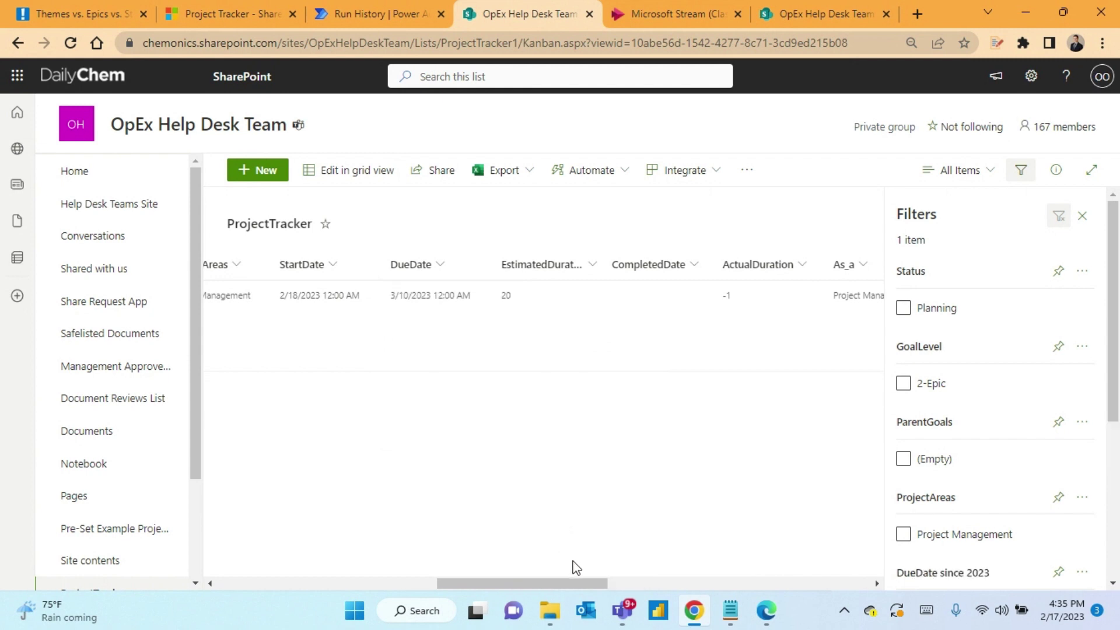
Step: Pin the Predecessors column of the ProjectTracker list to the filters pane
drag(551, 583, 423, 573)
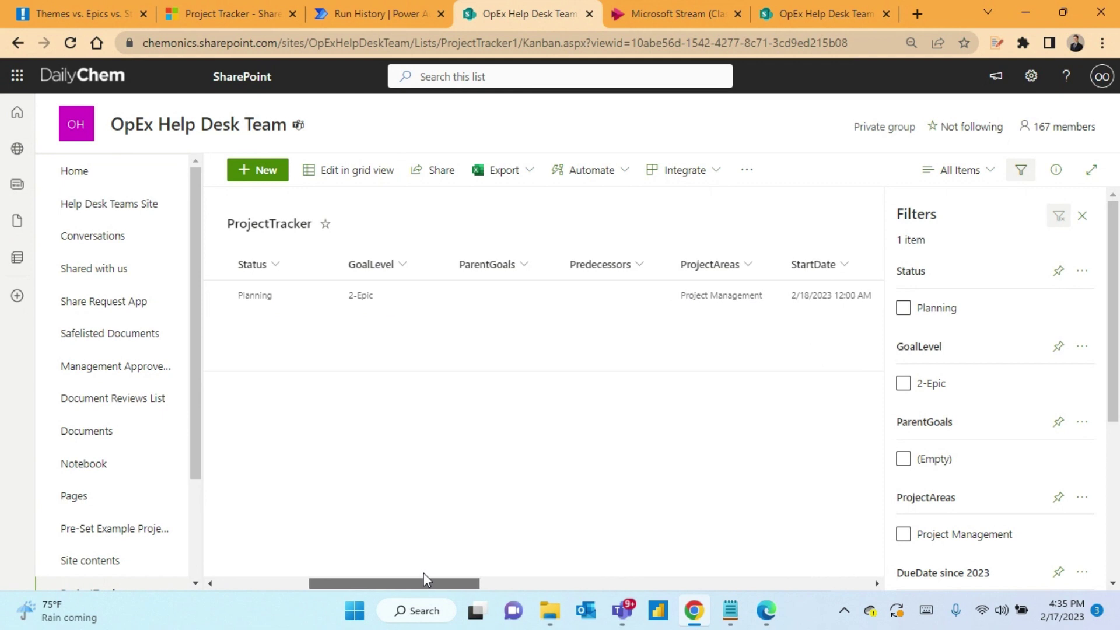
click(628, 274)
mouse_move(642, 321)
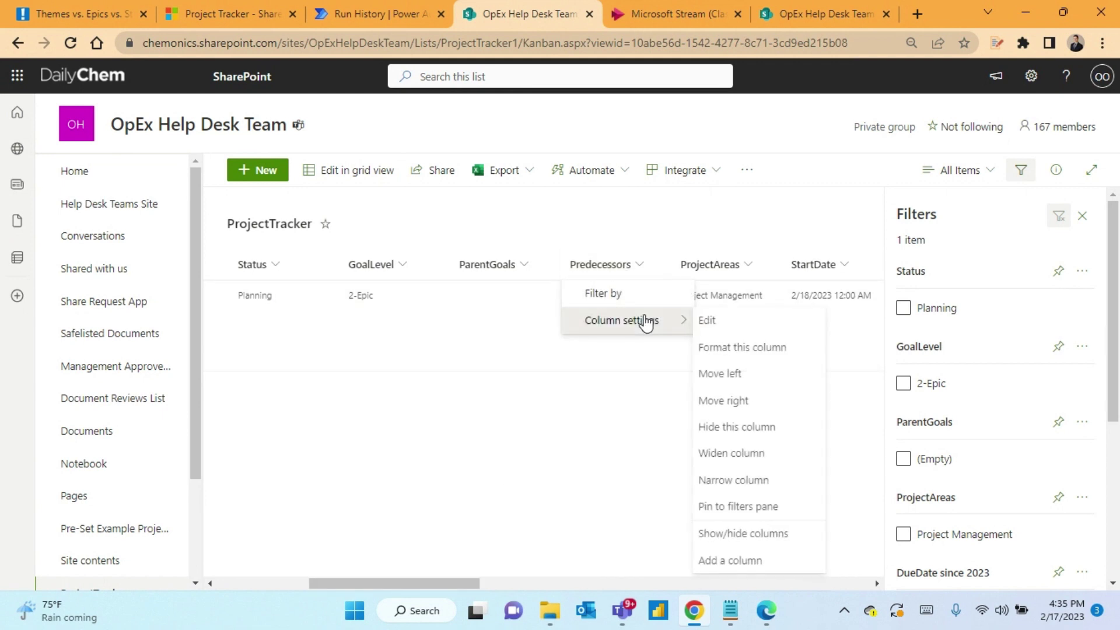
click(738, 507)
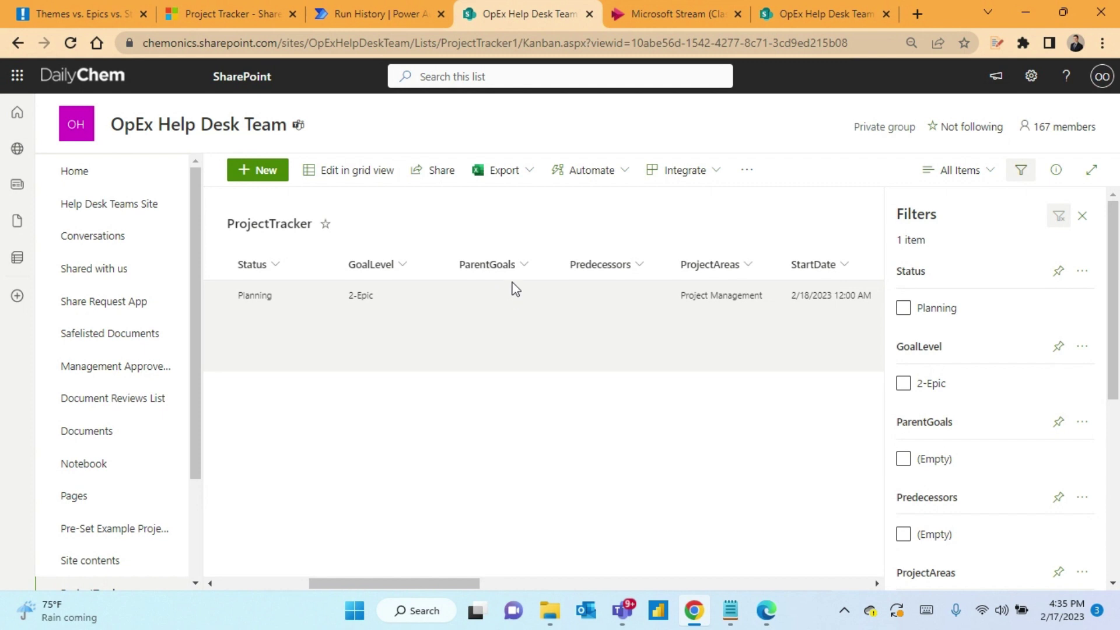
Step: Inspect the ParentGoals and Predecessors choices in the list item's edit form, cancel the edit, and close the filters pane
click(451, 344)
click(307, 172)
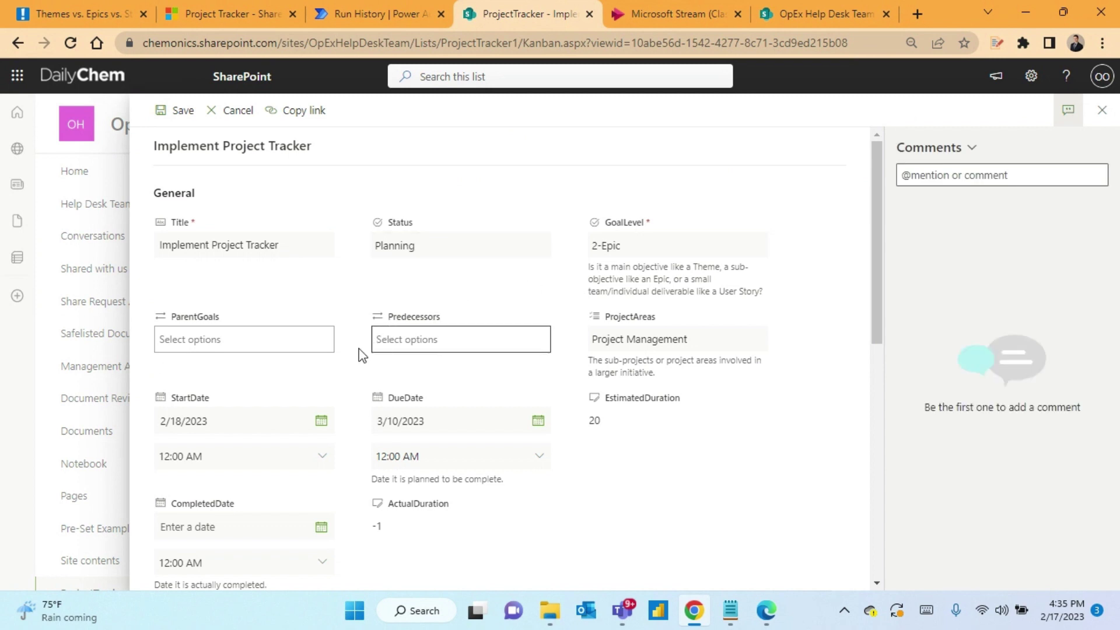
click(281, 339)
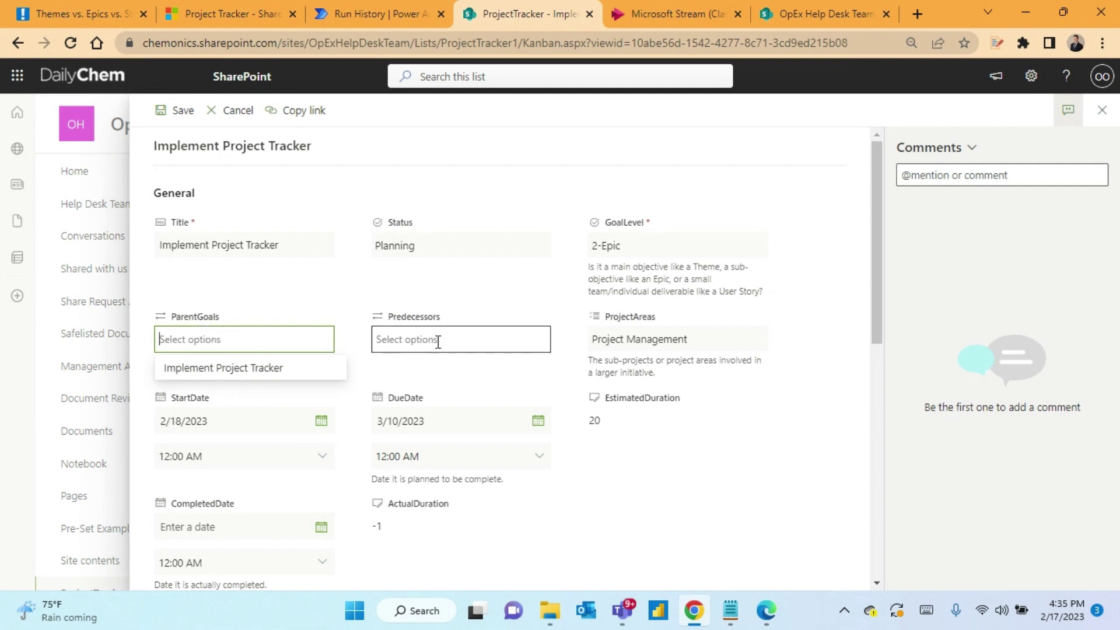
click(466, 341)
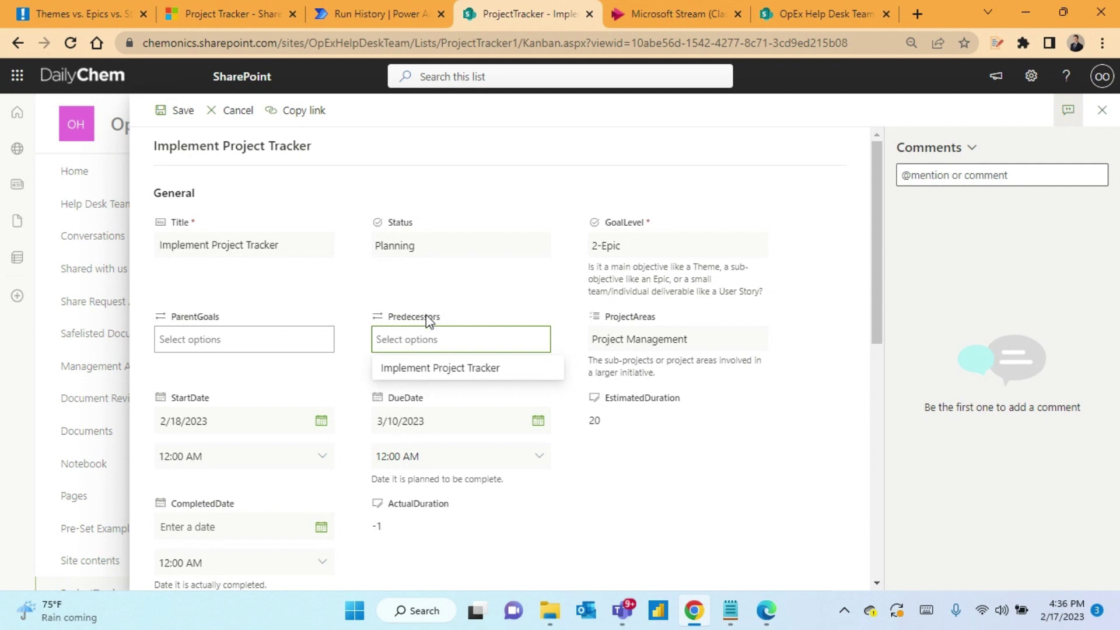
click(239, 110)
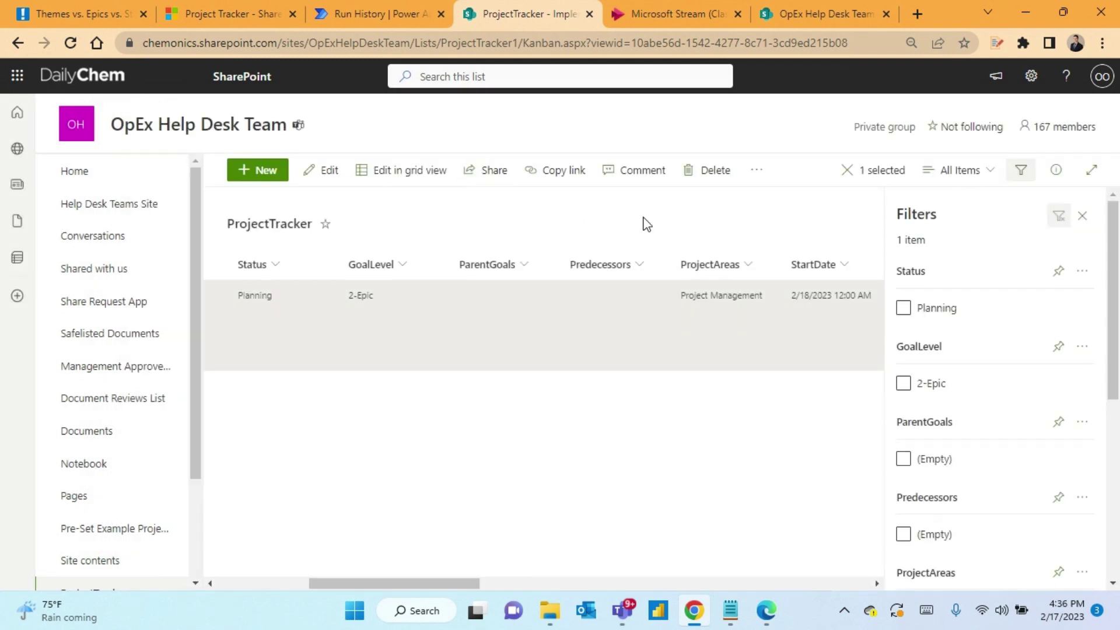
click(1082, 216)
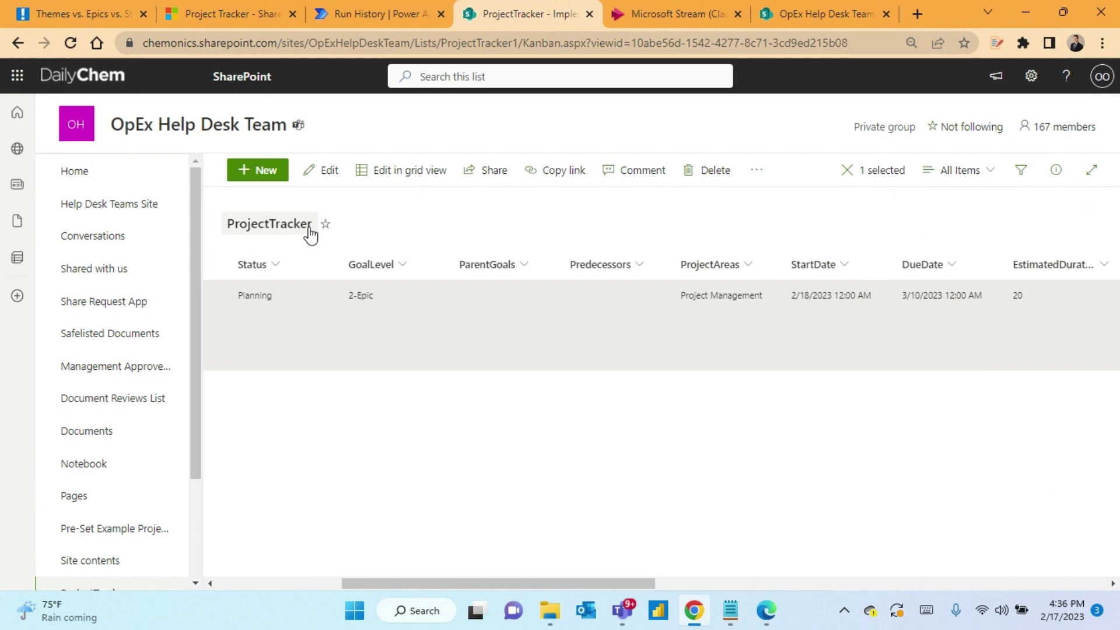
Step: Go to the Pre-Set Example Project Tracker list and view the Implement Project Tracker item in the In-Progress bucket
click(124, 535)
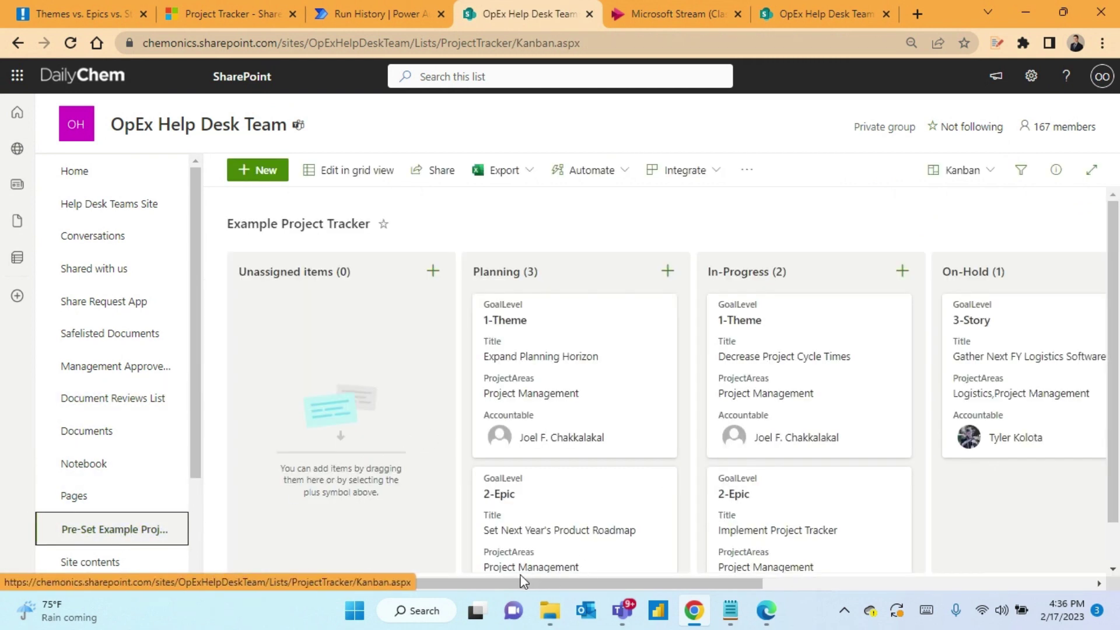
drag(508, 585, 583, 587)
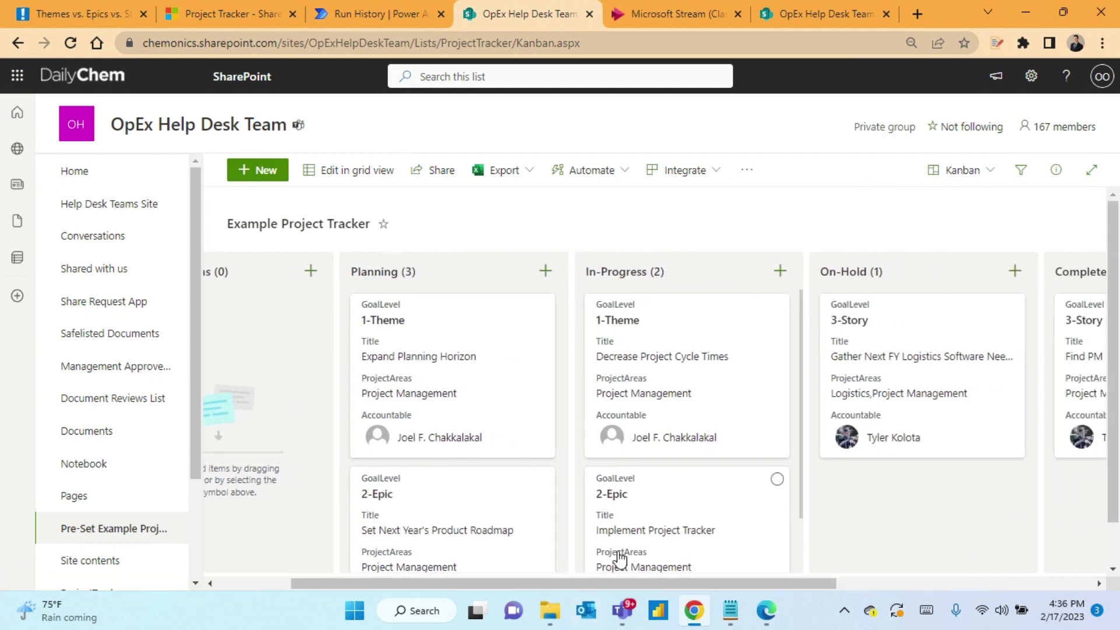
scroll(654, 473, down, 1)
click(733, 465)
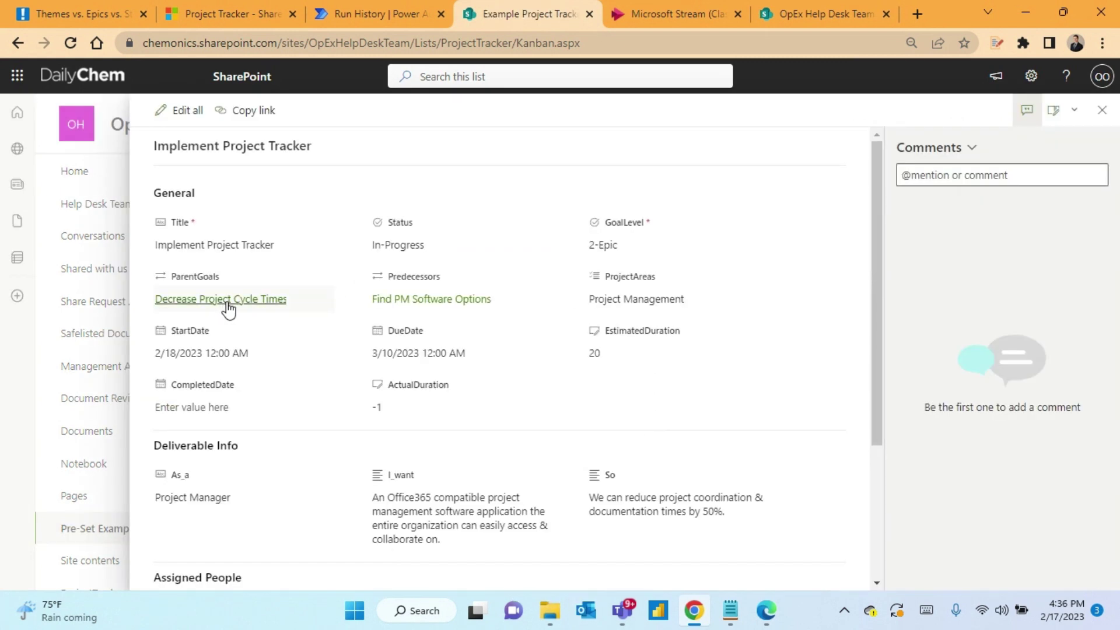
Step: Follow the item's Decrease Project Cycle Times parent goal, look through its linked record, and return to the Kanban board
click(246, 299)
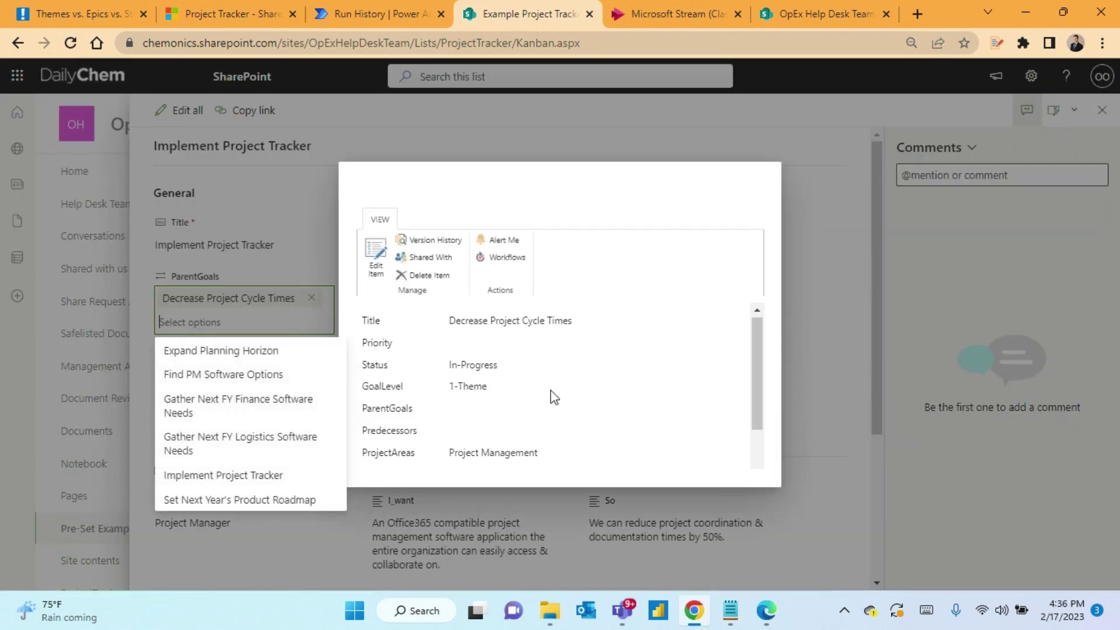
scroll(555, 400, down, 3)
scroll(582, 395, up, 3)
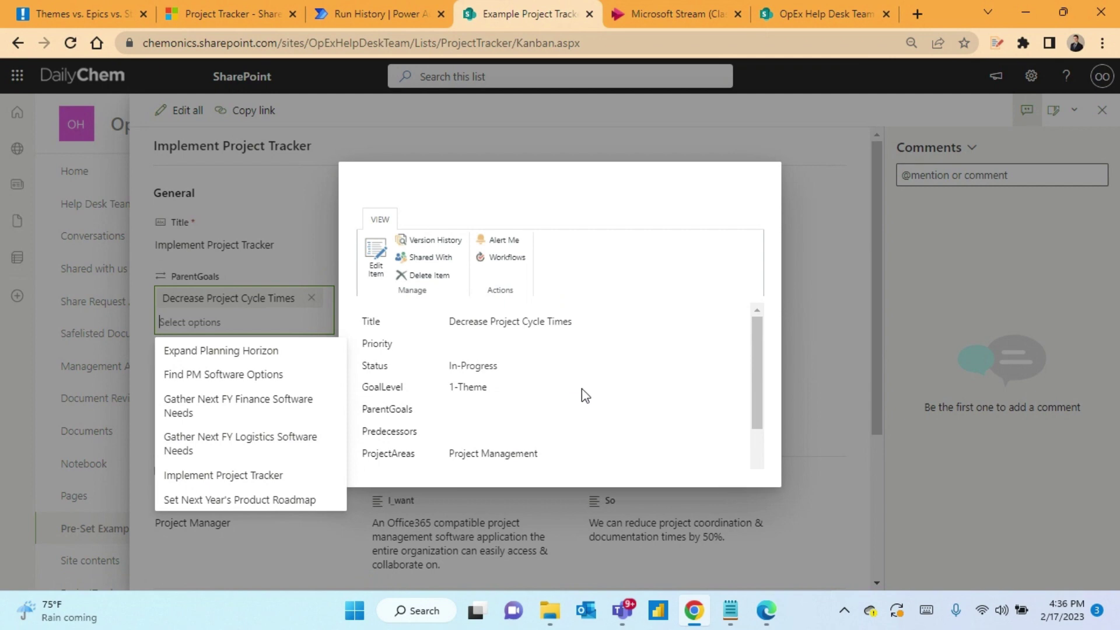
scroll(582, 388, down, 6)
click(829, 180)
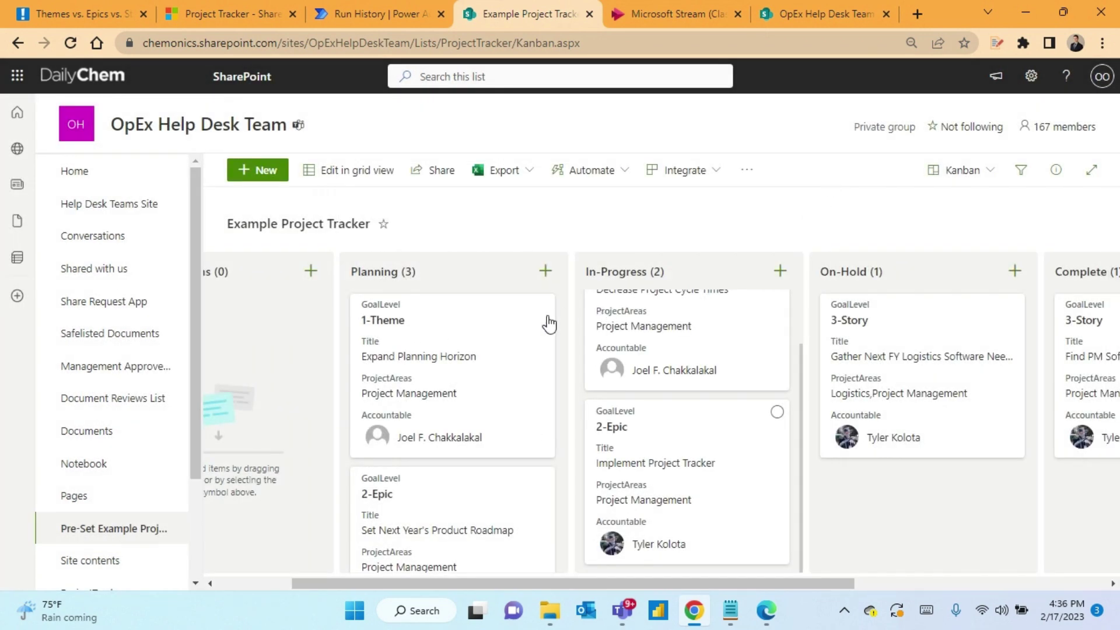
Step: Examine the full details of the Decrease Project Cycle Times theme card and close it
scroll(670, 450, up, 2)
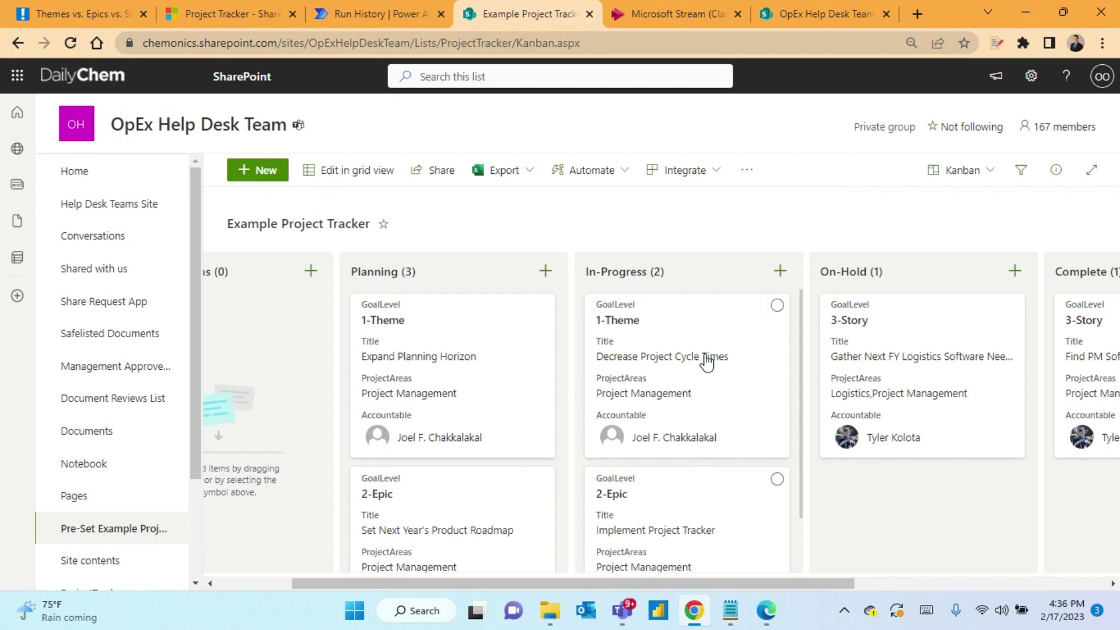
click(697, 357)
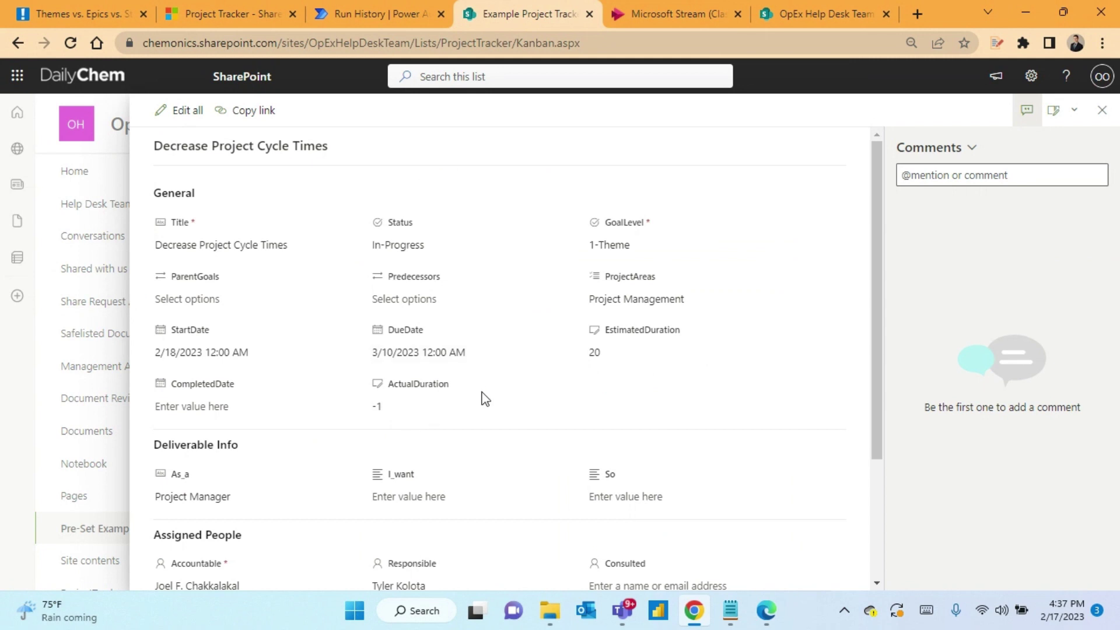
scroll(482, 405, down, 3)
scroll(526, 373, up, 3)
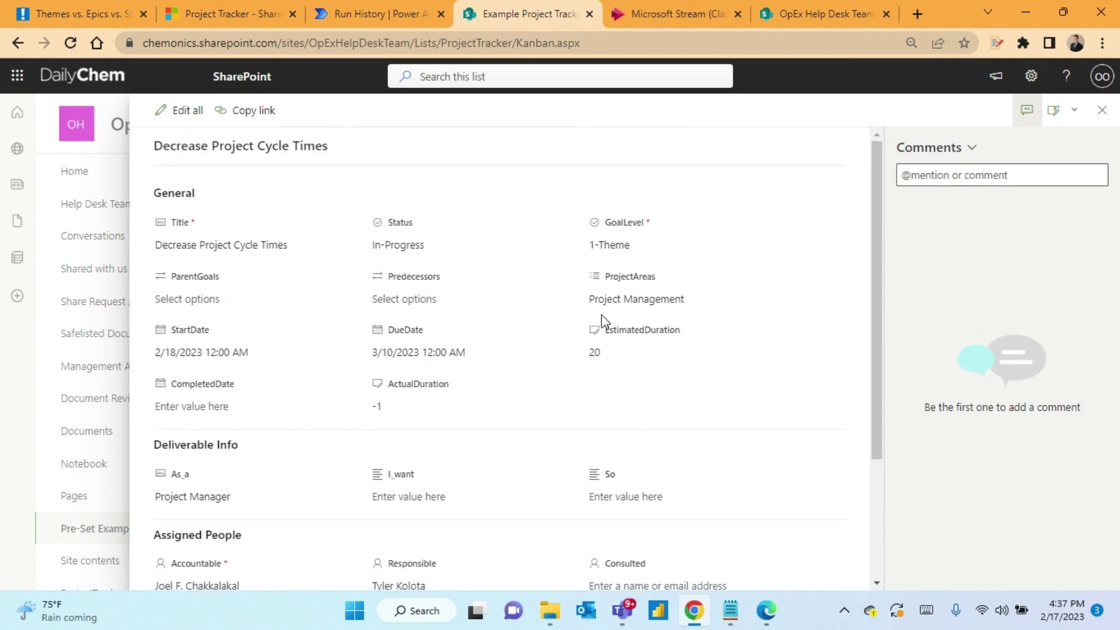
click(1102, 110)
Step: Look through the filters available on the example Kanban board, from GoalLevel to Responsible, and close the filters pane
drag(717, 584, 842, 586)
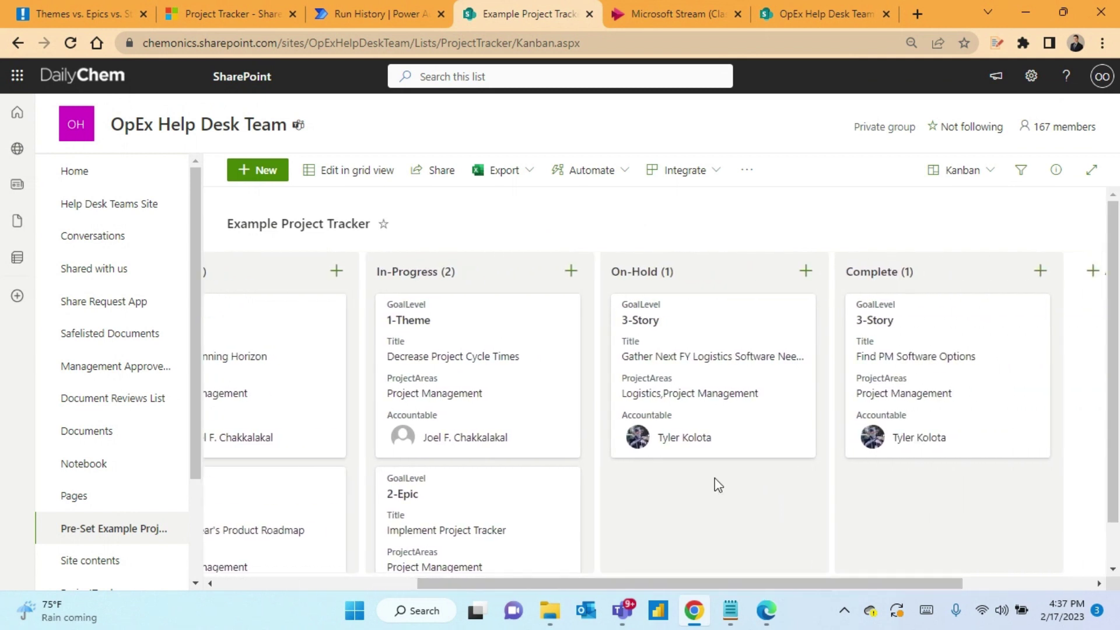
click(1022, 171)
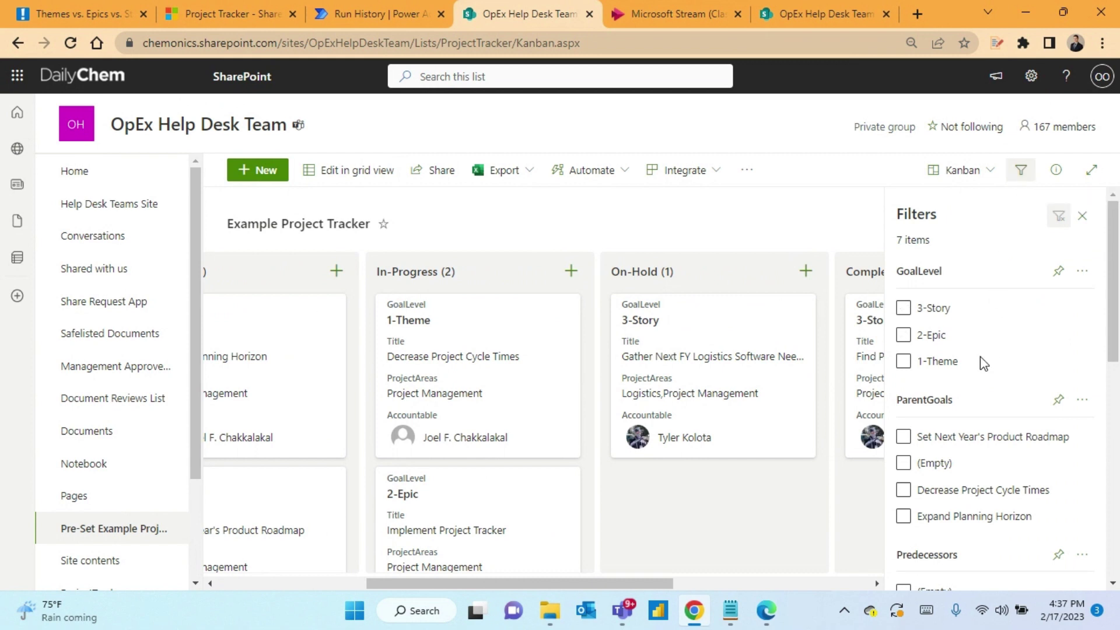
scroll(1000, 335, down, 4)
scroll(1000, 334, down, 3)
scroll(1013, 328, down, 2)
scroll(1013, 328, down, 1)
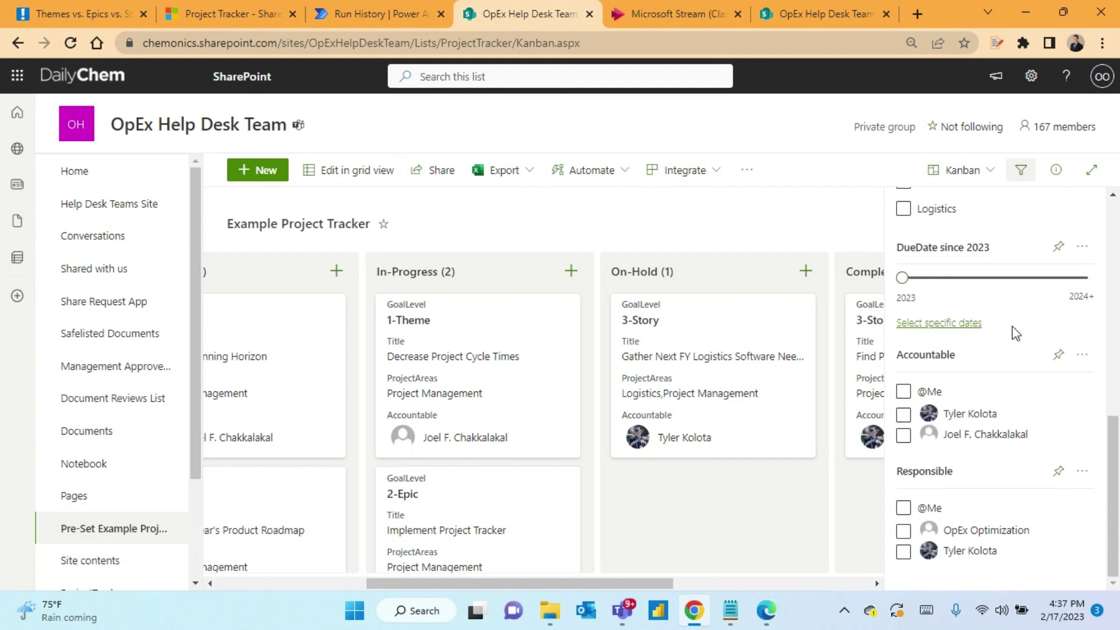
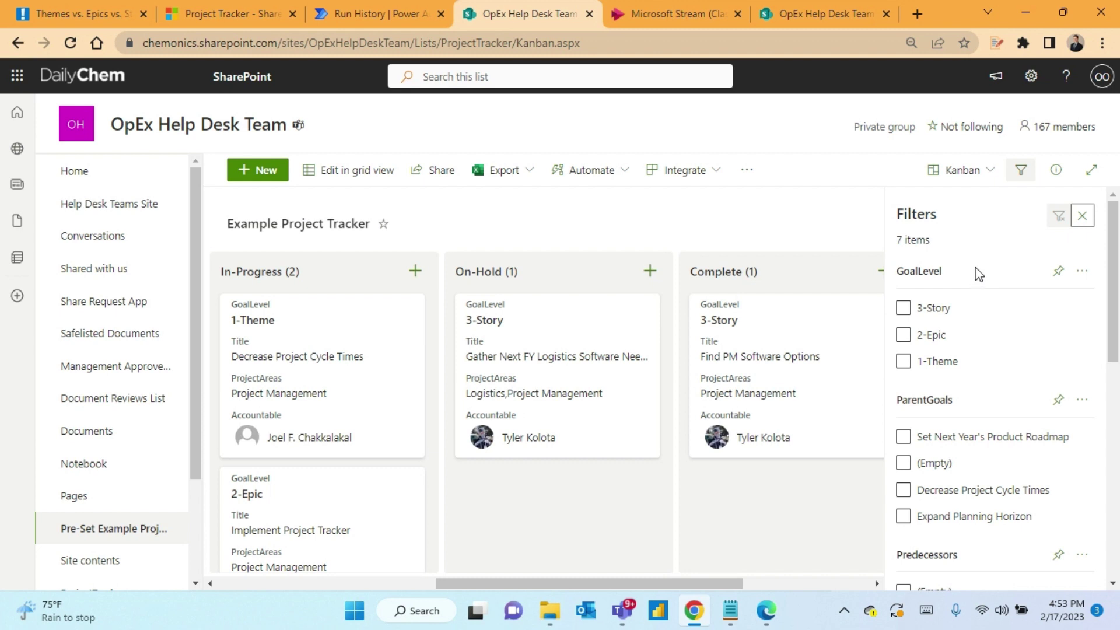
click(1082, 215)
Step: In the example list's settings, enable the Kanban view for mobile access, make it the default mobile view, and save
click(1032, 76)
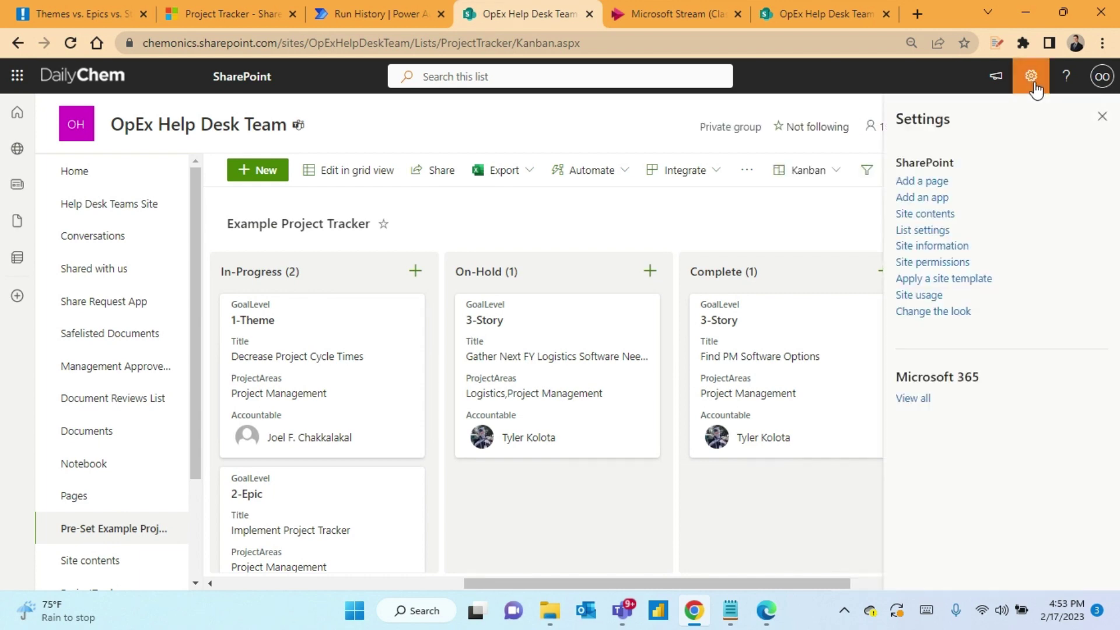
click(936, 231)
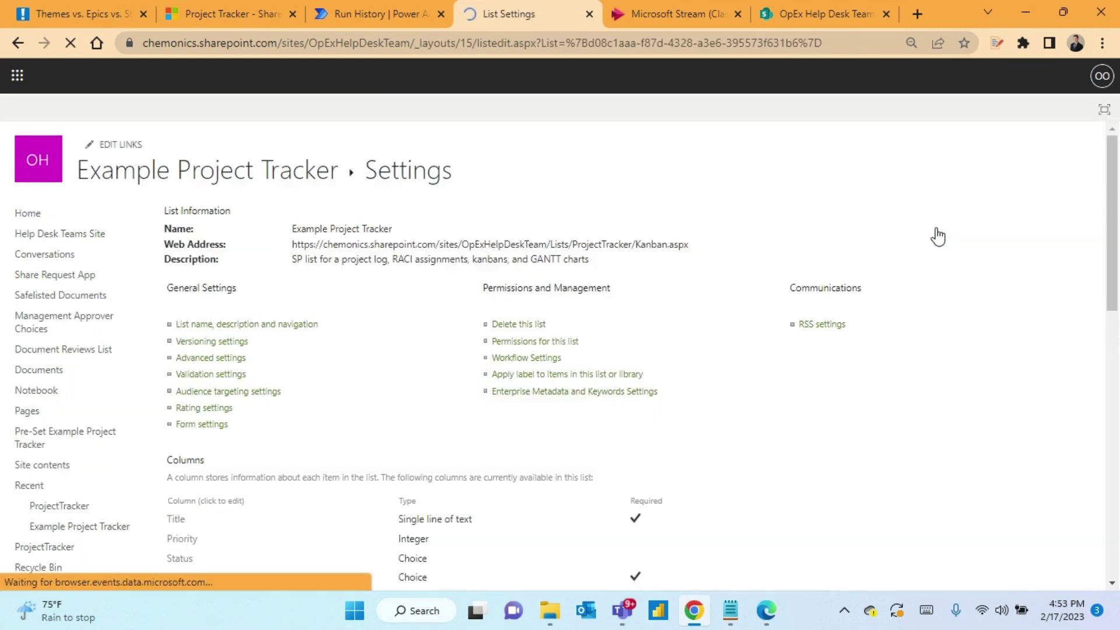
scroll(682, 327, down, 13)
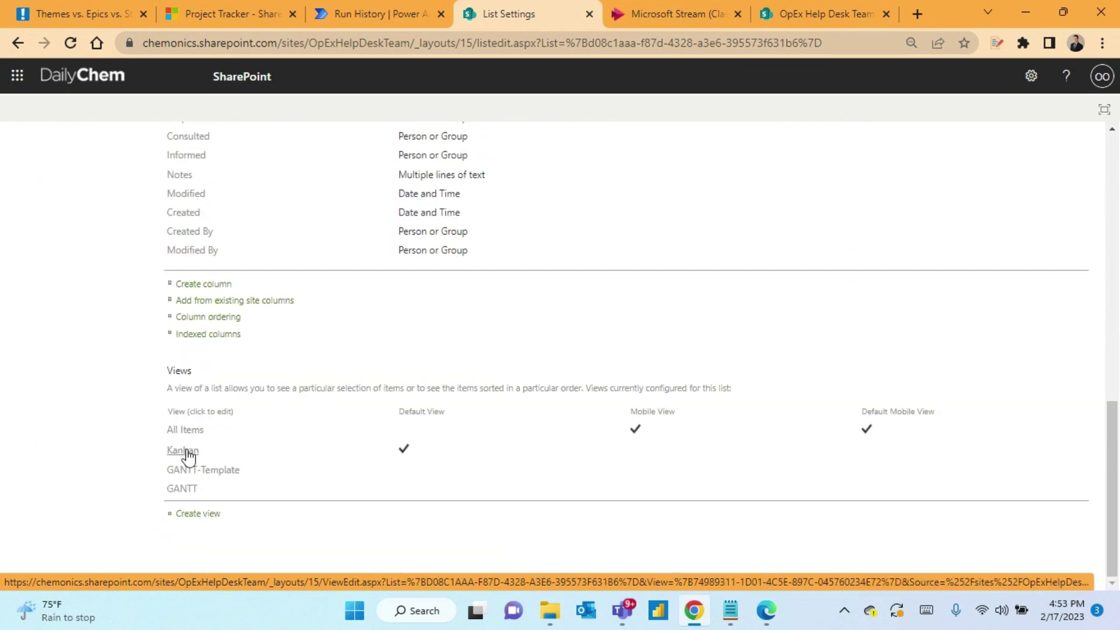
click(187, 453)
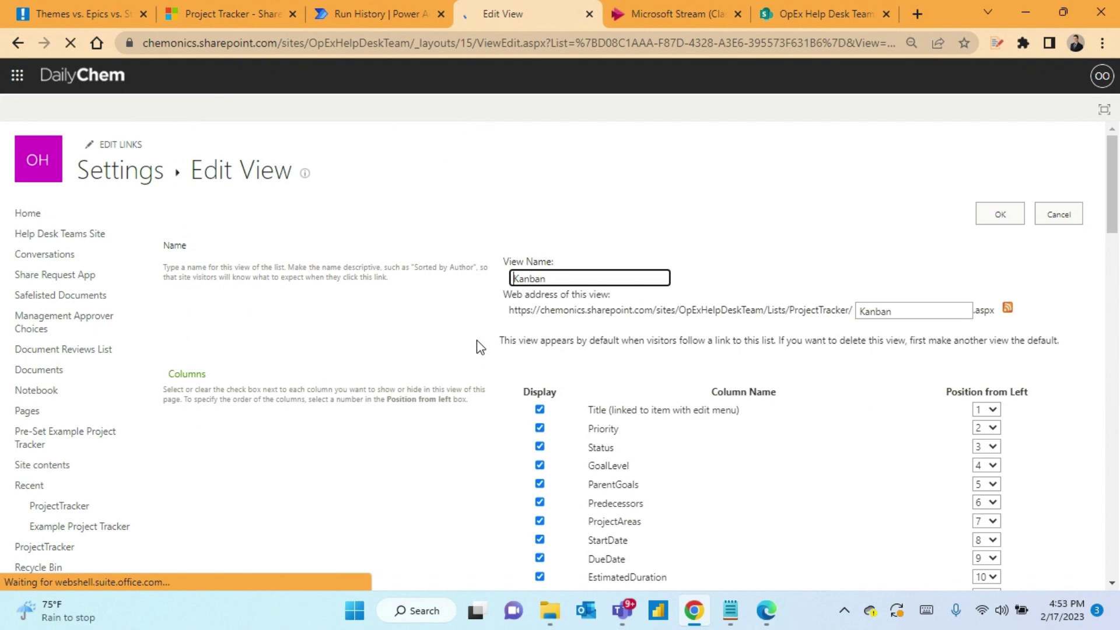
scroll(1114, 194, down, 15)
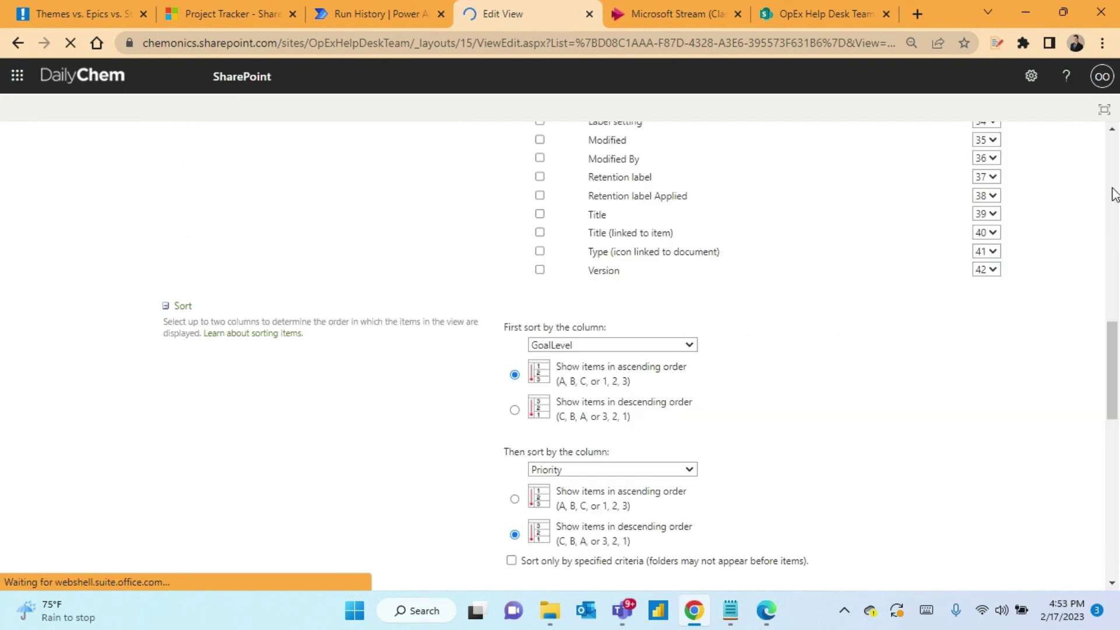
scroll(945, 327, down, 12)
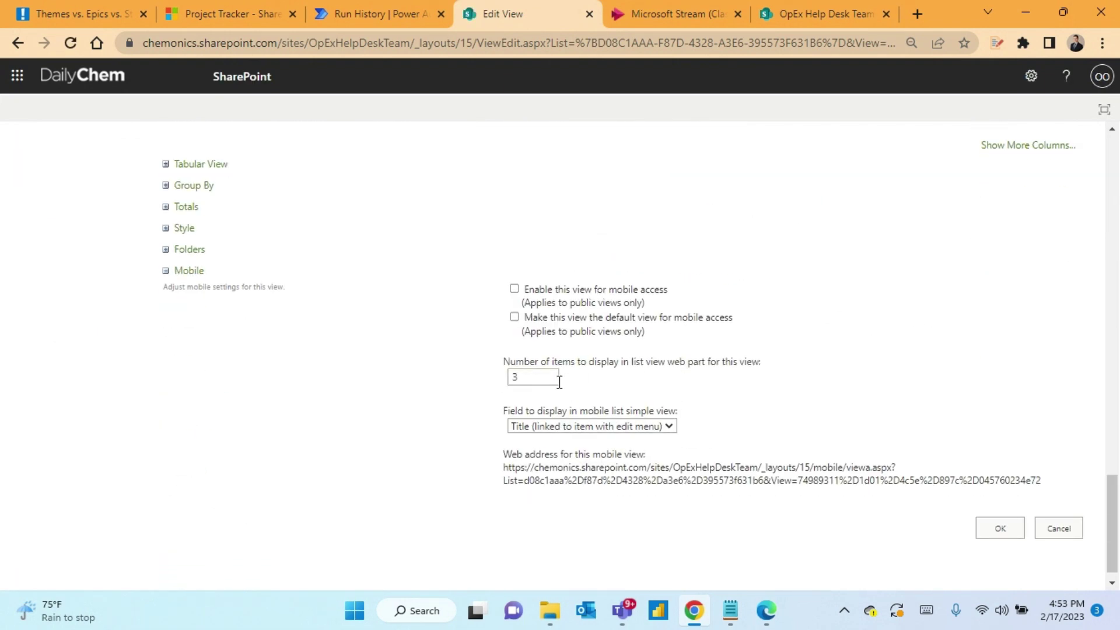
scroll(559, 382, down, 1)
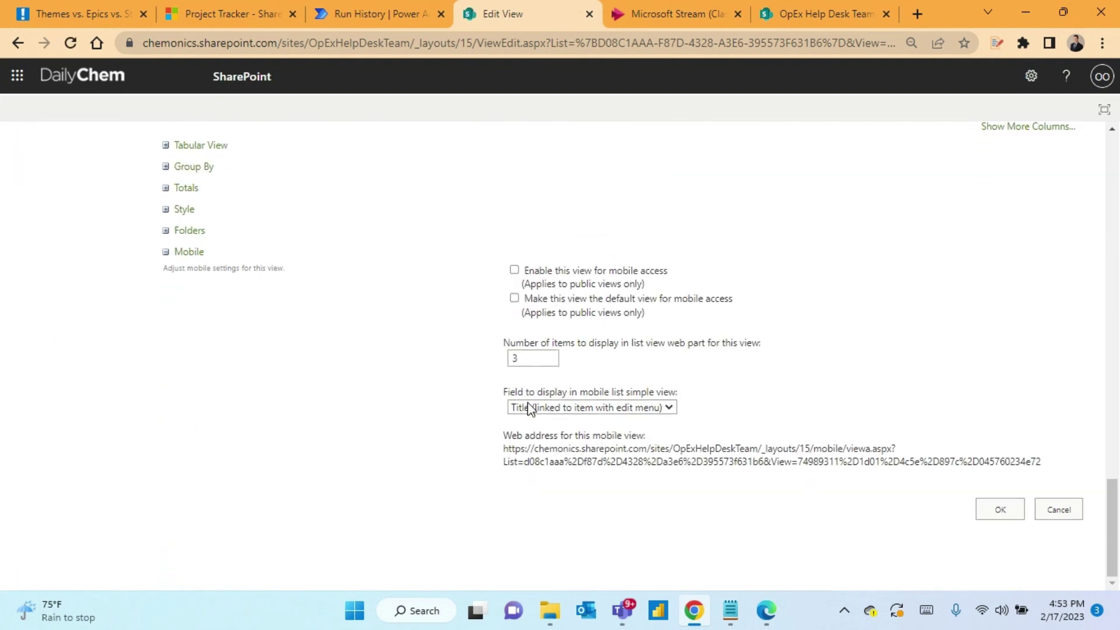
click(515, 270)
click(524, 299)
click(1003, 510)
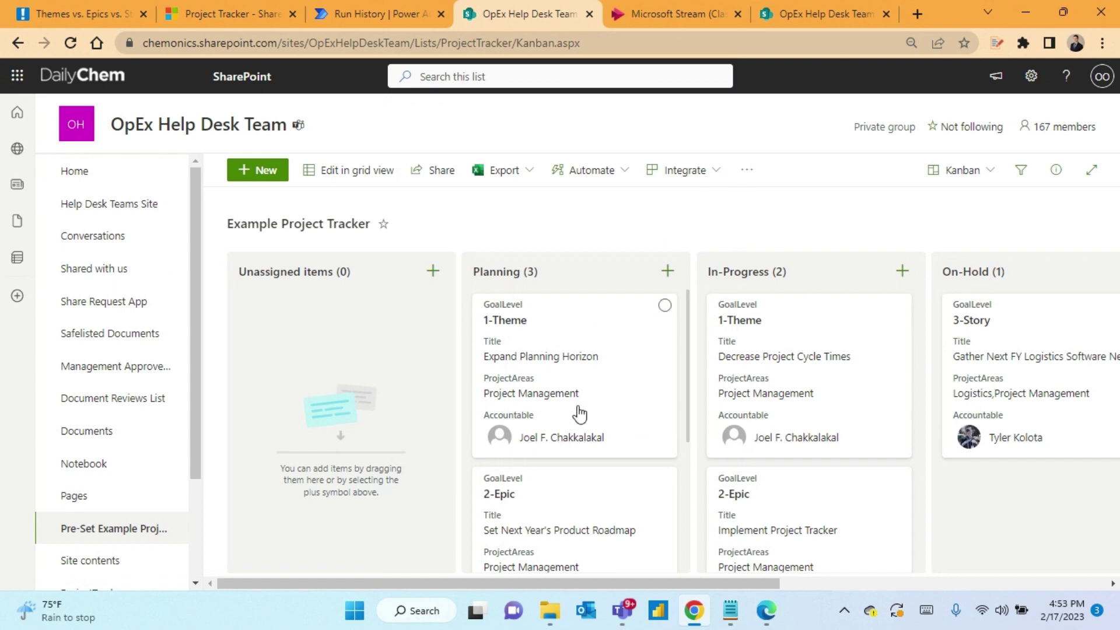
Step: Switch to the Power Automate Cookbook guide and read how to reach the Kanban view from the SparePoint mobile app and browsers
click(219, 7)
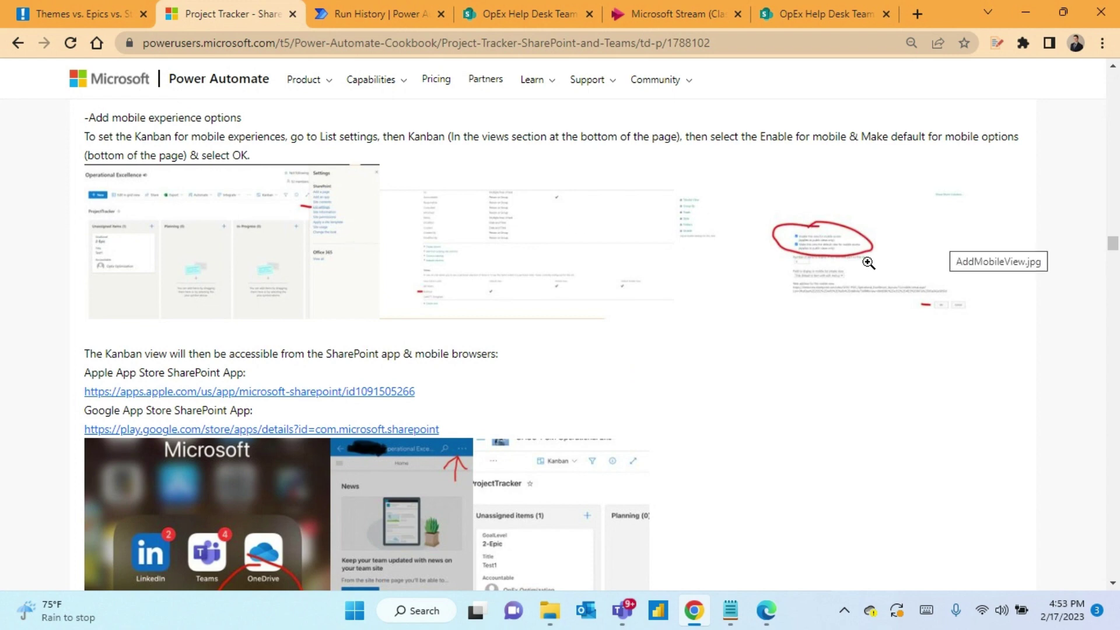
scroll(583, 332, down, 3)
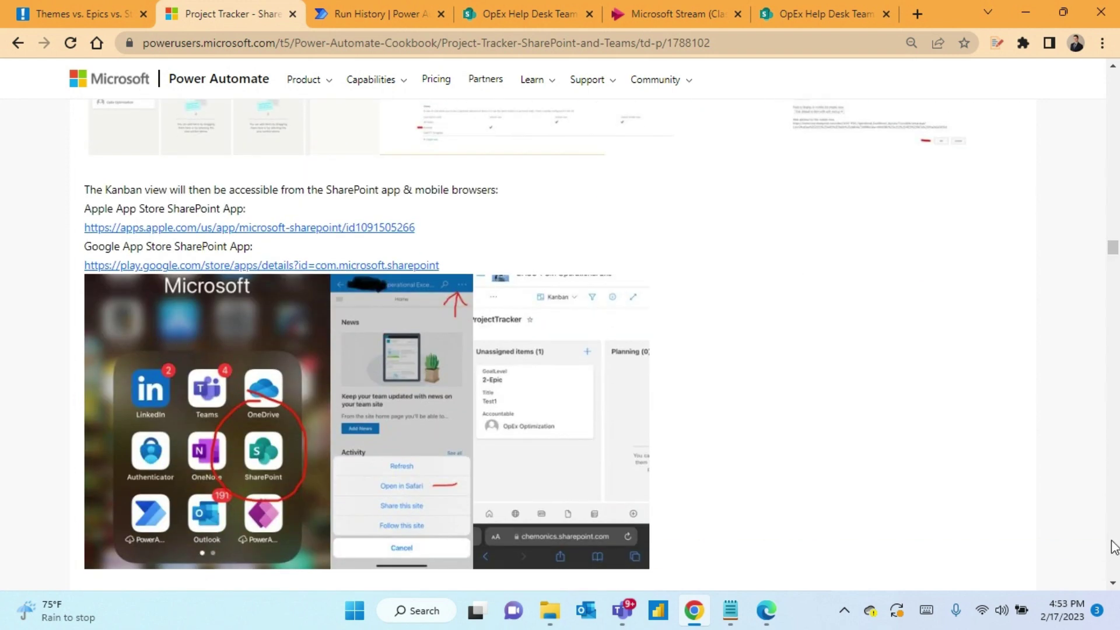
click(1113, 583)
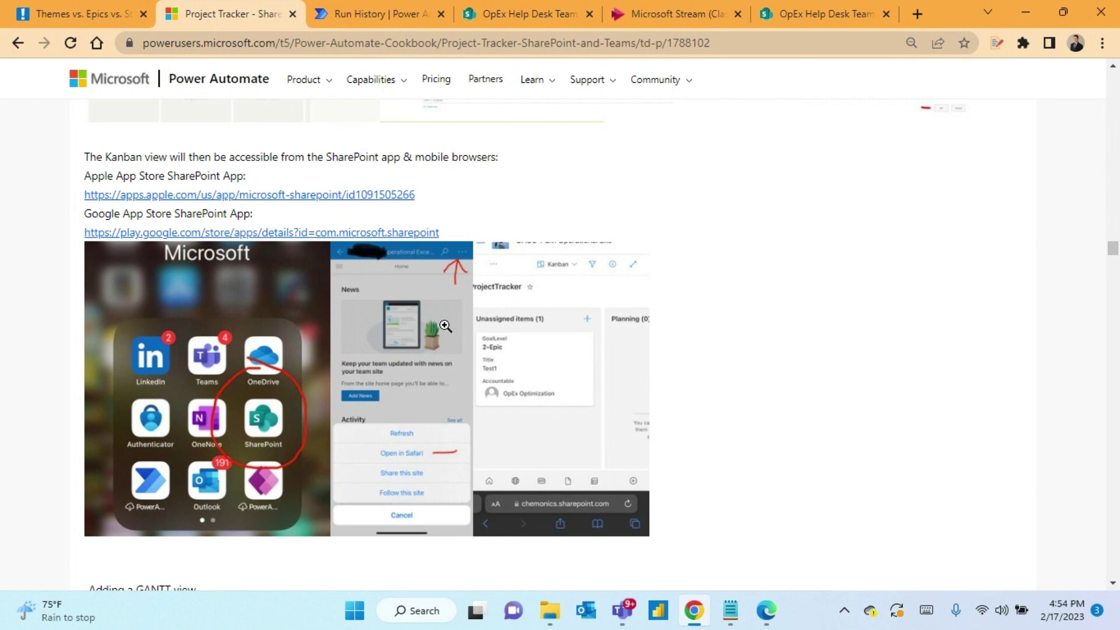
Step: Examine the enlarged guide images of the mobile site menu and the mobile Kanban view, and close them
click(456, 281)
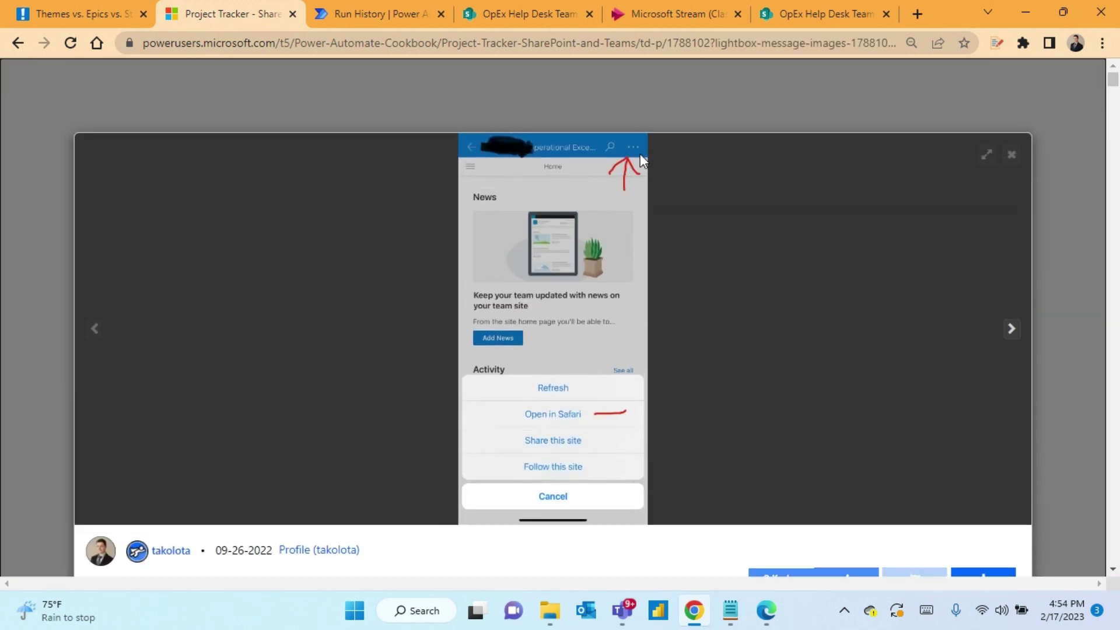
click(1012, 330)
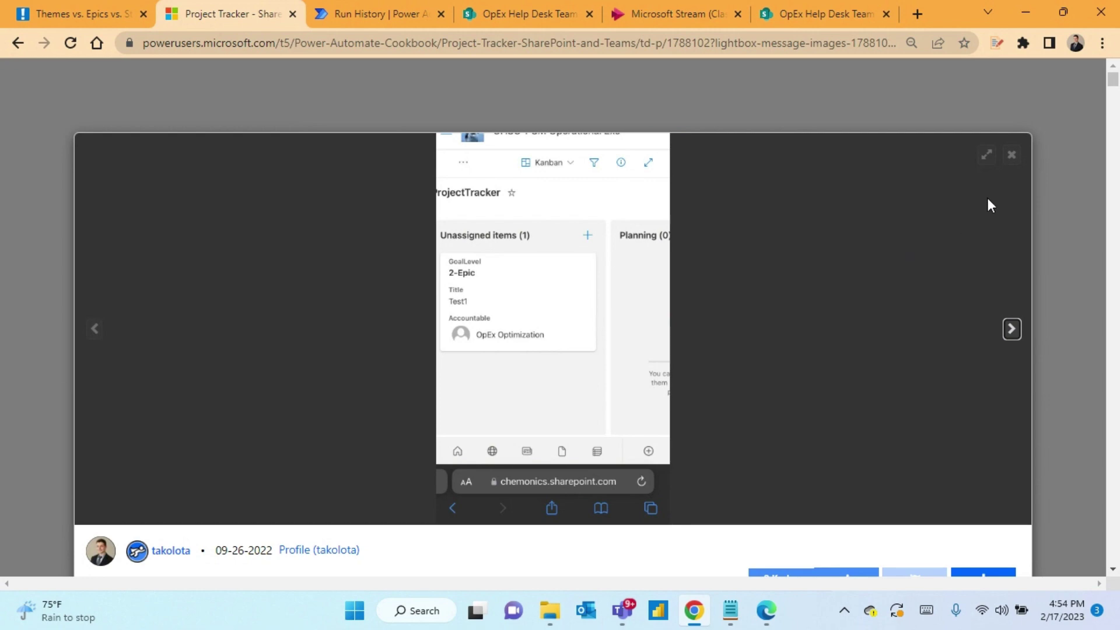
click(1013, 156)
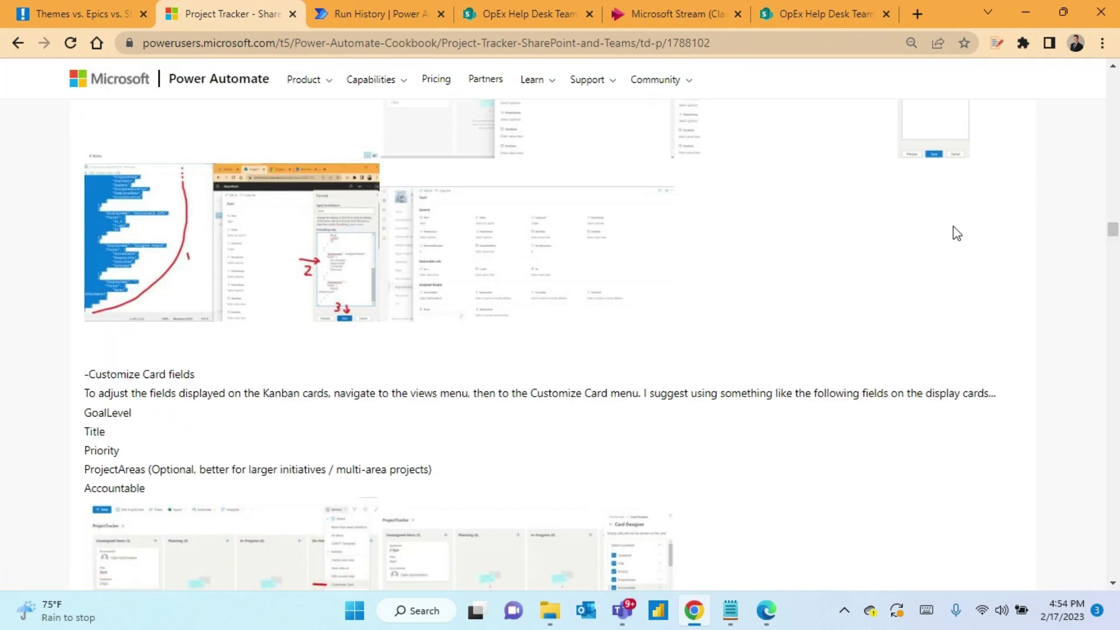
Step: Read on in the guide to the instructions for adding a GANTT view
scroll(988, 214, down, 20)
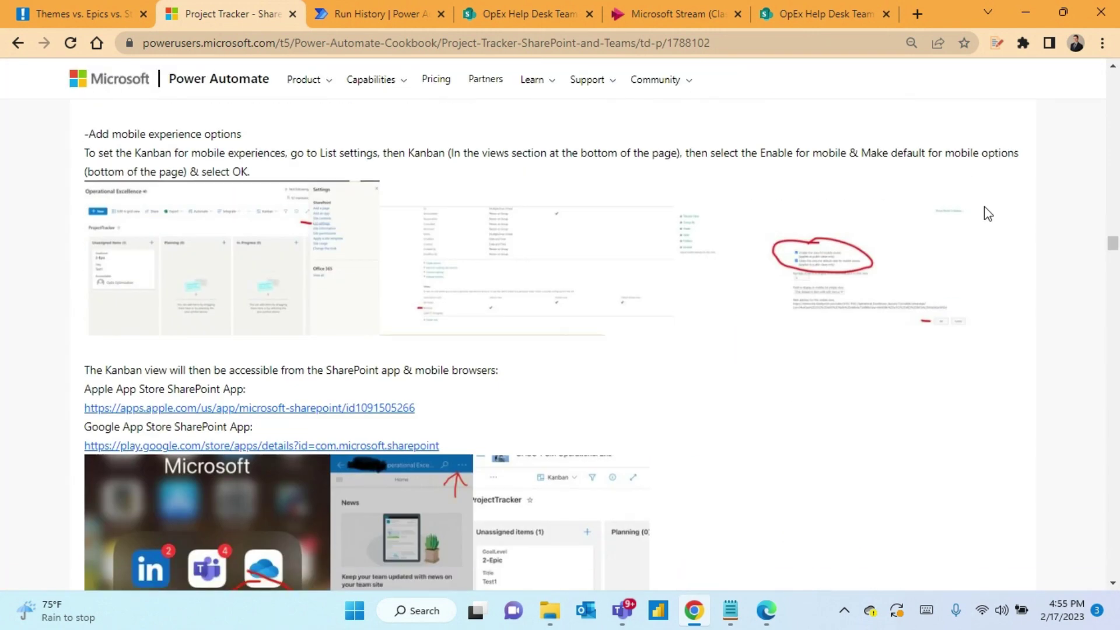
scroll(884, 295, up, 4)
scroll(857, 300, down, 5)
scroll(790, 303, up, 4)
scroll(786, 300, down, 1)
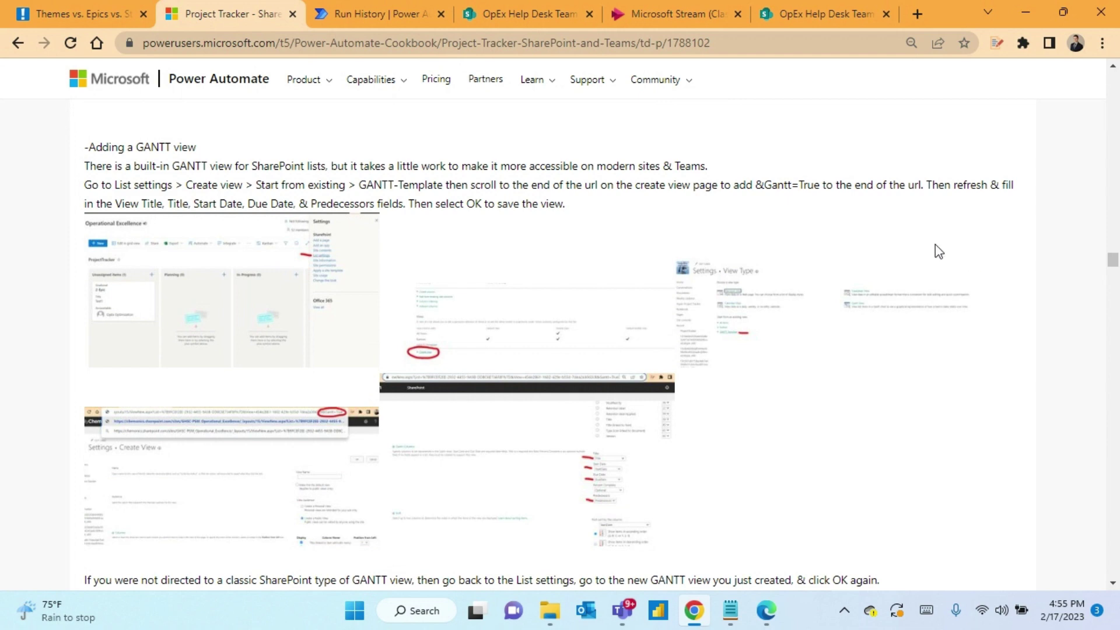
Step: In the Example Project Tracker's list settings, start creating a view based on the existing GANTT-Template view
click(582, 16)
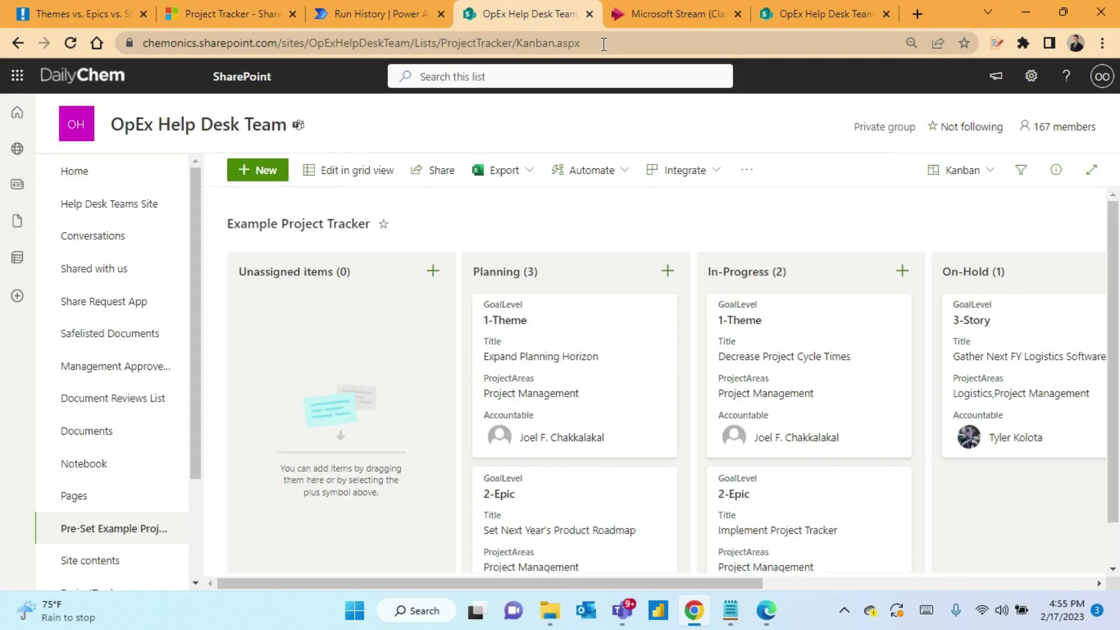
click(1031, 76)
click(923, 230)
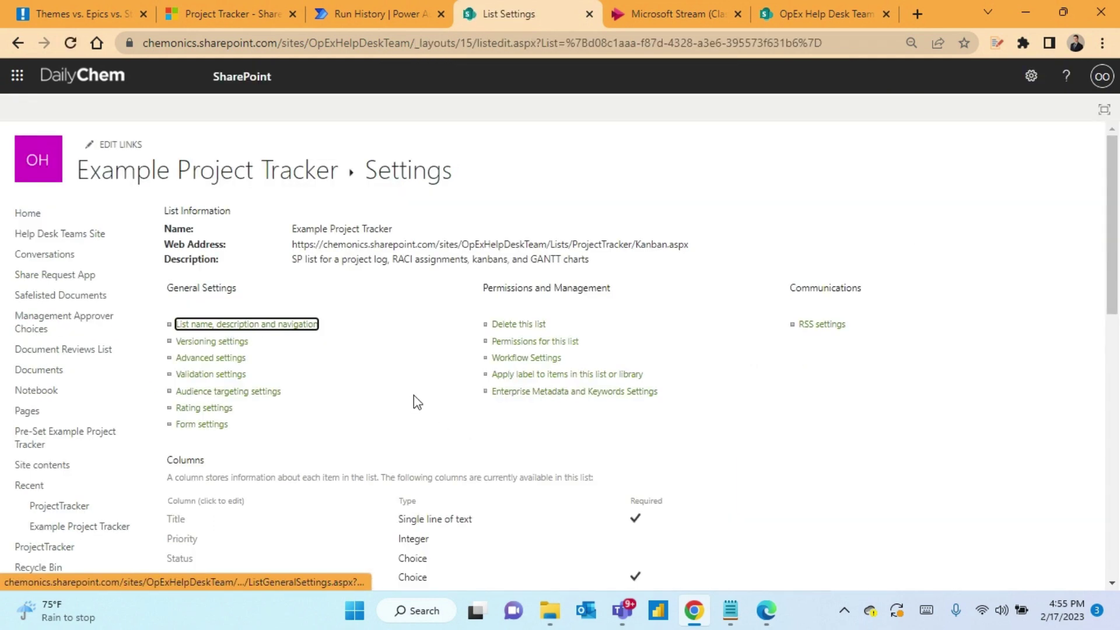
scroll(416, 402, down, 12)
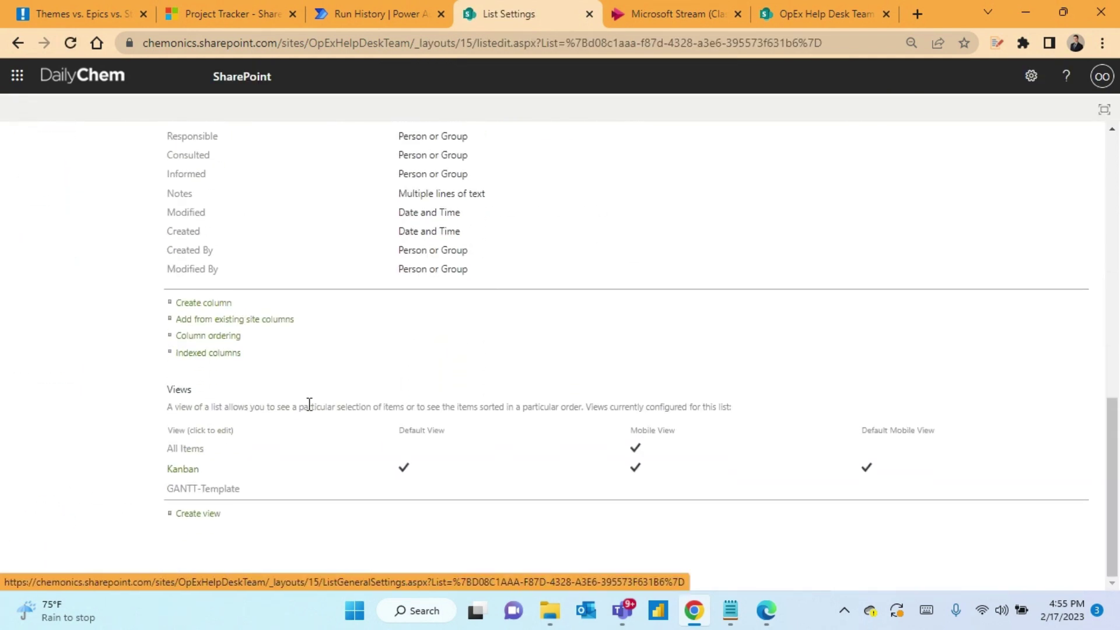
click(199, 514)
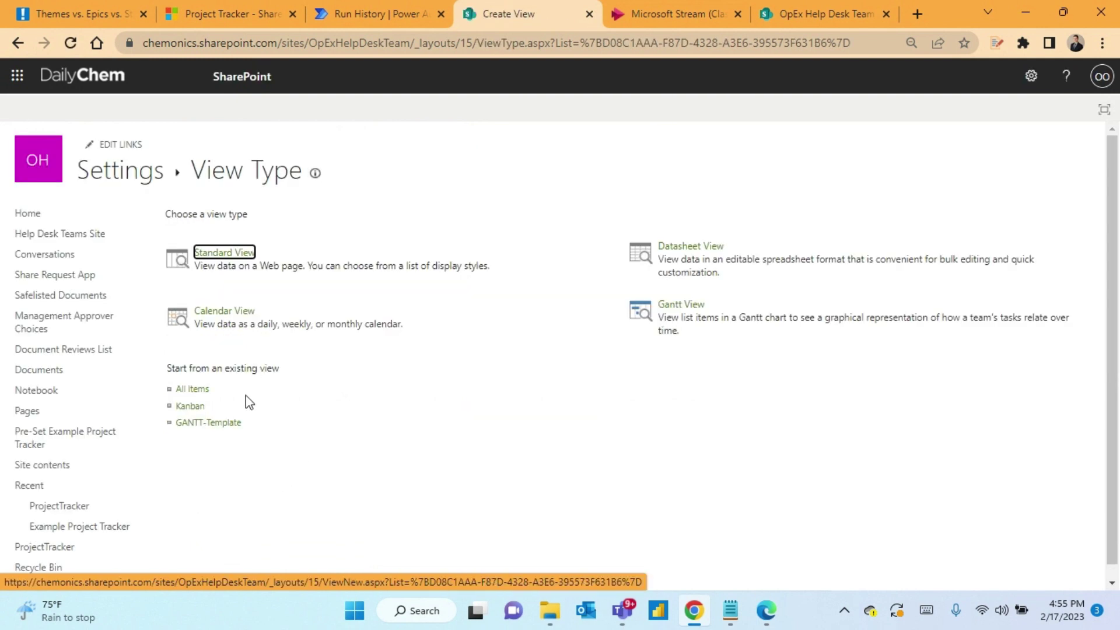
click(221, 428)
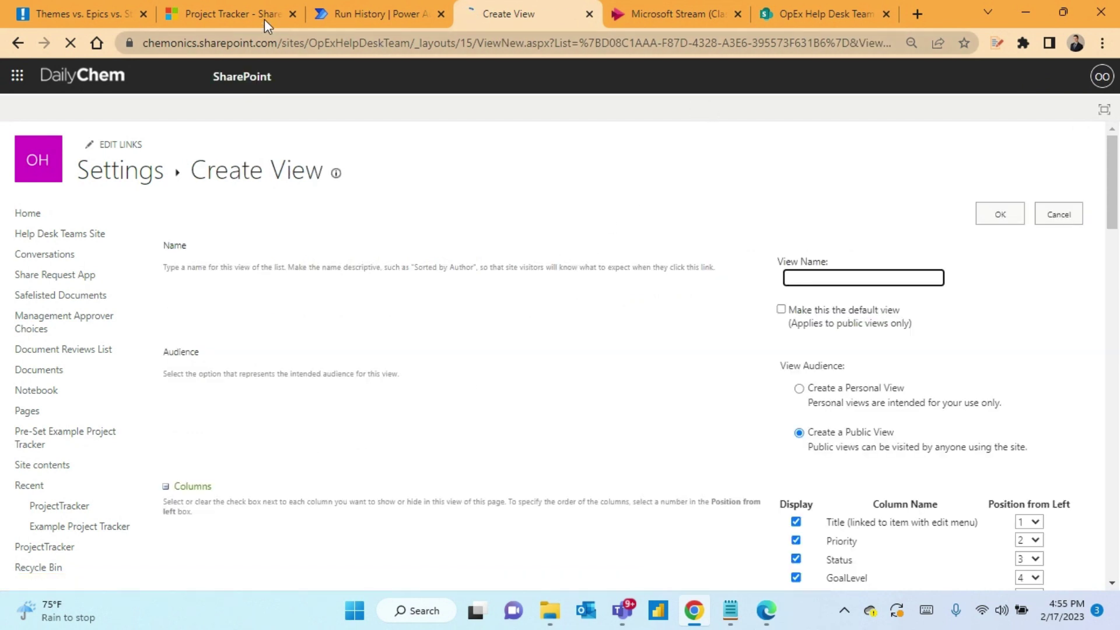
Step: Copy &Gantt=True from the guide, append it to the end of the Create View page's URL, and reload the page
click(245, 14)
drag(756, 184, 817, 185)
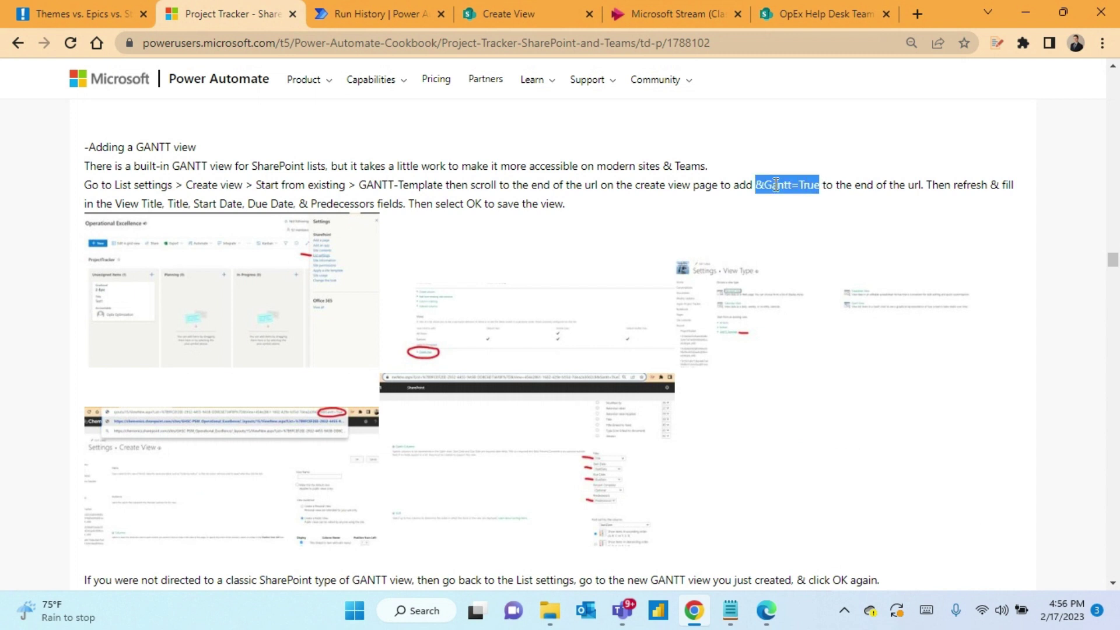
click(516, 16)
click(742, 42)
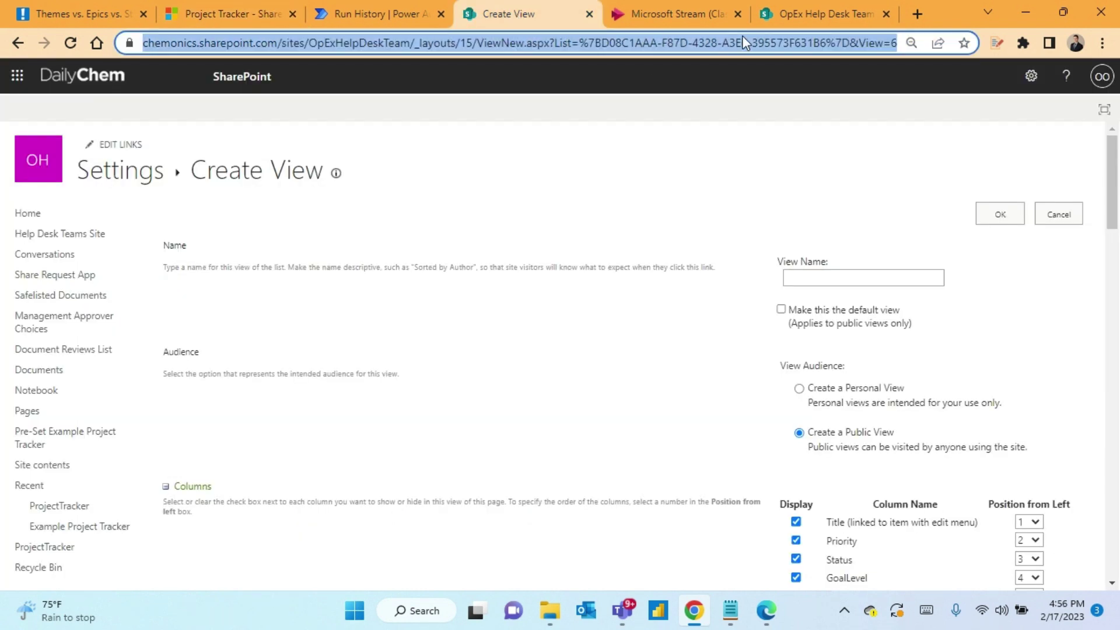
key(End)
key(ctrl+v)
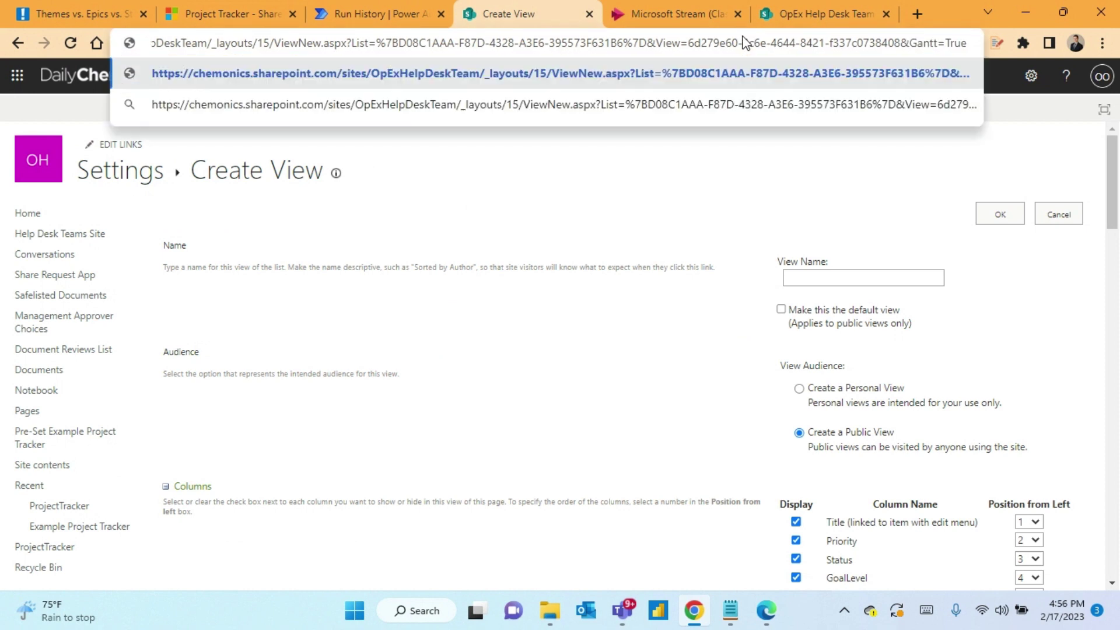
key(Return)
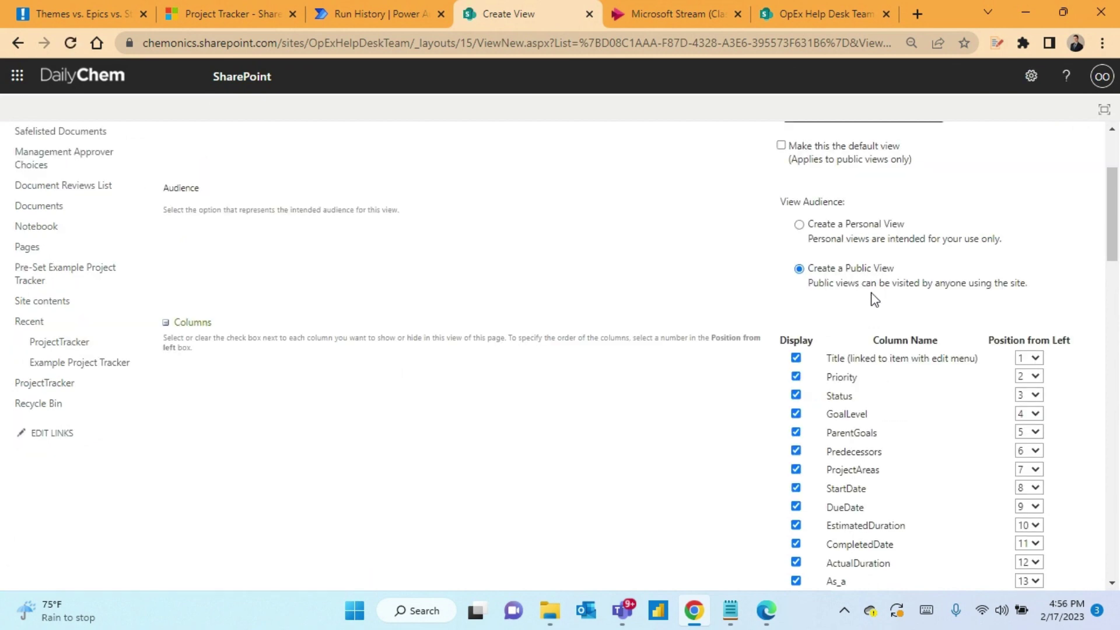
Step: Name the new view GANTT and choose the Title column as its Gantt title
scroll(894, 346, down, 18)
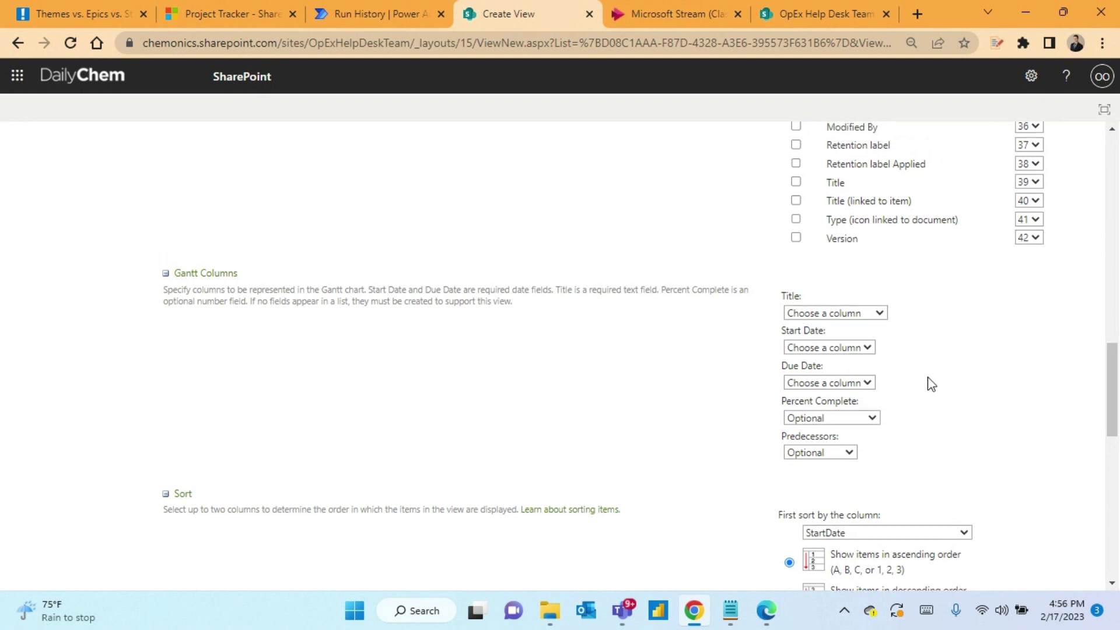
scroll(928, 383, up, 20)
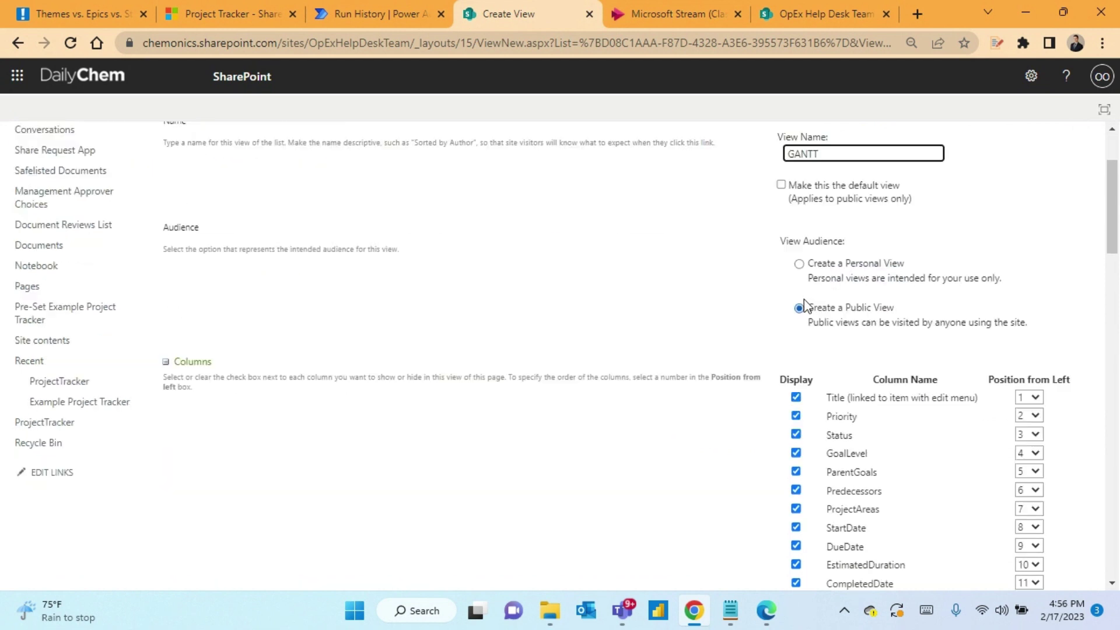
scroll(804, 299, down, 20)
click(862, 295)
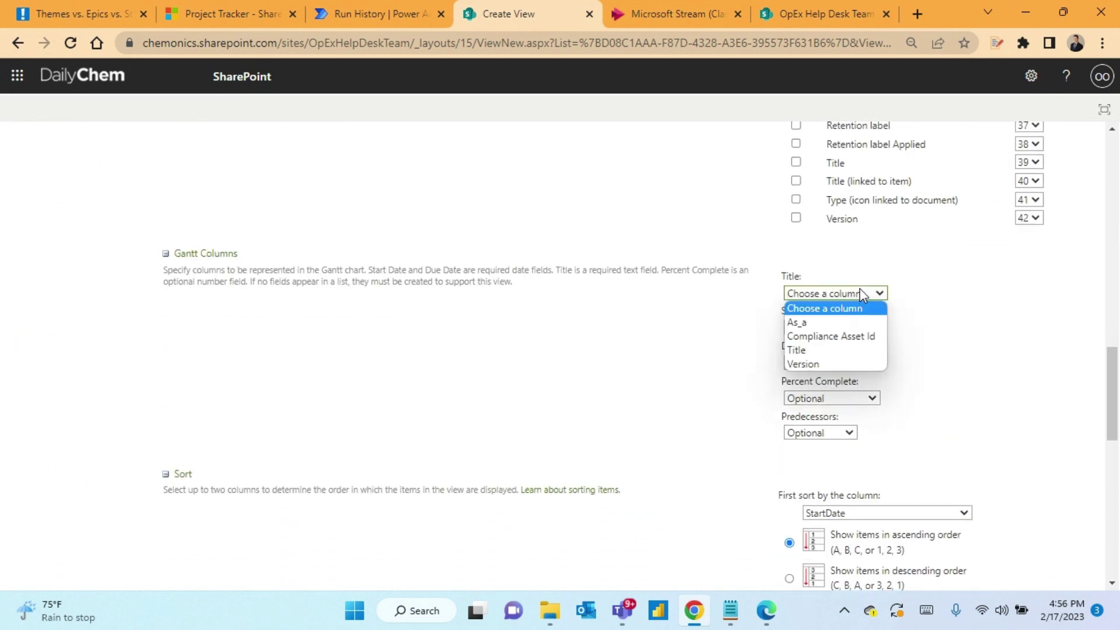
click(811, 348)
Step: Map the Gantt start date to StartDate, due date to DueDate and predecessors to Predecessors, and save the view
click(835, 327)
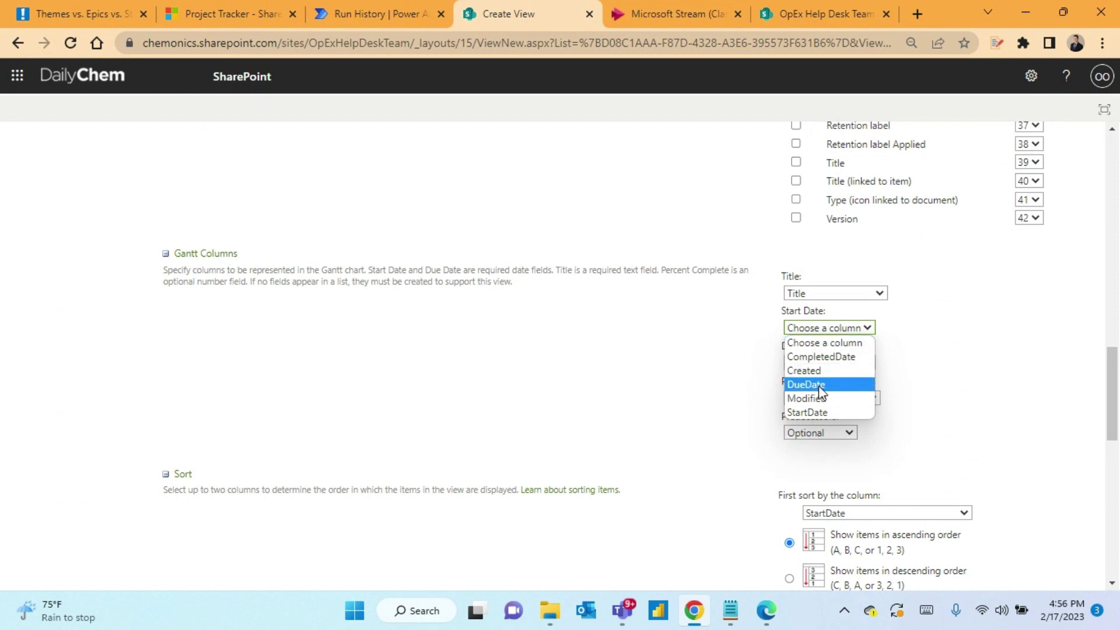
click(808, 412)
click(824, 363)
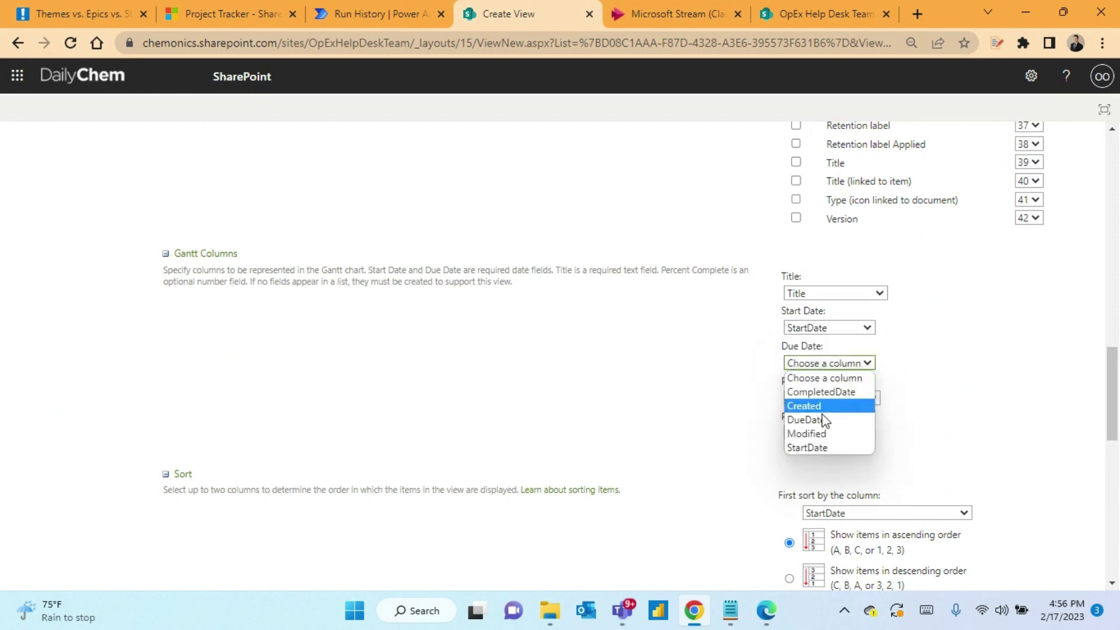
click(813, 420)
click(847, 433)
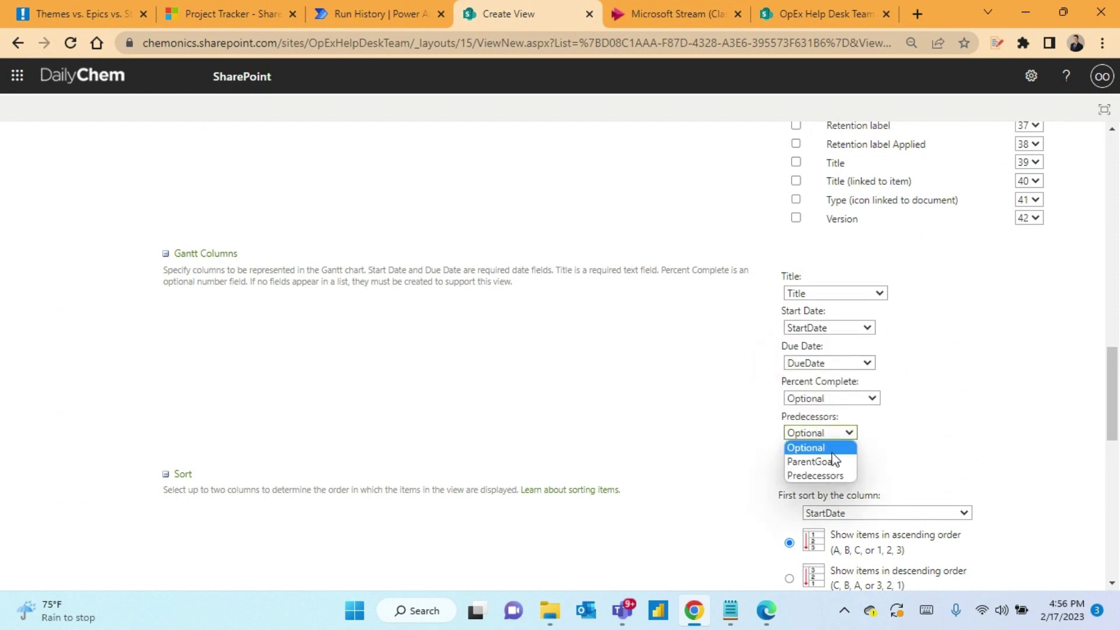
click(831, 477)
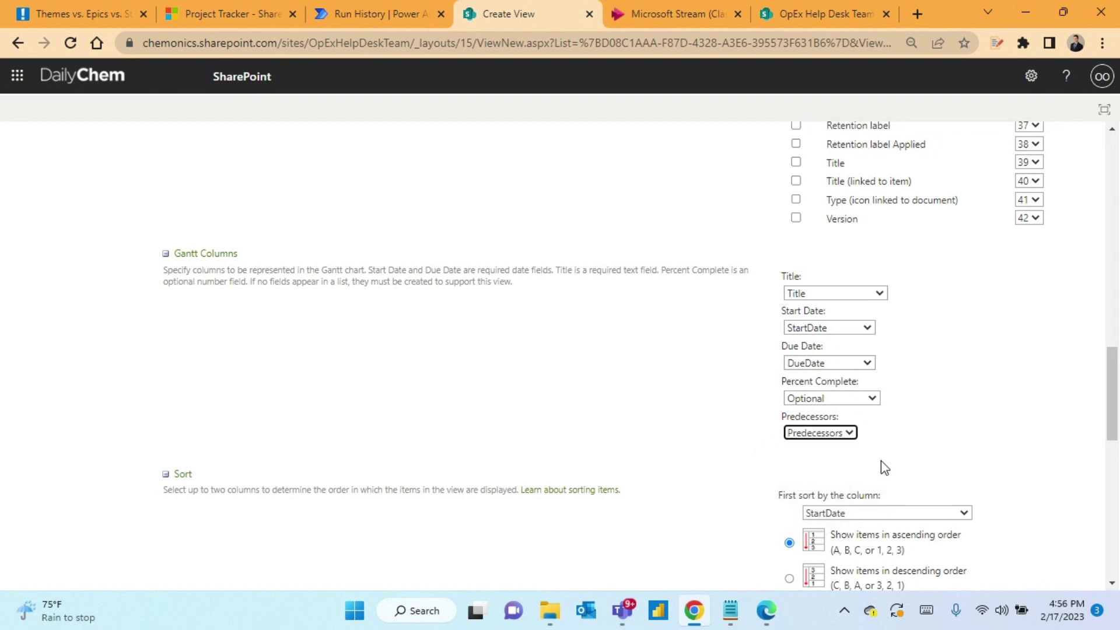
scroll(971, 427, down, 13)
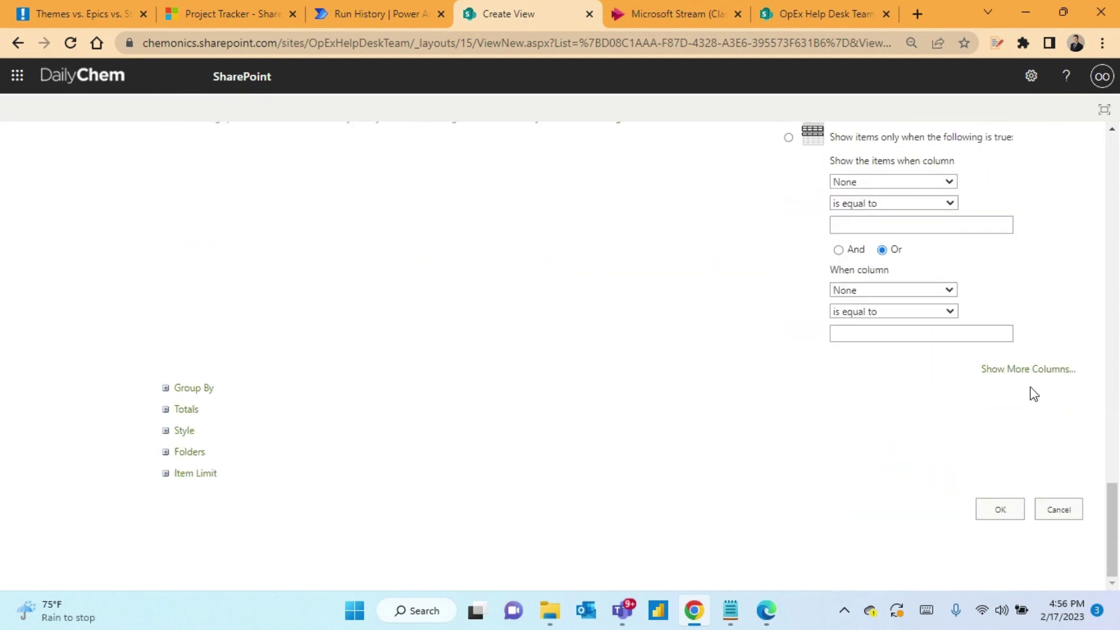
click(1000, 510)
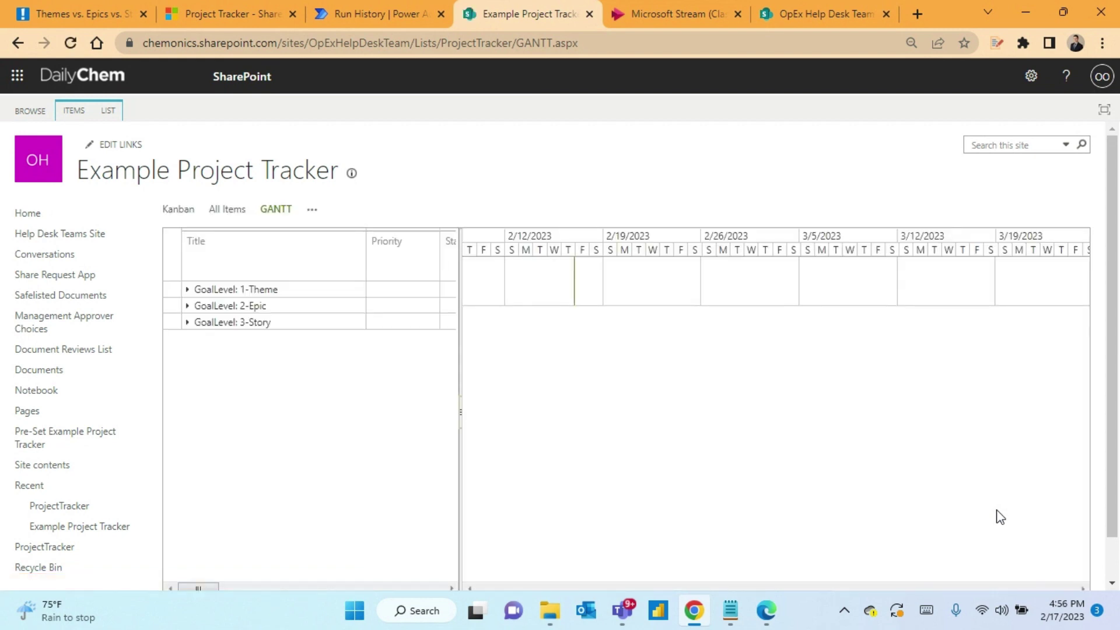
Step: Expand the Story, Epic and Theme goal levels in the GANTT view and widen the timeline area
click(187, 322)
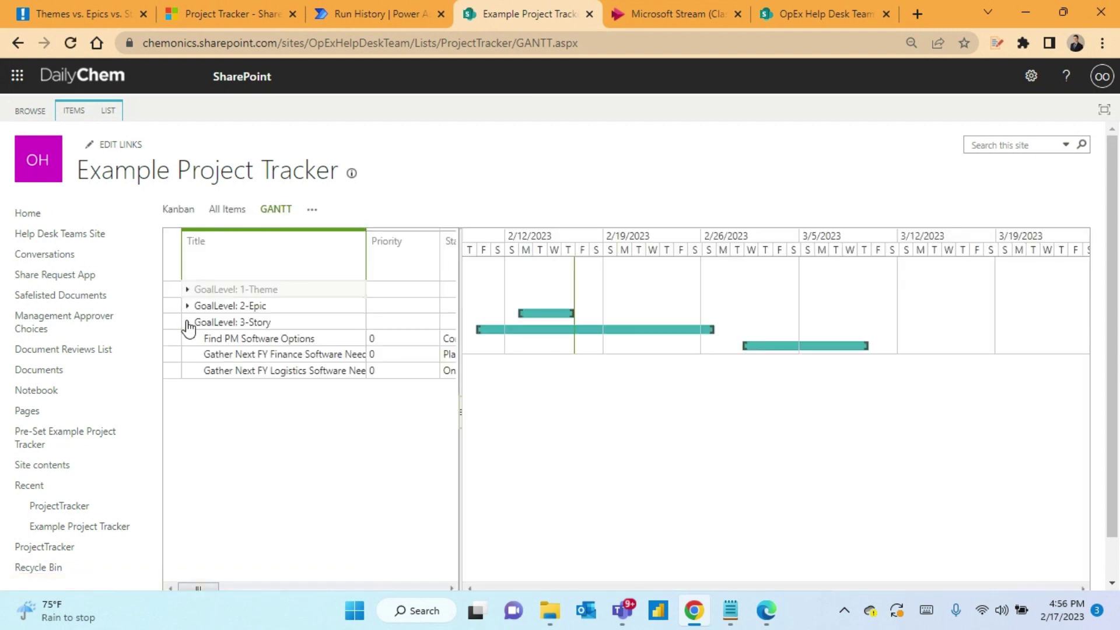
click(187, 306)
click(187, 290)
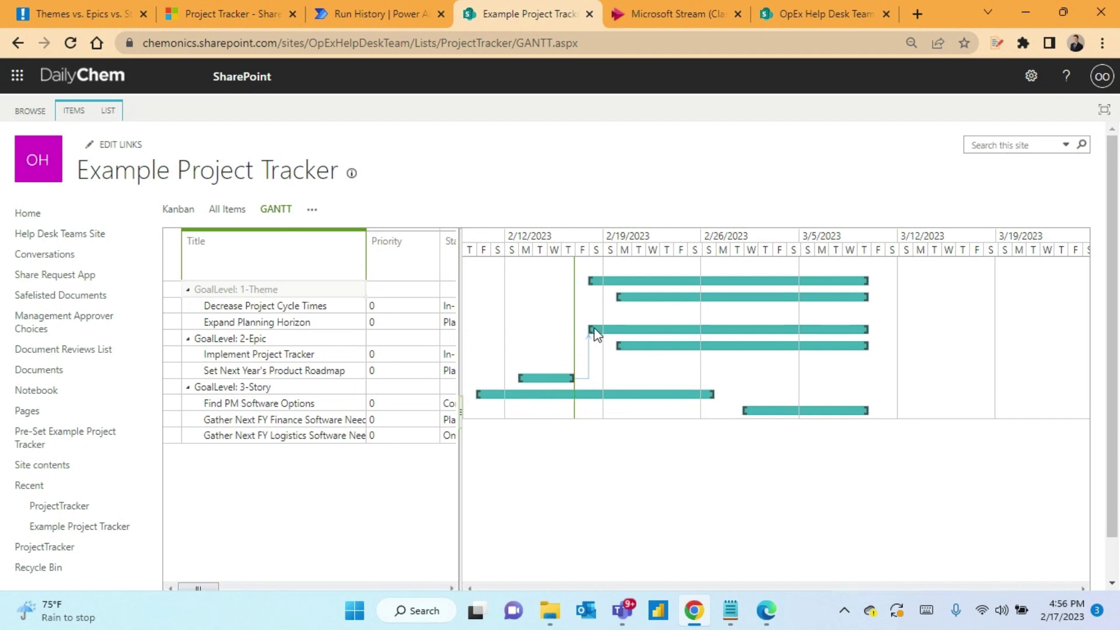
drag(460, 340, 410, 337)
Step: Copy the GANTT view's URL and switch to the Pre-Set Example Project Tracker channel in Teams, dismissing the site-loading notice
click(589, 42)
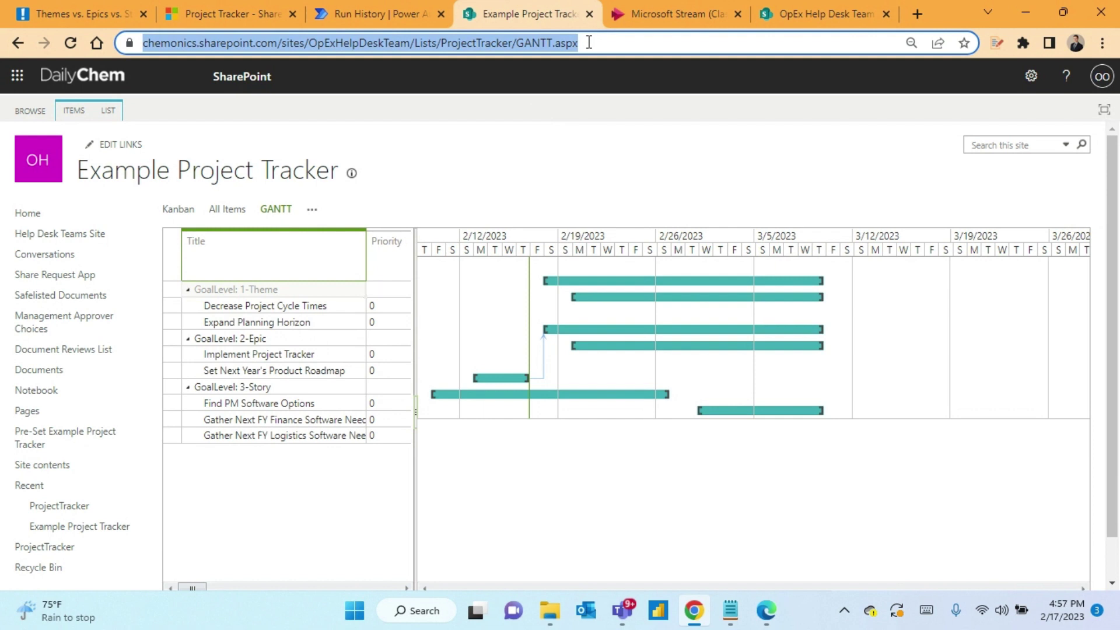
mouse_move(622, 616)
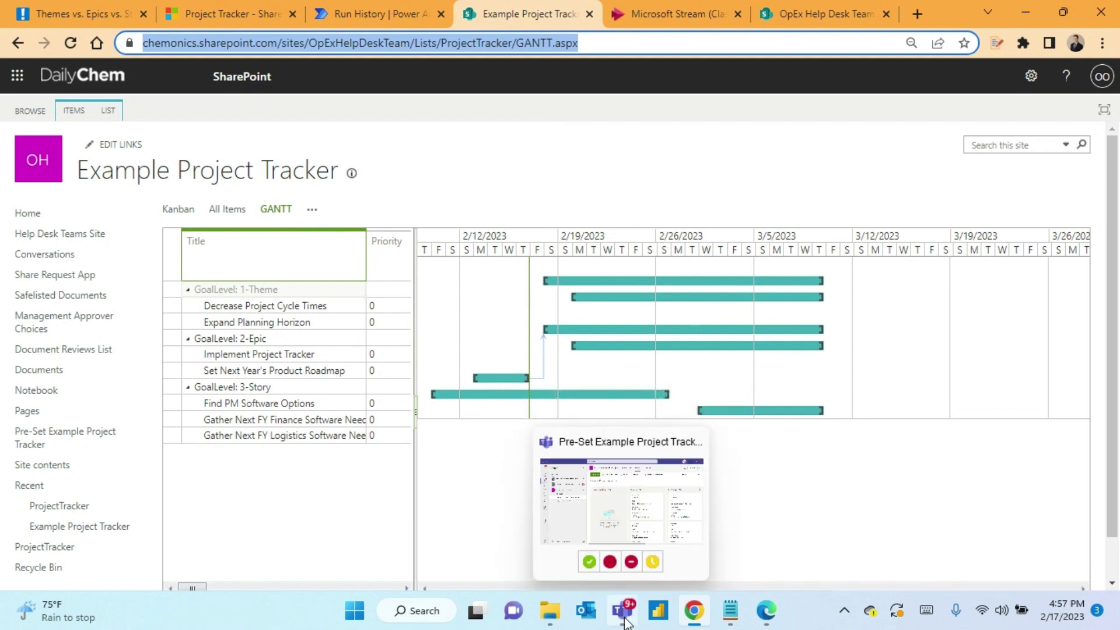
click(606, 519)
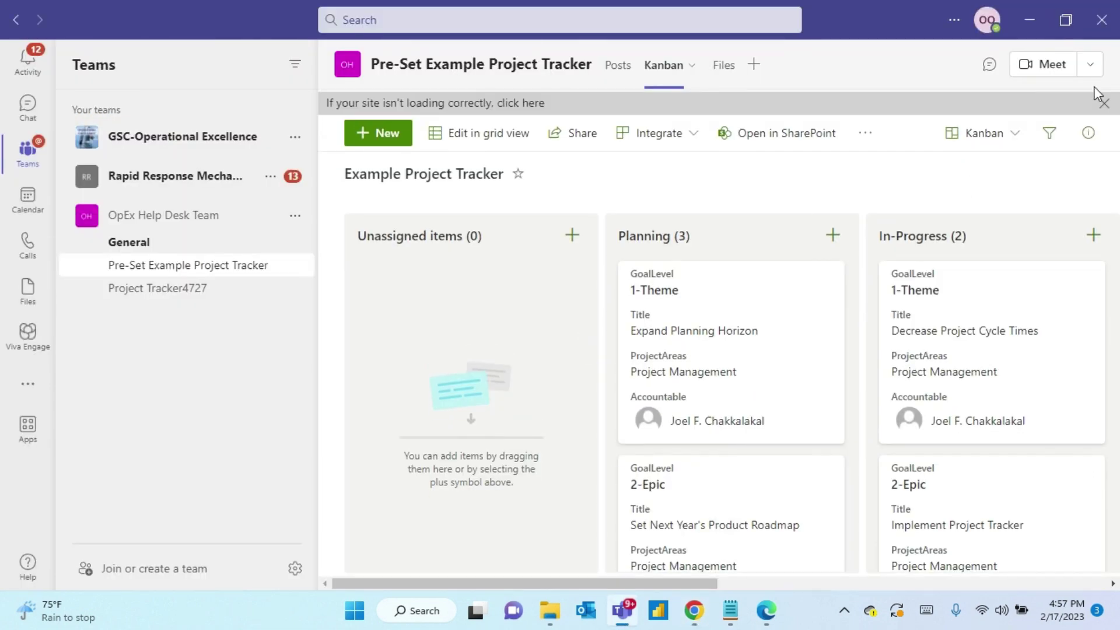
click(1105, 103)
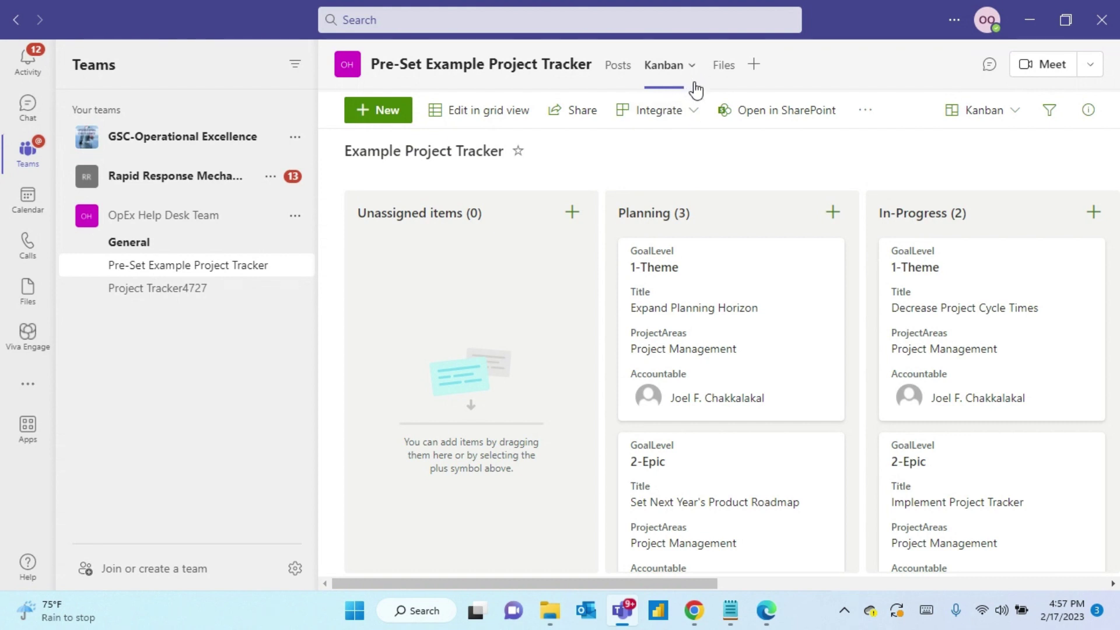
Step: Add a Website tab named GANTT to the channel, linked to the copied GANTT view URL, without posting about it to the channel
click(756, 65)
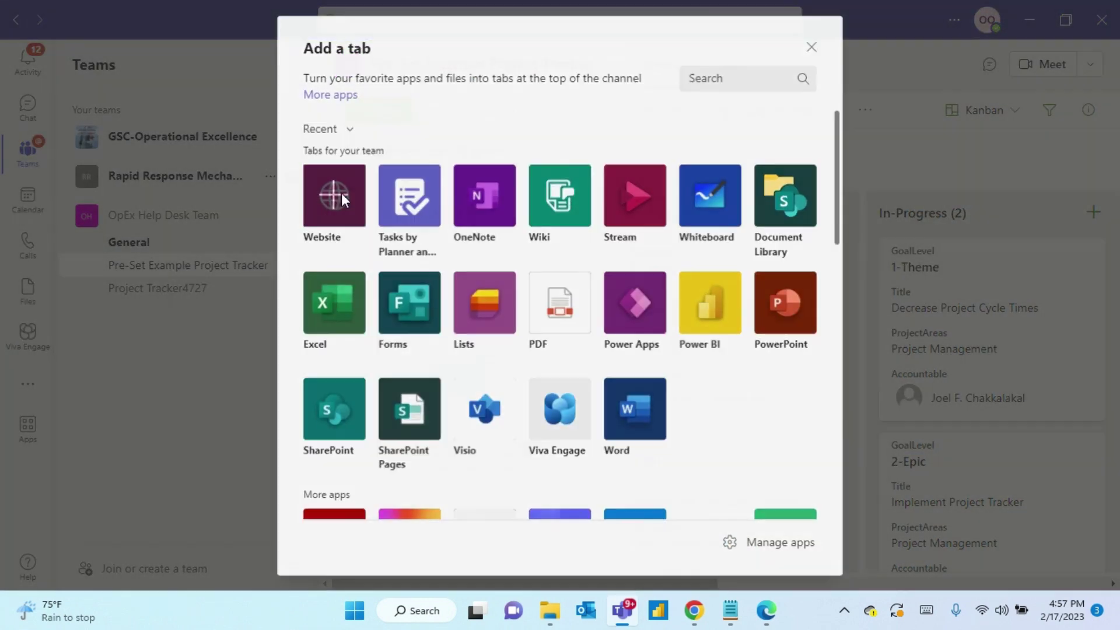
click(341, 196)
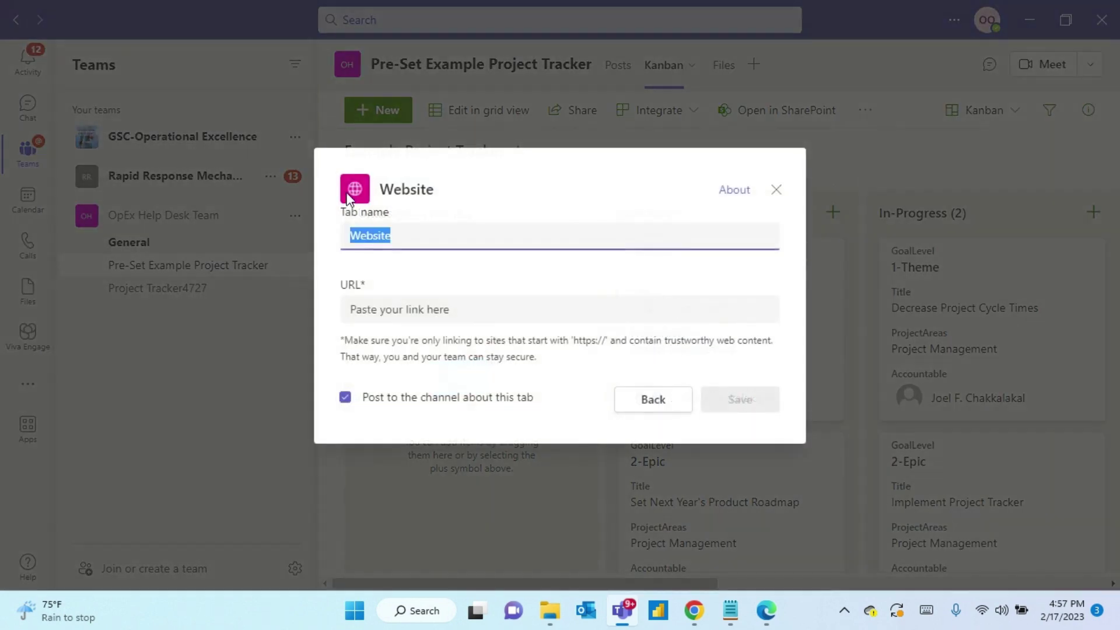
key(BackSpace)
text(GANTT)
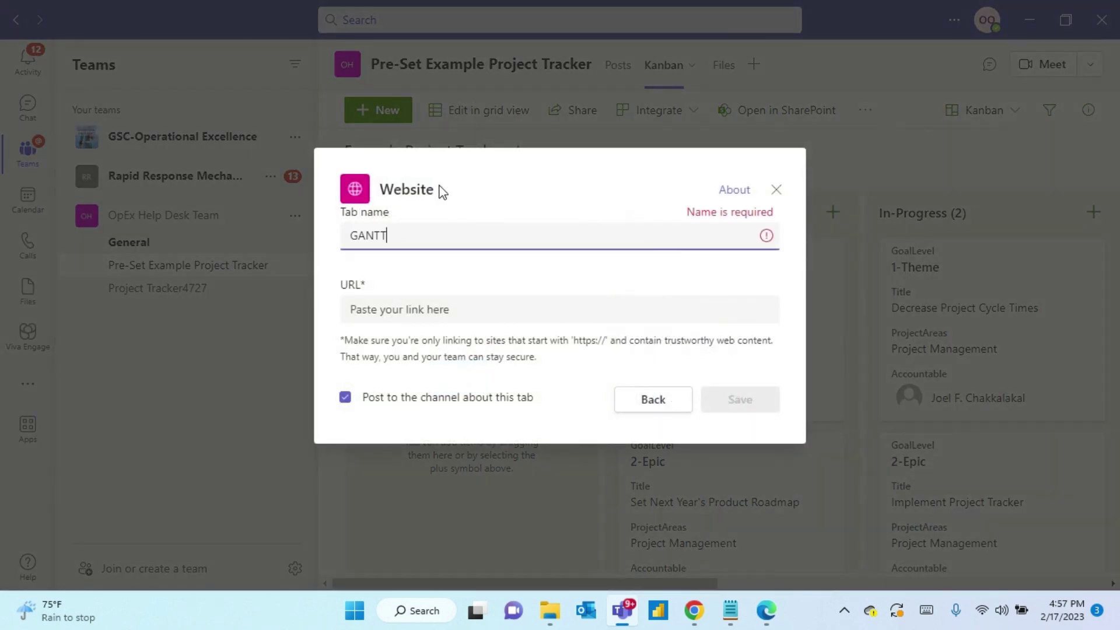
click(344, 397)
click(432, 309)
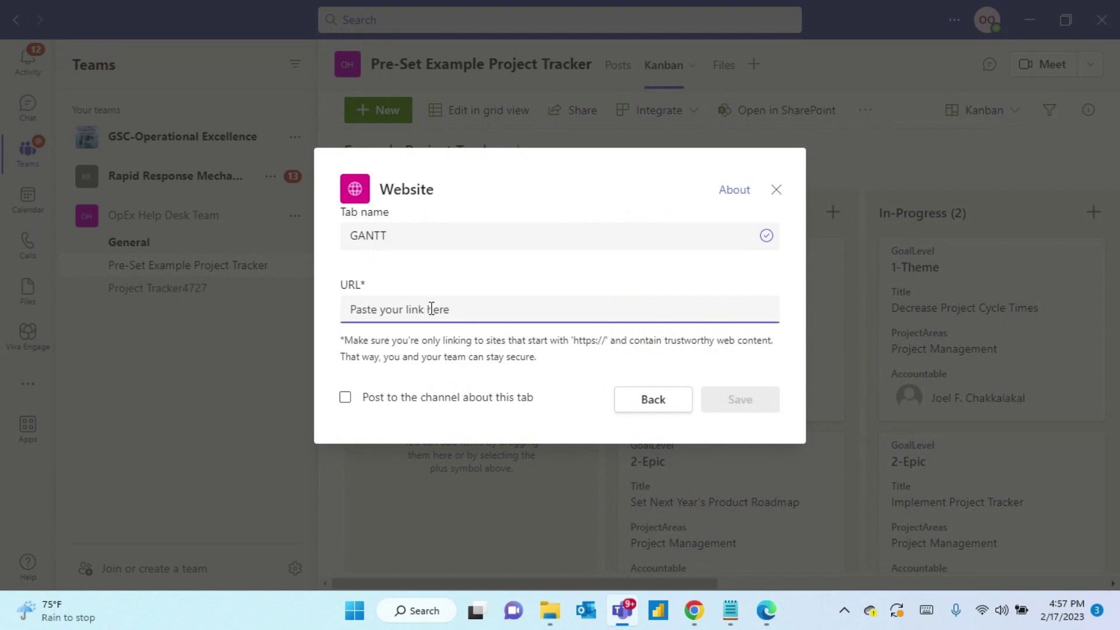
key(ctrl+v)
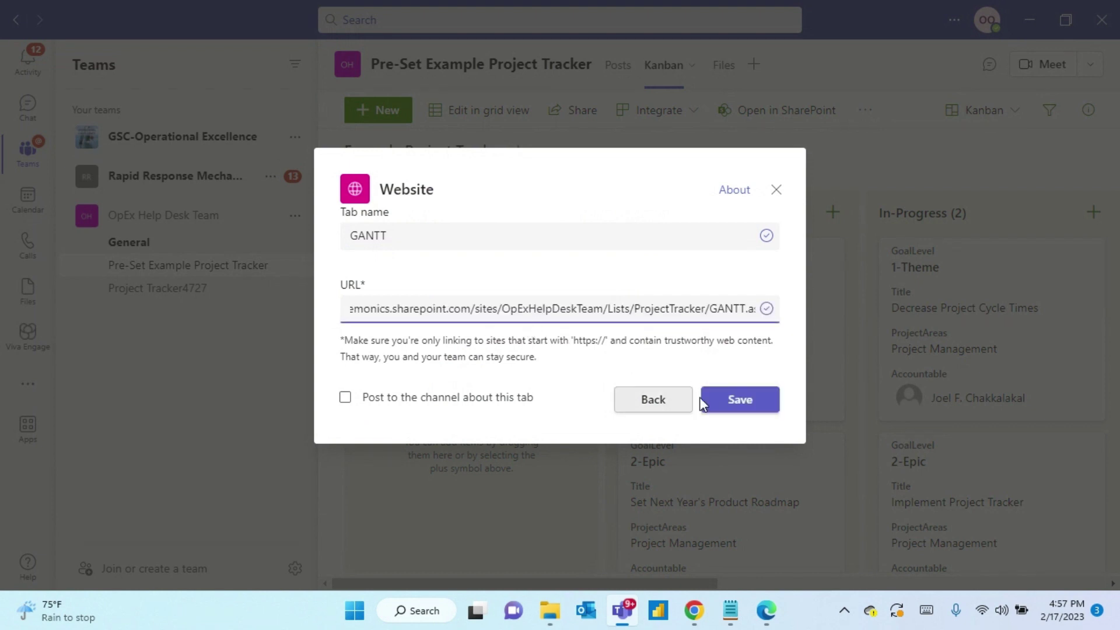
click(752, 403)
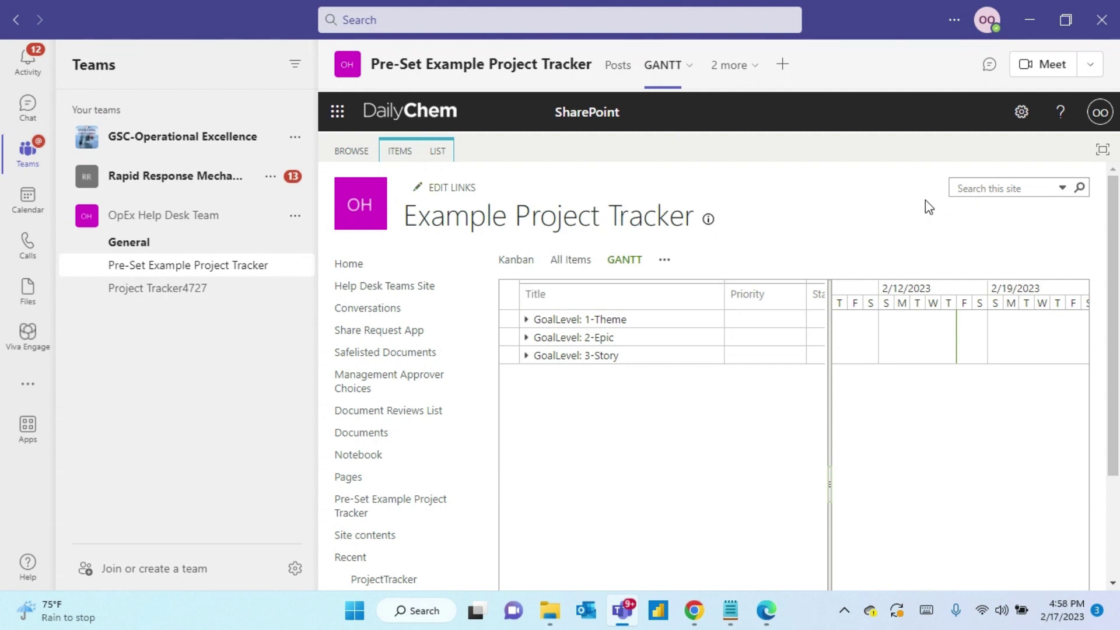
Step: Show the GANTT tab's content in focus mode, widen its timeline area, and expand the Epic and Story goal levels
click(1103, 149)
drag(682, 365, 582, 358)
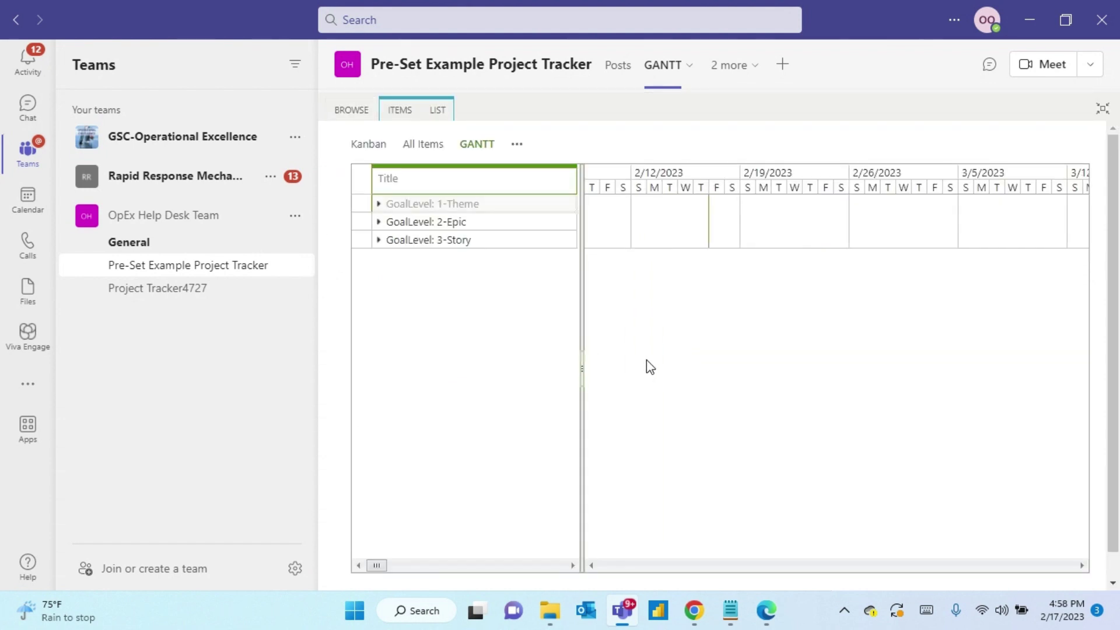
click(379, 222)
click(380, 276)
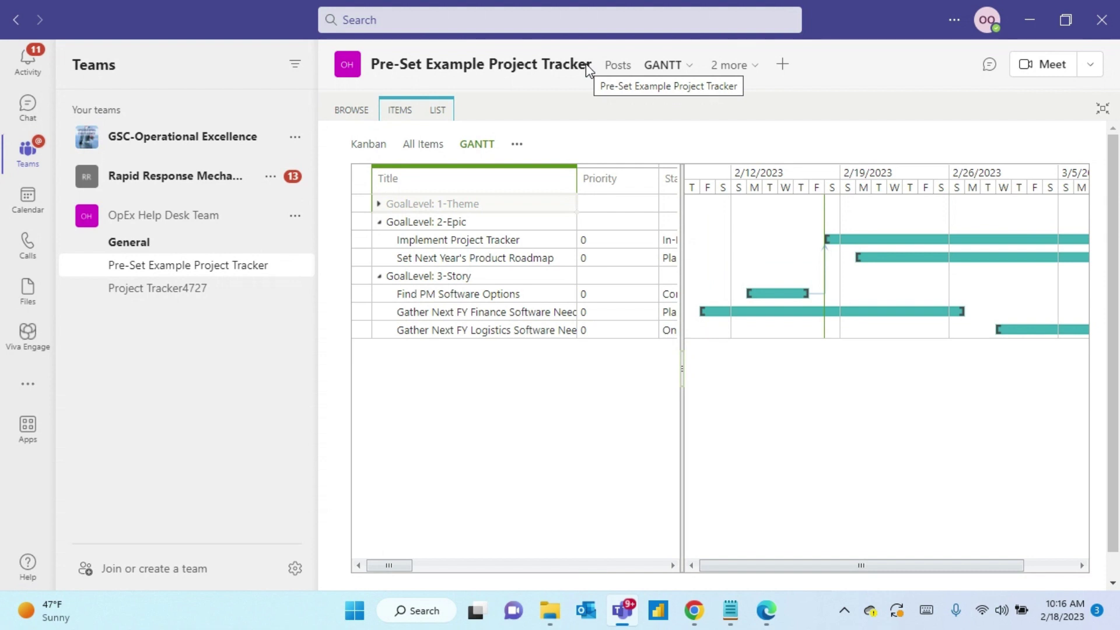
Step: Open the Implement Project Tracker item from the channel's Kanban tab and examine its goal links, dates, deliverable info and assigned people
click(747, 70)
click(691, 144)
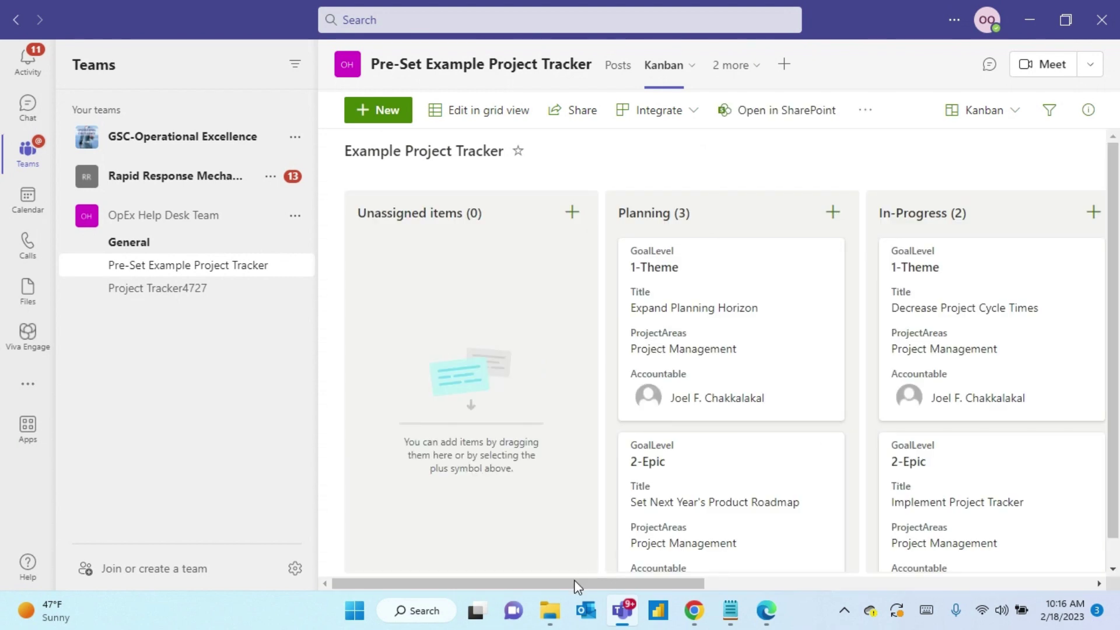
drag(576, 586, 737, 578)
click(711, 485)
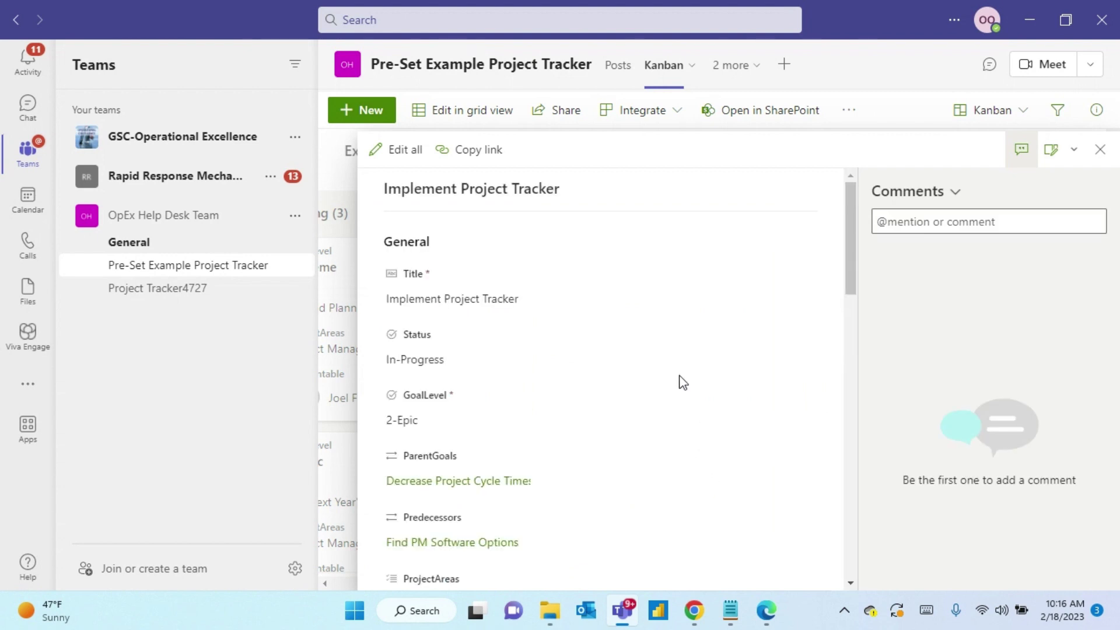
scroll(645, 331, down, 4)
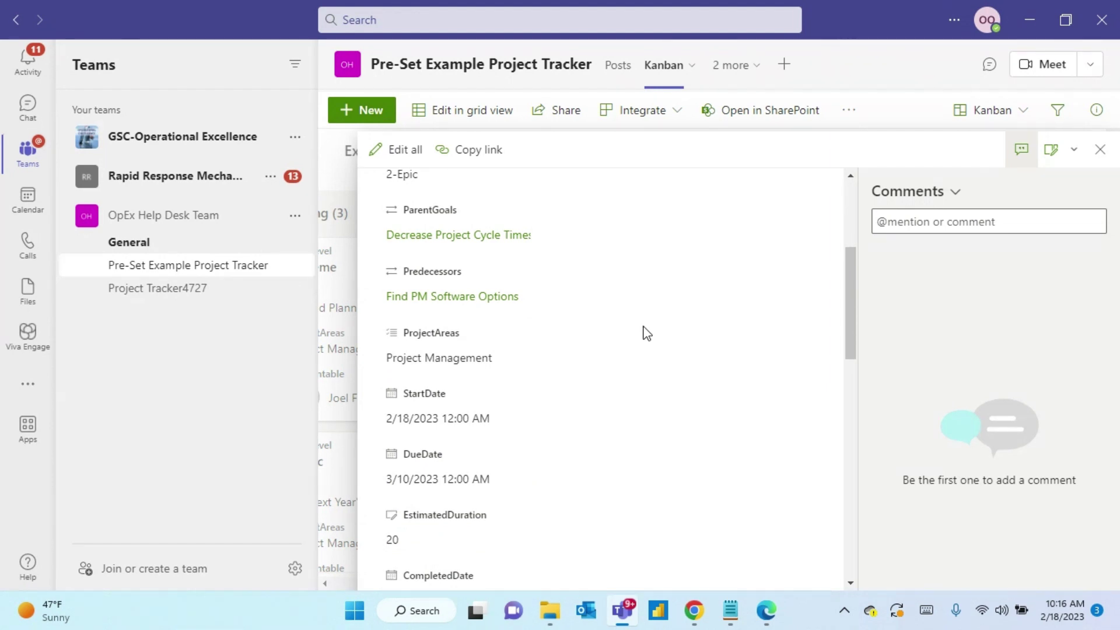
scroll(647, 333, down, 3)
scroll(647, 334, down, 8)
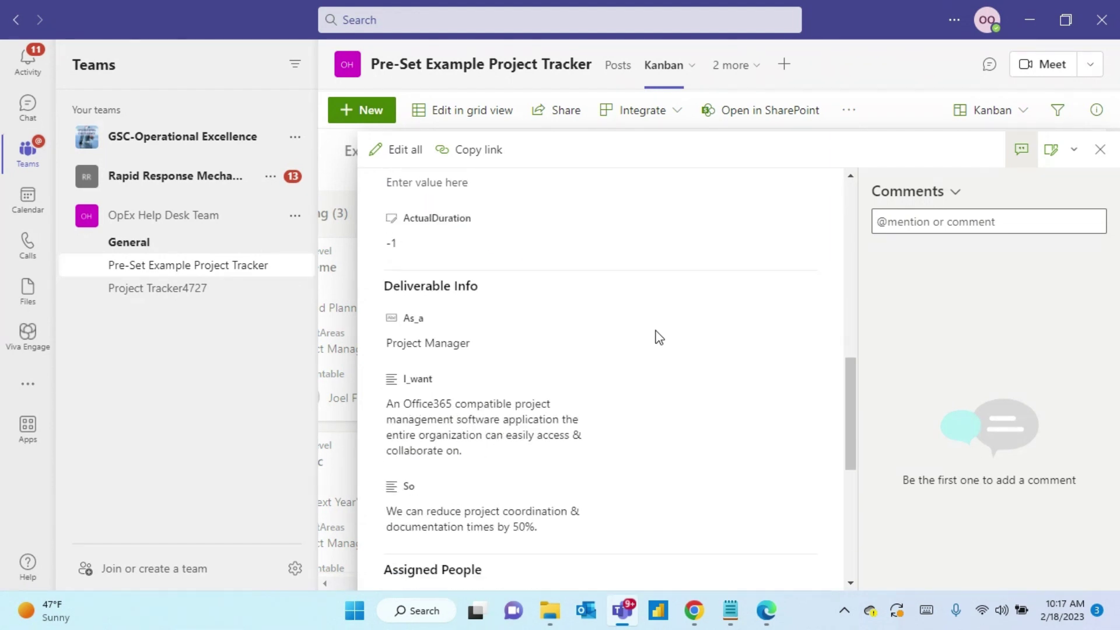
scroll(660, 330, down, 2)
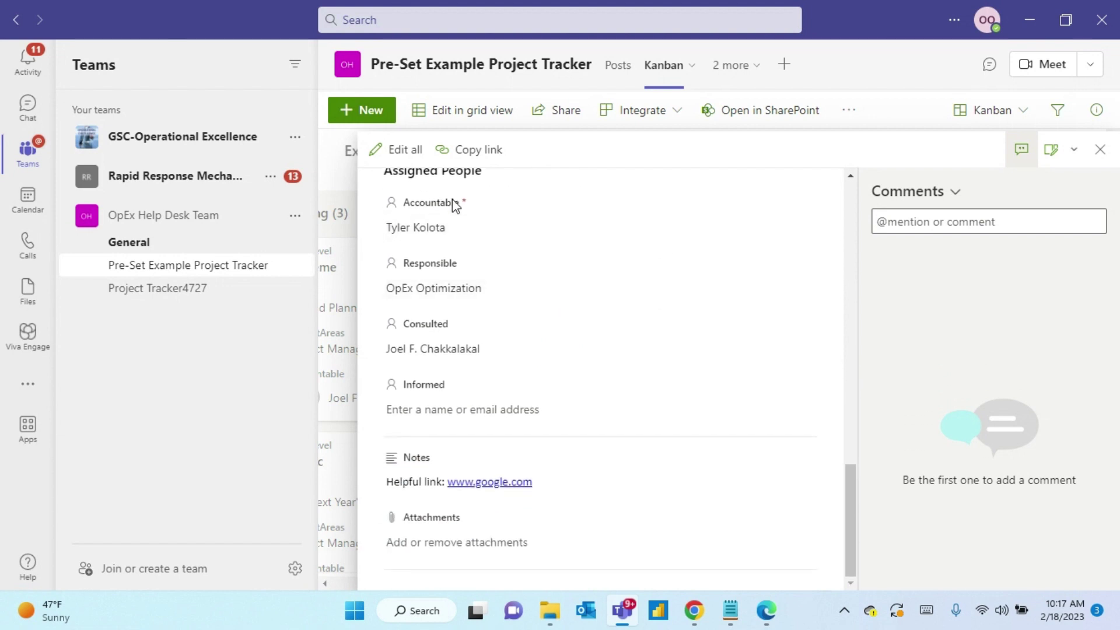
scroll(519, 289, up, 1)
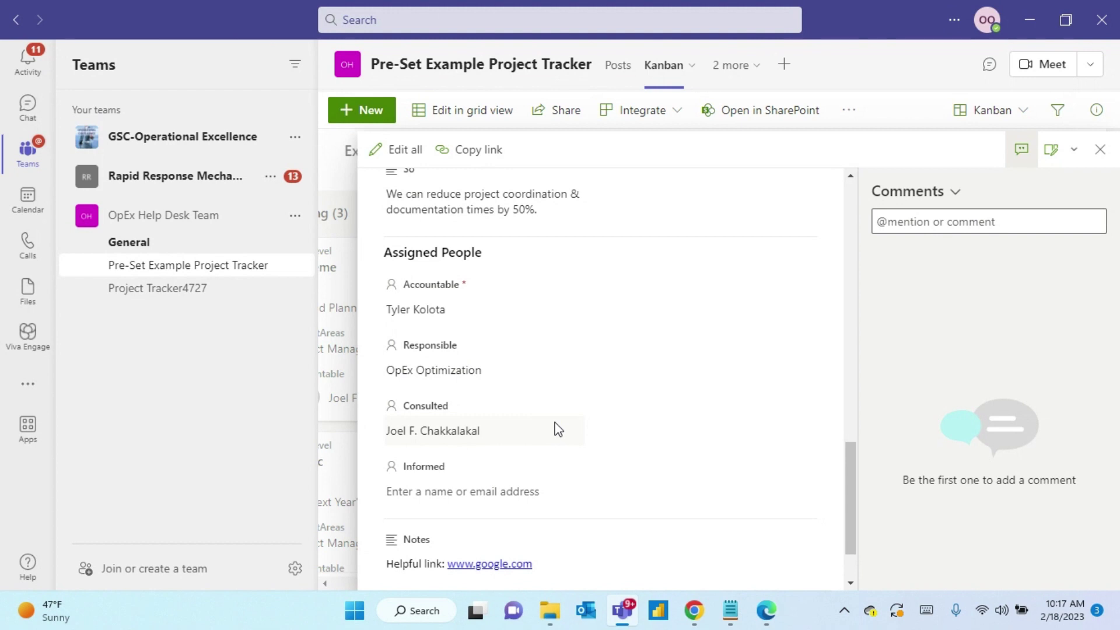
Step: Locate ProjectTrackerNotifications.zip in the Project Tracker Files folder, and minimize the folder and Teams windows
click(558, 621)
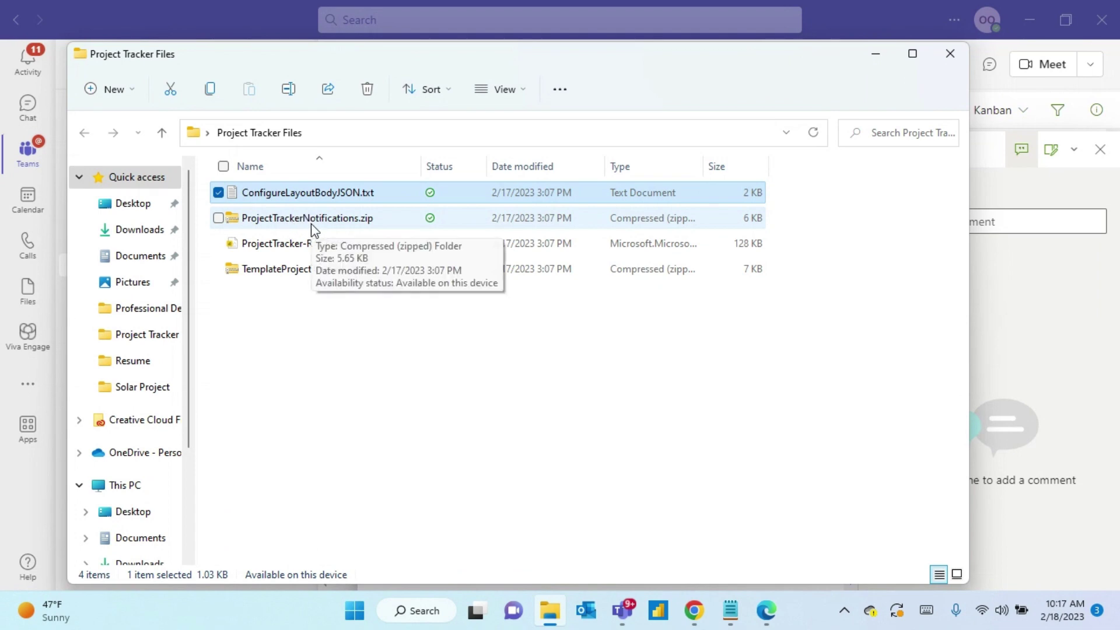
click(879, 54)
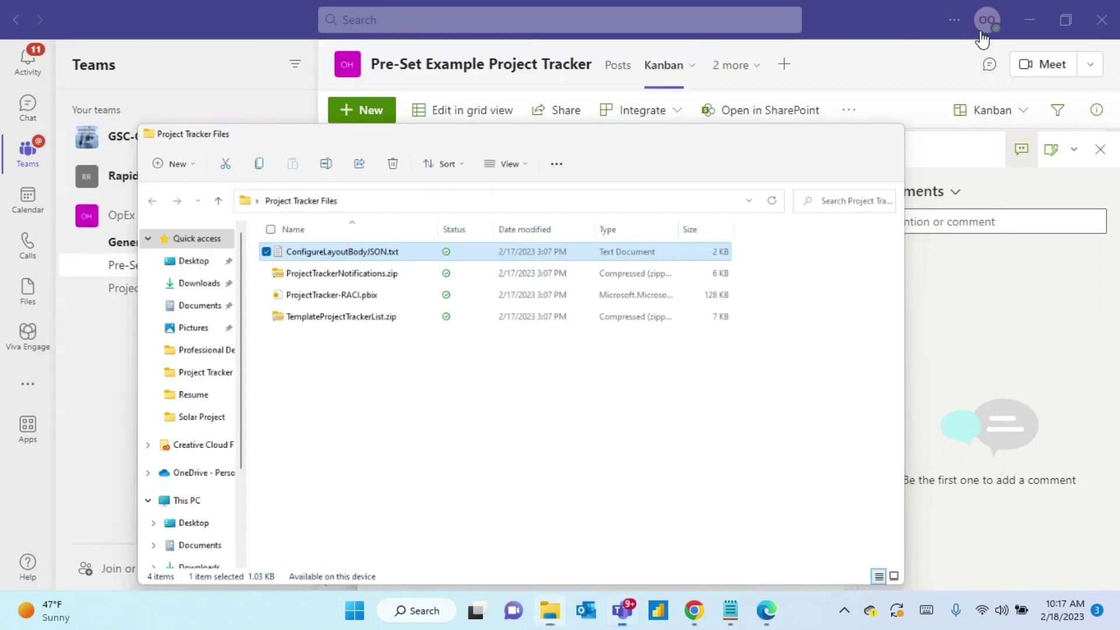
click(1030, 20)
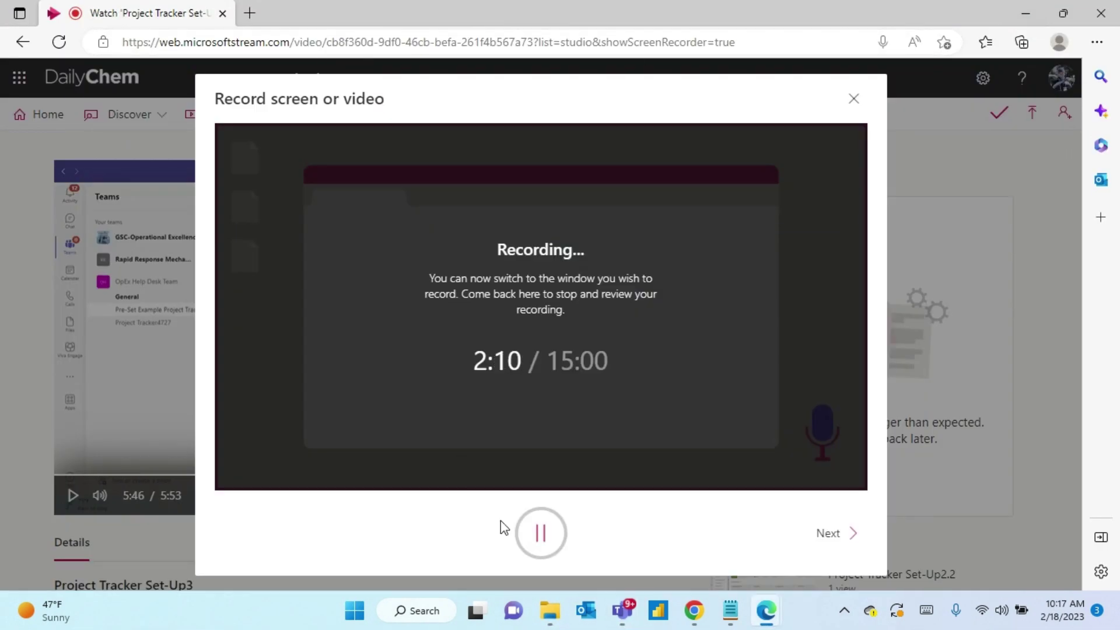
Step: Switch to Power Automate in Chrome and upload ProjectTrackerNotifications.zip as a legacy import package under My flows
click(710, 617)
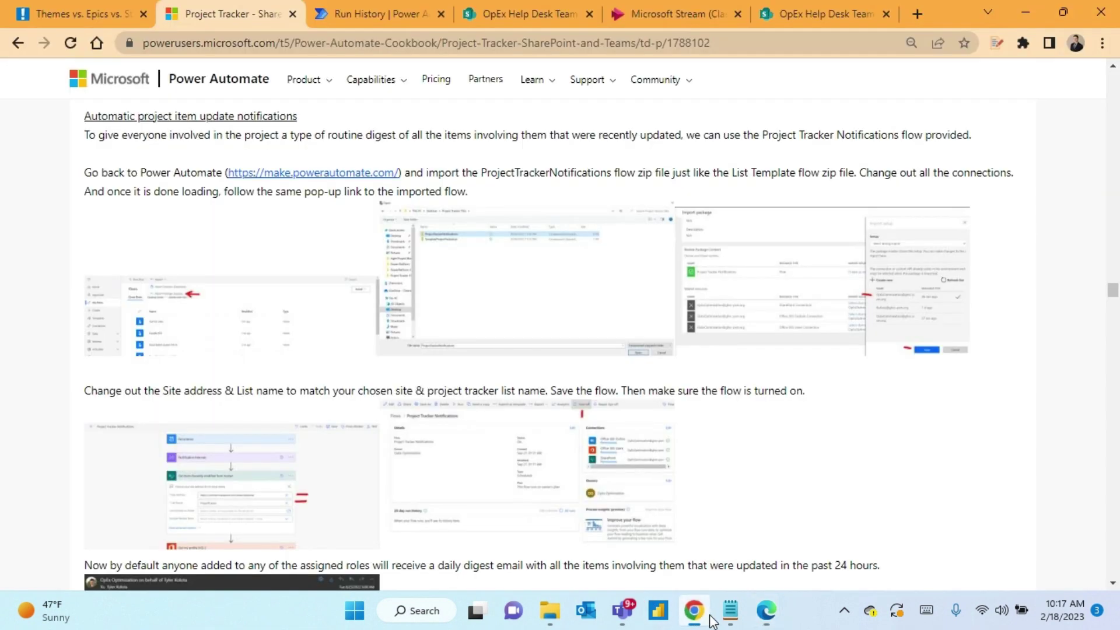
click(379, 14)
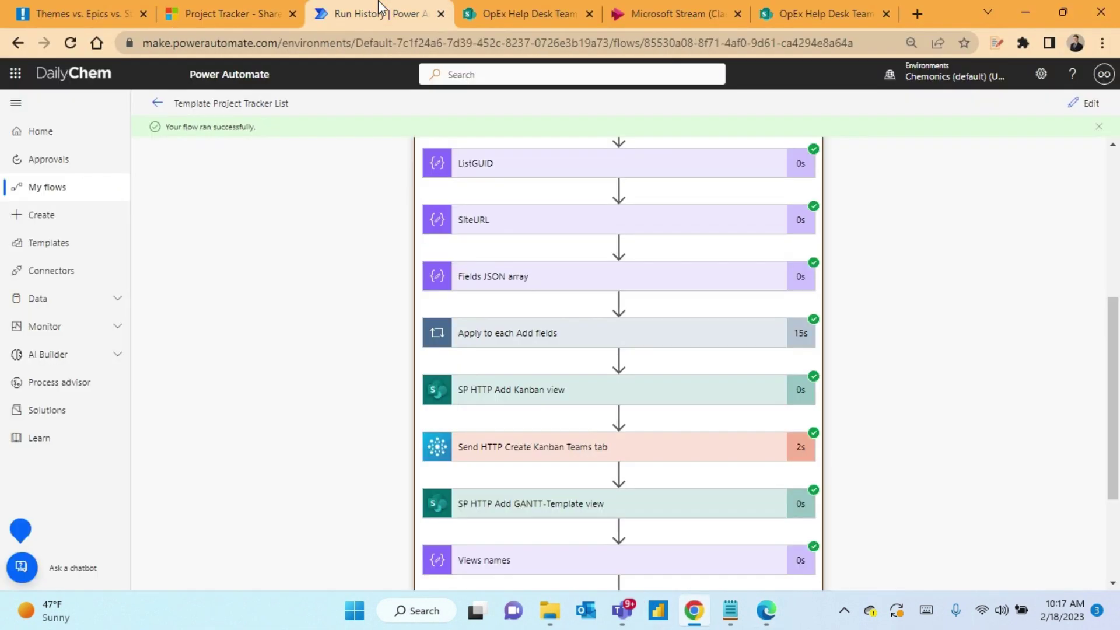
click(51, 195)
click(273, 105)
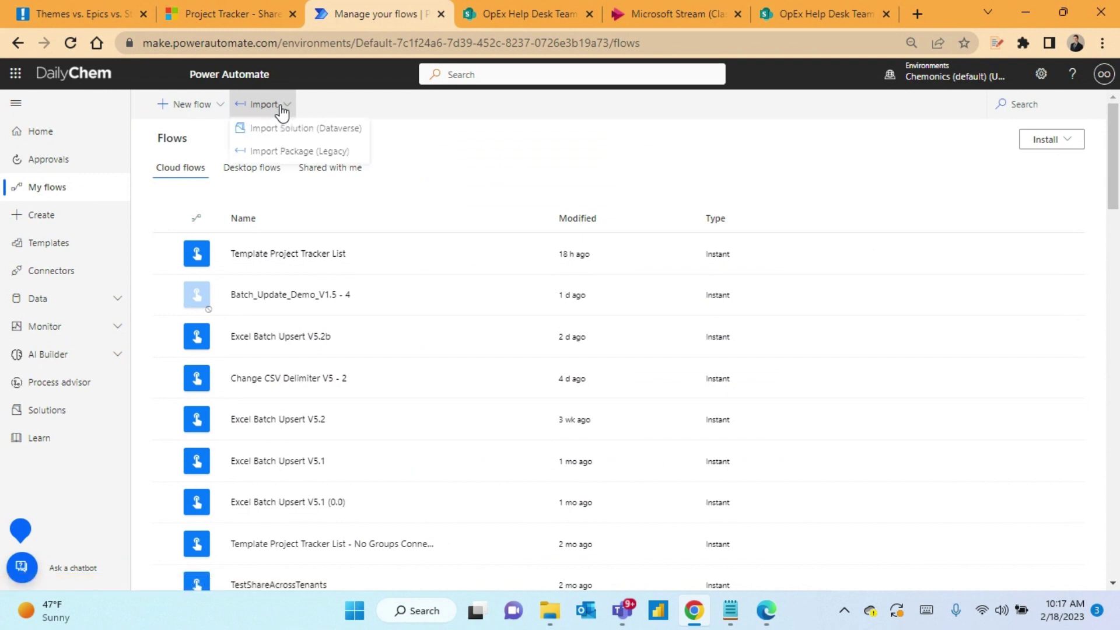
click(319, 156)
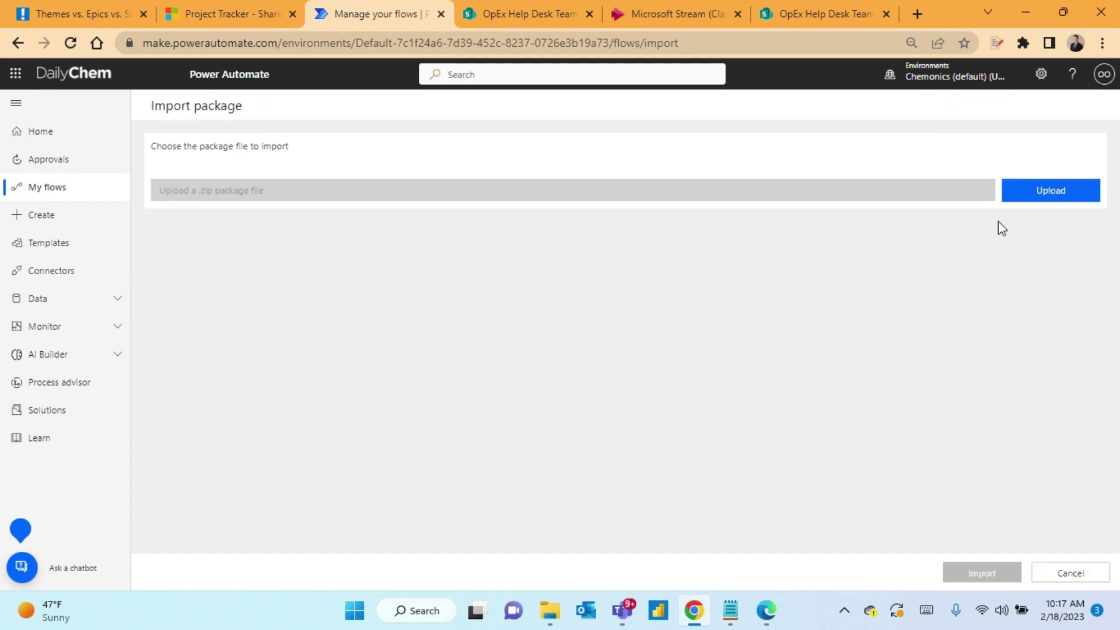
click(1047, 195)
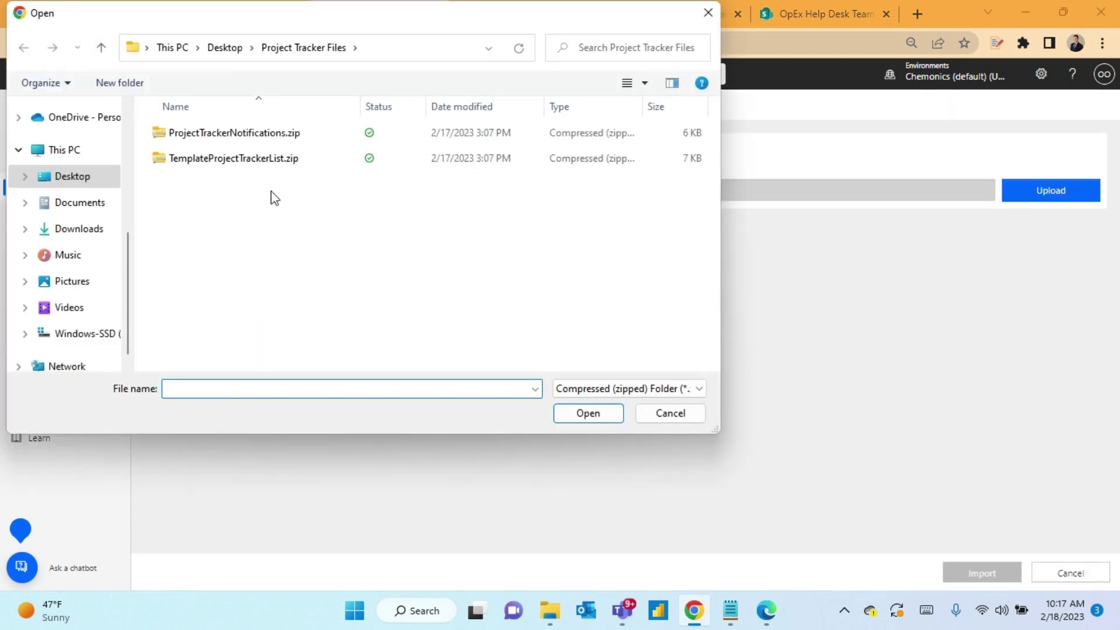
double_click(235, 142)
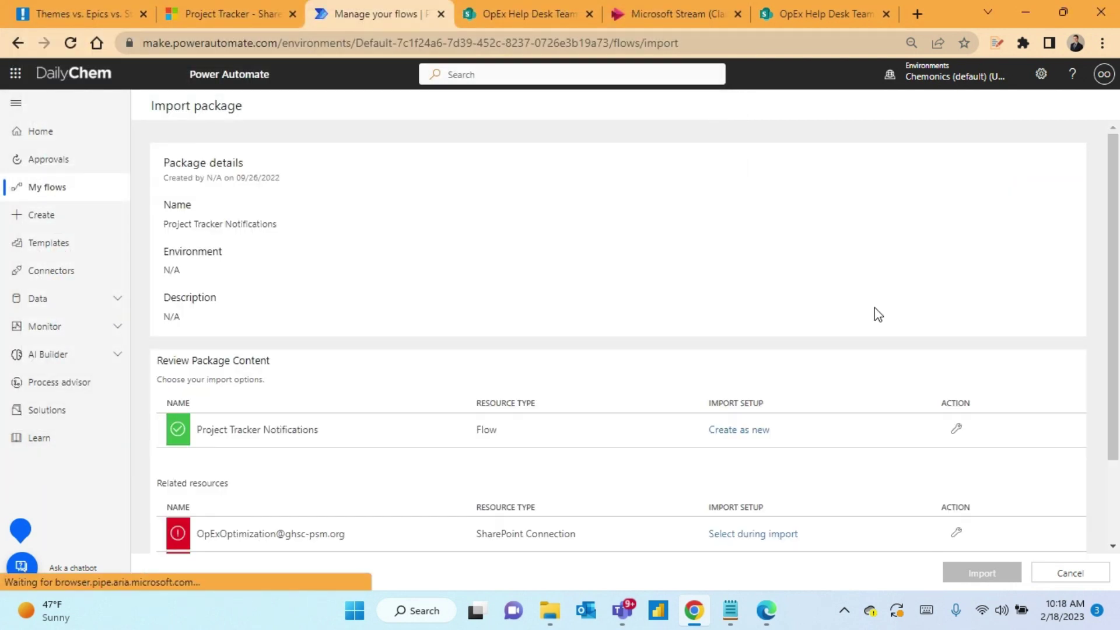
Step: Assign the existing OpEx Optimization connections to the package's SharePoint, Office 365 Outlook and Office 365 Users resources
scroll(813, 407, down, 2)
click(771, 430)
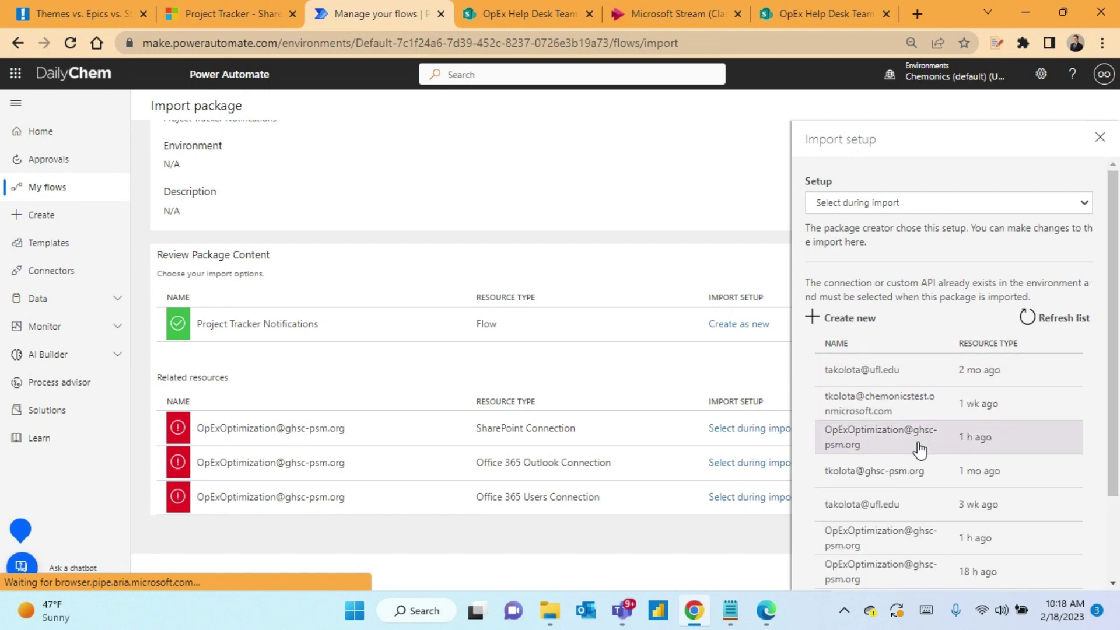
scroll(919, 446, down, 2)
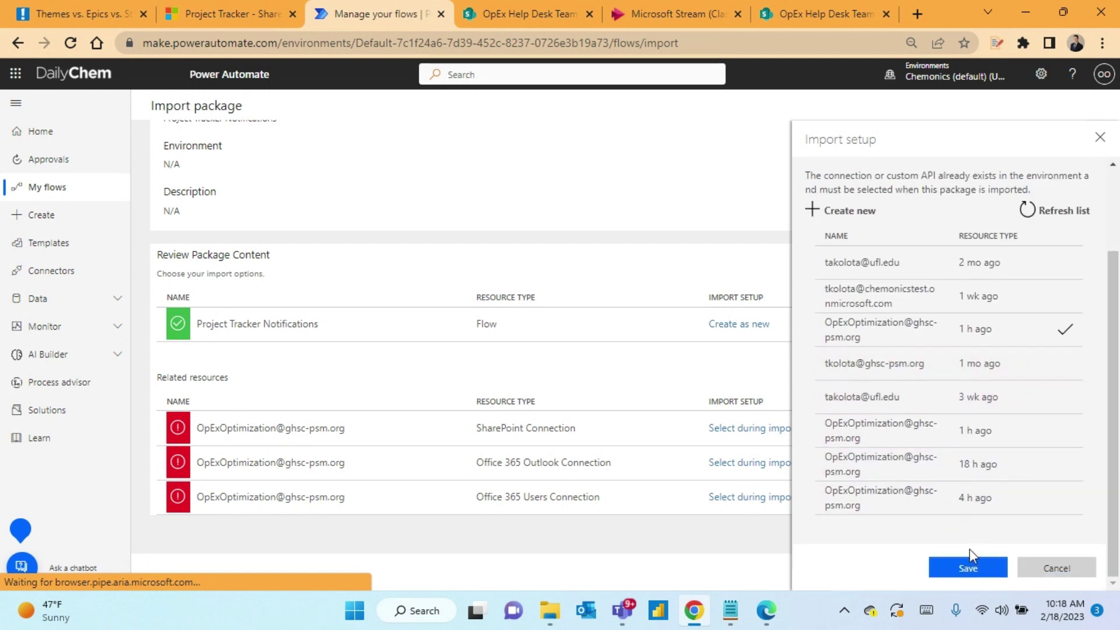
click(963, 577)
click(734, 461)
click(884, 376)
click(969, 568)
click(765, 499)
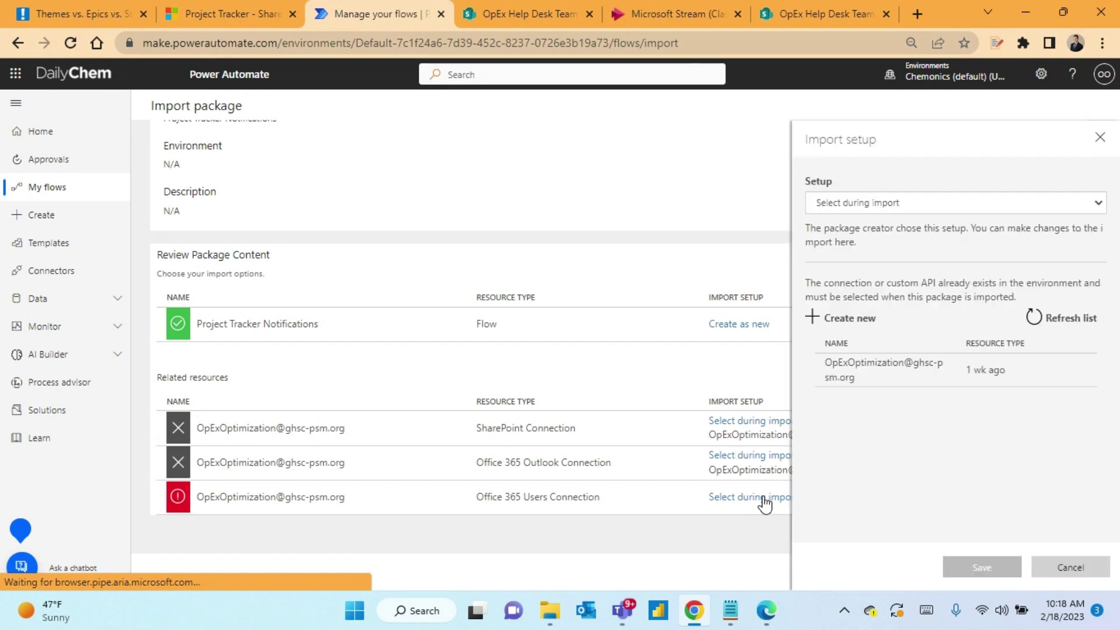
click(856, 371)
click(971, 563)
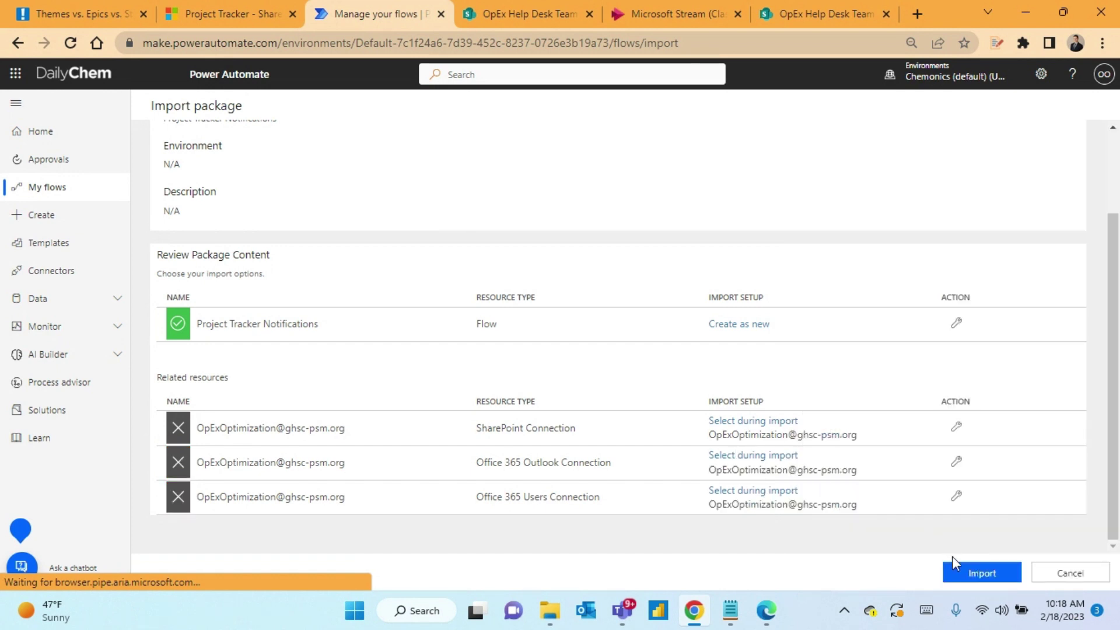
Step: Import the package and open the resulting Project Tracker Notifications flow for editing
click(973, 576)
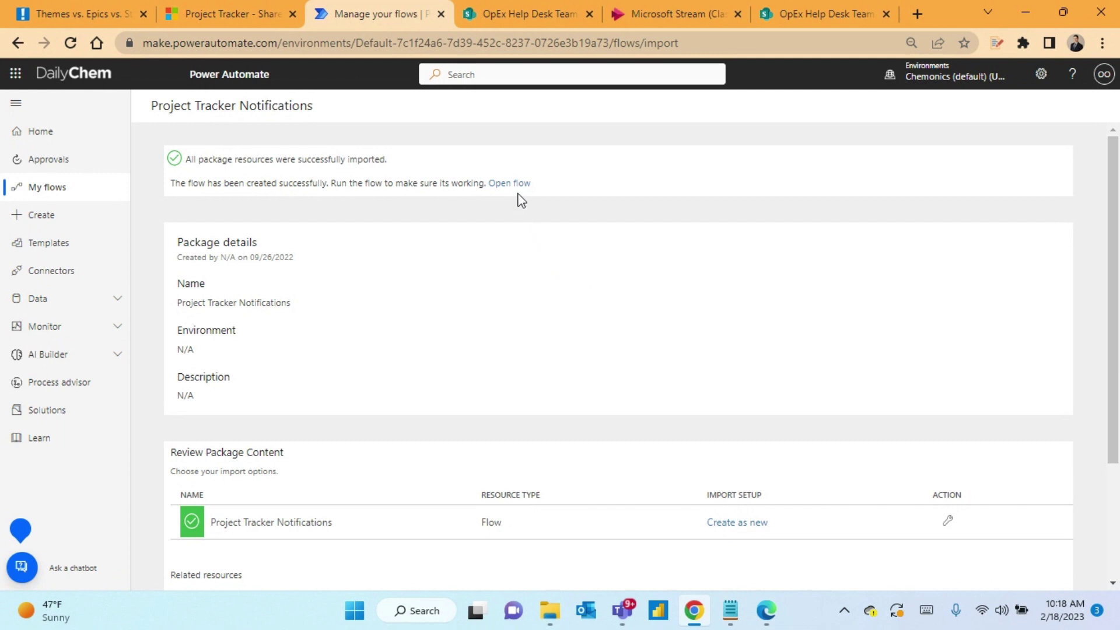
click(507, 182)
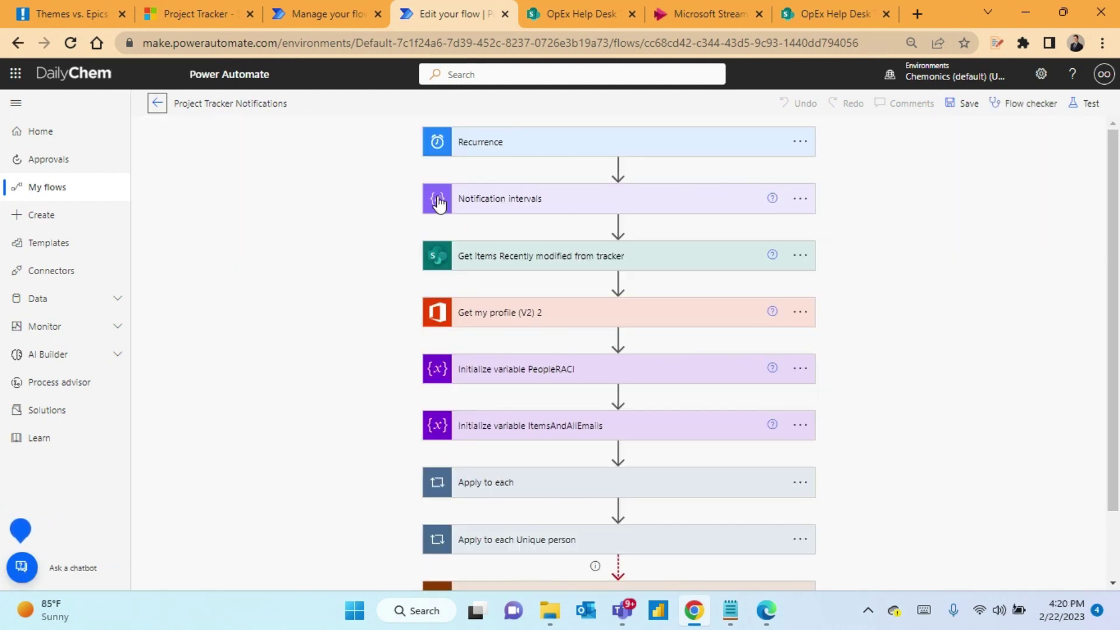
Step: Examine the flow's Recurrence frequency options and the matching hours value in the Notification intervals action
click(558, 147)
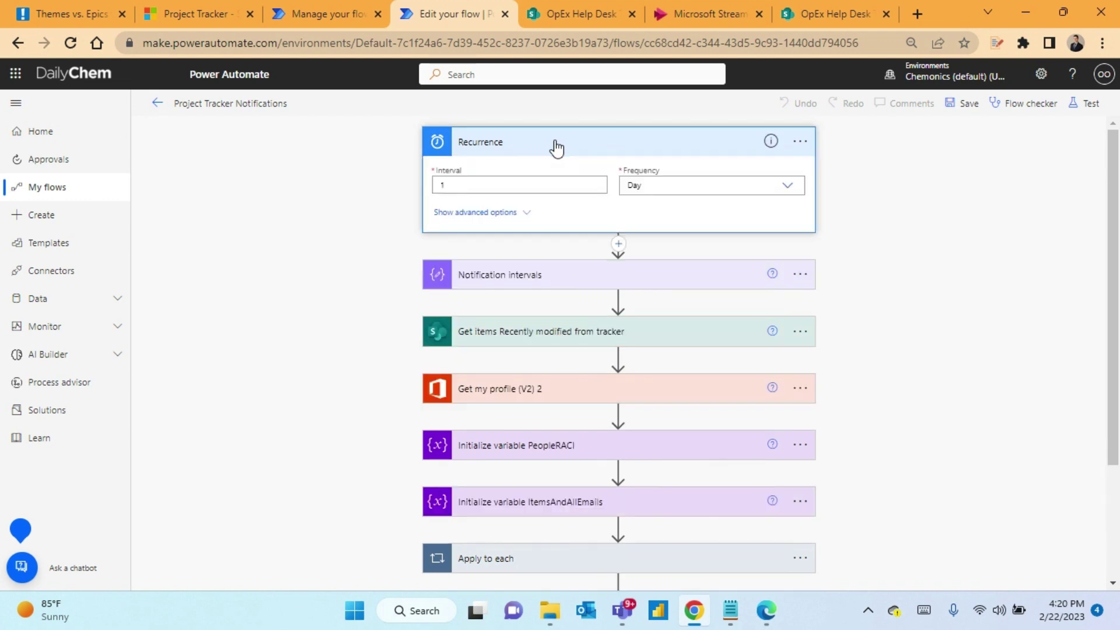
click(578, 282)
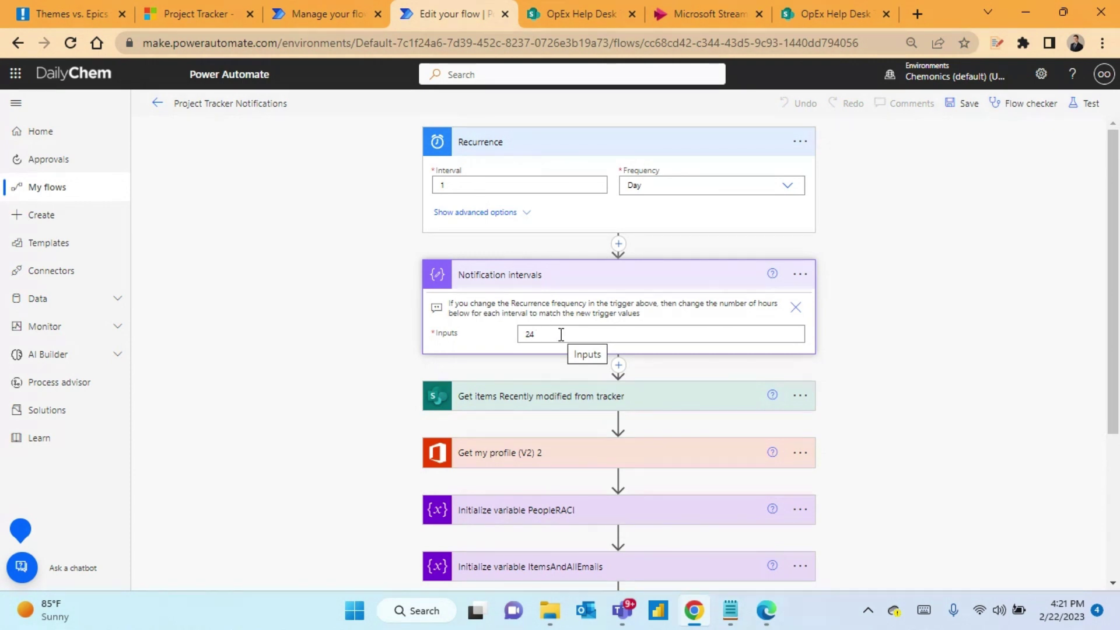
click(788, 186)
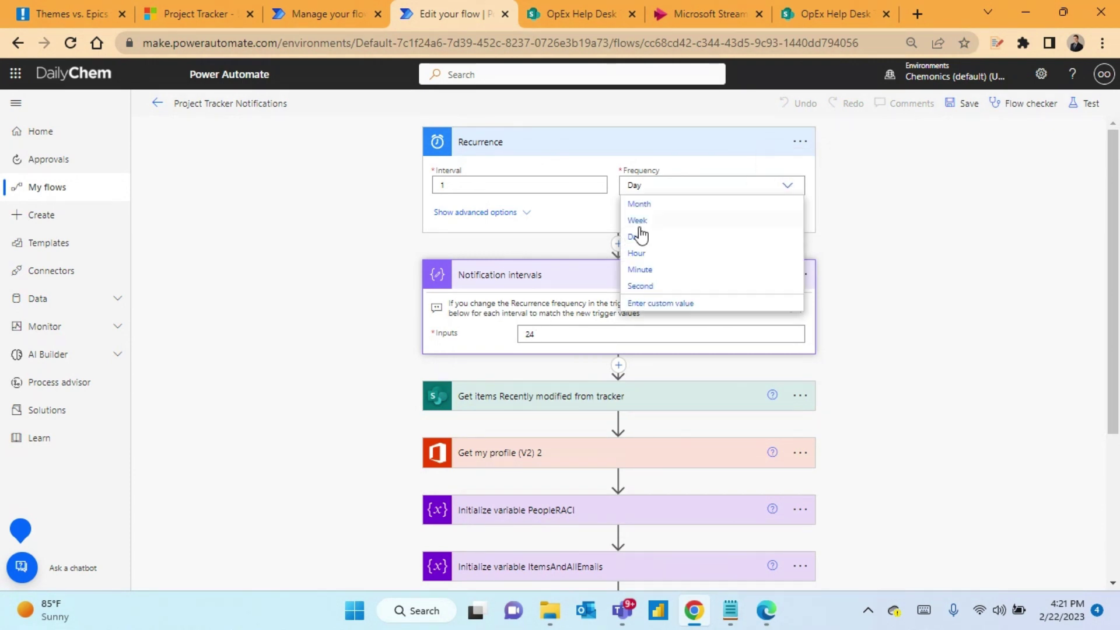
click(548, 336)
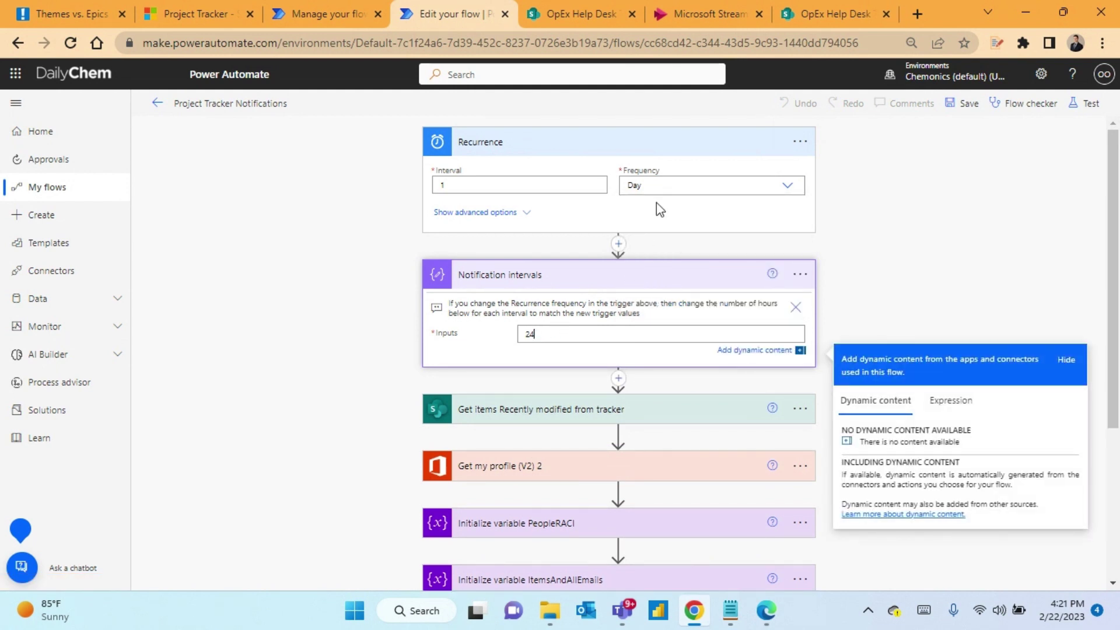
click(916, 267)
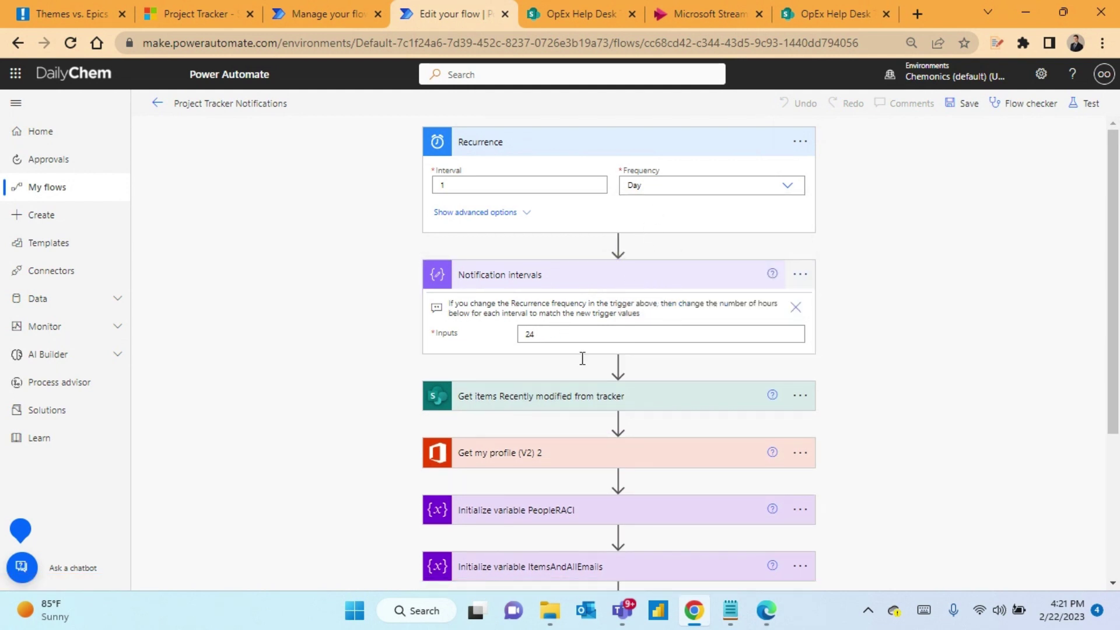
Step: Point the Get items Recently modified from tracker action to the OpEx Help Desk Team site and ProjectTracker list, and save the flow
click(482, 397)
scroll(528, 366, down, 2)
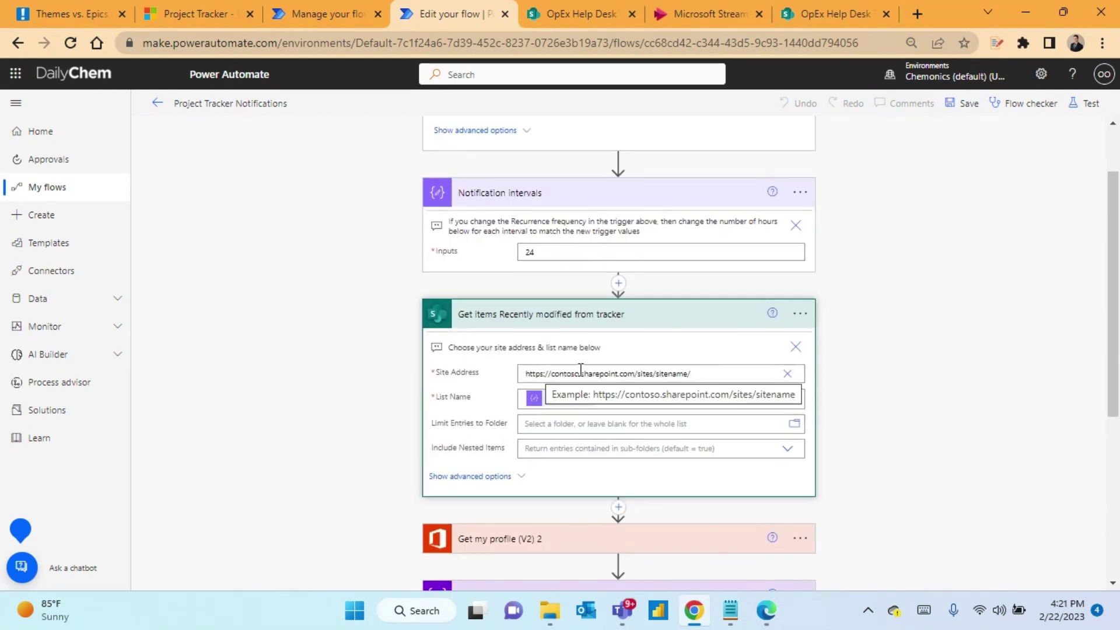
scroll(629, 367, down, 2)
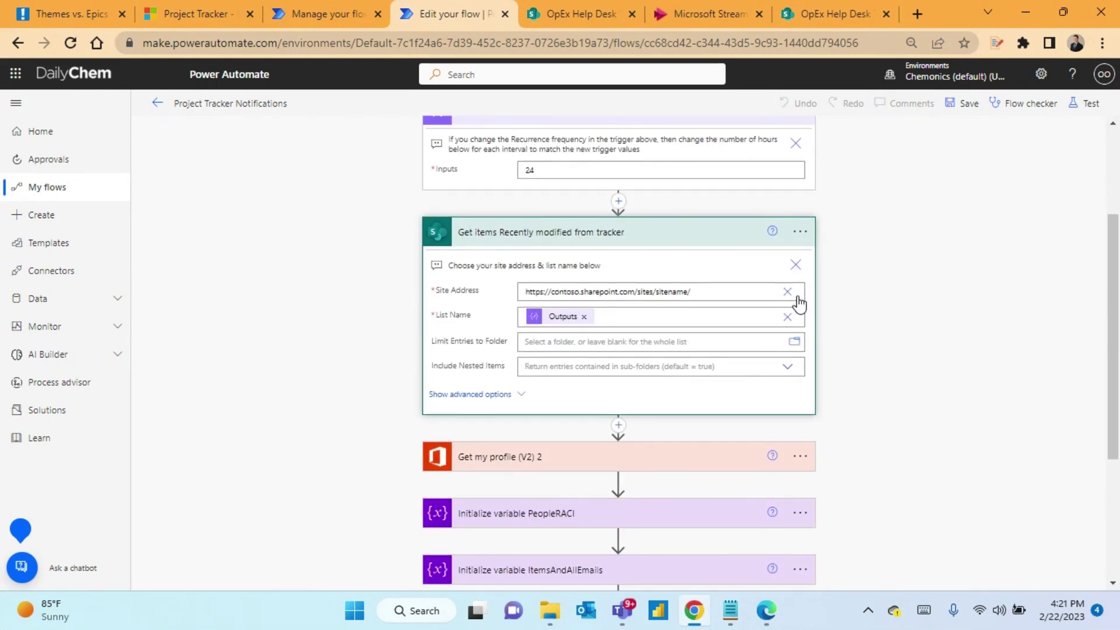
click(792, 292)
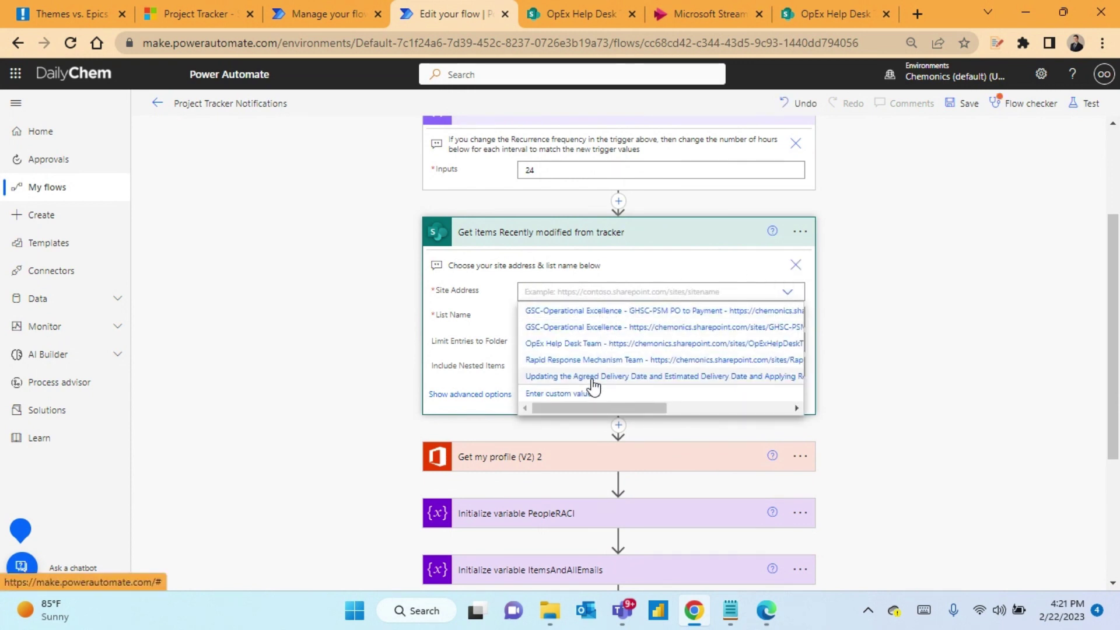
click(583, 349)
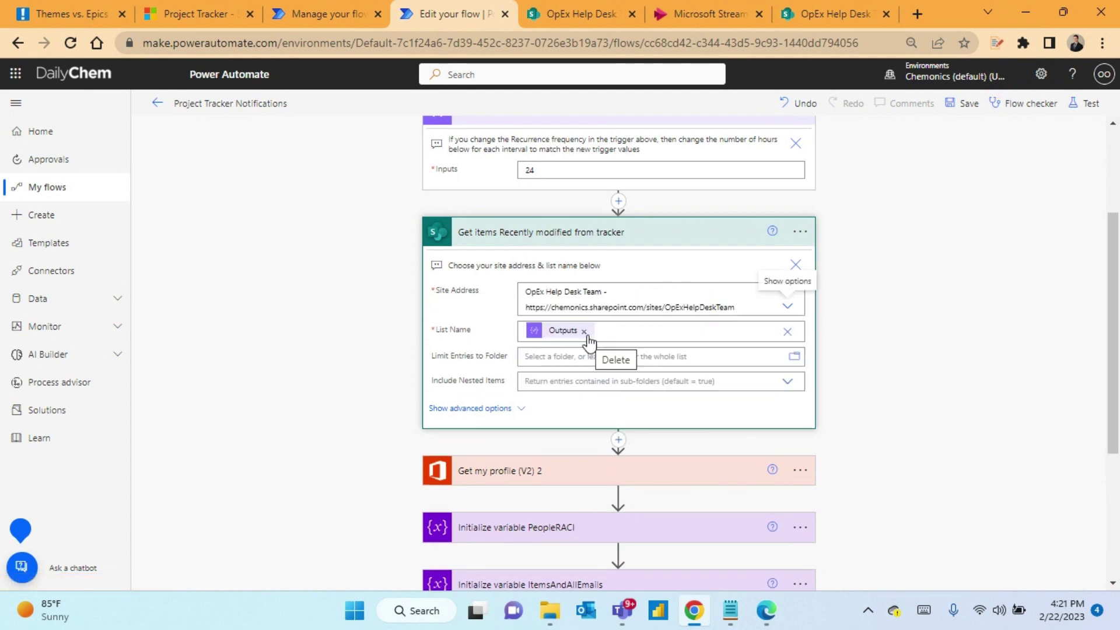
click(789, 333)
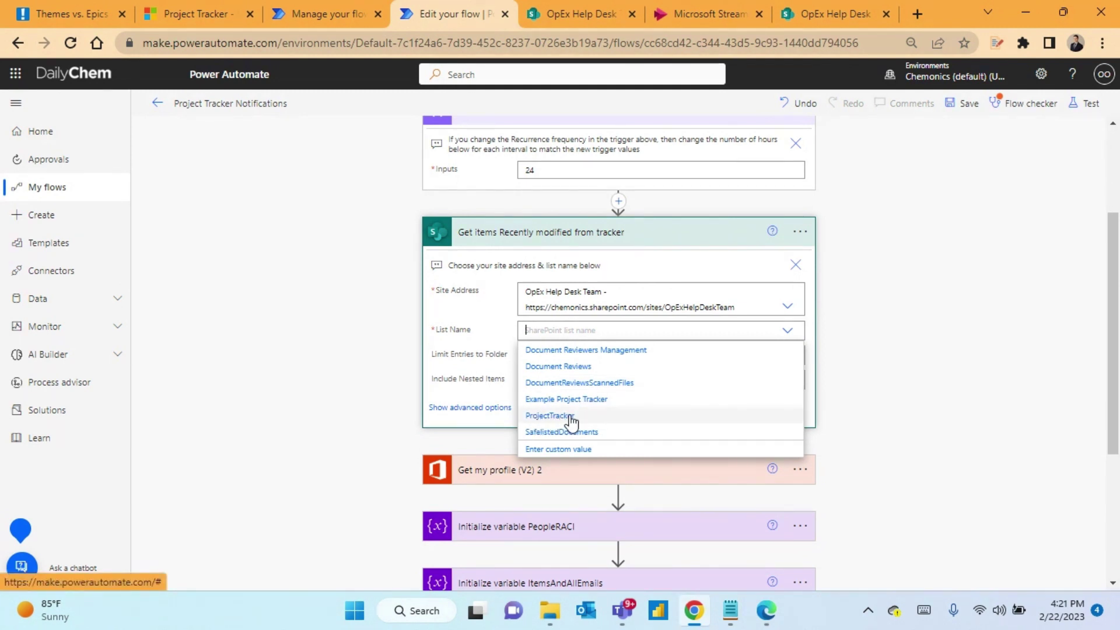
click(570, 415)
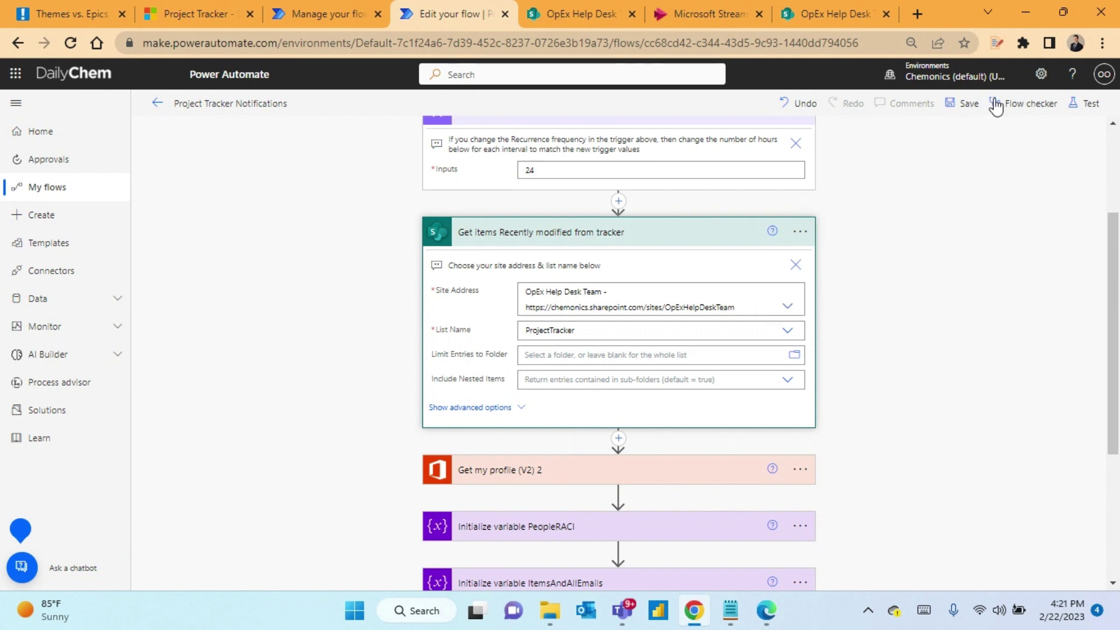
click(957, 102)
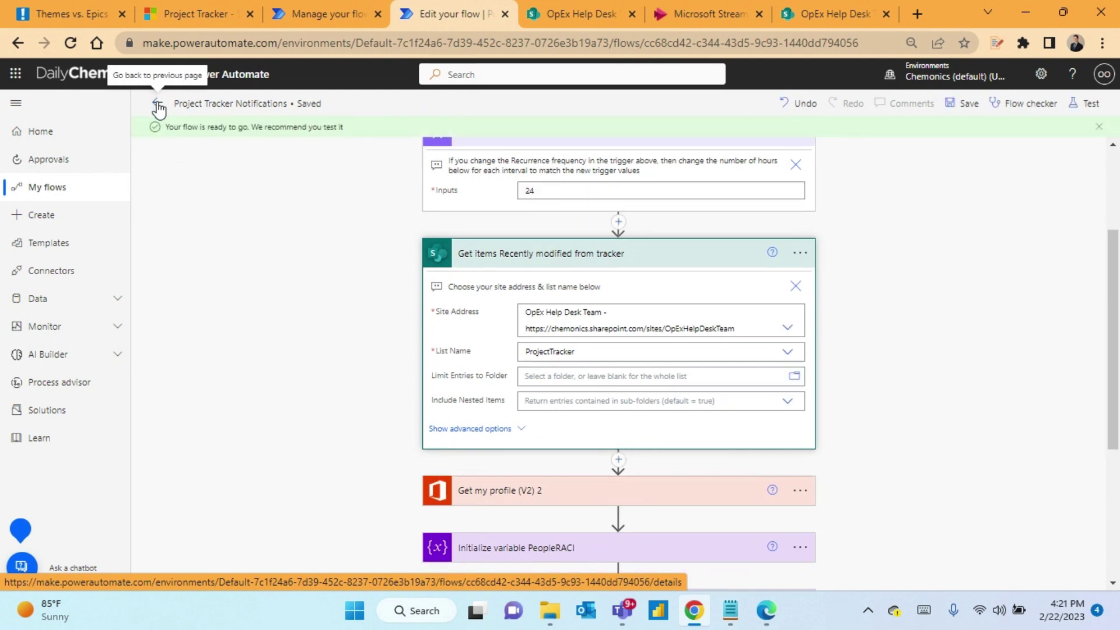
Step: Leave the flow editor and turn on the Project Tracker Notifications flow
click(158, 108)
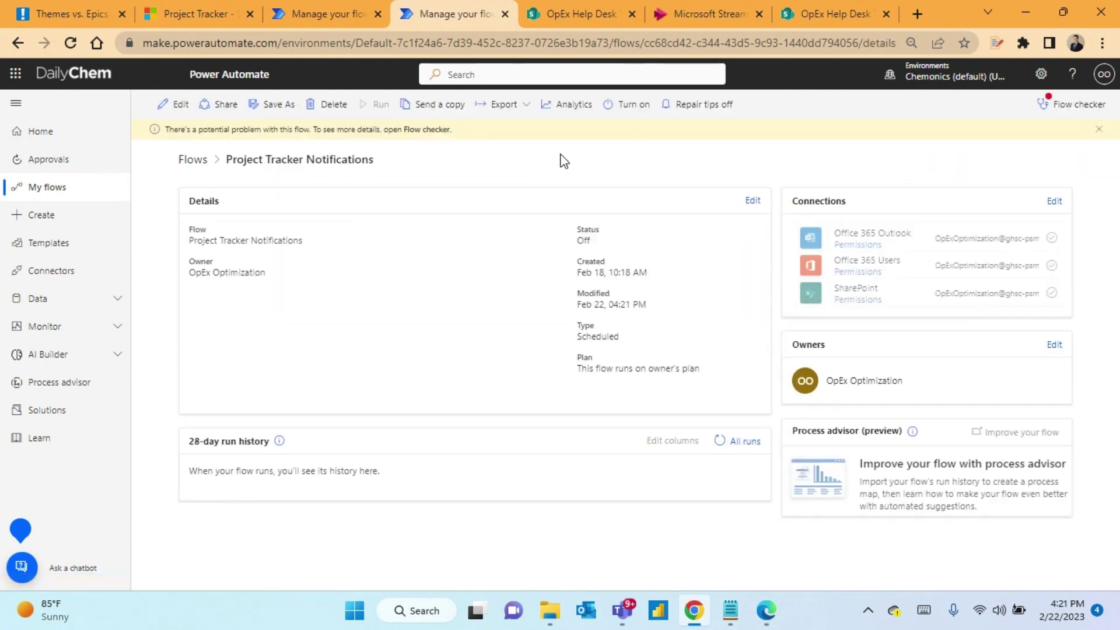
click(635, 111)
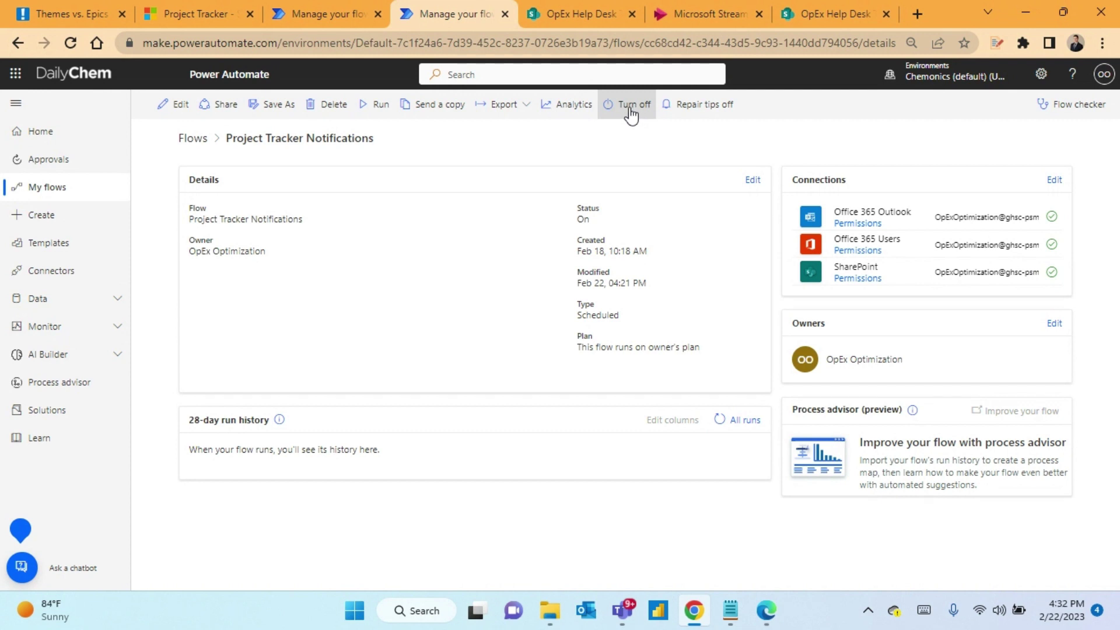
Step: Switch to the Example Project Tracker list in SharePoint and examine who belongs to the site's members and visitors permission groups
click(562, 13)
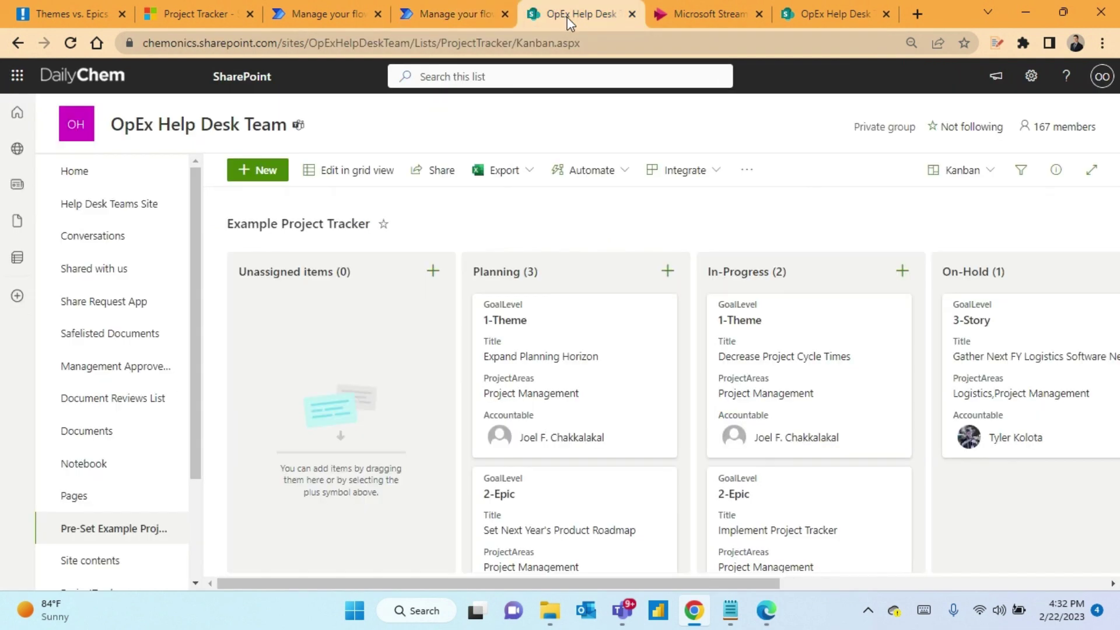
click(1032, 76)
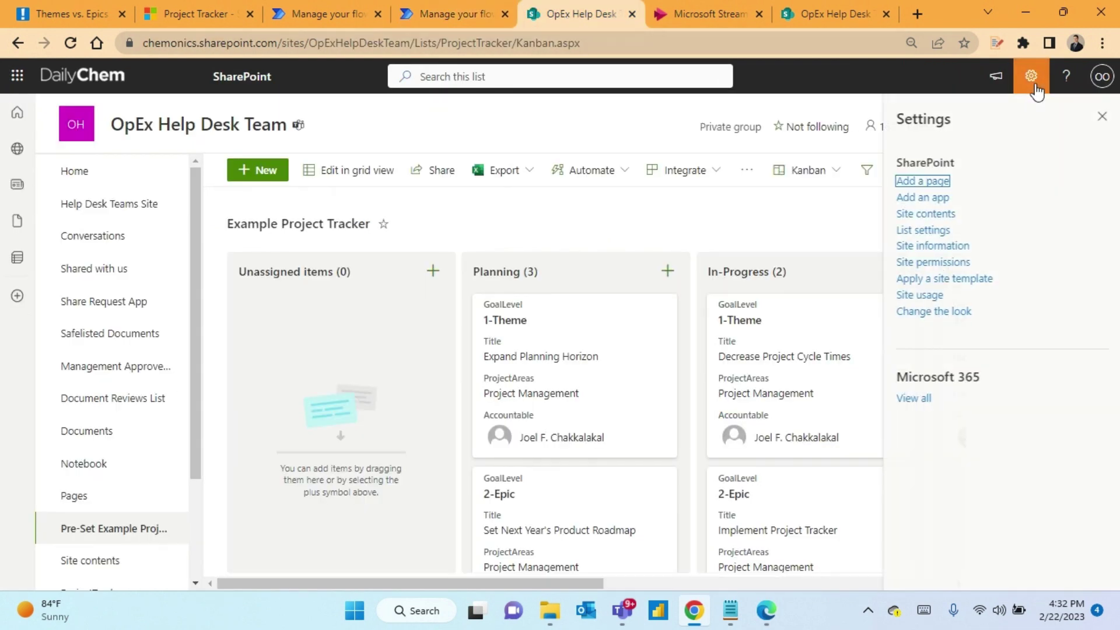
click(958, 263)
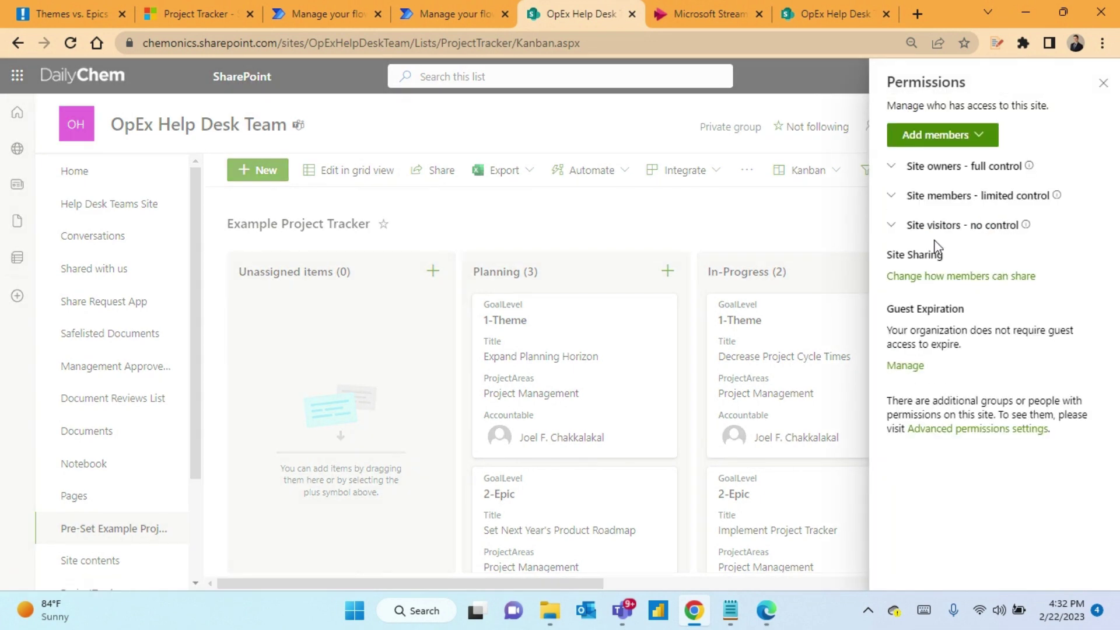
click(892, 226)
click(891, 197)
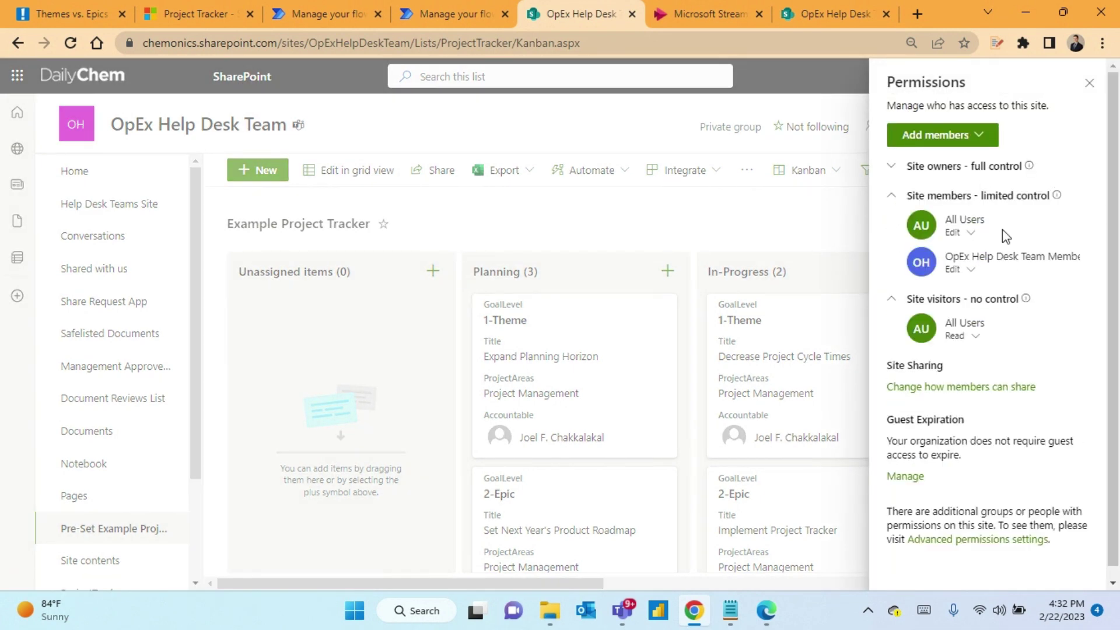
click(892, 196)
click(891, 226)
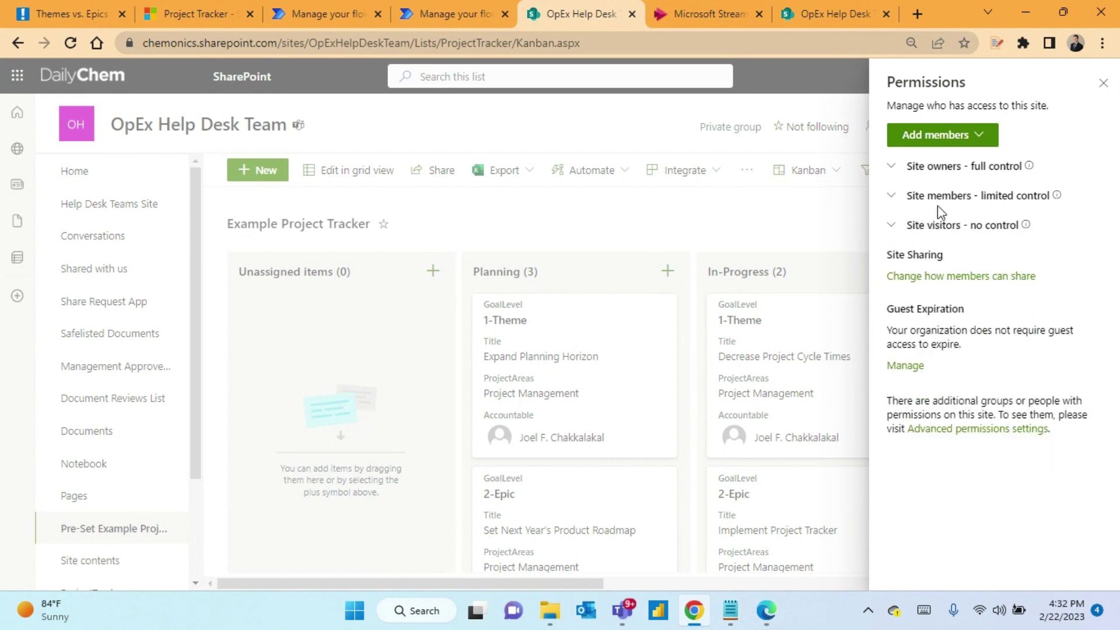
click(1103, 83)
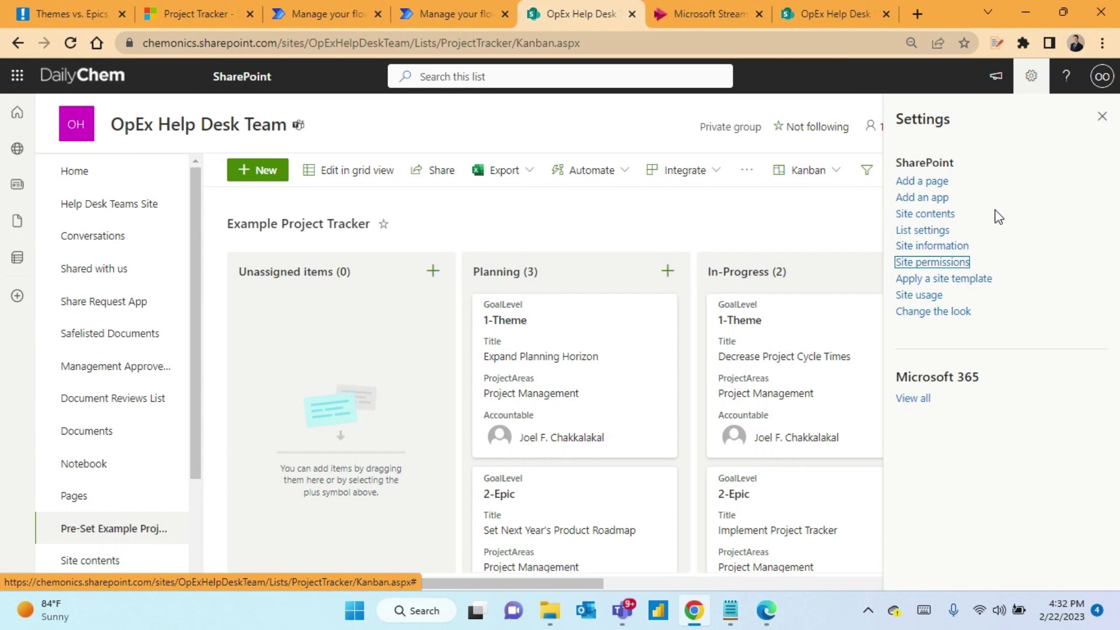
Step: Stop the Example Project Tracker list from inheriting the parent site's permissions
click(919, 232)
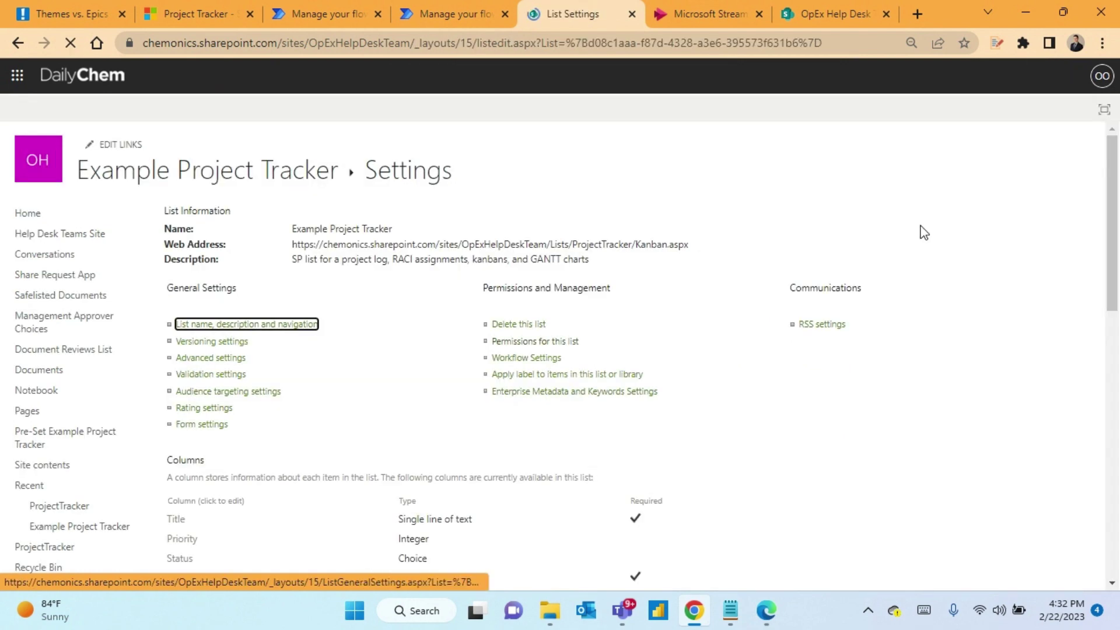
click(507, 342)
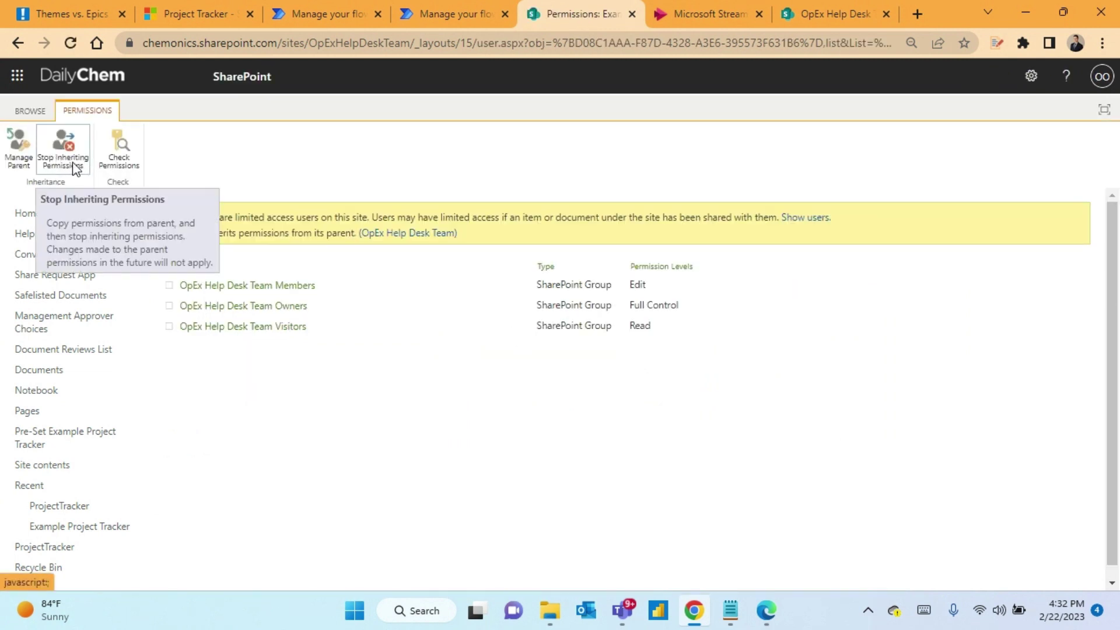
click(74, 168)
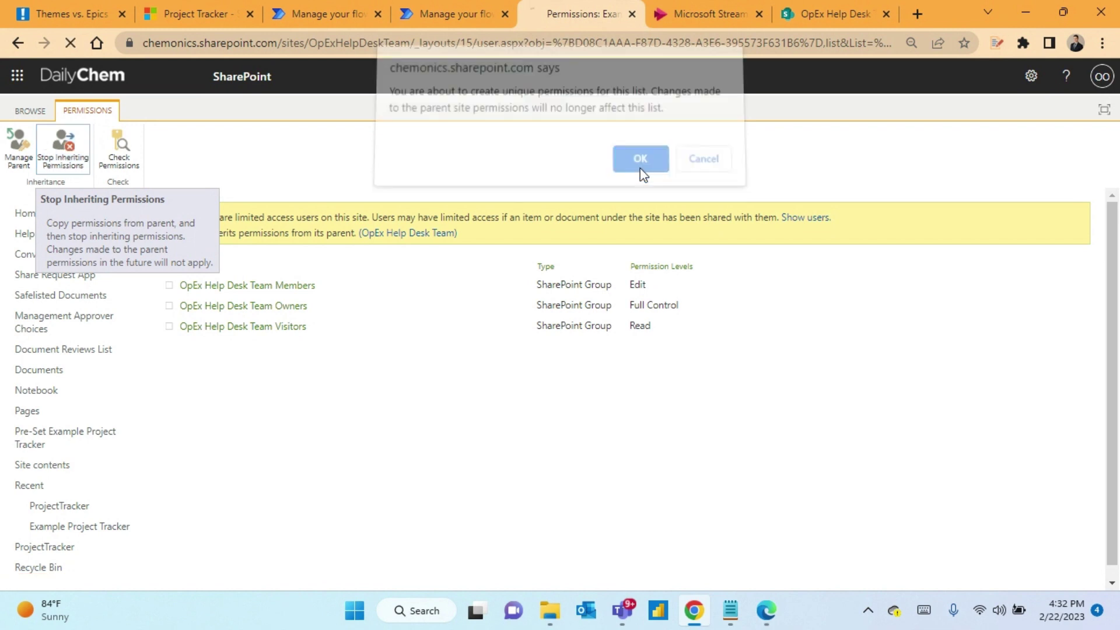
click(636, 166)
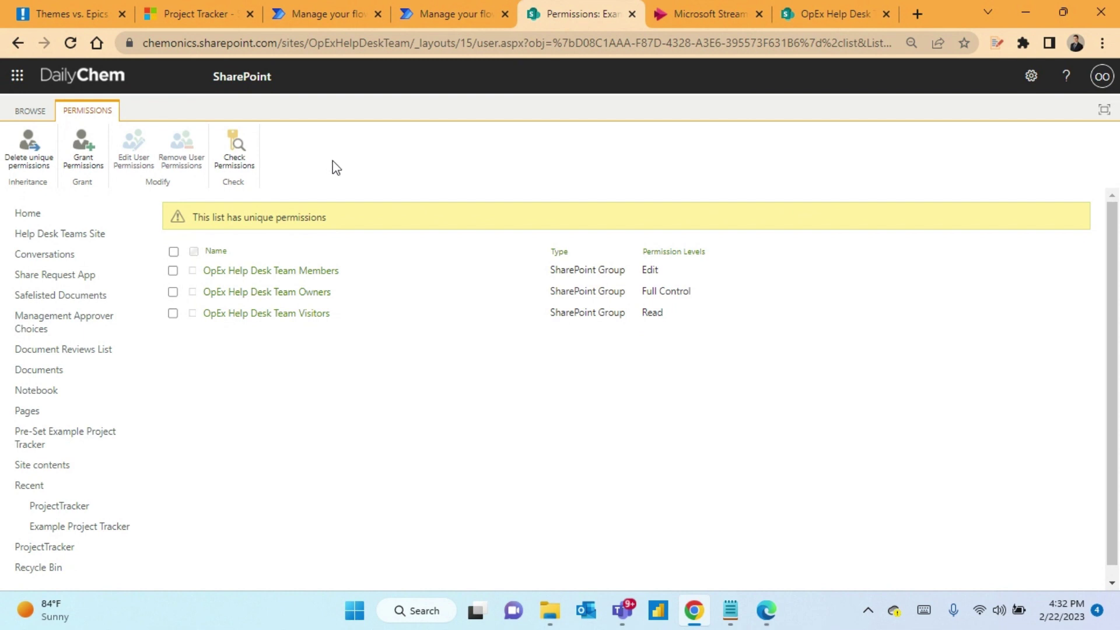
Step: Start granting permissions on the Example Project Tracker list and add the All Users group as invitee
click(89, 166)
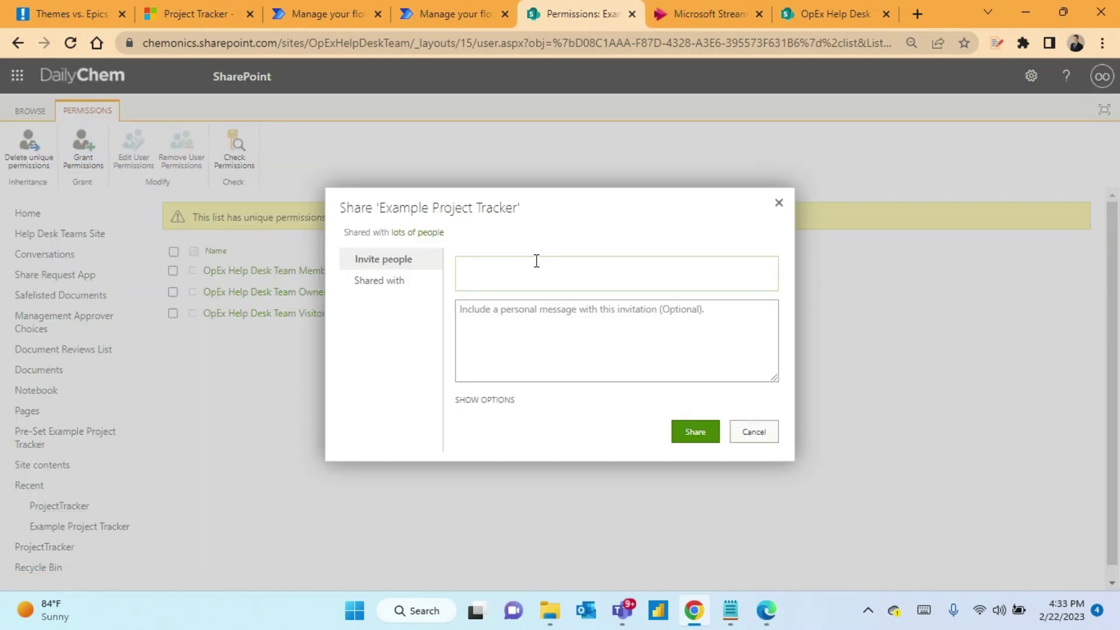
text(use)
key(Num_Lock)
key(BackSpace)
key(BackSpace)
key(BackSpace)
text(all user)
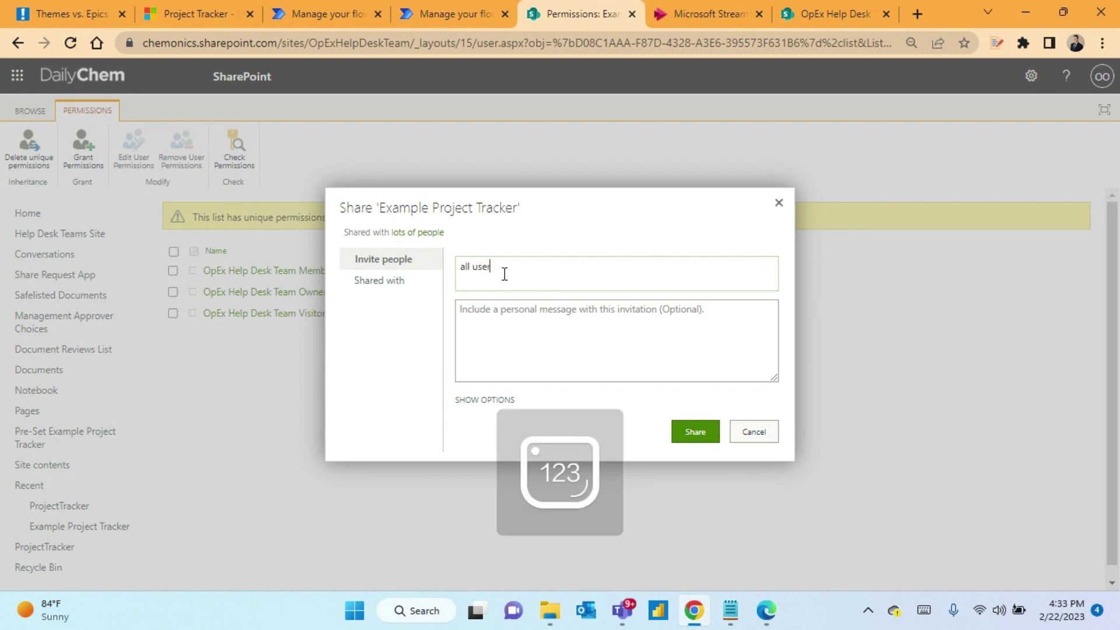
key(Num_Lock)
key(BackSpace)
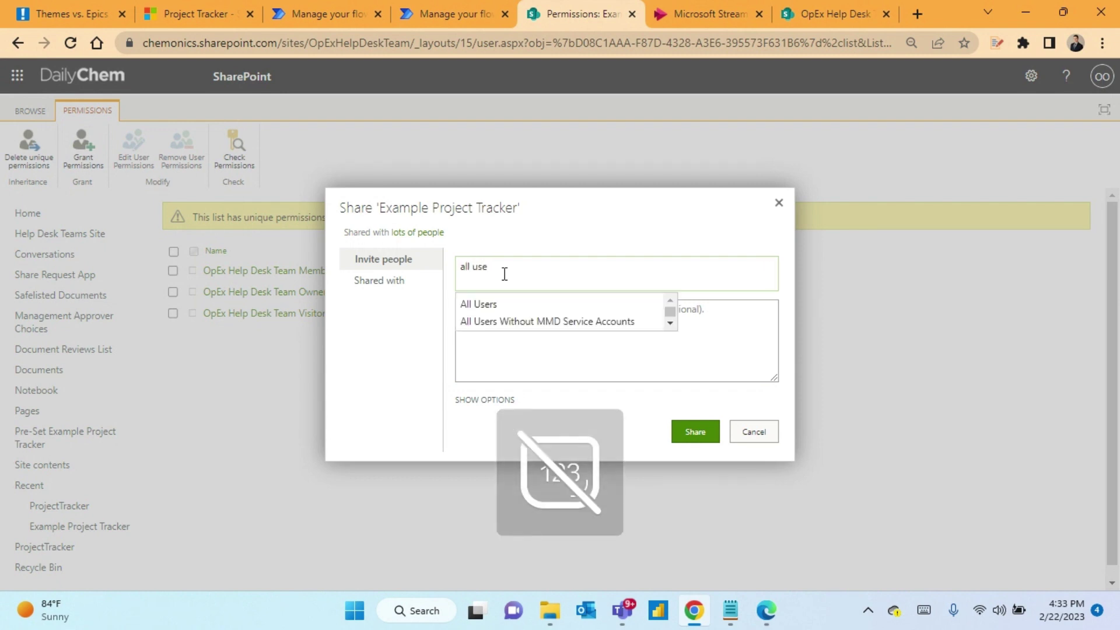
click(500, 306)
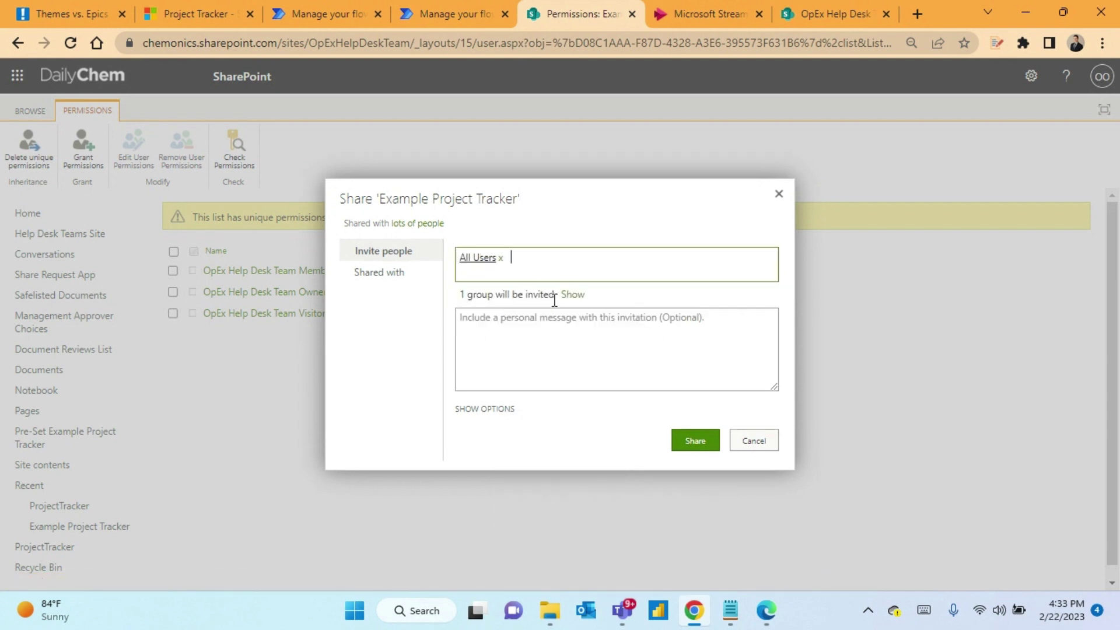
Step: Share the list with the invited group at the Read permission level without an email invitation, and reload the permissions page
click(489, 409)
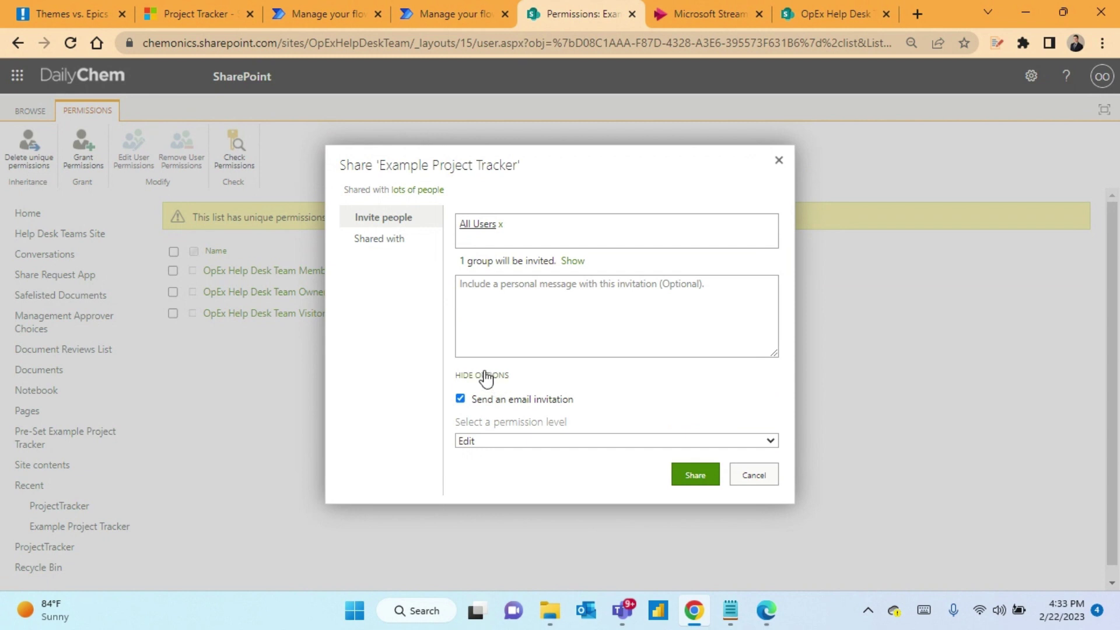
click(460, 399)
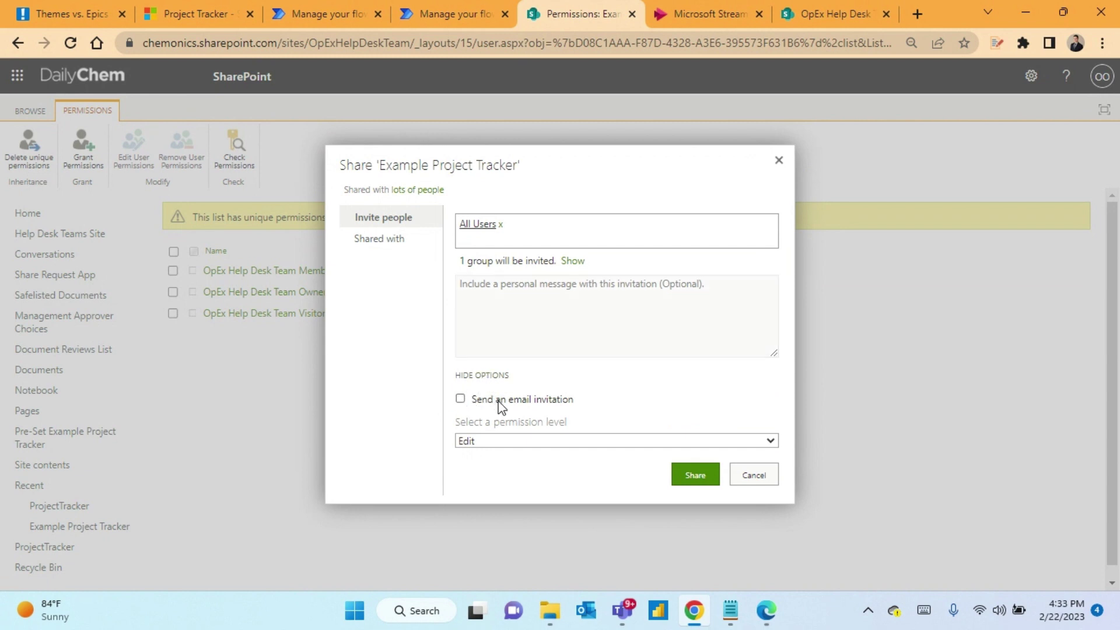
click(772, 441)
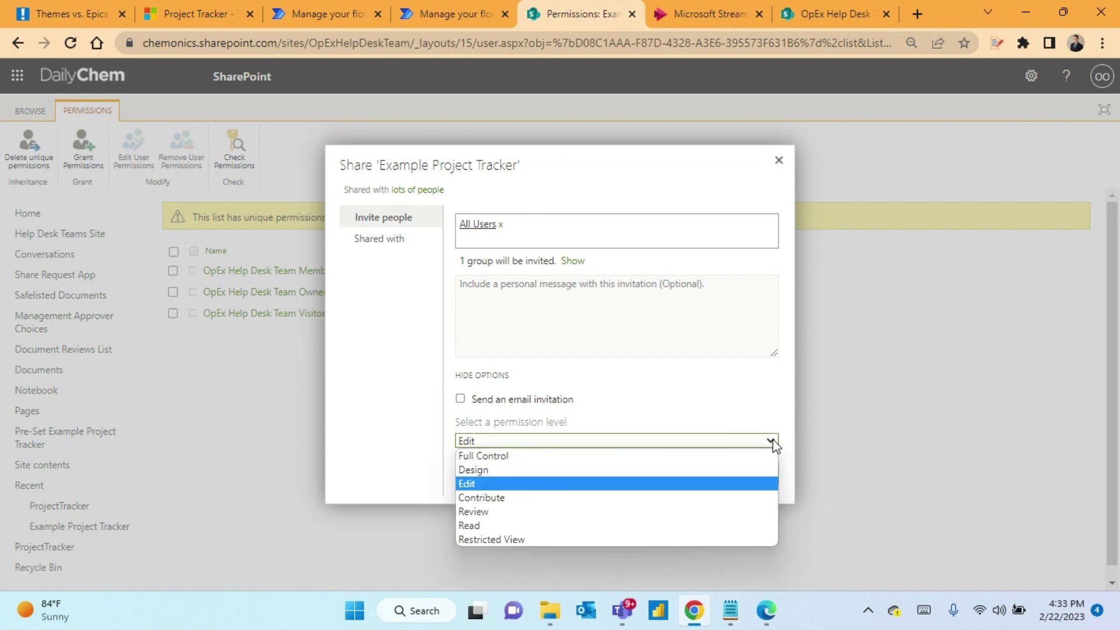
click(538, 527)
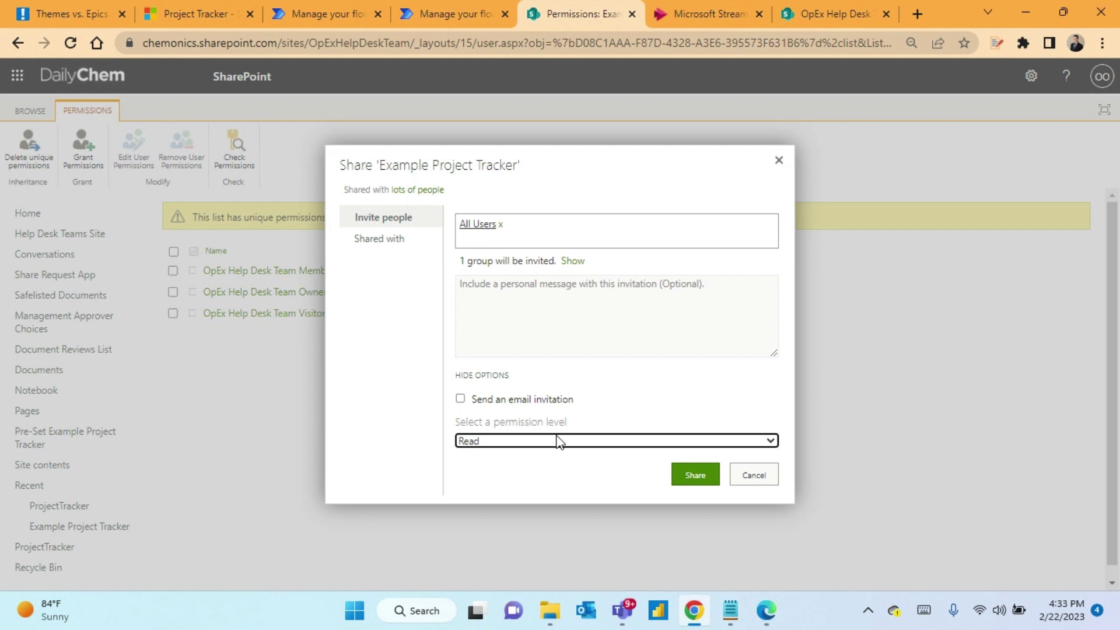
click(684, 476)
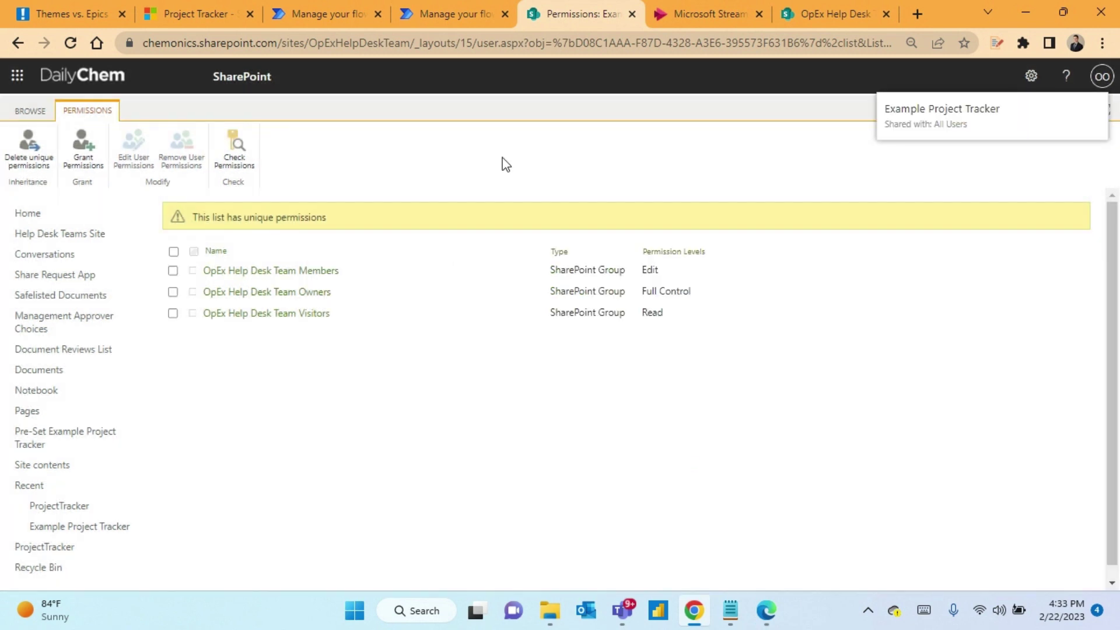
click(448, 44)
key(Return)
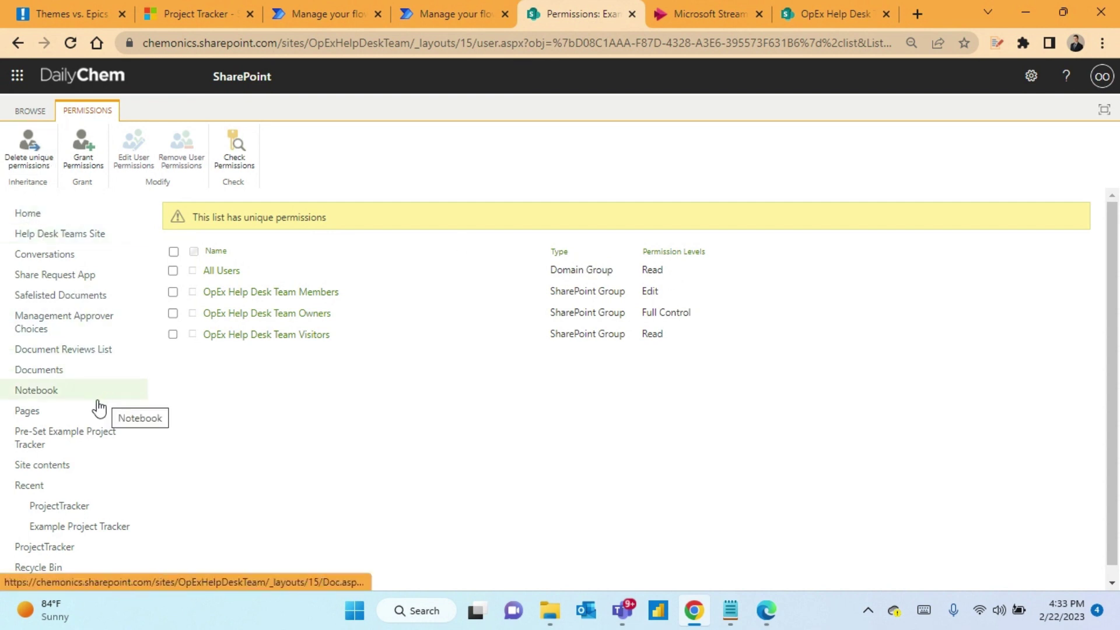
Step: Return to the tracker's Kanban board and examine the details of the Set Next Year's Product Roadmap item
click(77, 434)
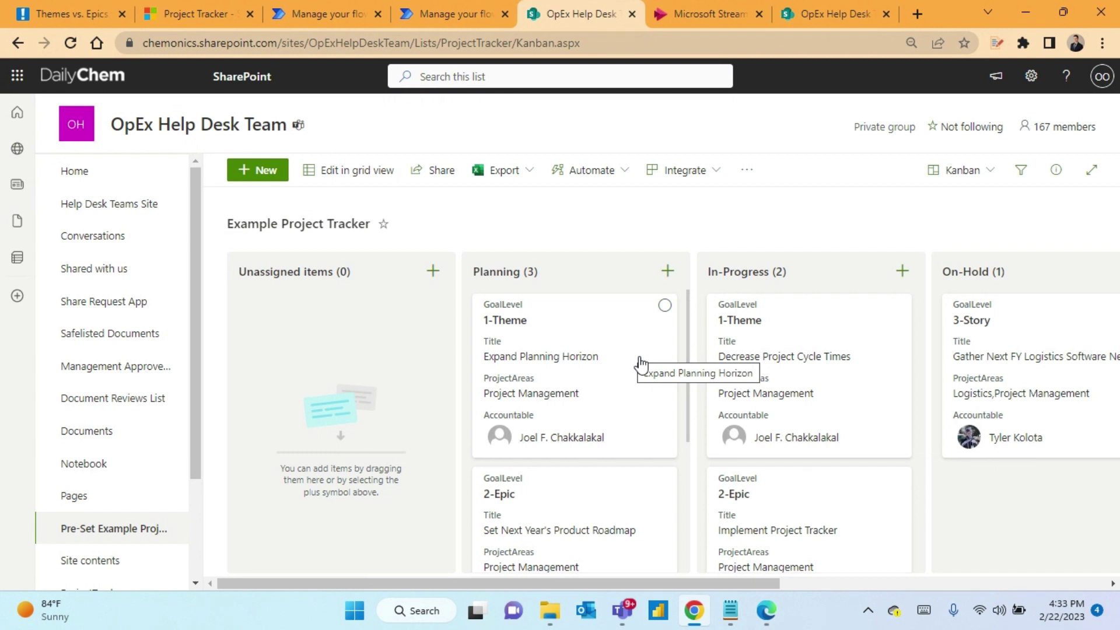
scroll(629, 373, down, 3)
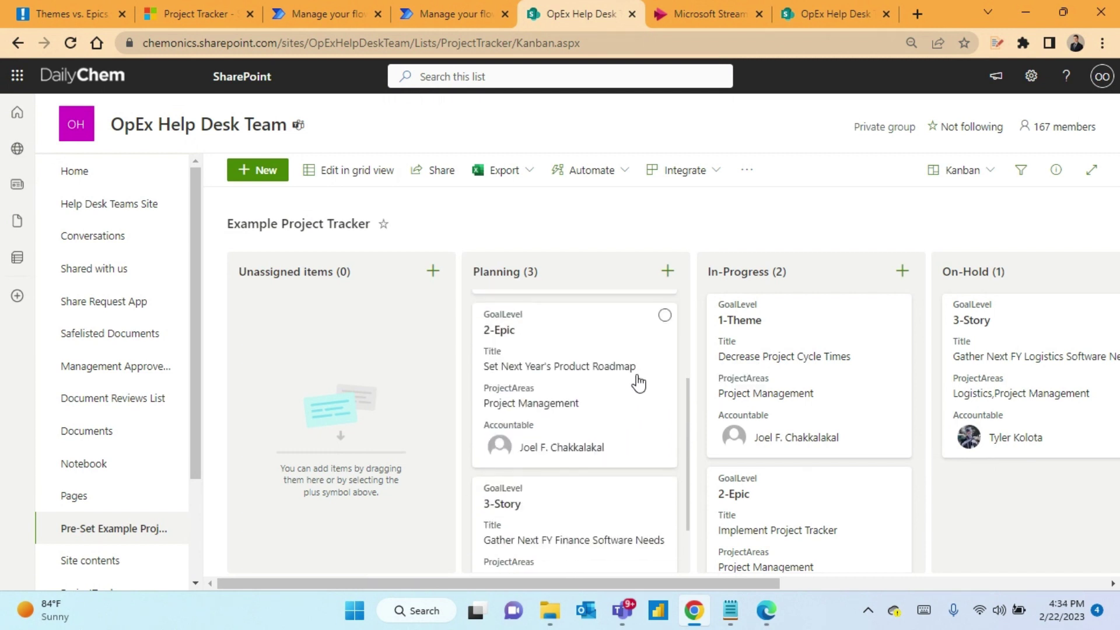
click(638, 379)
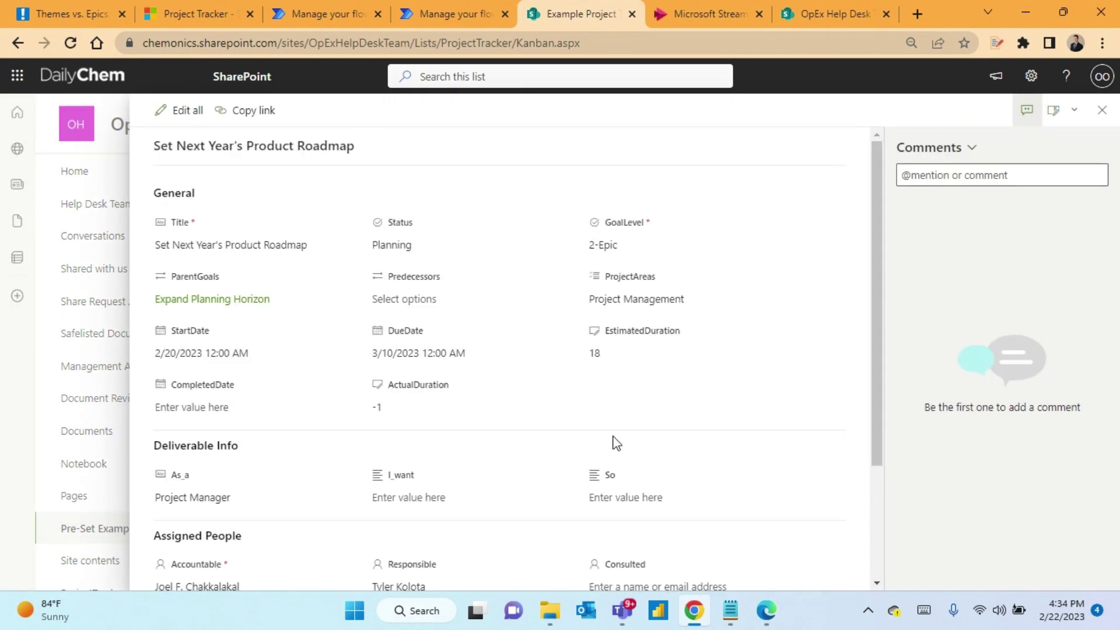
scroll(616, 408, down, 3)
scroll(584, 408, up, 3)
click(1102, 110)
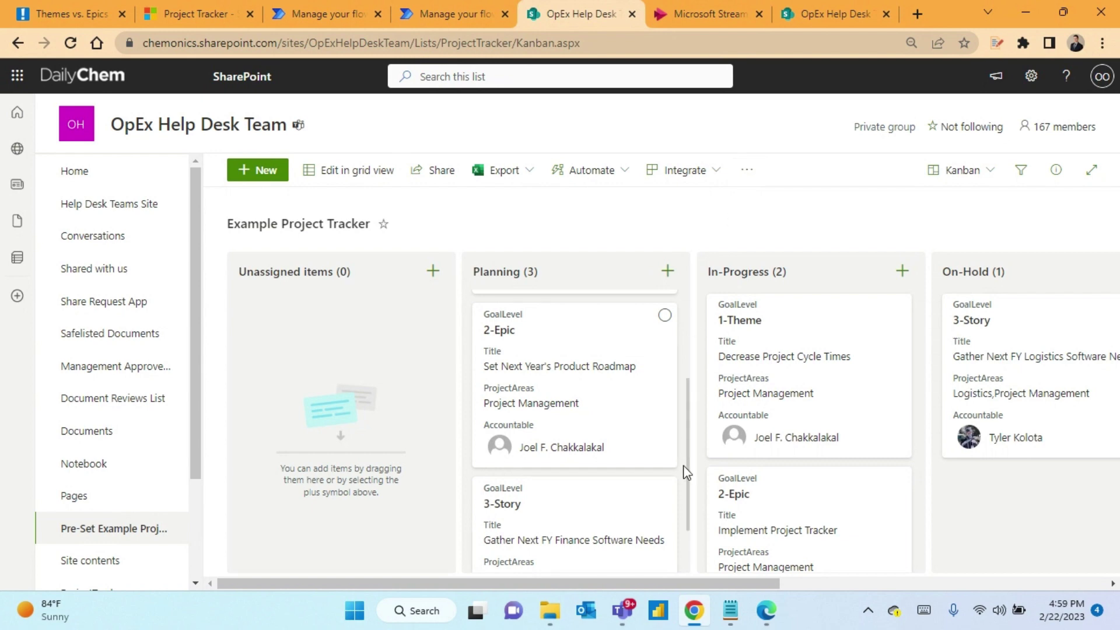
Step: Open ProjectTracker-RACI.pbix from the Project Tracker Files folder in Power BI Desktop and bring up its query for transforming data
click(554, 620)
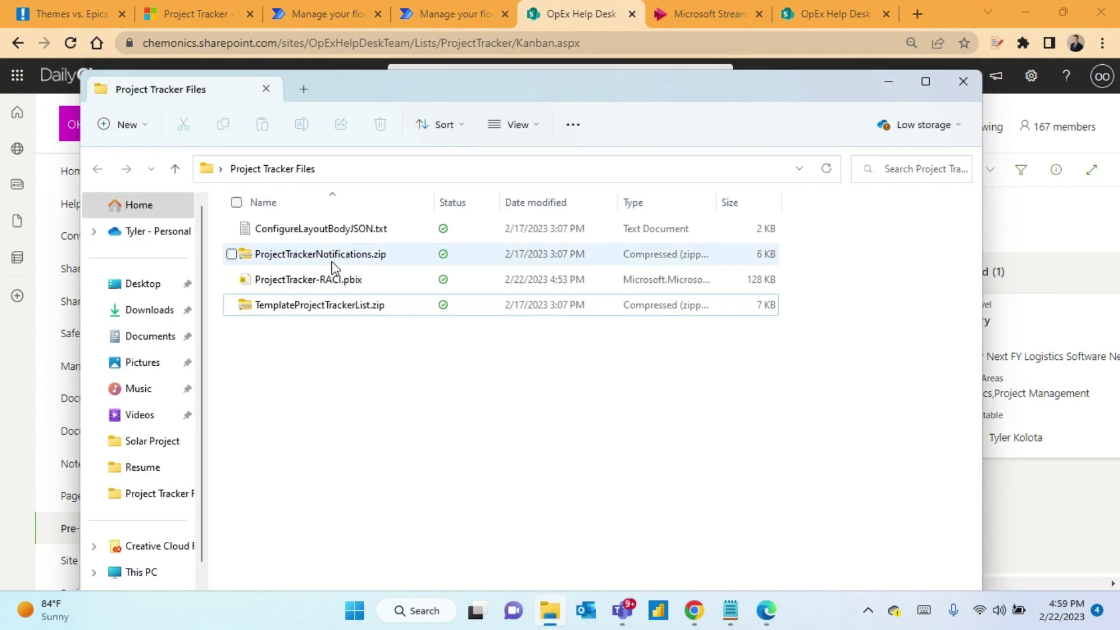
double_click(371, 286)
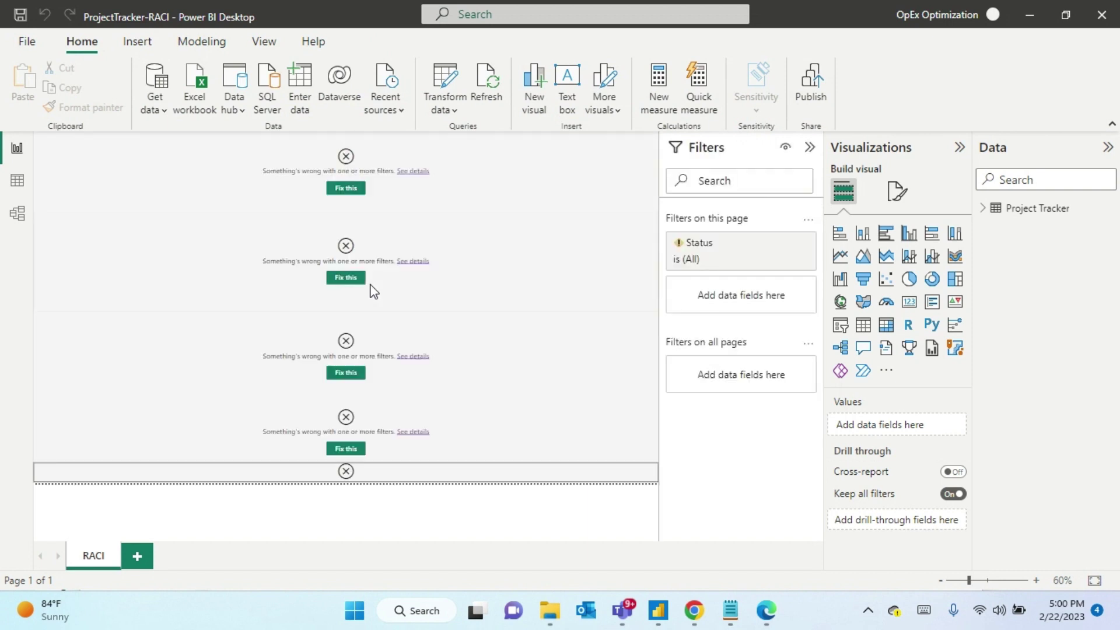
click(457, 111)
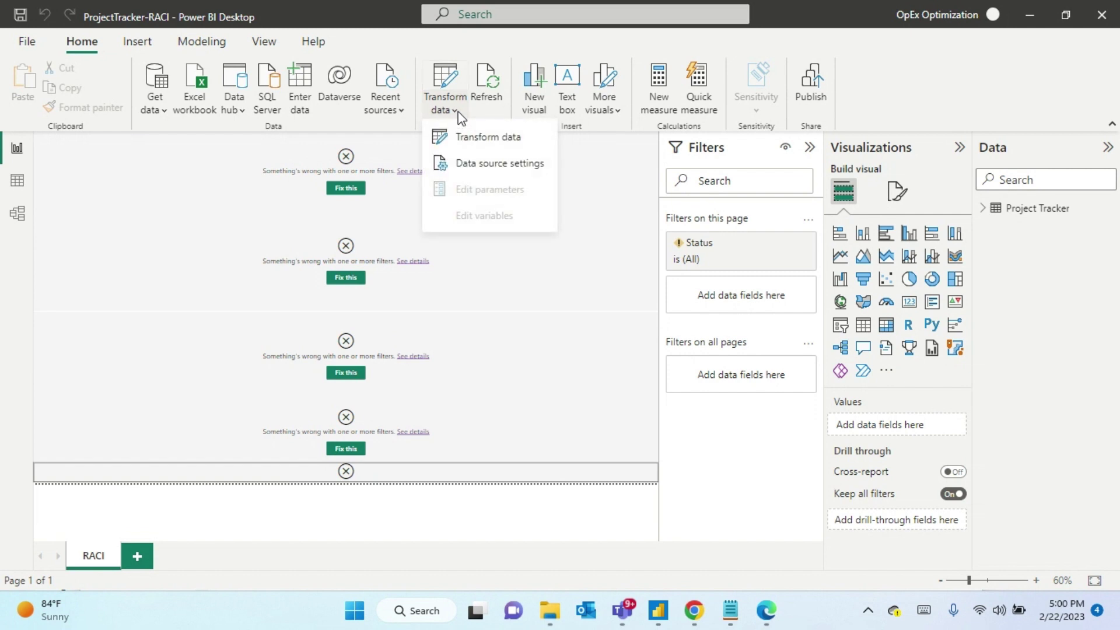
click(501, 140)
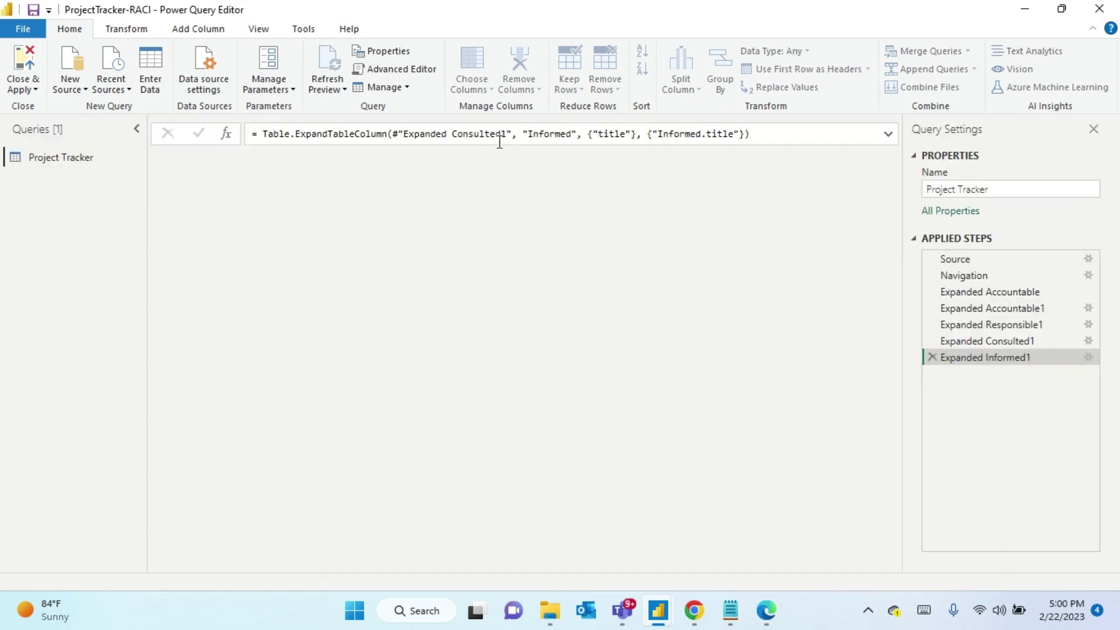
Step: Open the settings of the Project Tracker query's Source step and clear its Site URL
click(982, 258)
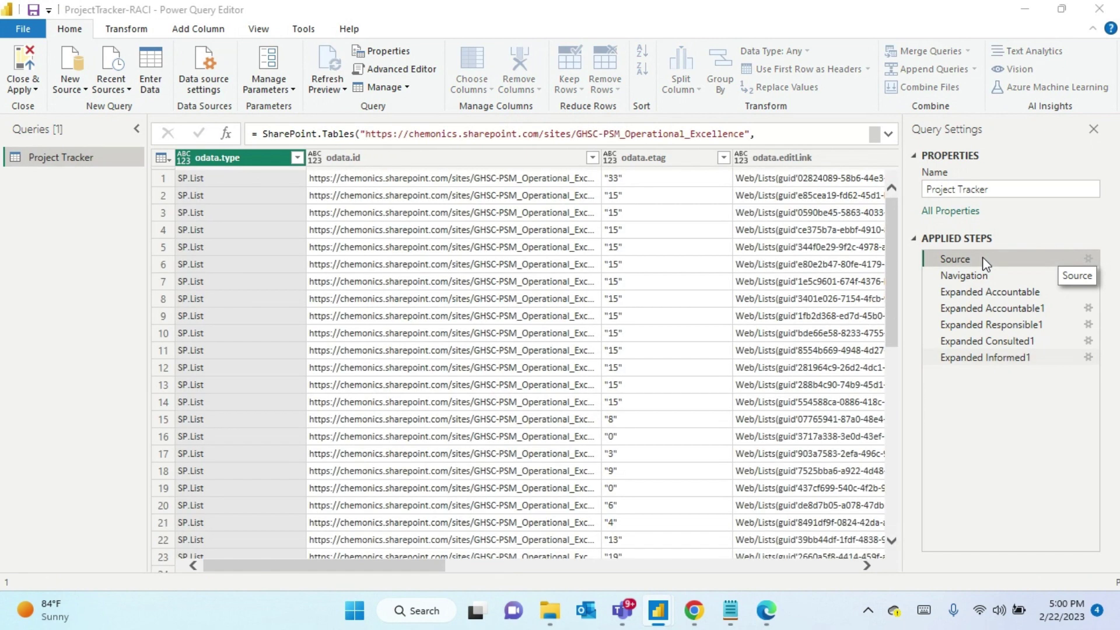
double_click(983, 259)
drag(645, 235, 176, 246)
key(BackSpace)
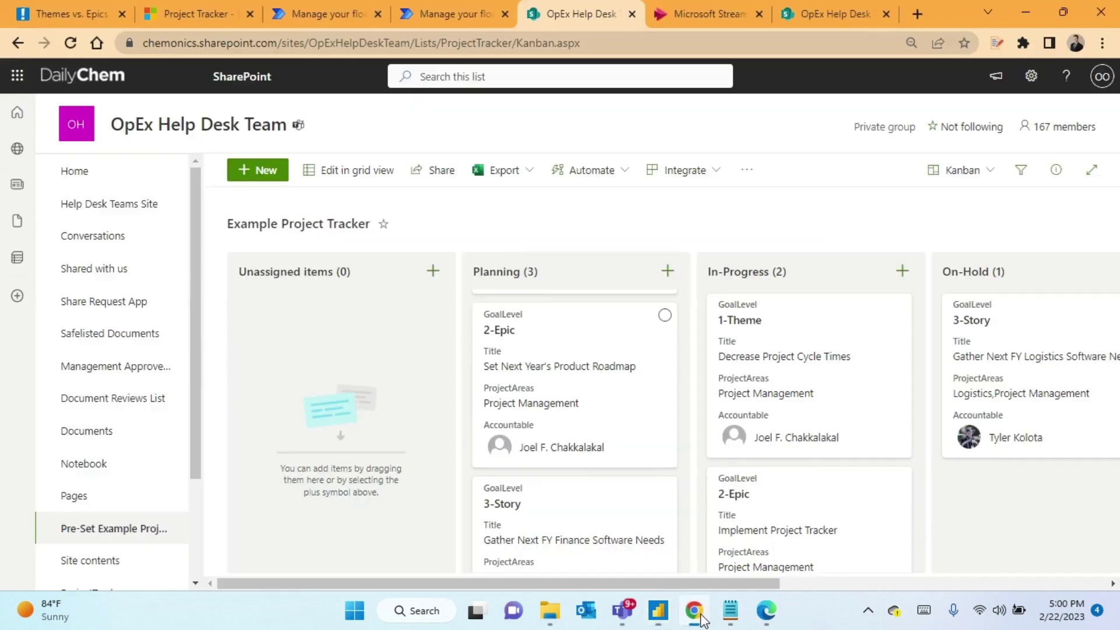
click(693, 611)
click(829, 22)
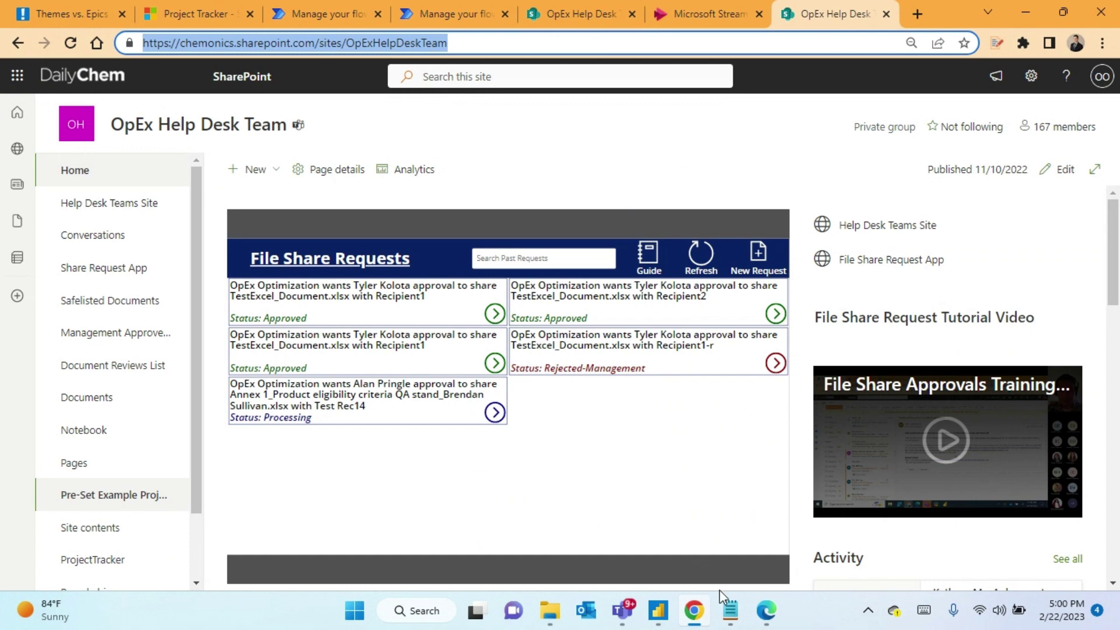
mouse_move(669, 617)
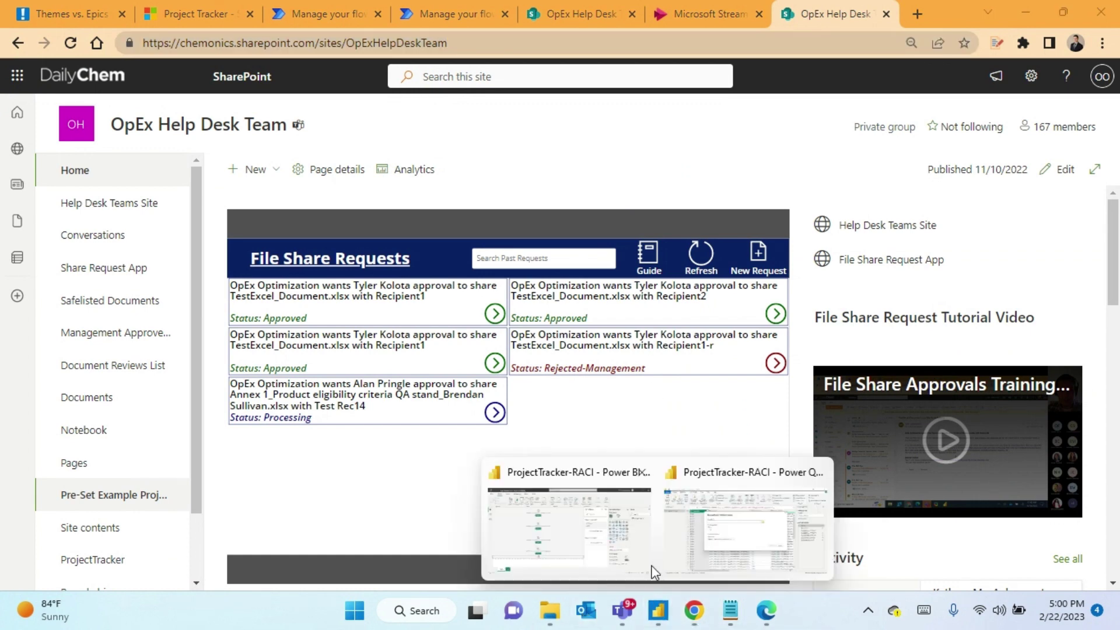
click(726, 545)
click(392, 229)
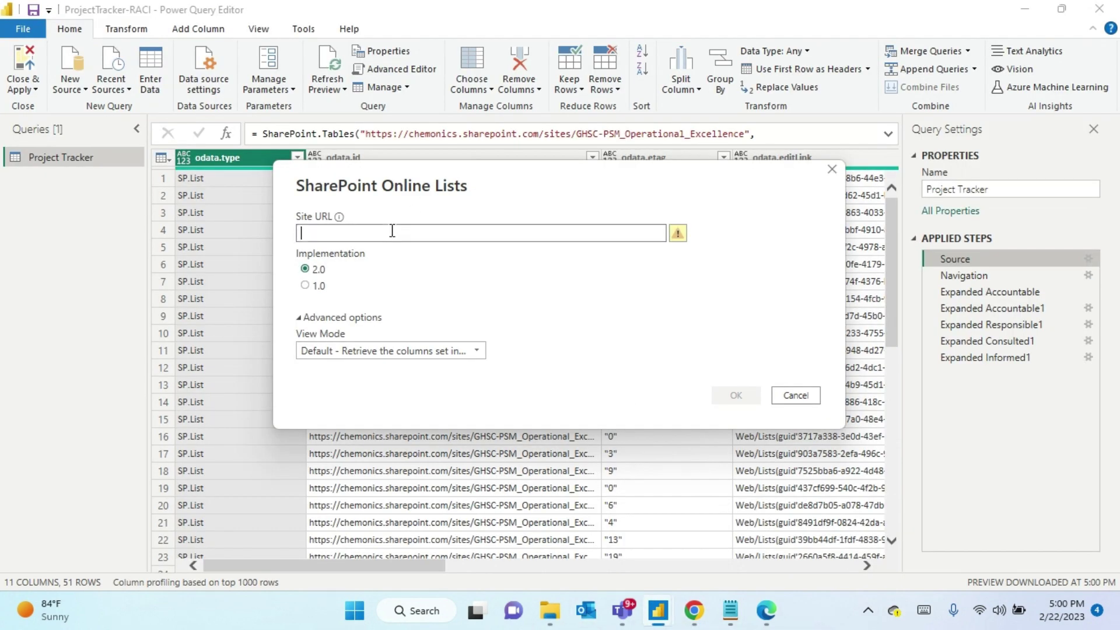
text(https://chemonics.sharepoint.com/sites/OpExHelpDeskTeam)
click(736, 396)
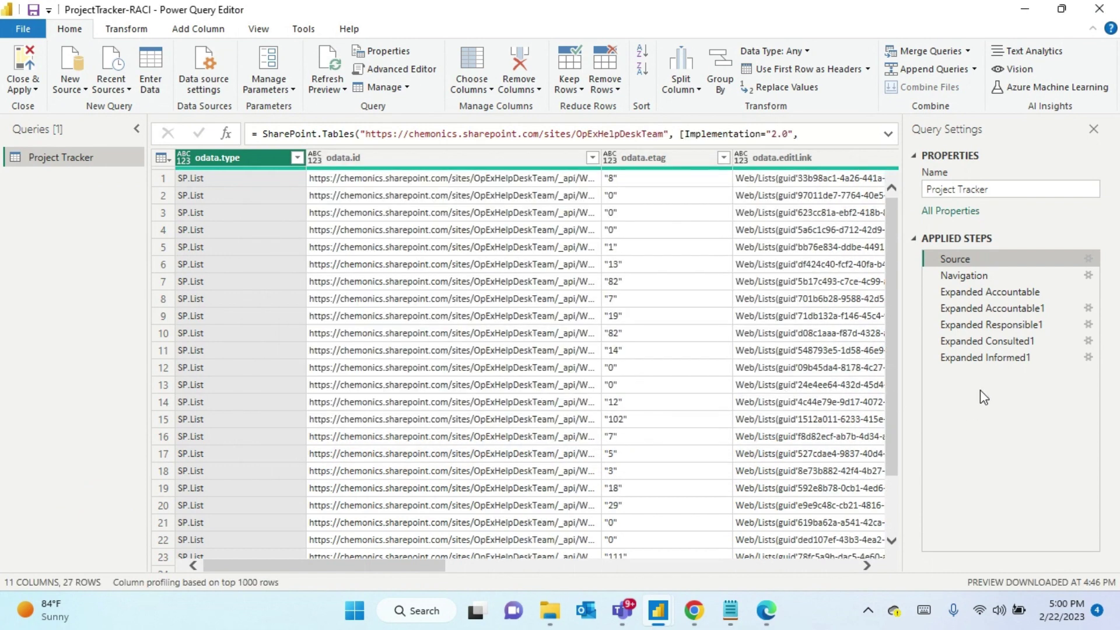
Step: Point the query's Navigation step to the Example Project Tracker list, and apply the query changes while closing the editor
double_click(972, 274)
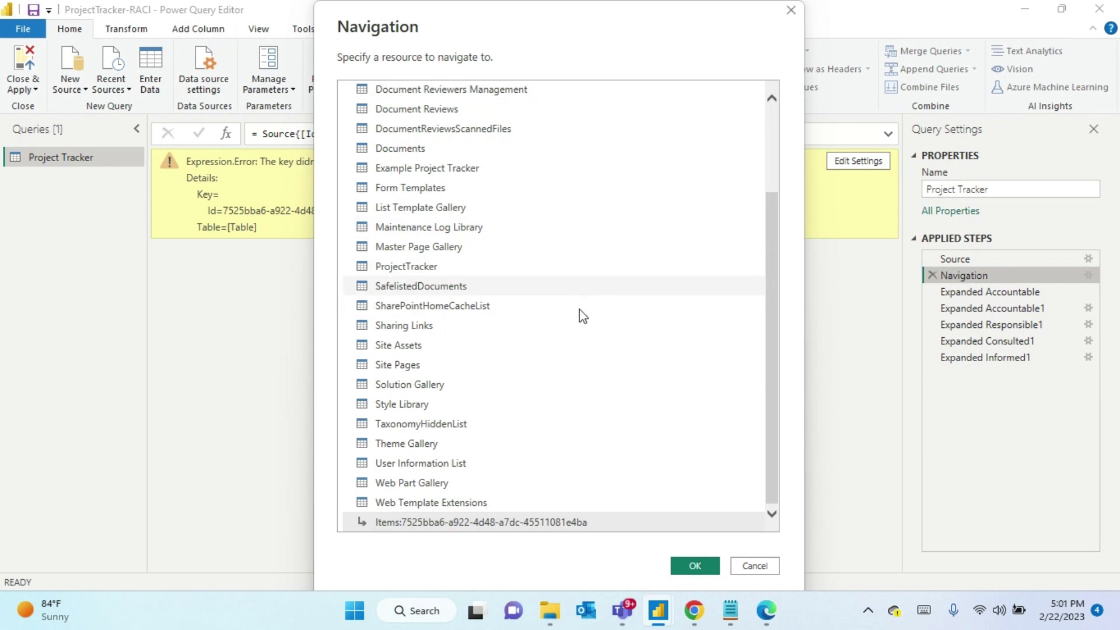
scroll(569, 318, up, 1)
scroll(569, 319, up, 1)
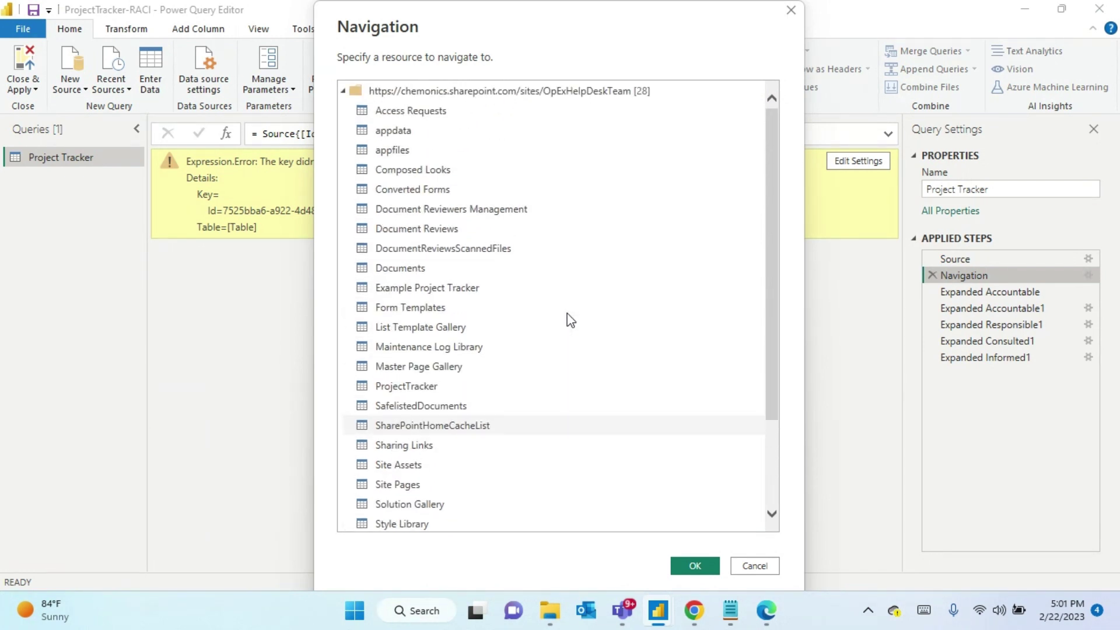
click(474, 296)
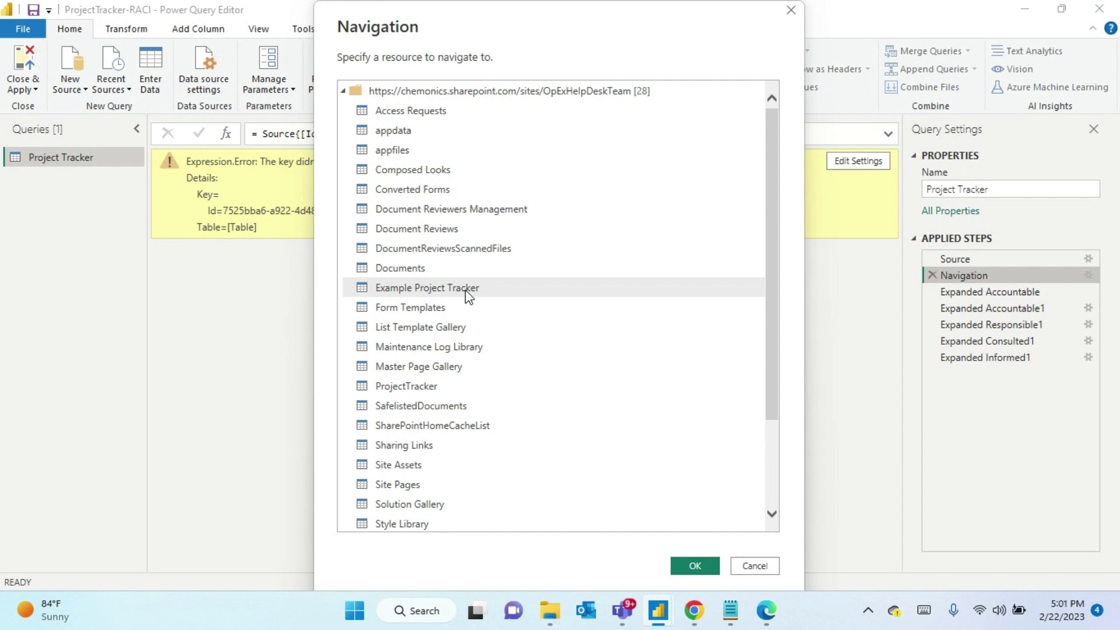
click(695, 565)
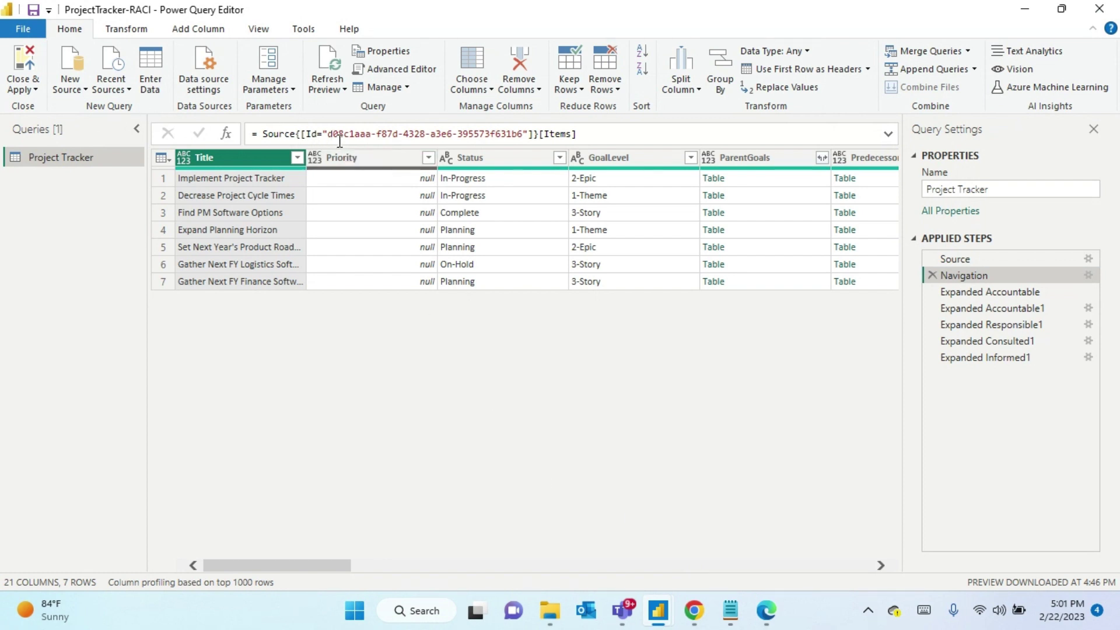
click(23, 89)
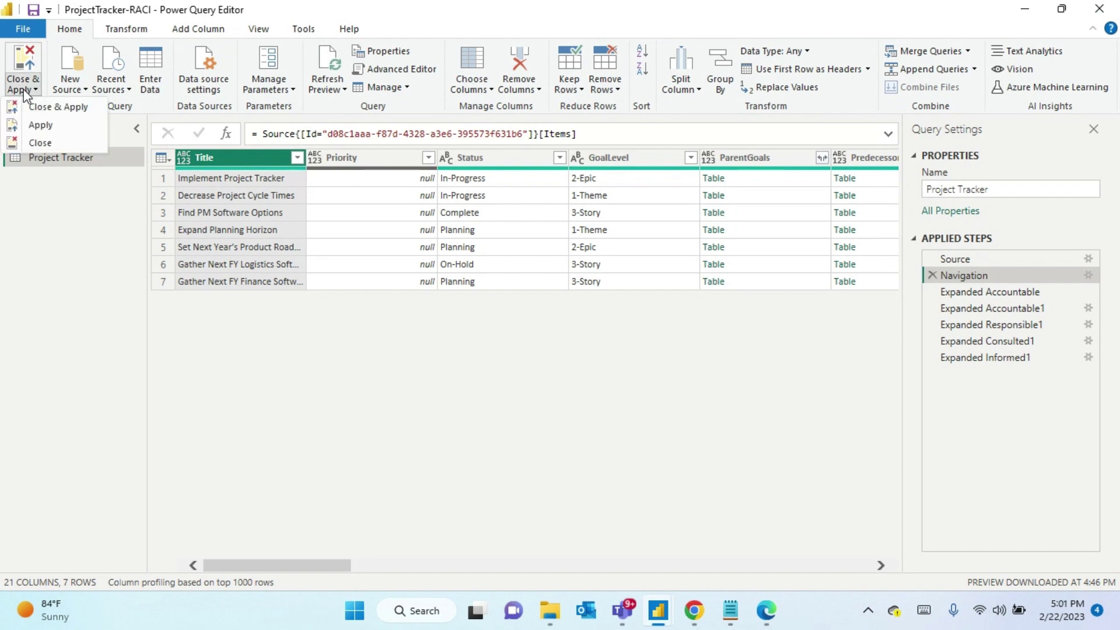
click(52, 108)
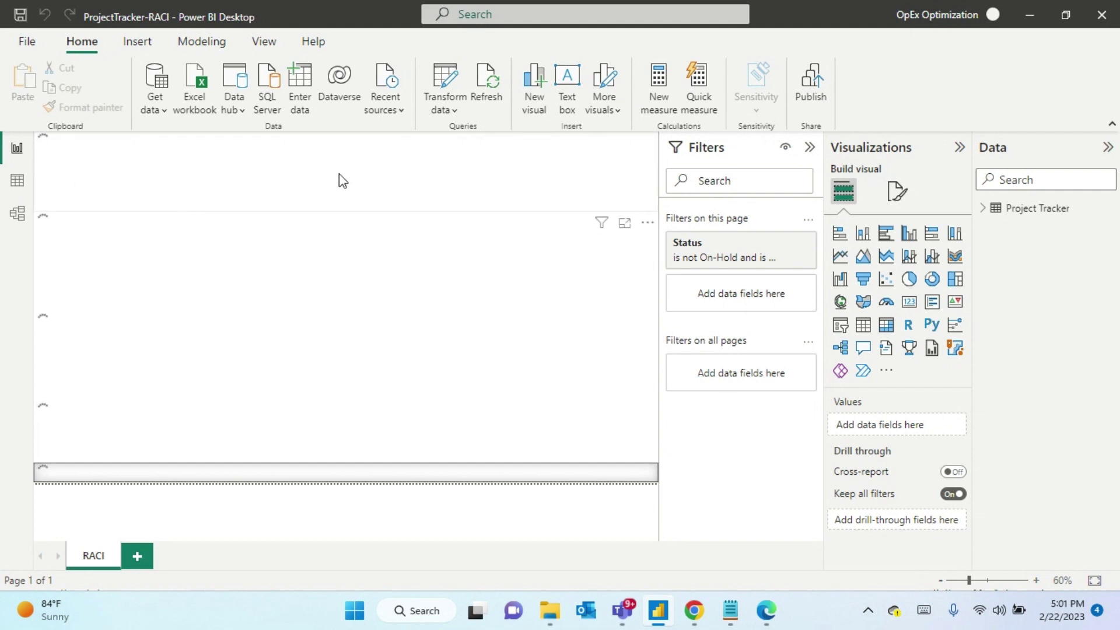
Step: Look at the tracker's Kanban board in the browser, and examine the items in the RACI report's Accountable chart in Power BI Desktop
click(694, 611)
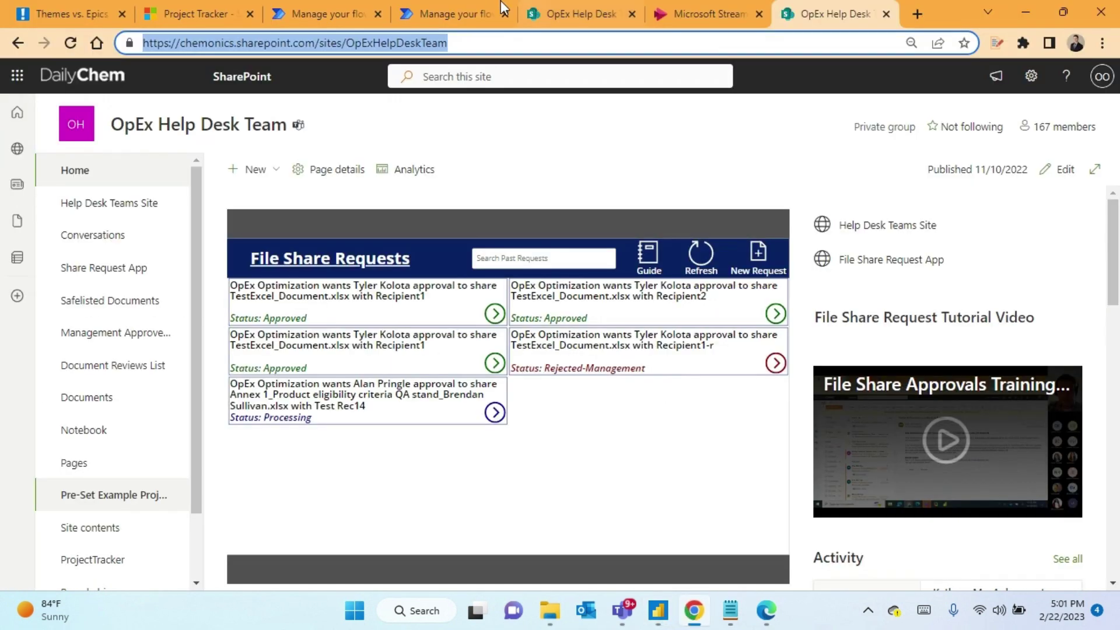
click(542, 13)
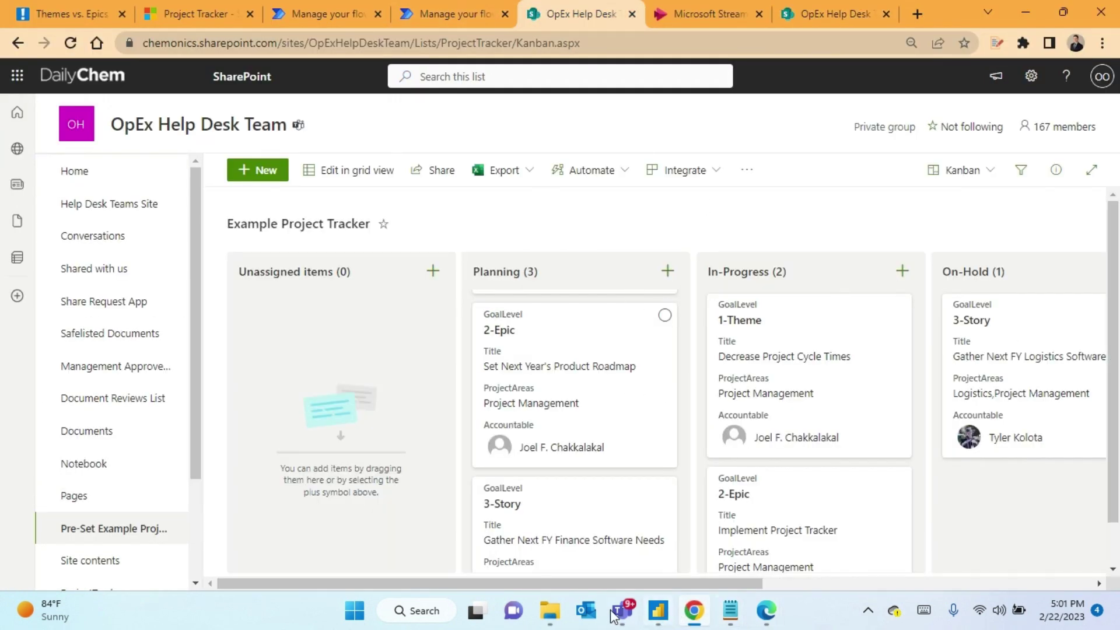
click(664, 613)
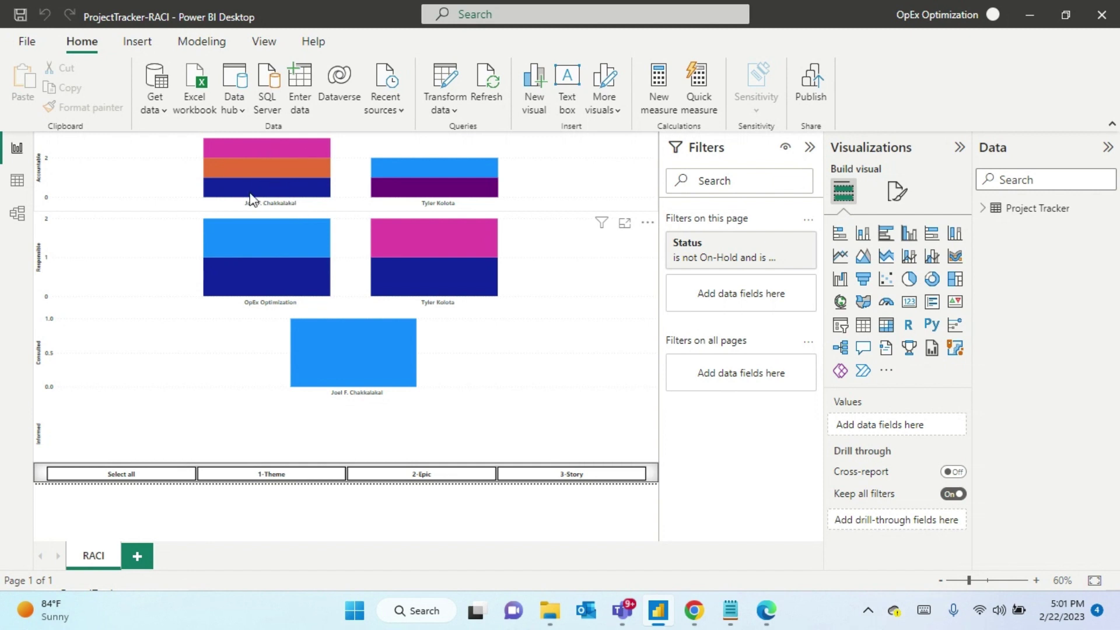
click(180, 275)
mouse_move(257, 144)
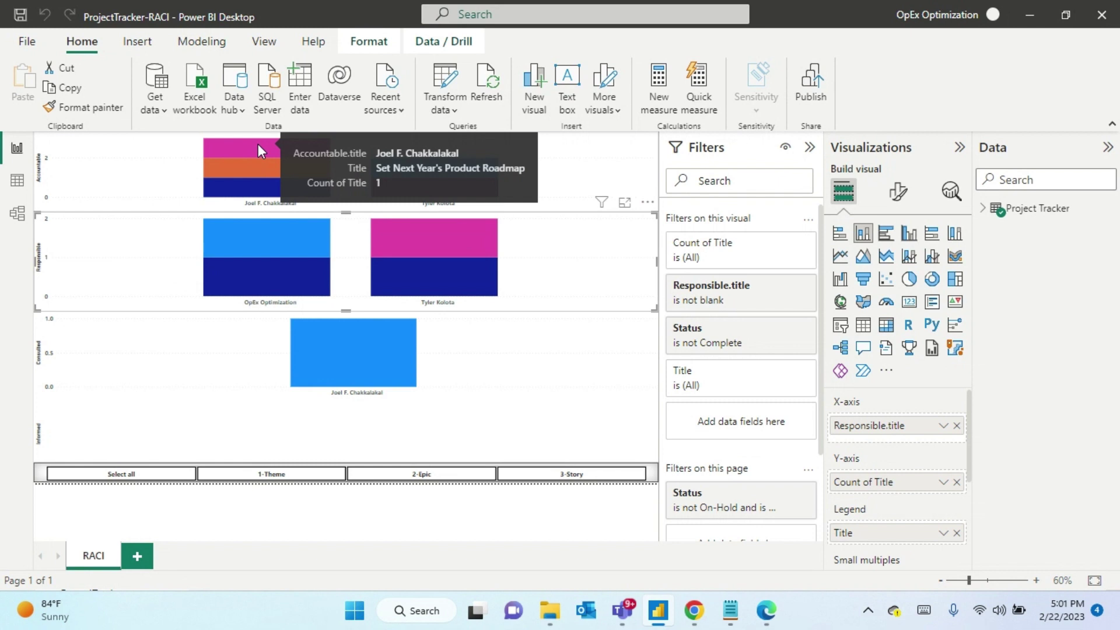
mouse_move(257, 170)
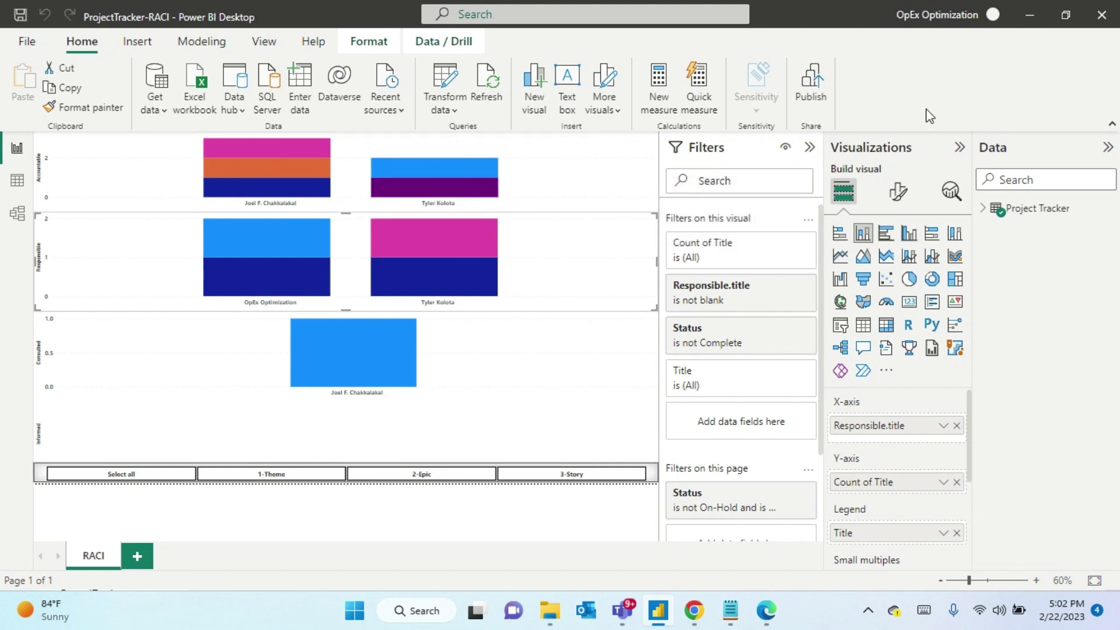
Step: Save and publish the report to the GHSC-PSM Operational Excellence workspace, and open the published report in a single browser tab
click(812, 87)
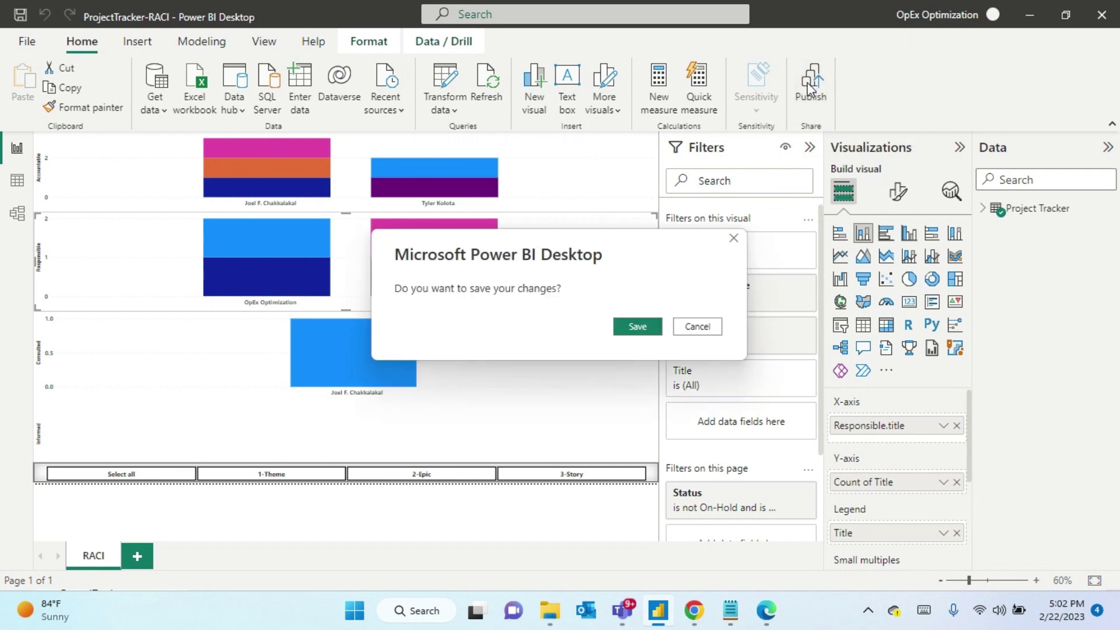
click(638, 328)
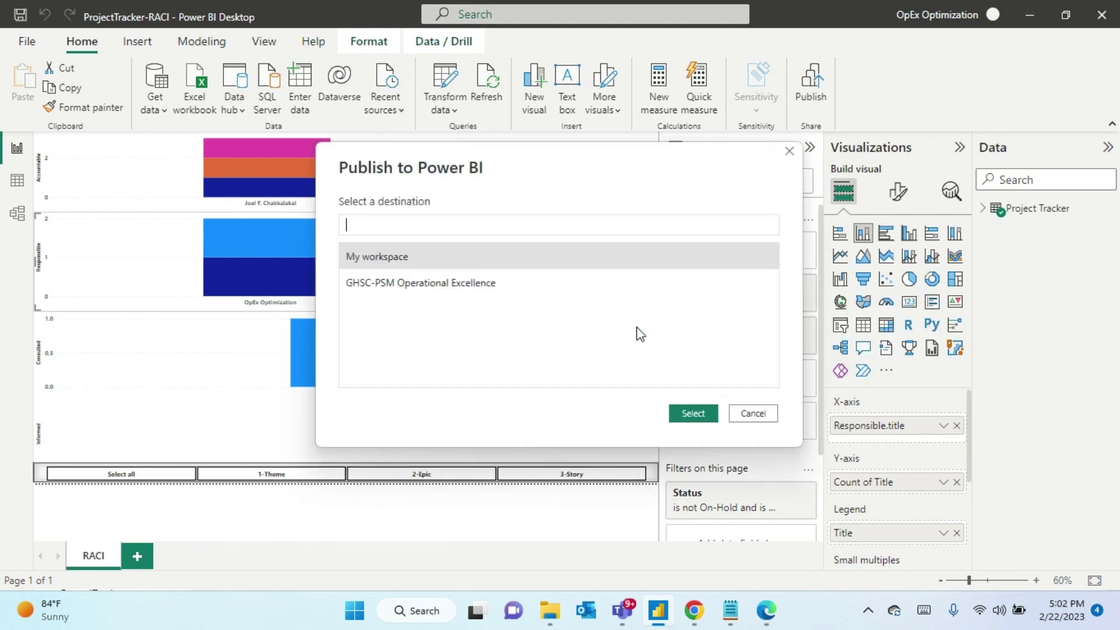
click(470, 284)
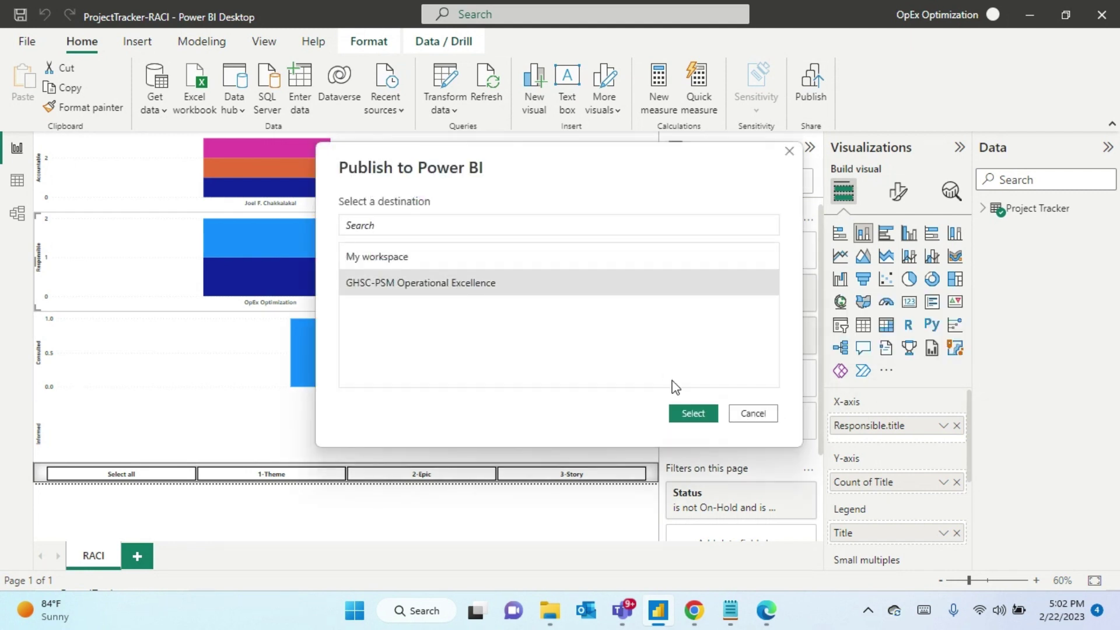
click(689, 414)
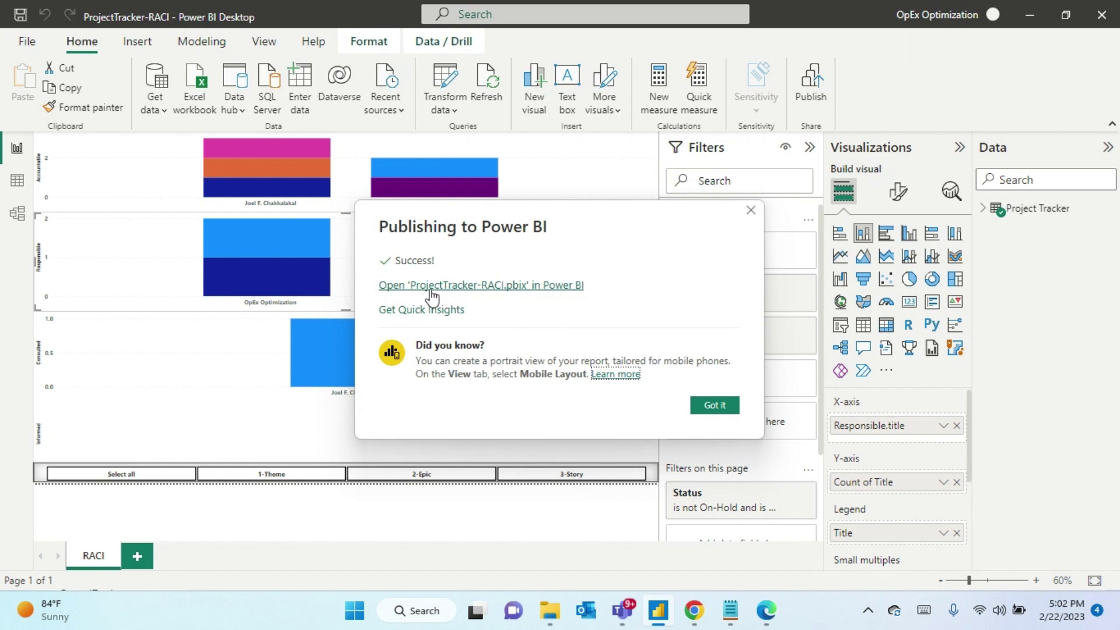
click(513, 293)
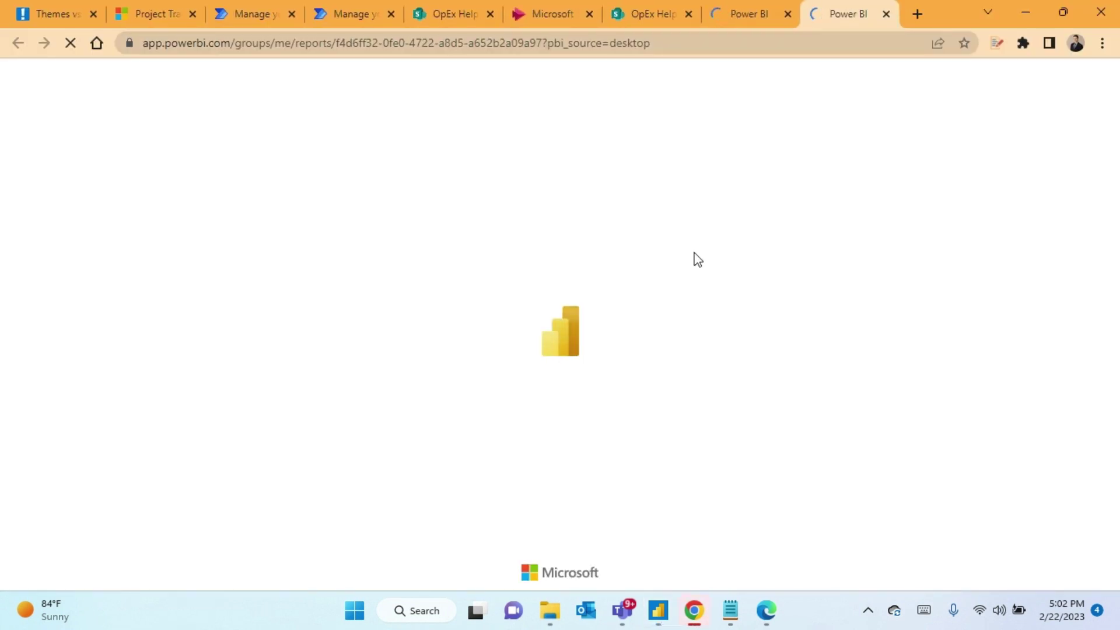
click(787, 14)
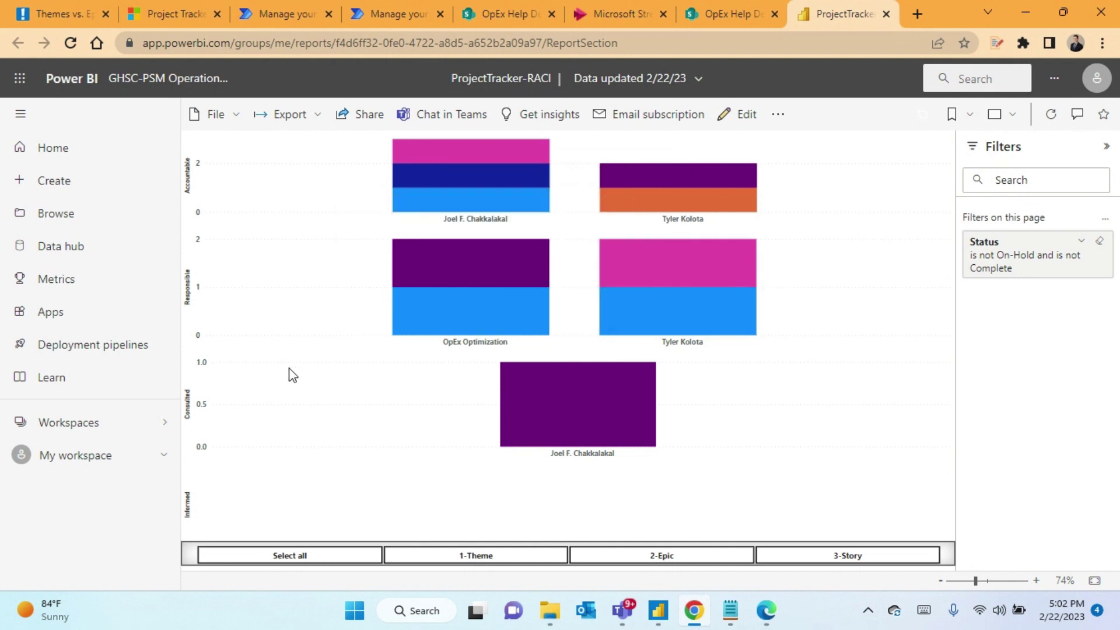
Step: Find the ProjectTracker-RACI dataset in the GHSC-PSM Operational Excellence workspace and open its permissions management page
click(157, 426)
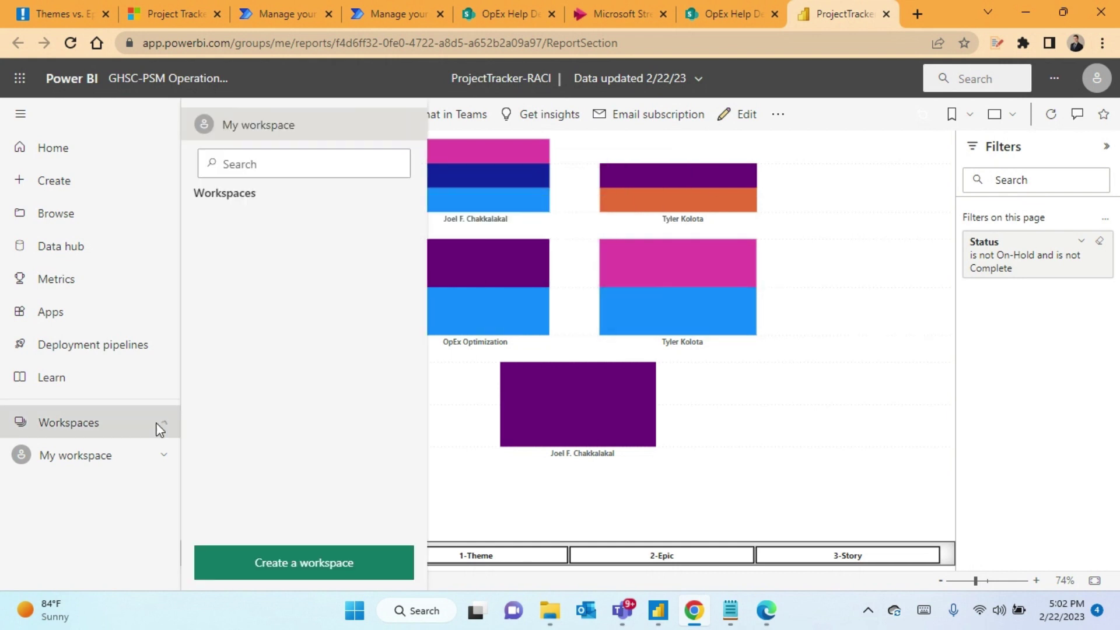
click(270, 224)
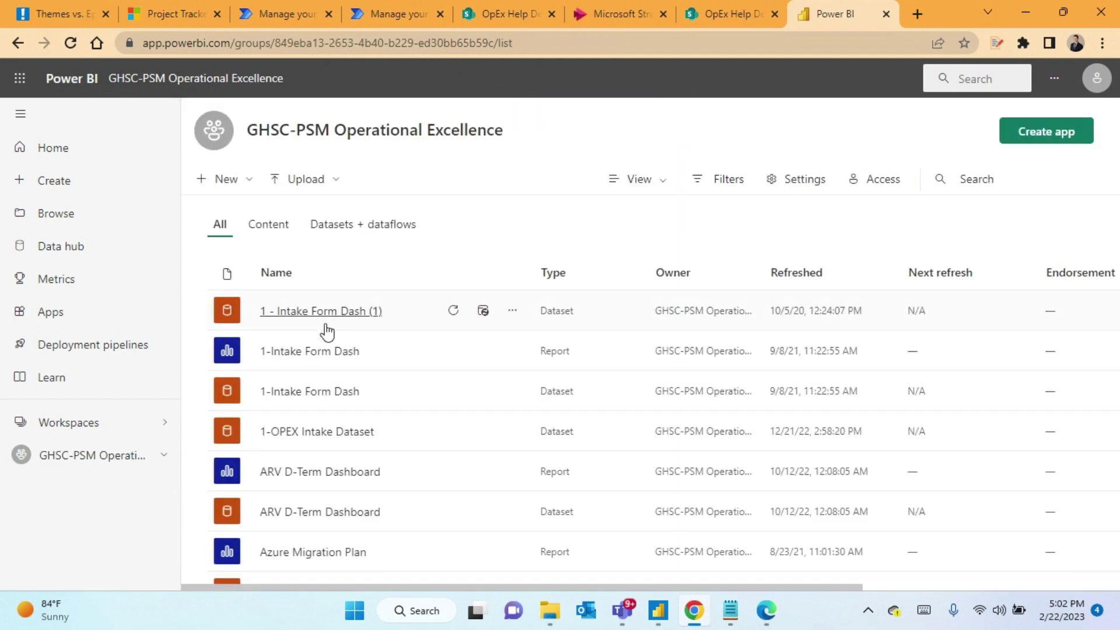
click(161, 438)
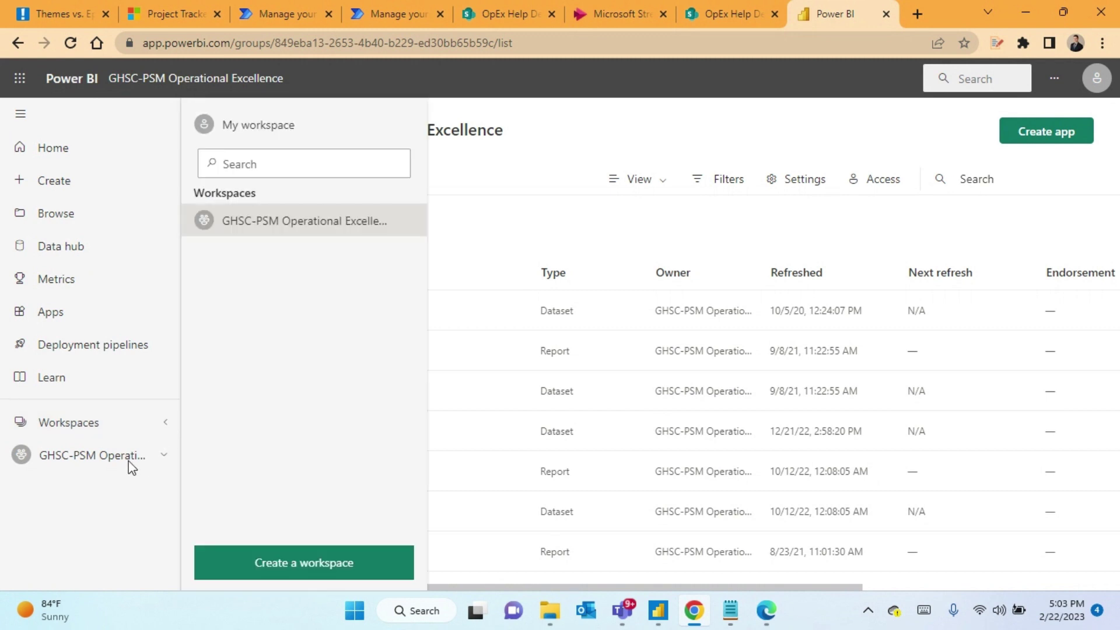
click(174, 537)
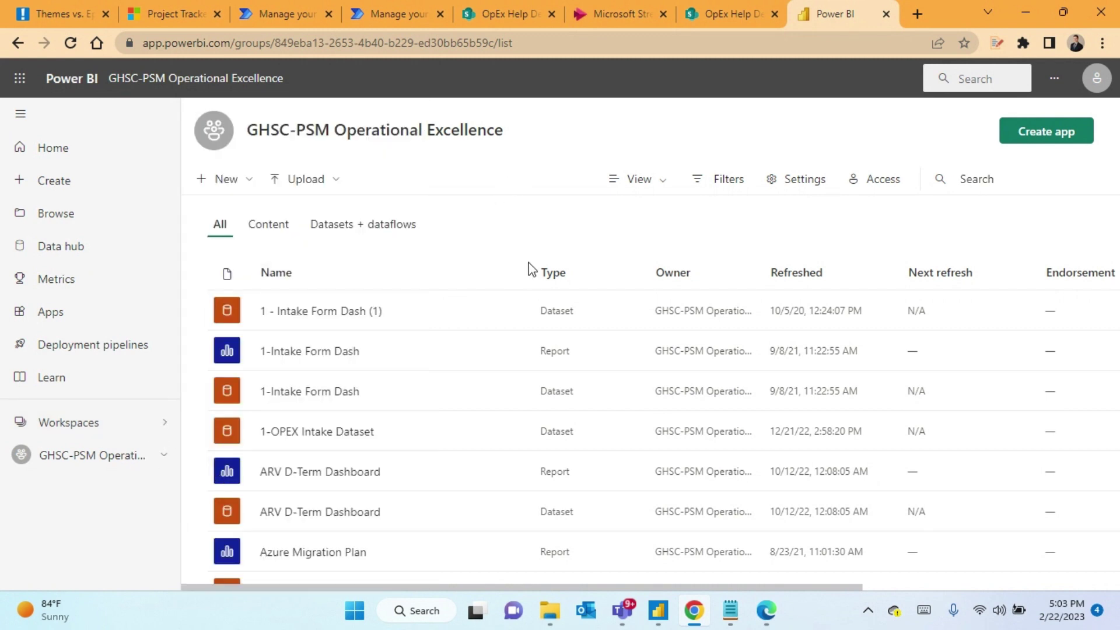
scroll(455, 388, down, 1)
scroll(408, 388, down, 3)
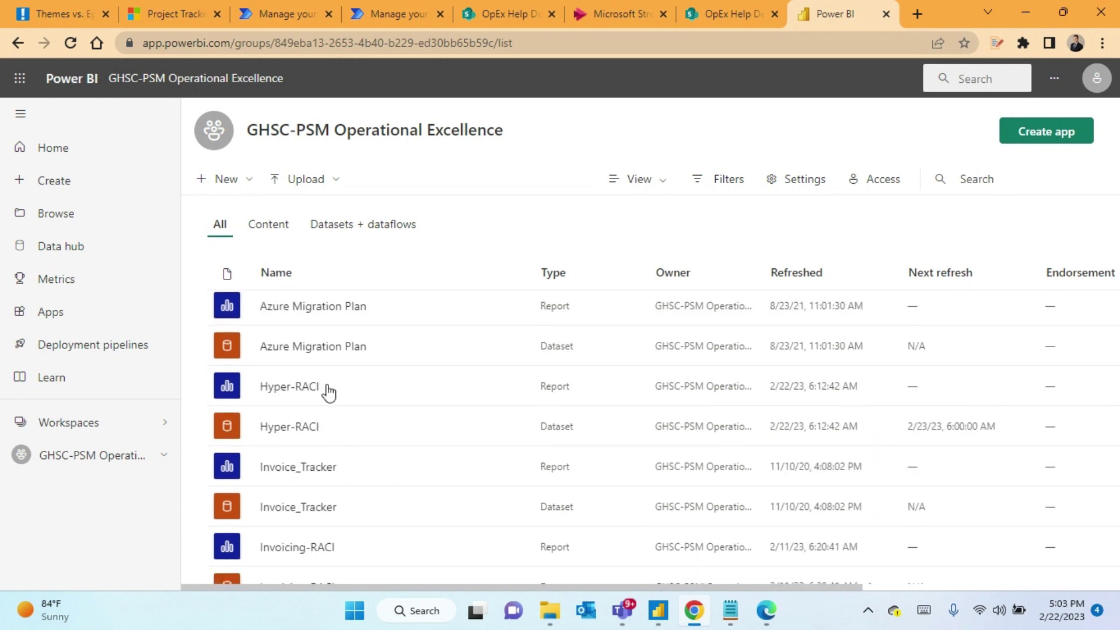
scroll(374, 406, down, 2)
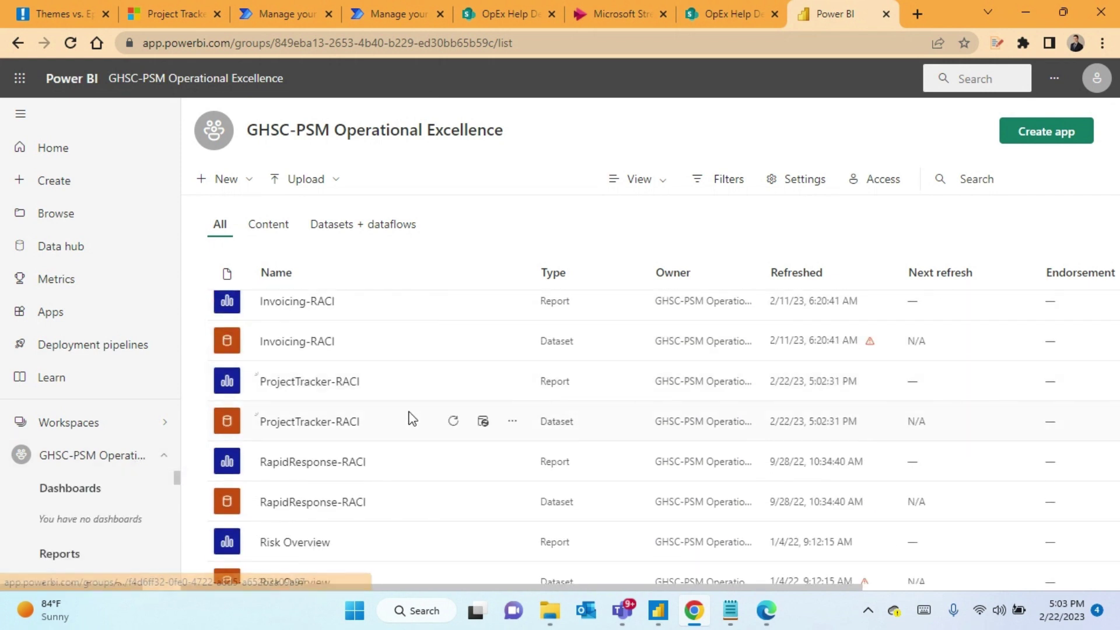
scroll(400, 418, down, 1)
scroll(413, 437, up, 1)
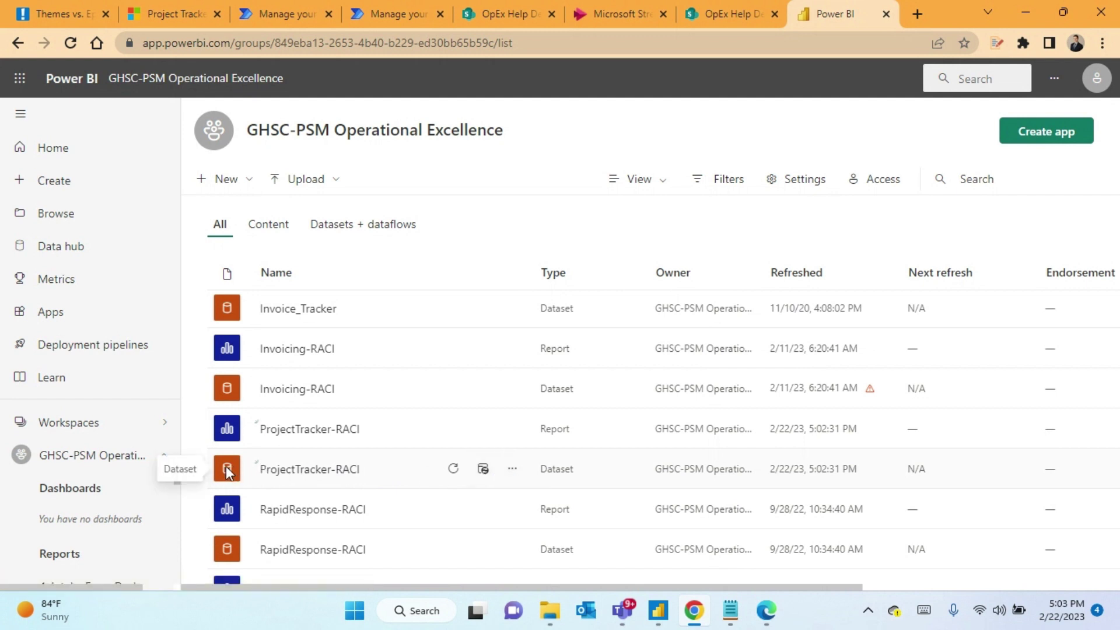
click(513, 470)
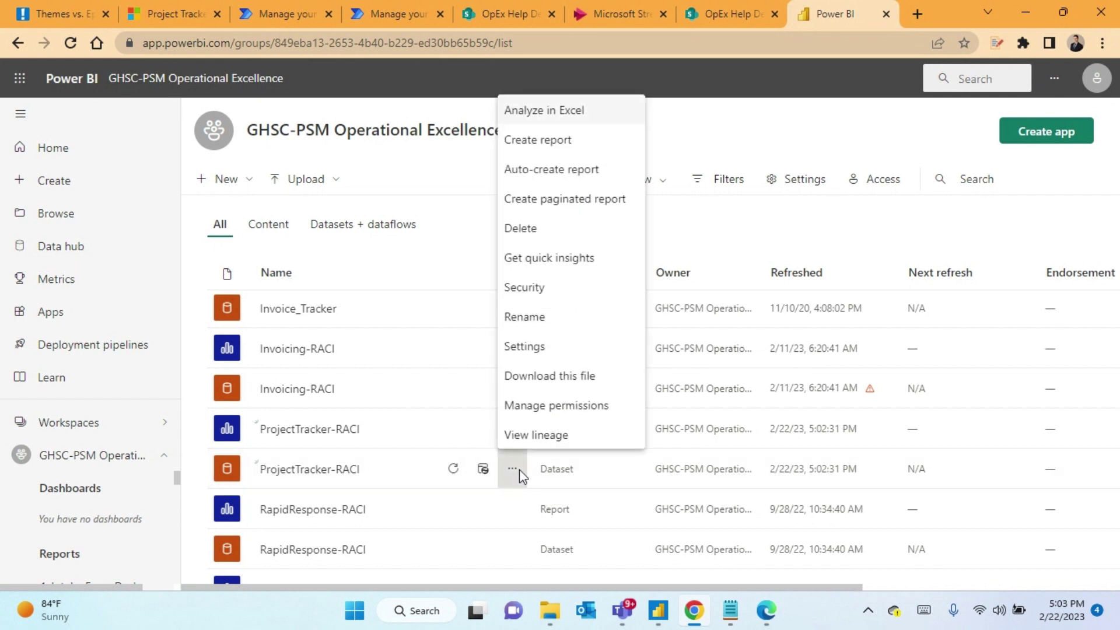
click(547, 408)
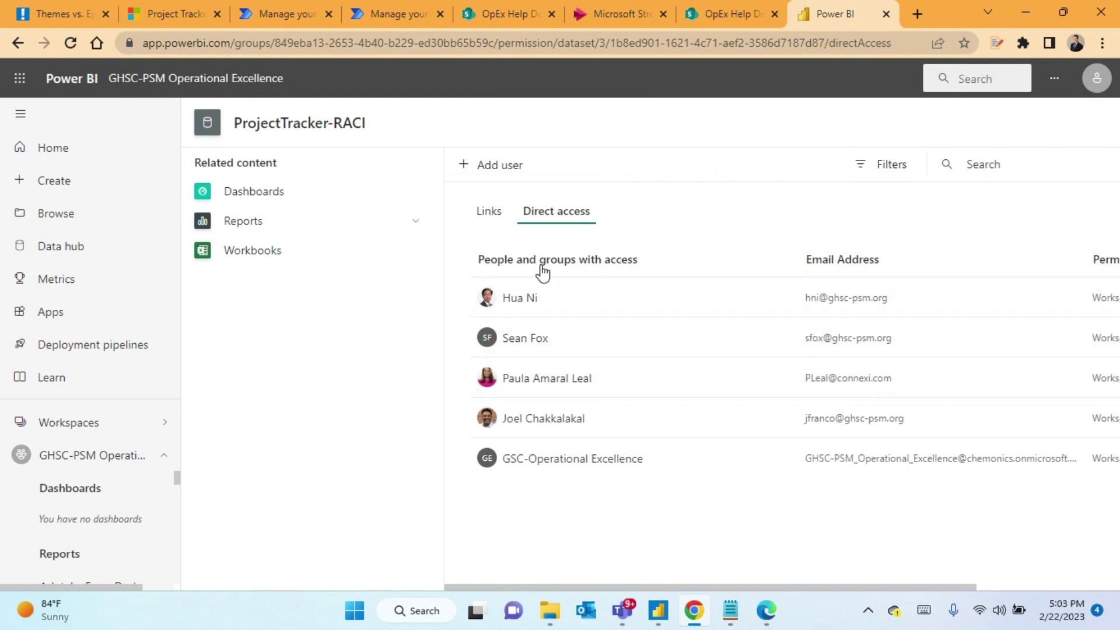
Step: Grant the All Users group access to modify, share and build on the dataset, without an email notification
click(493, 167)
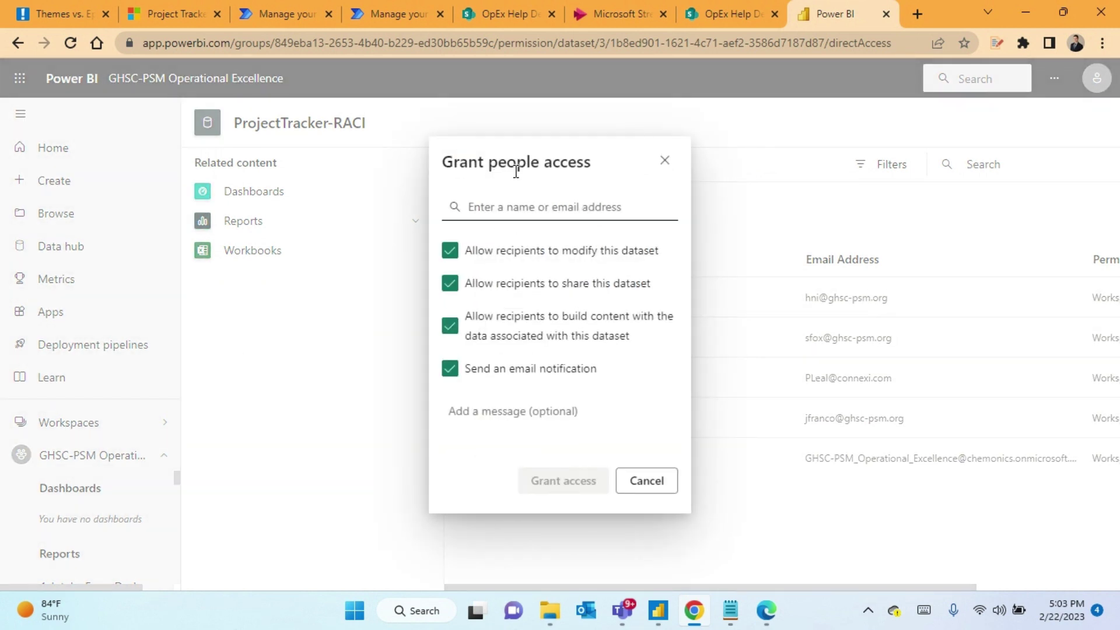
click(451, 369)
click(531, 208)
text(All Users)
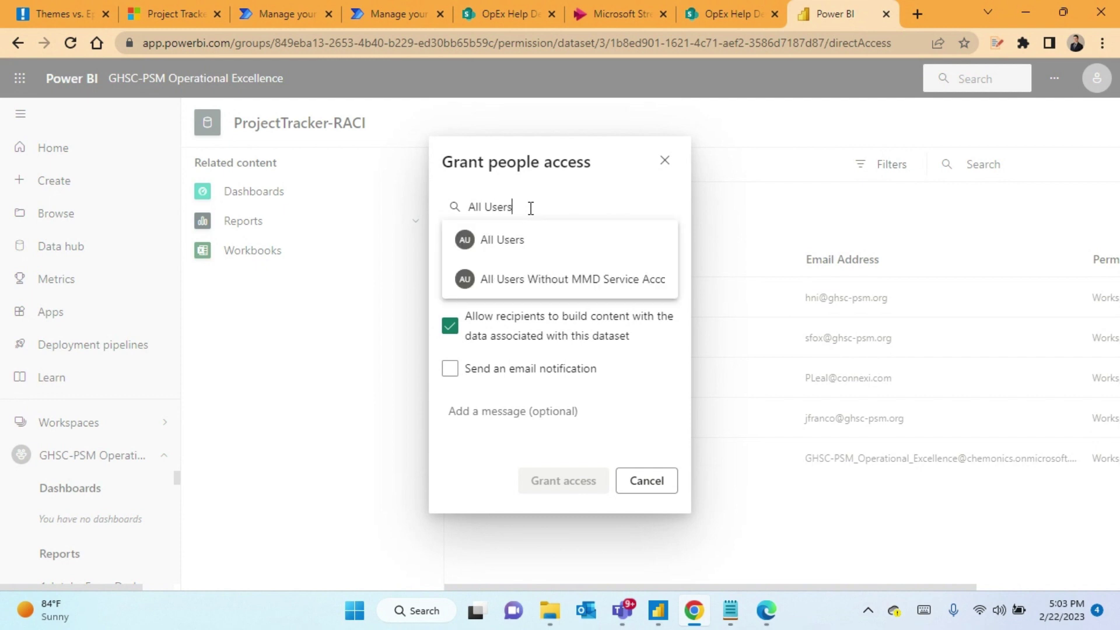
click(513, 241)
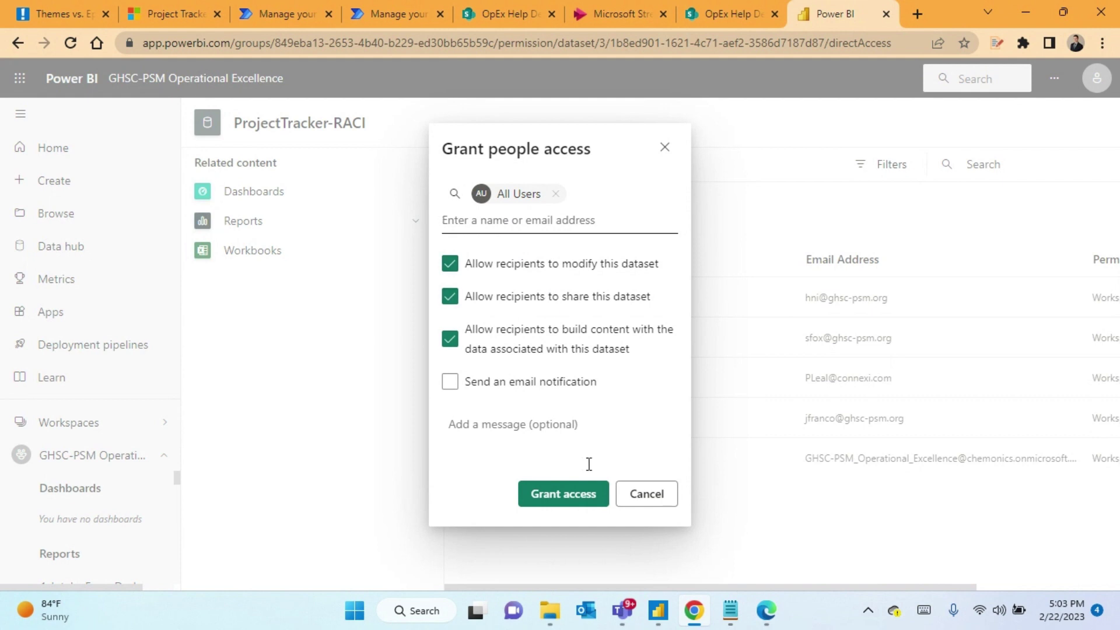
click(563, 494)
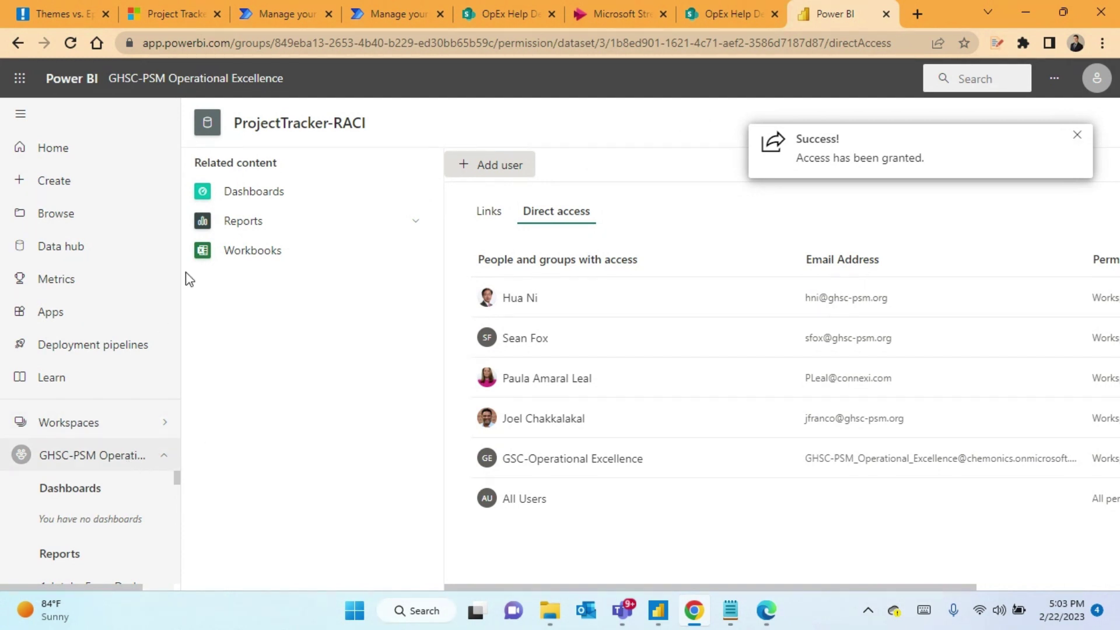
Step: Find the ProjectTracker-RACI dataset in the GHSC-PSM Operational Excellence workspace and open its scheduled refresh settings
click(242, 220)
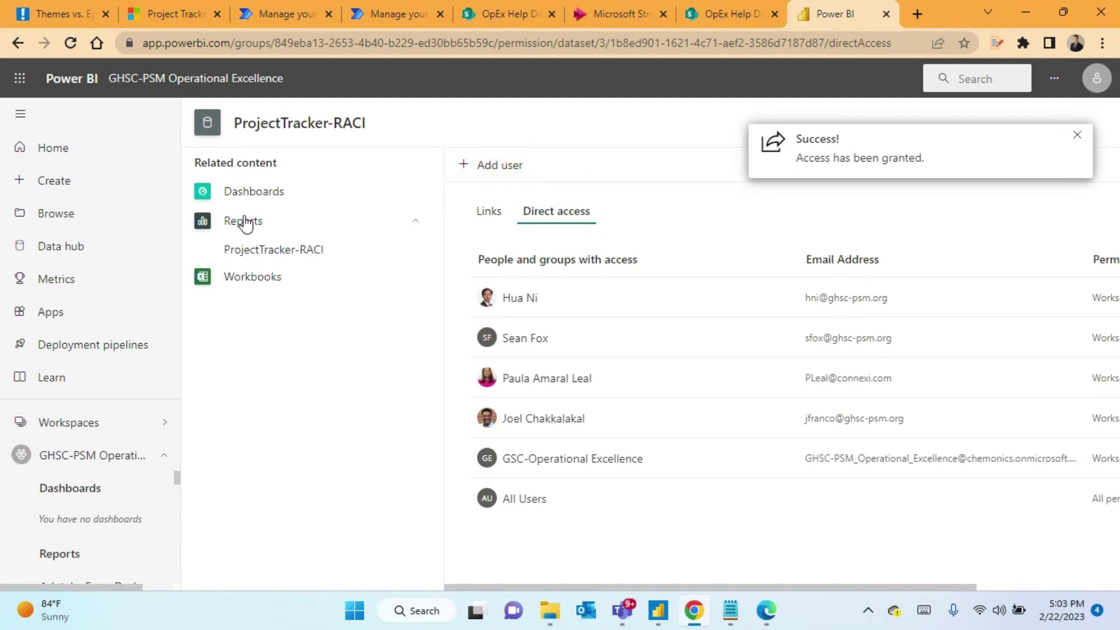
click(109, 457)
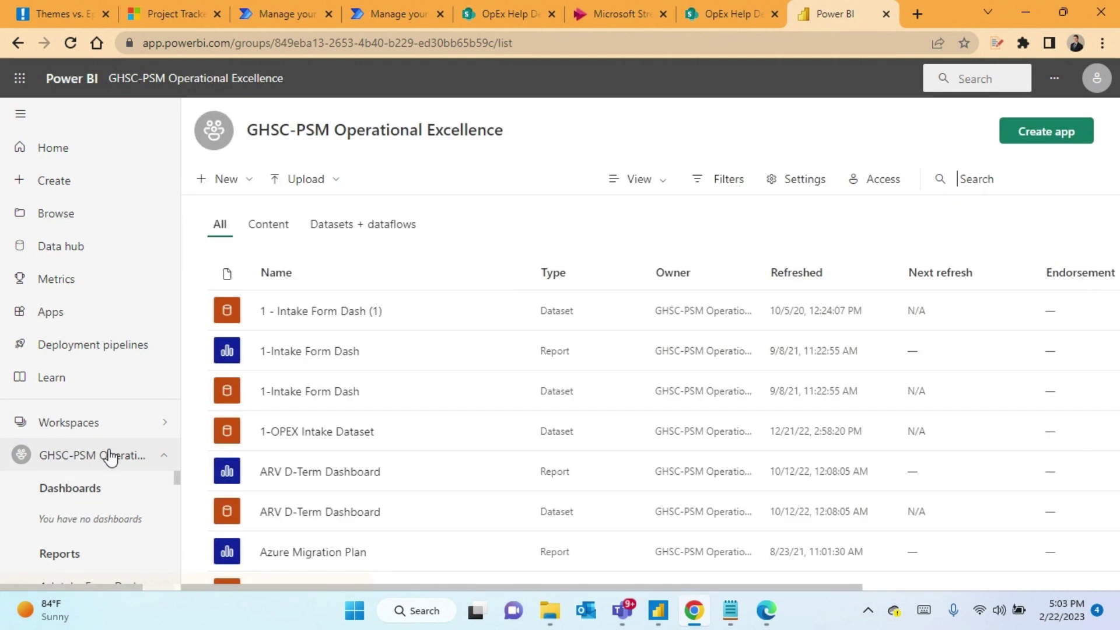
scroll(531, 333, down, 5)
scroll(452, 380, down, 4)
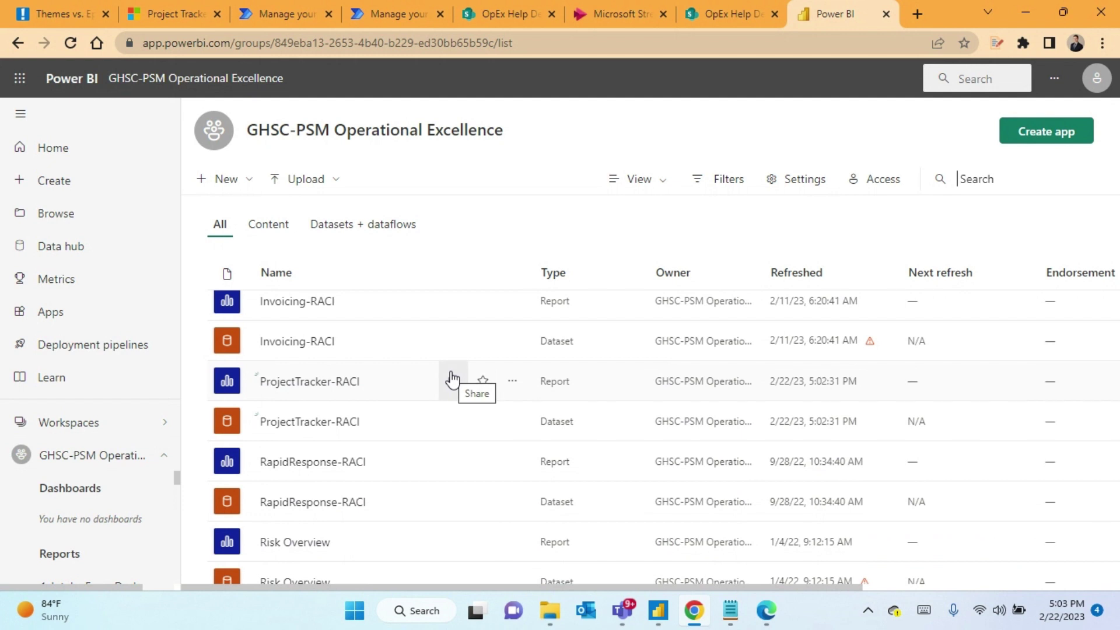
click(513, 423)
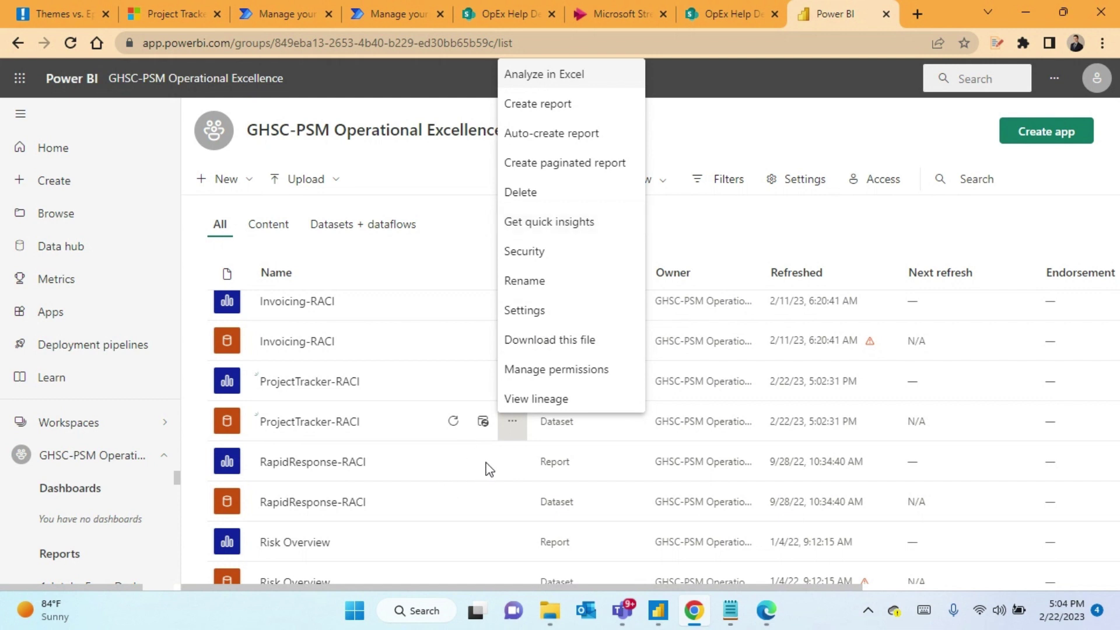
click(502, 388)
click(507, 383)
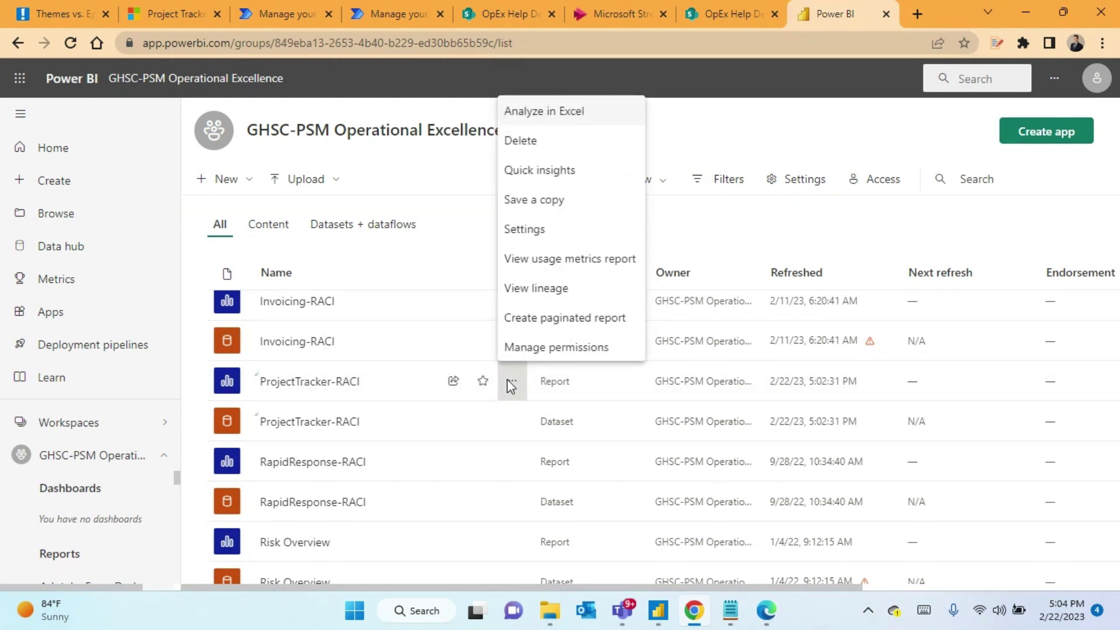
click(454, 420)
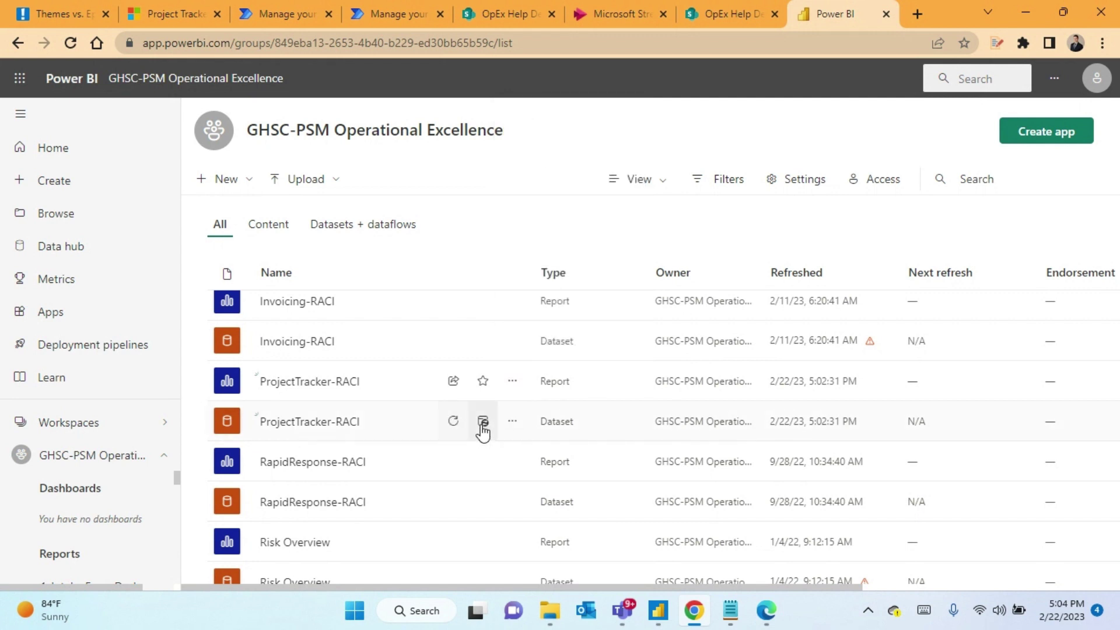
click(483, 429)
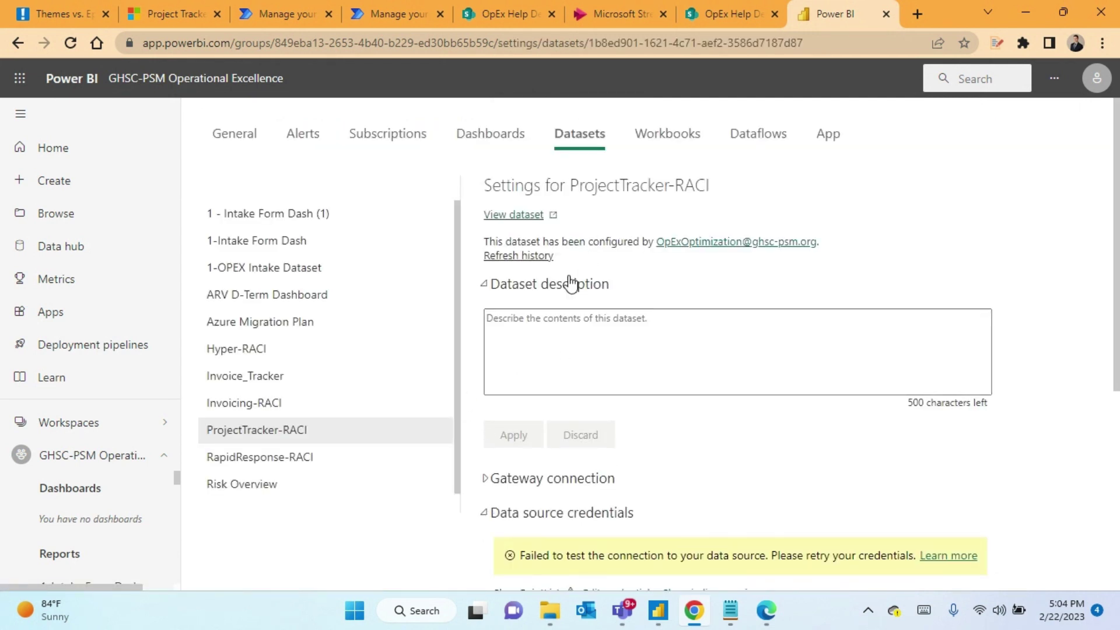
scroll(717, 390, down, 4)
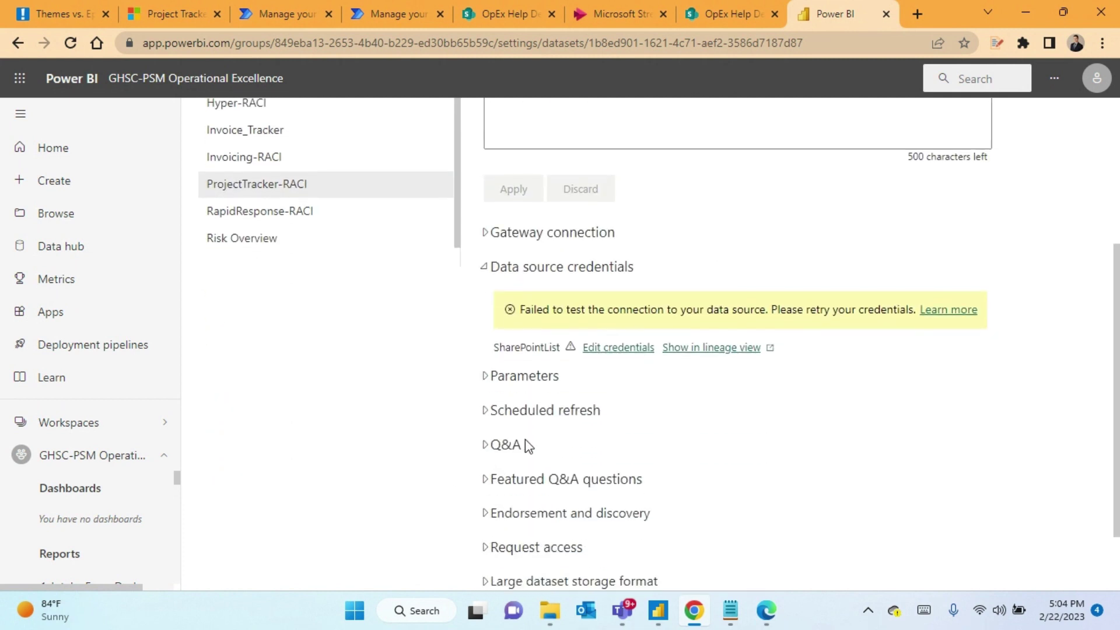
click(484, 410)
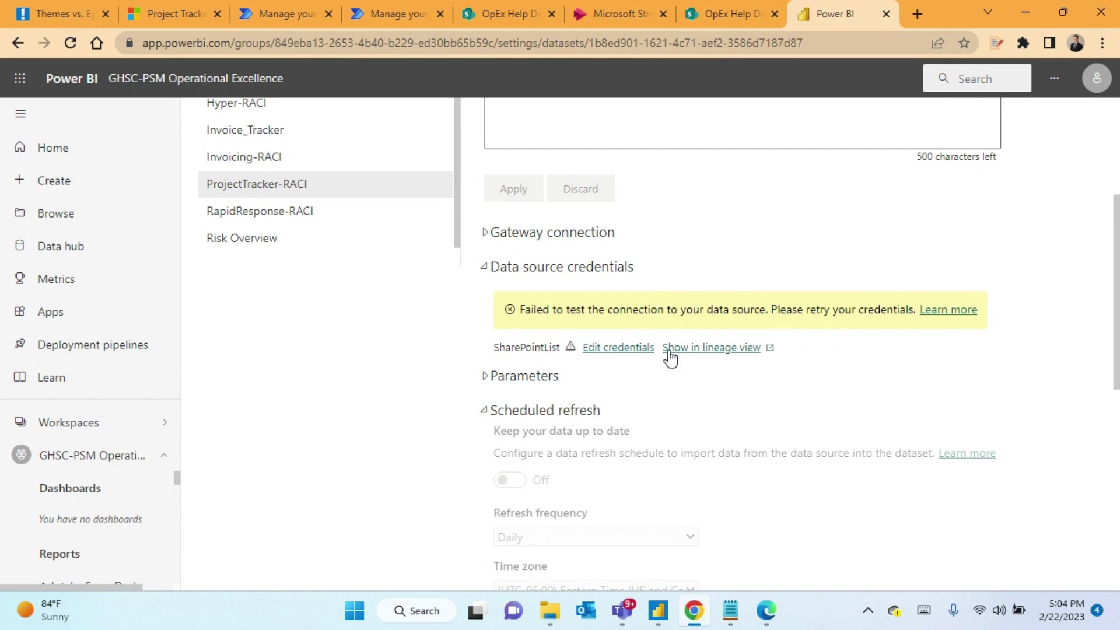
Step: Configure the SharePointList data source credentials with OAuth2 authentication and the Organizational privacy level, signing in with the already signed-in account
click(622, 349)
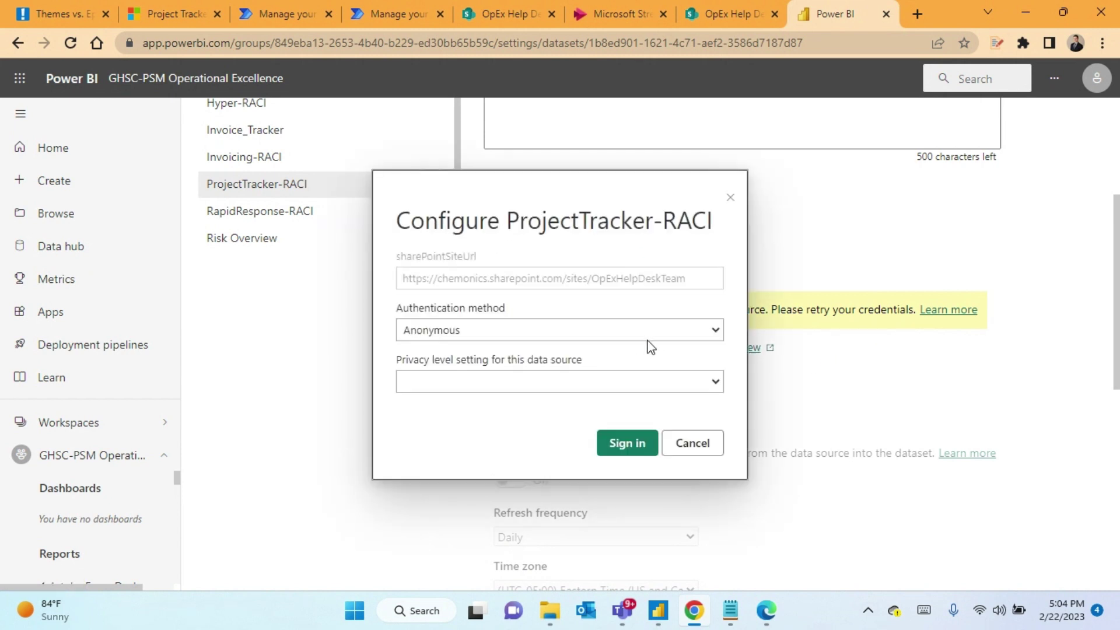
click(706, 331)
click(464, 370)
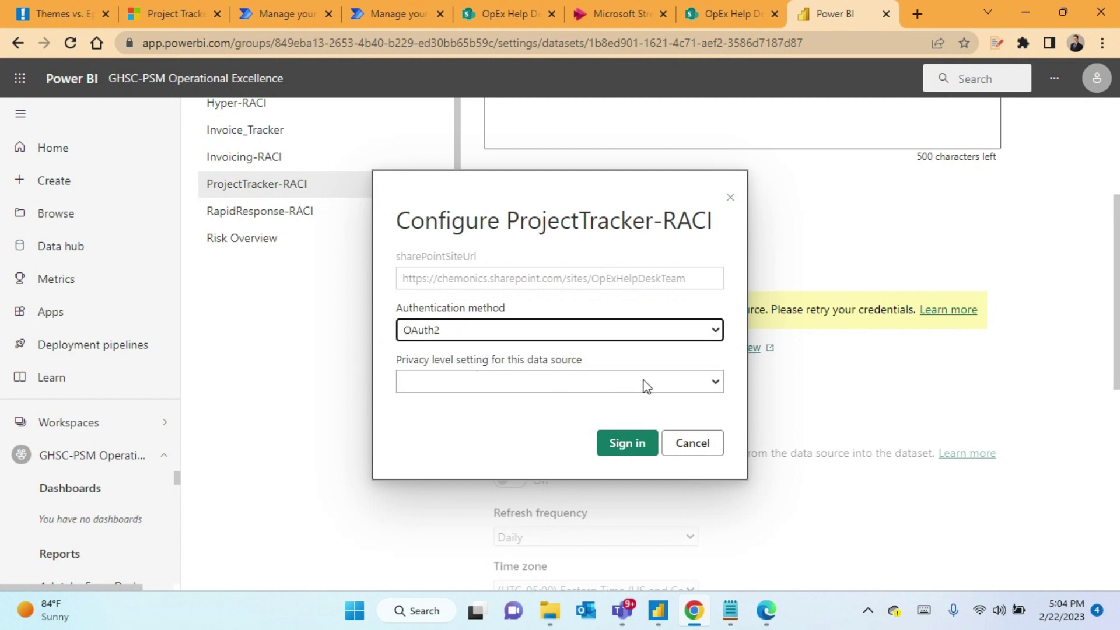
click(696, 386)
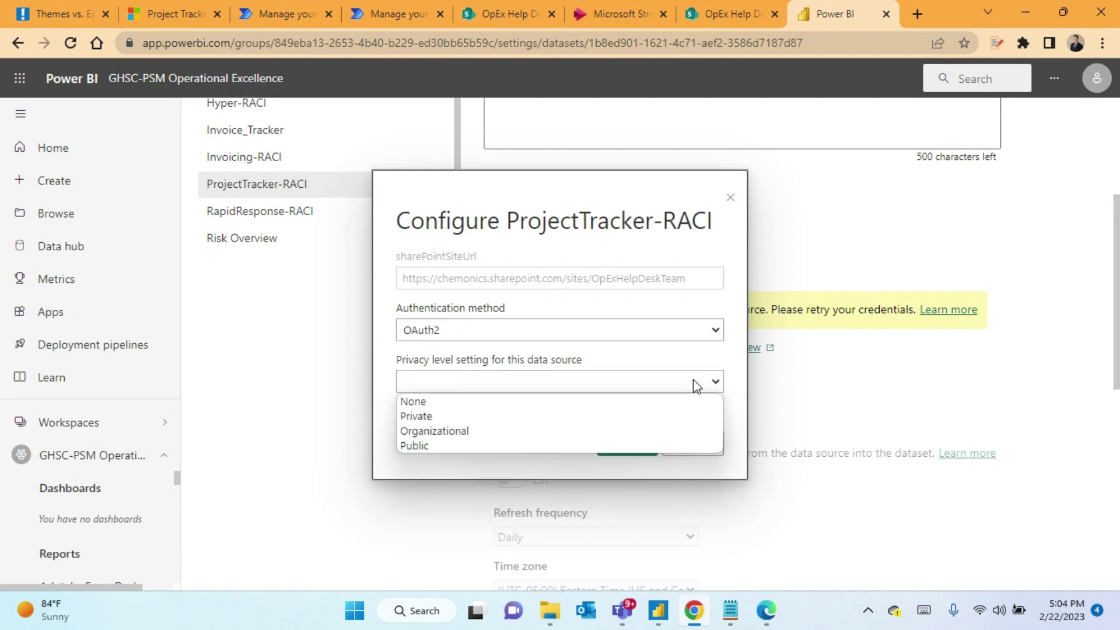
click(464, 431)
click(635, 450)
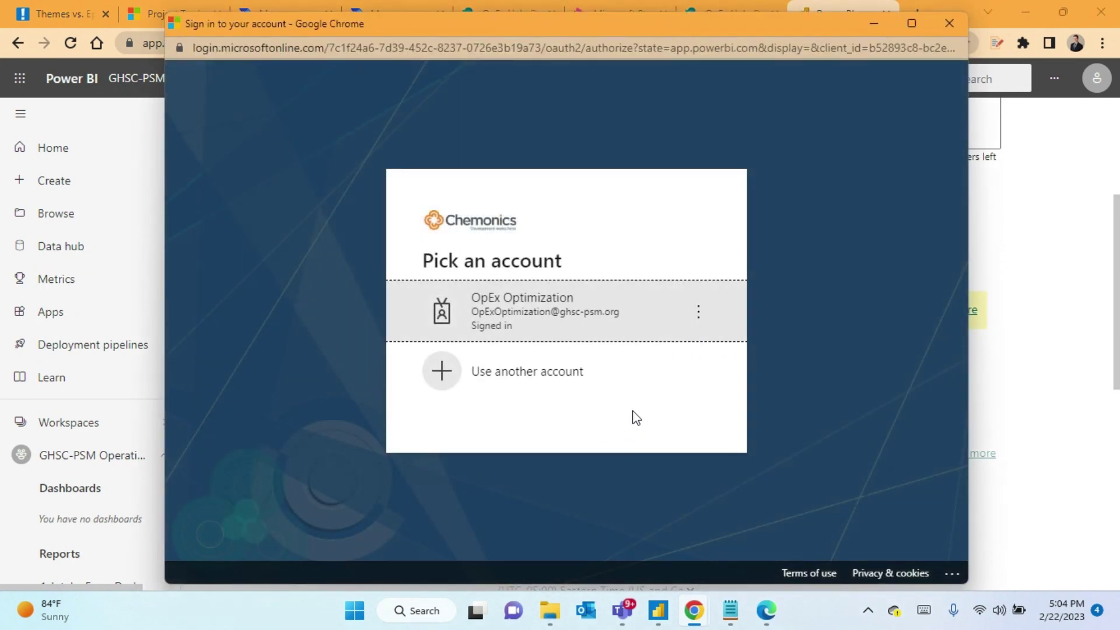
click(576, 327)
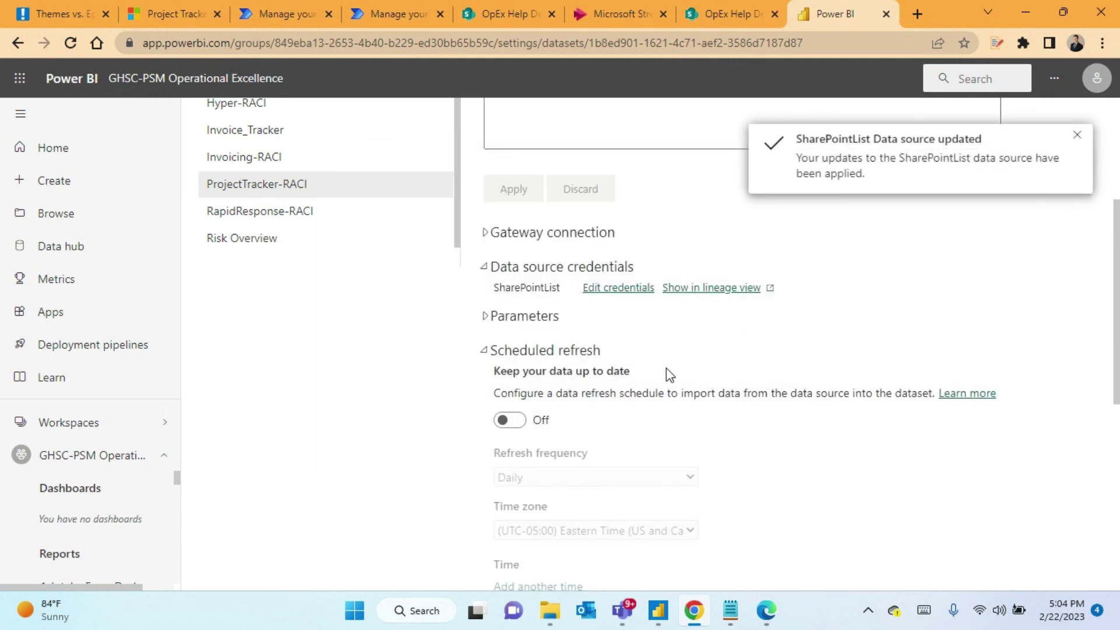
Step: Turn on the dataset's scheduled refresh, add a daily refresh time of 6:00 AM and apply the schedule
scroll(584, 388, down, 1)
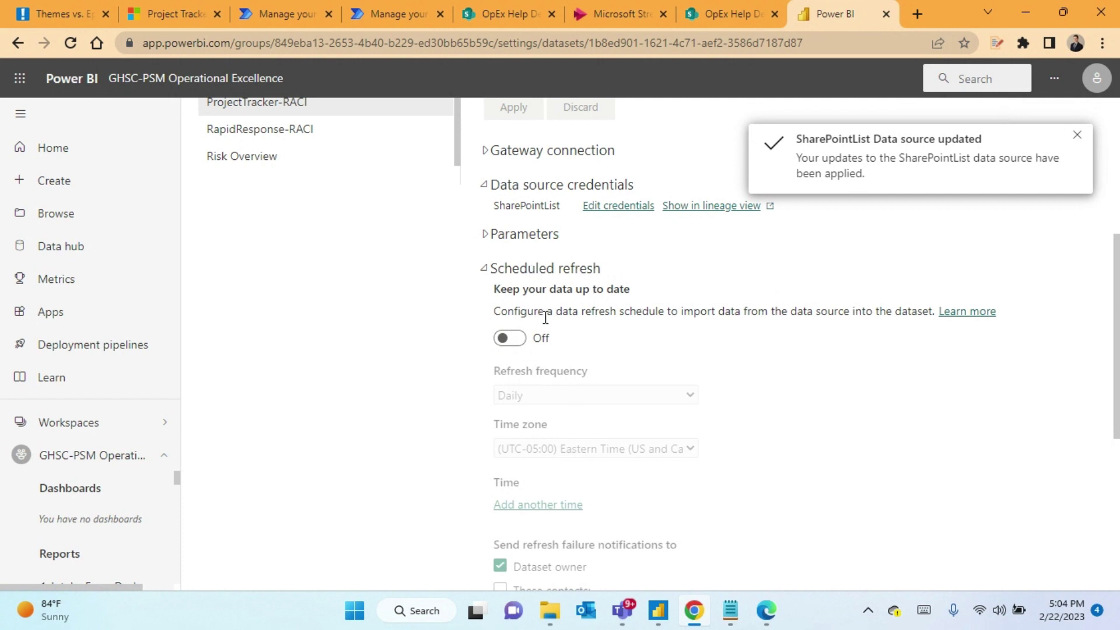
click(512, 336)
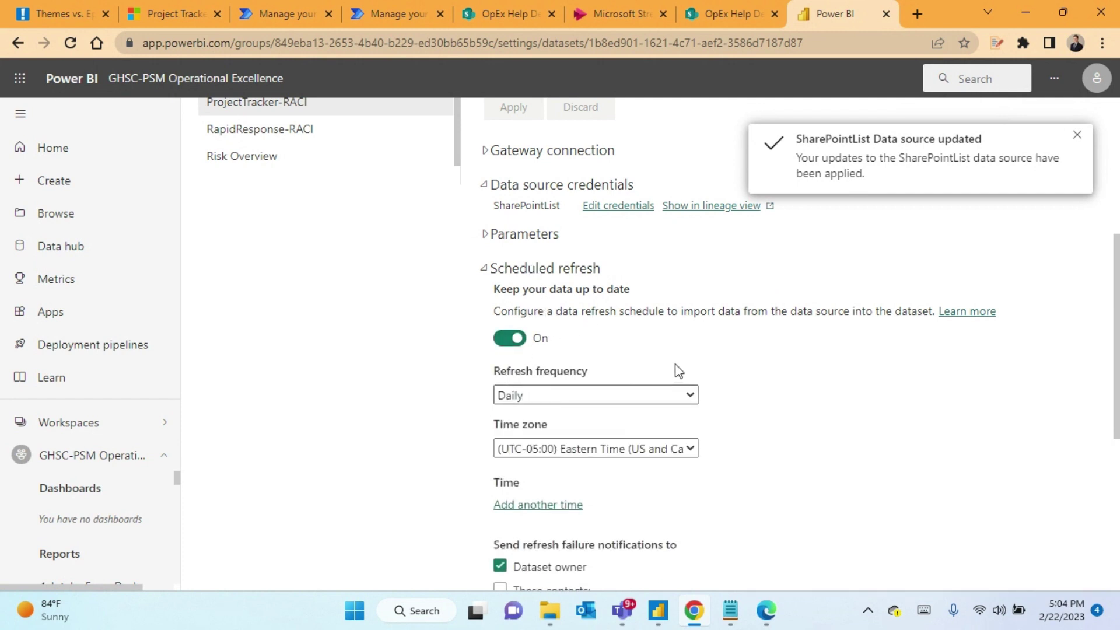
scroll(758, 371, down, 1)
scroll(782, 362, down, 1)
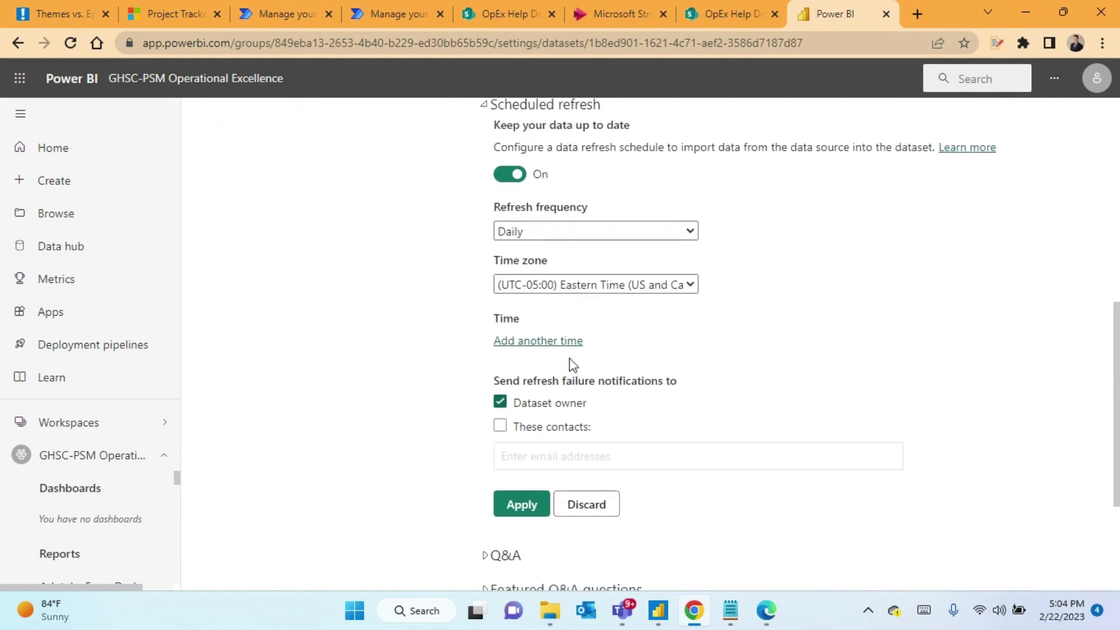
click(544, 342)
click(519, 344)
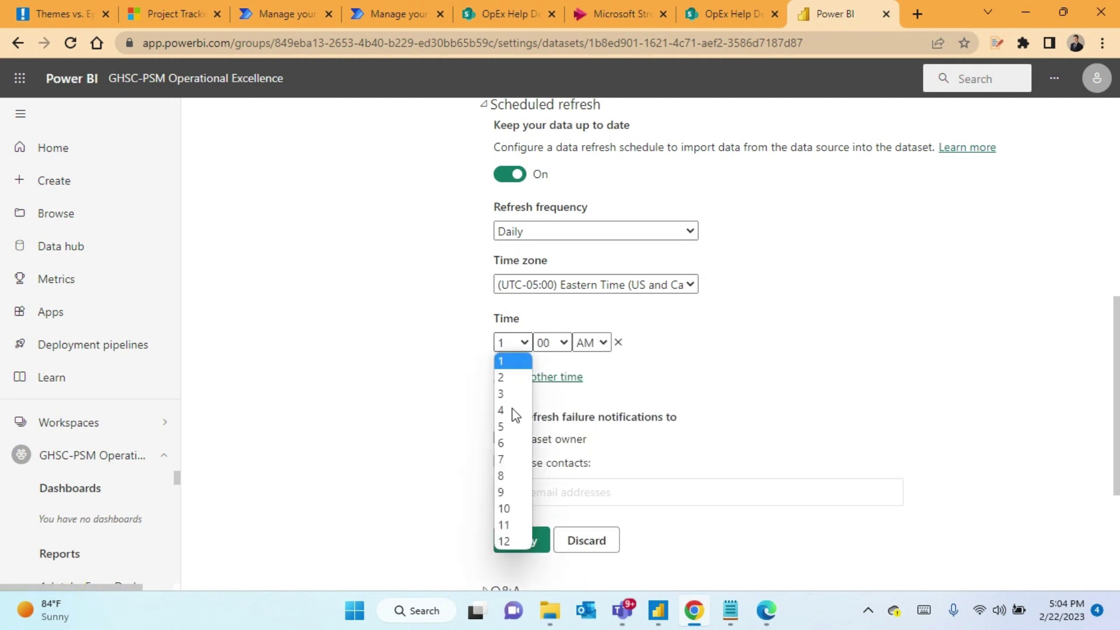
click(508, 444)
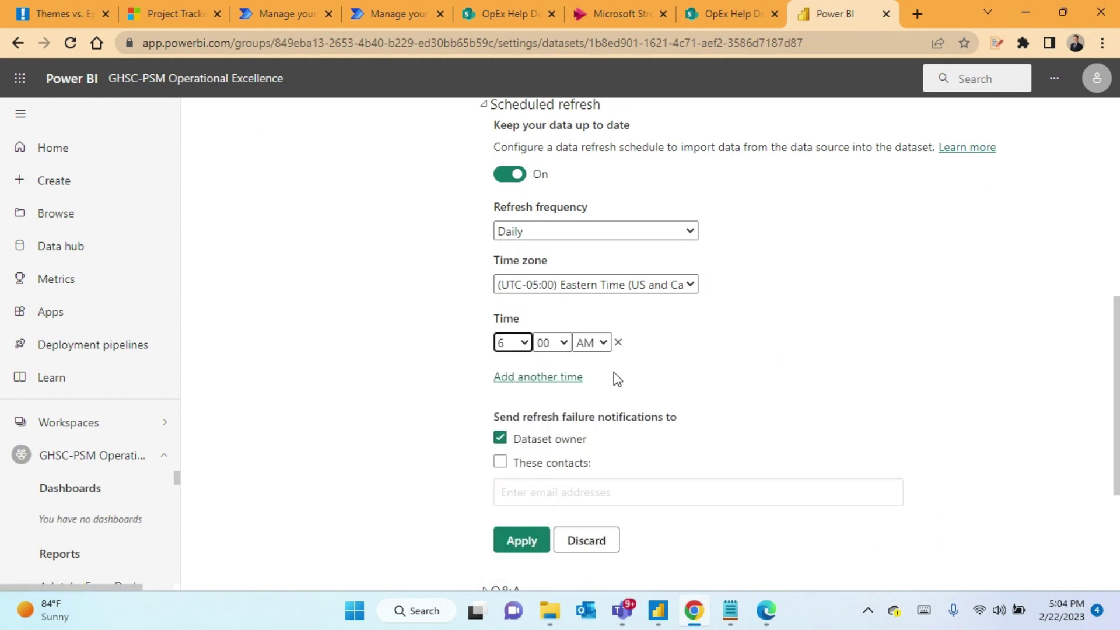
click(521, 544)
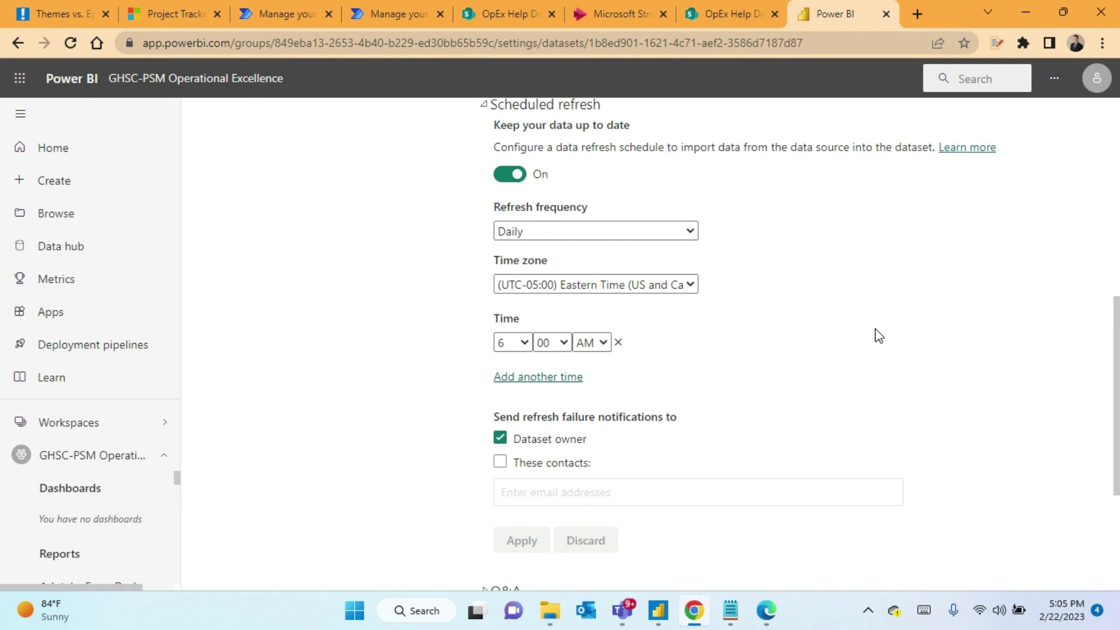
Step: Switch to Microsoft Teams and start a Power BI tab in the Pre-Set Example Project Tracker channel, without posting about it
click(621, 617)
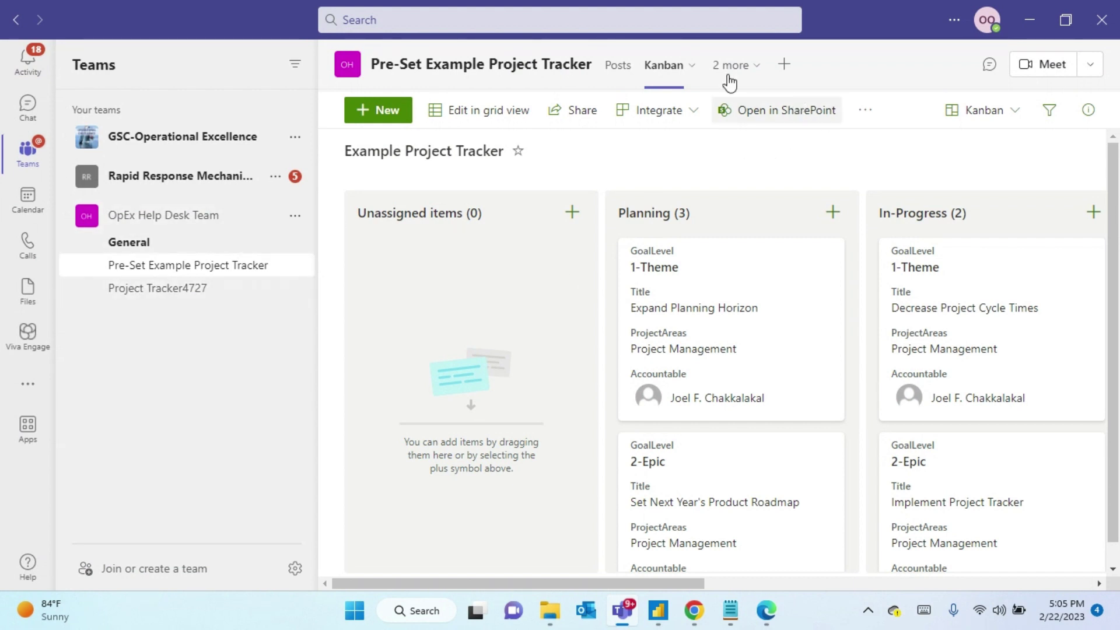
click(784, 65)
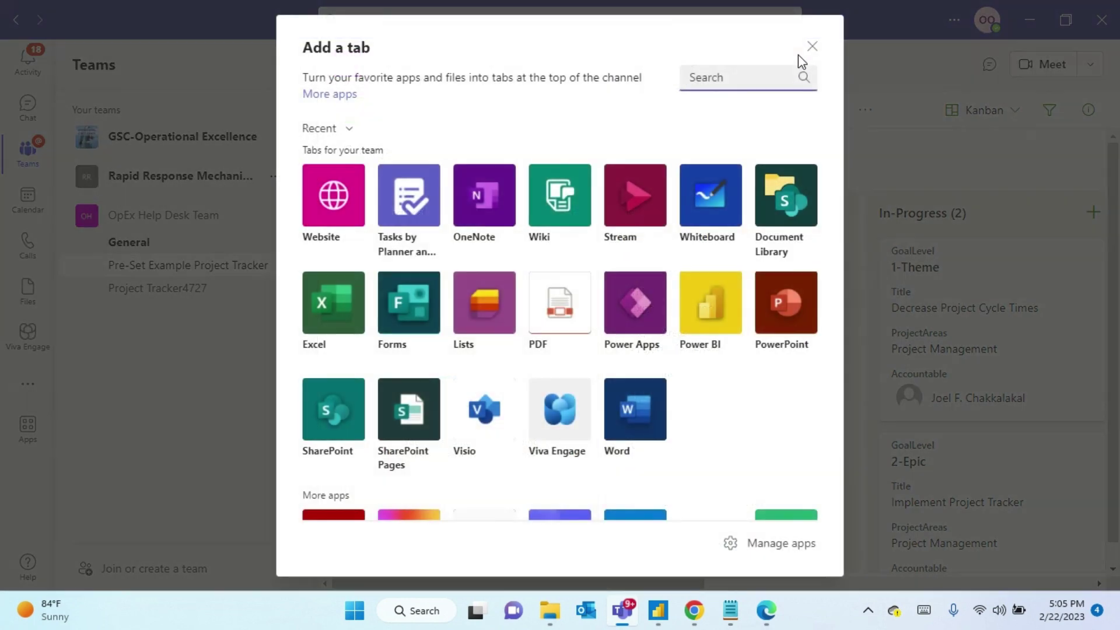
click(722, 316)
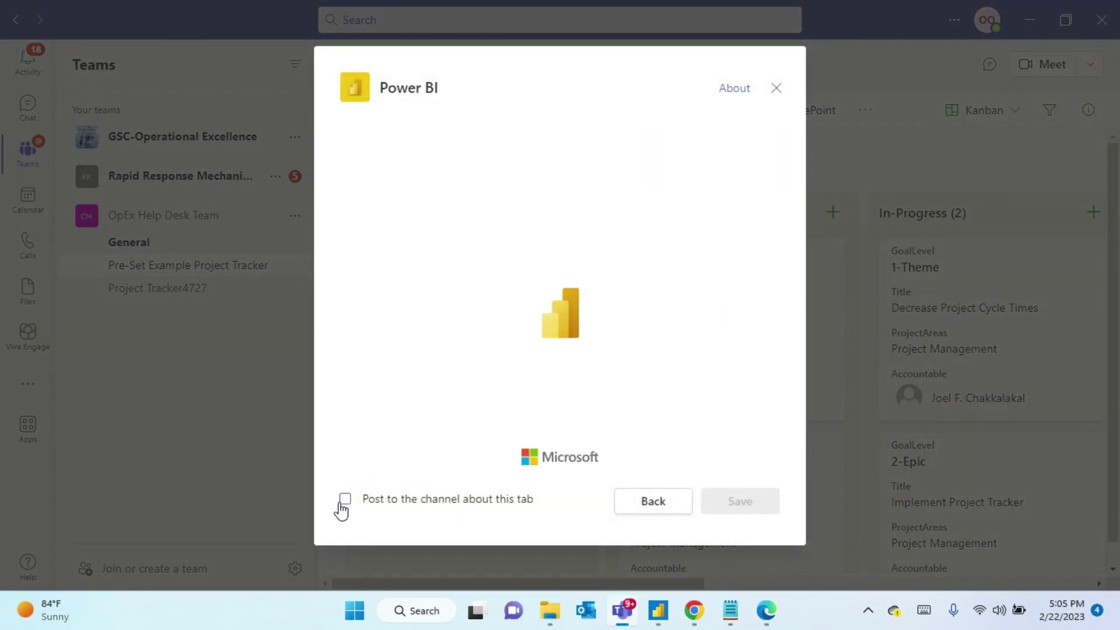
click(344, 500)
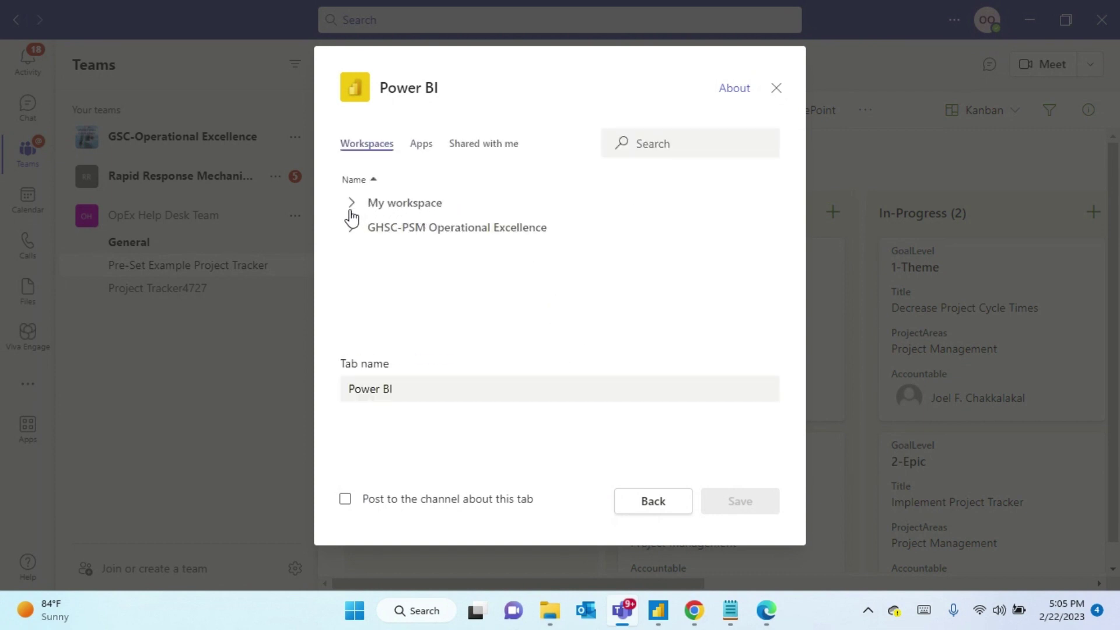
Step: Choose the ProjectTracker-RACI report from the GHSC-PSM Operational Excellence workspace for the tab and save it
click(352, 229)
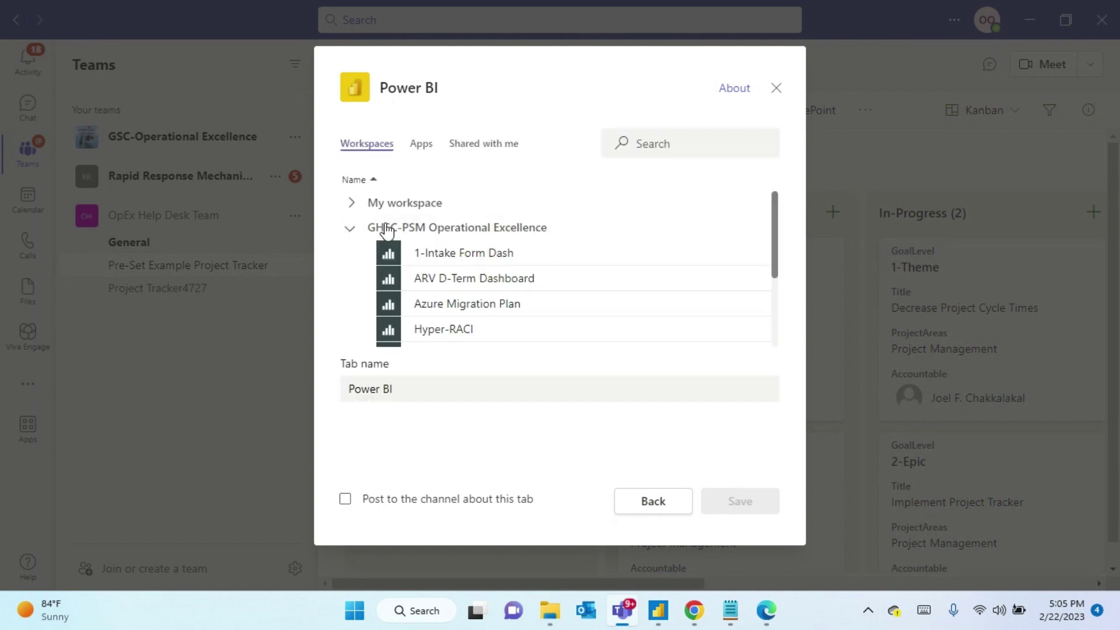
scroll(545, 295, down, 2)
scroll(496, 294, up, 1)
scroll(522, 302, down, 2)
scroll(490, 324, up, 2)
scroll(507, 309, up, 1)
scroll(510, 300, down, 2)
click(498, 292)
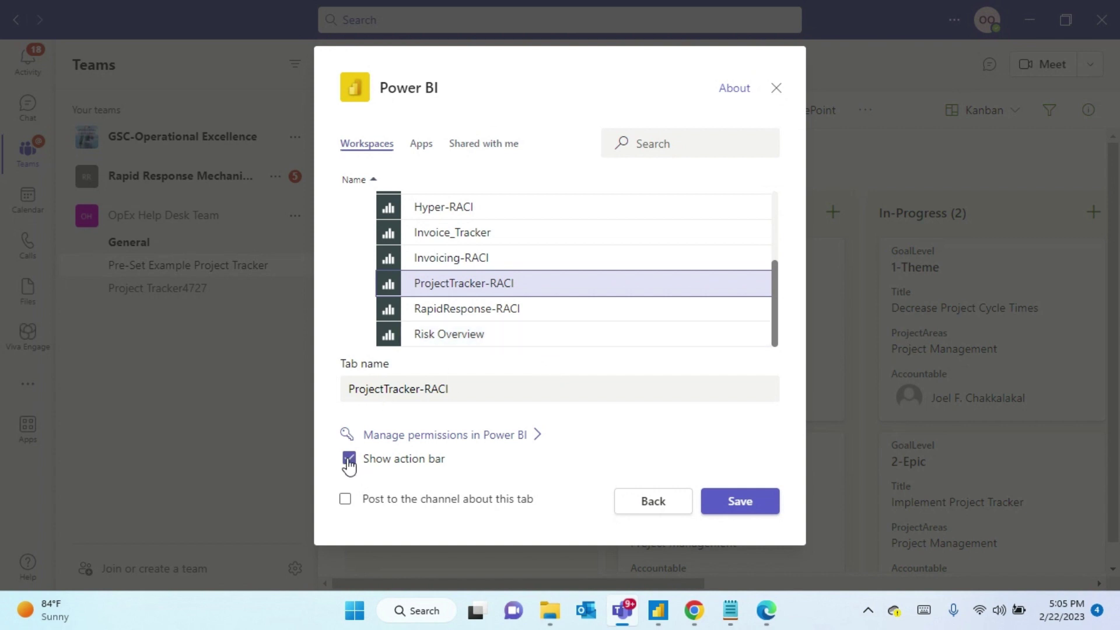
click(758, 505)
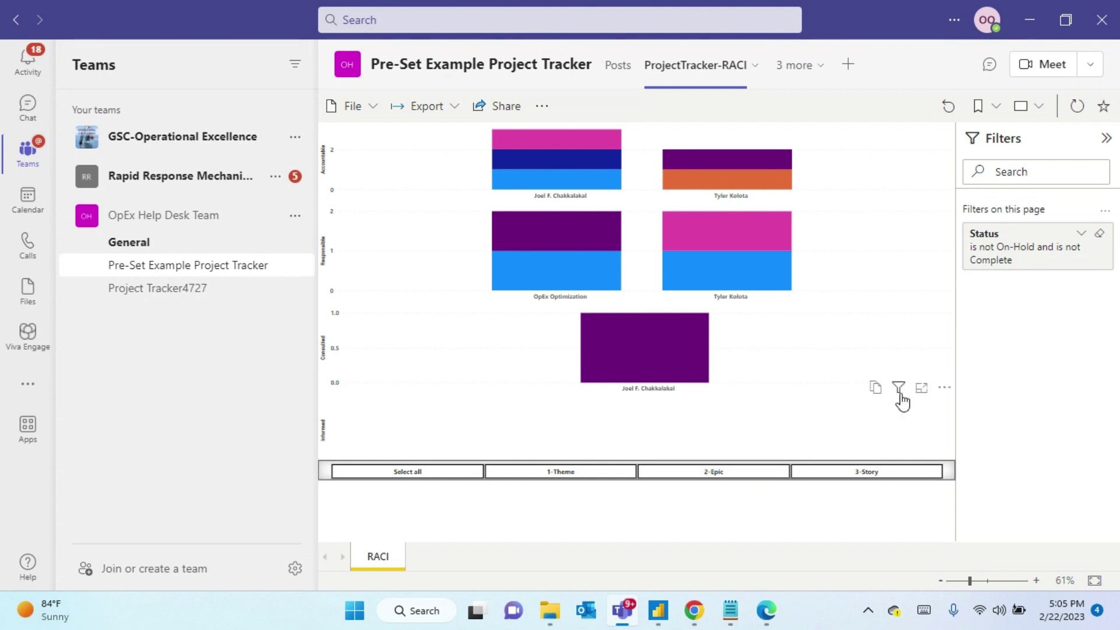
Step: View the channel's Kanban tab and return to the ProjectTracker-RACI report tab
click(821, 67)
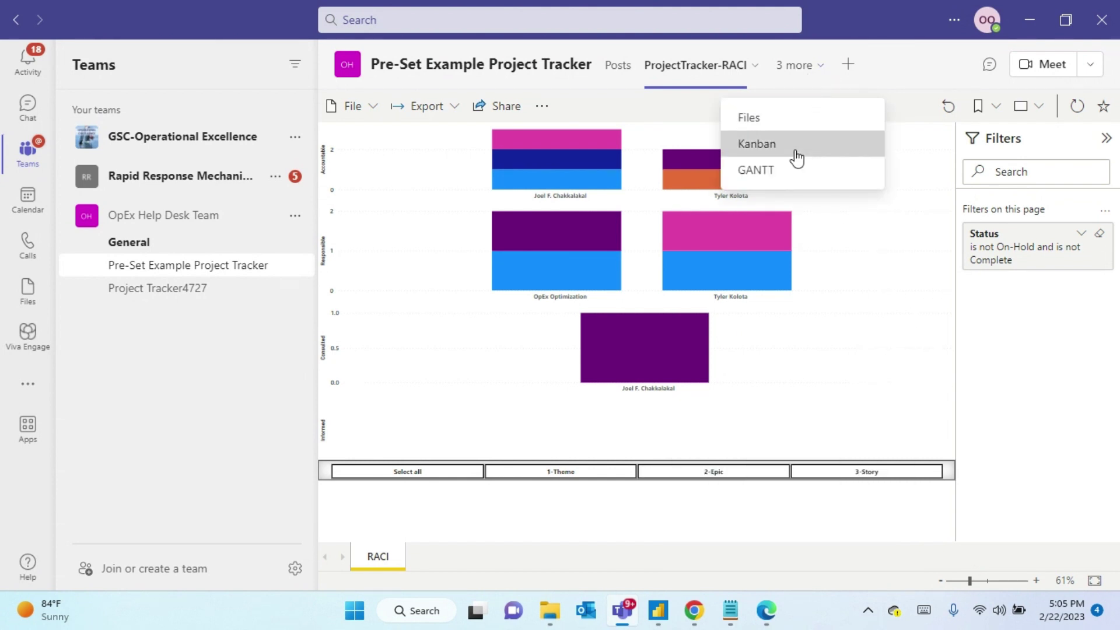
click(797, 158)
click(761, 75)
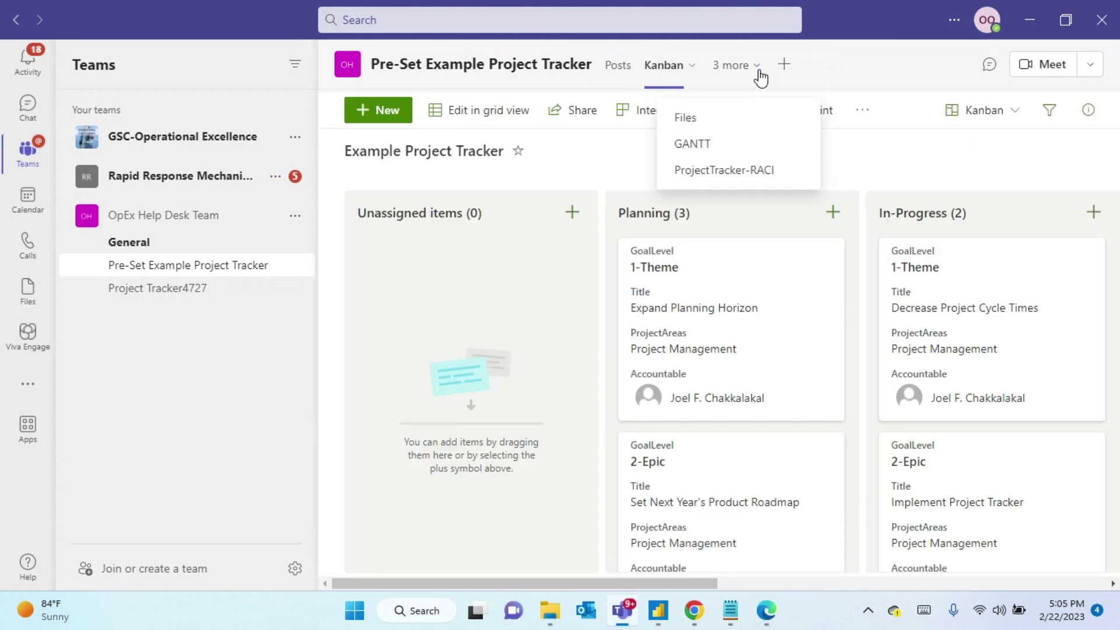
click(721, 170)
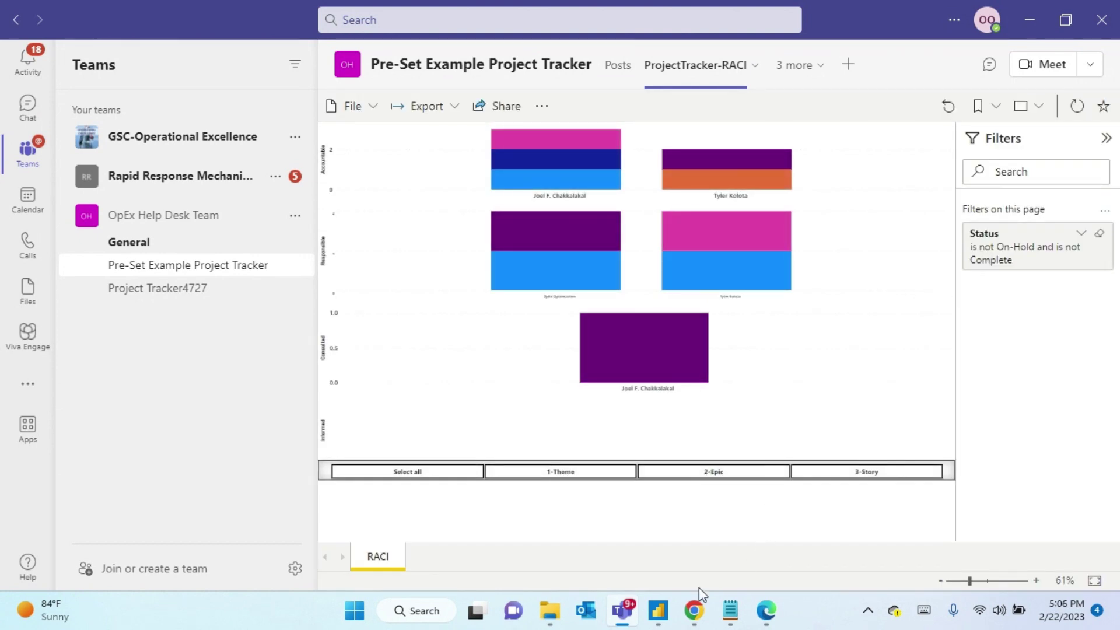
Step: Switch to the browser and review the Kanban, GANTT, notification and RACI examples in the Project Tracker community post
click(693, 611)
click(155, 4)
scroll(761, 283, up, 15)
scroll(1022, 174, up, 20)
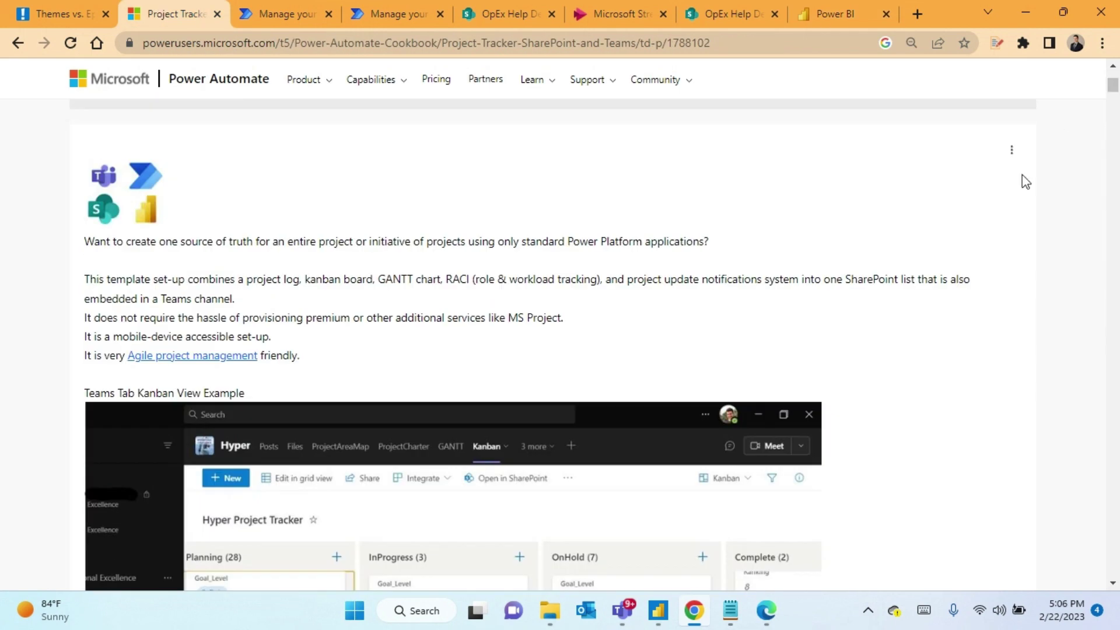
scroll(937, 232, down, 7)
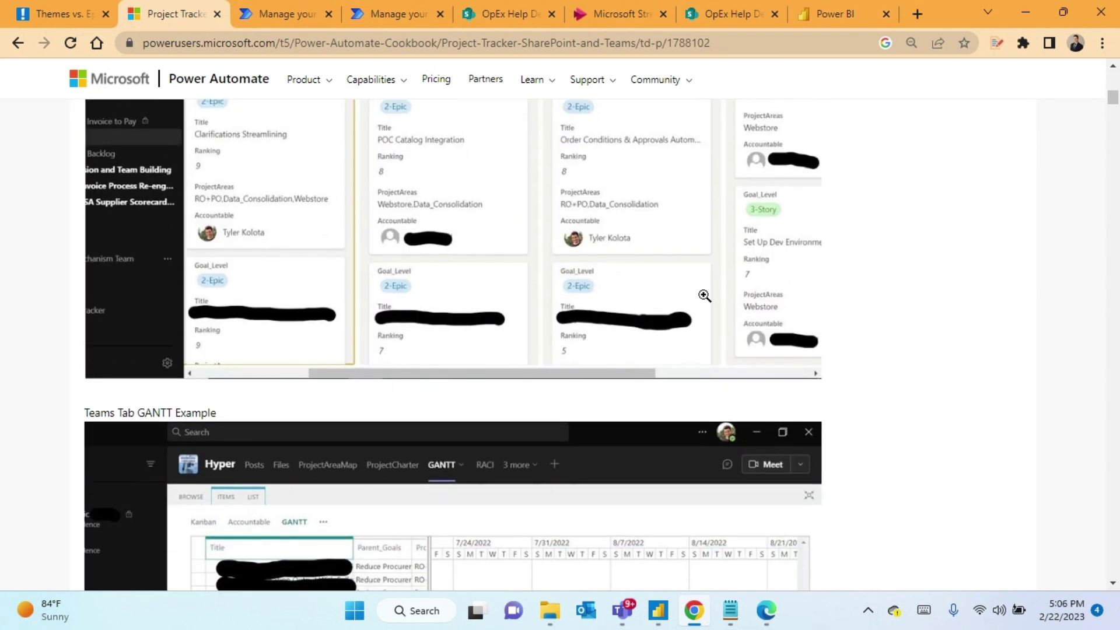
scroll(551, 281, down, 3)
scroll(546, 273, down, 10)
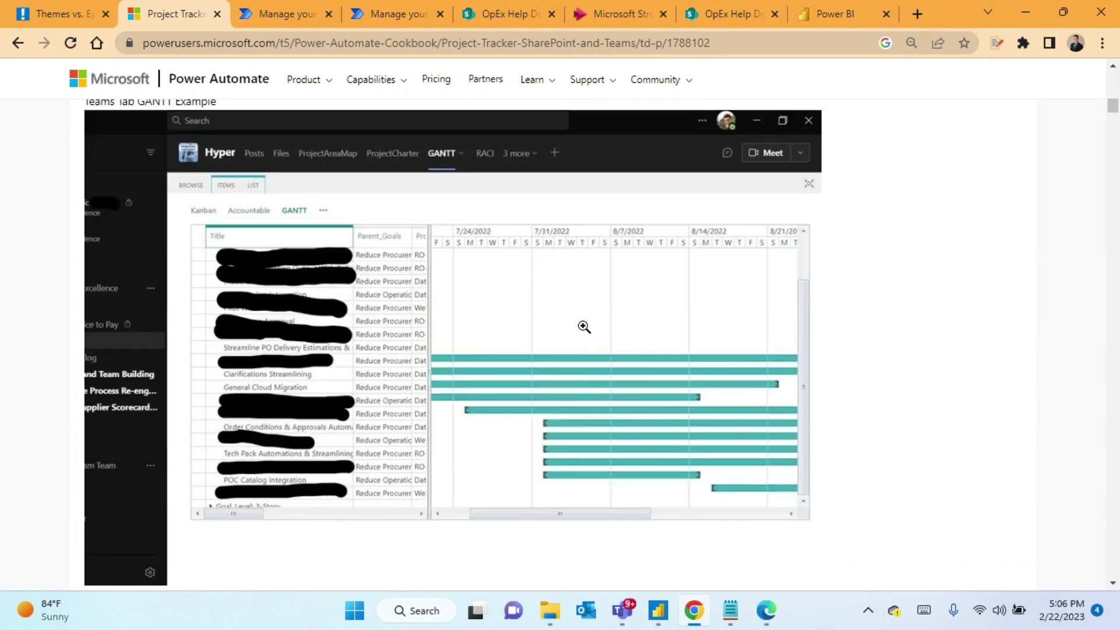
scroll(525, 380, down, 7)
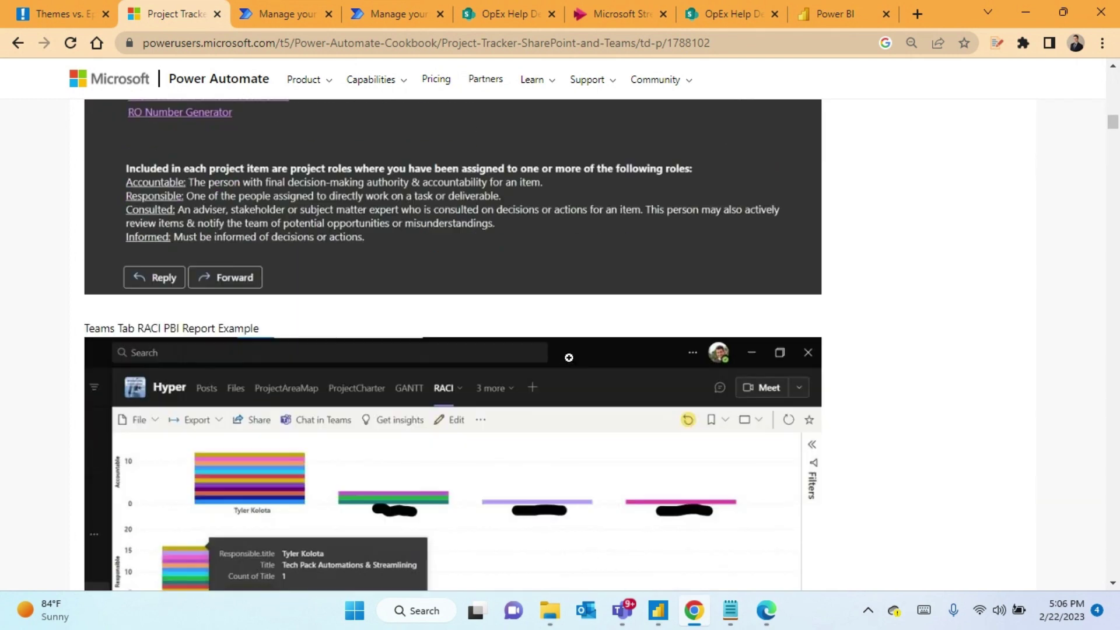
scroll(592, 350, down, 1)
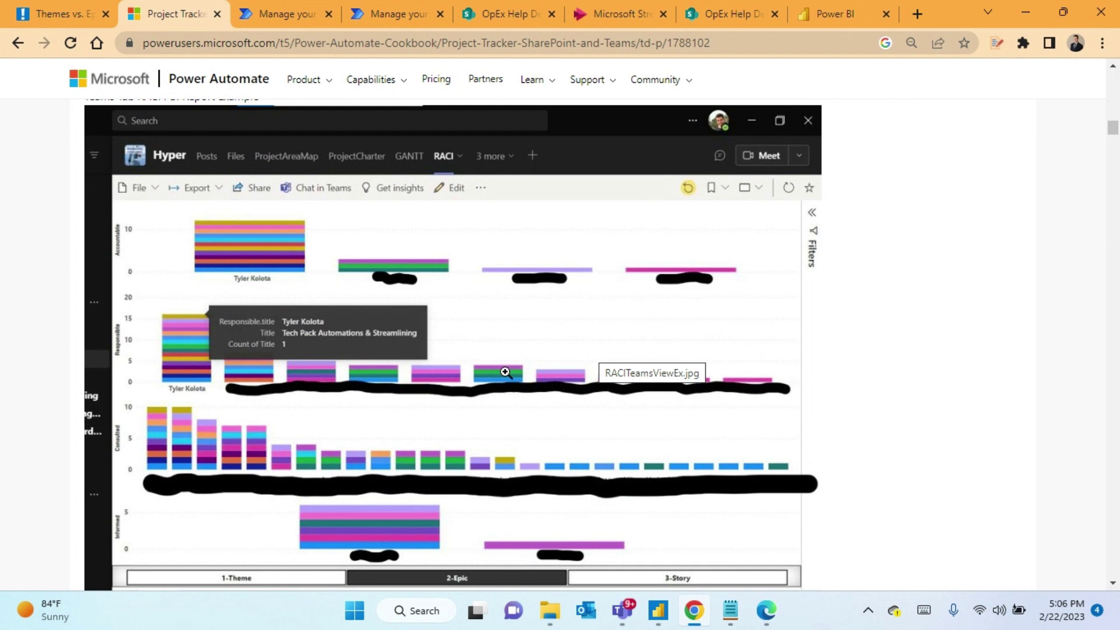
Step: Switch back to Microsoft Teams and open the channel's Kanban tab
click(622, 611)
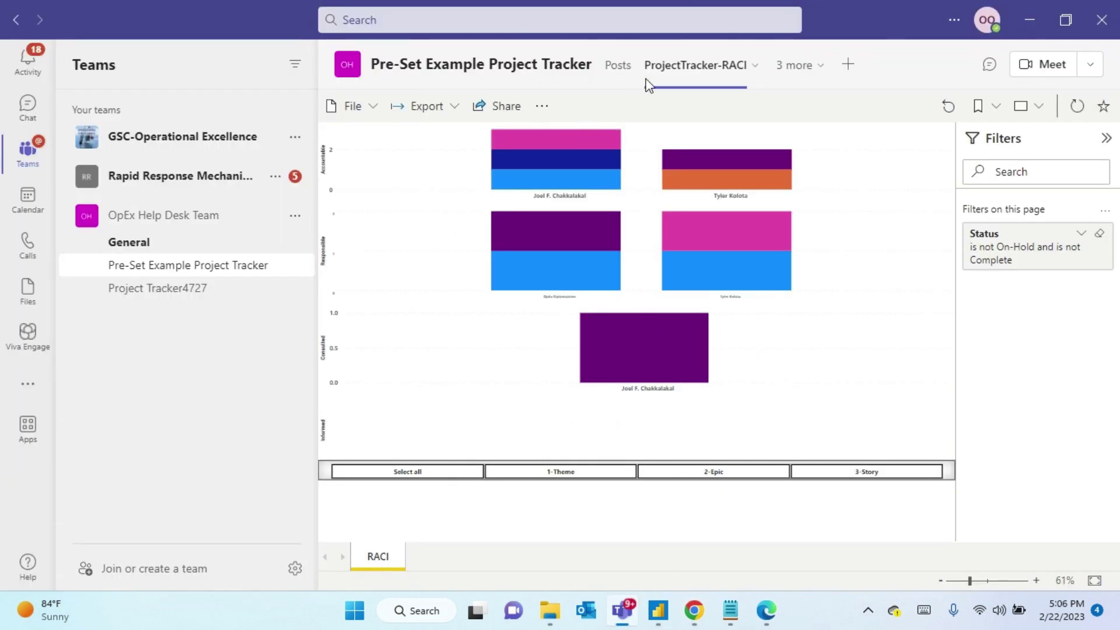
click(818, 66)
click(782, 143)
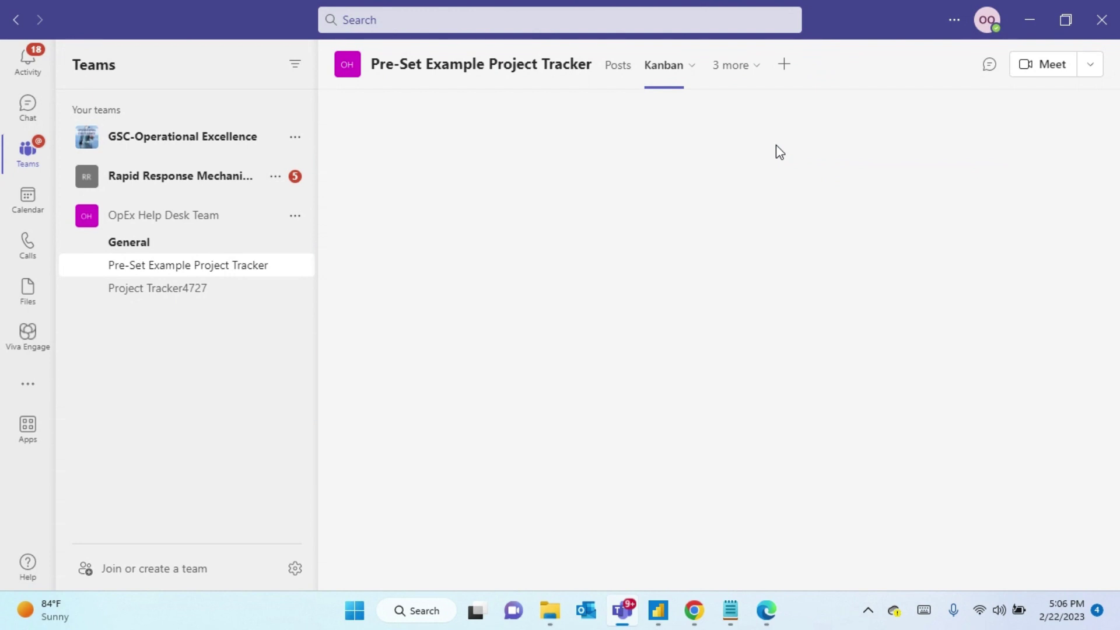